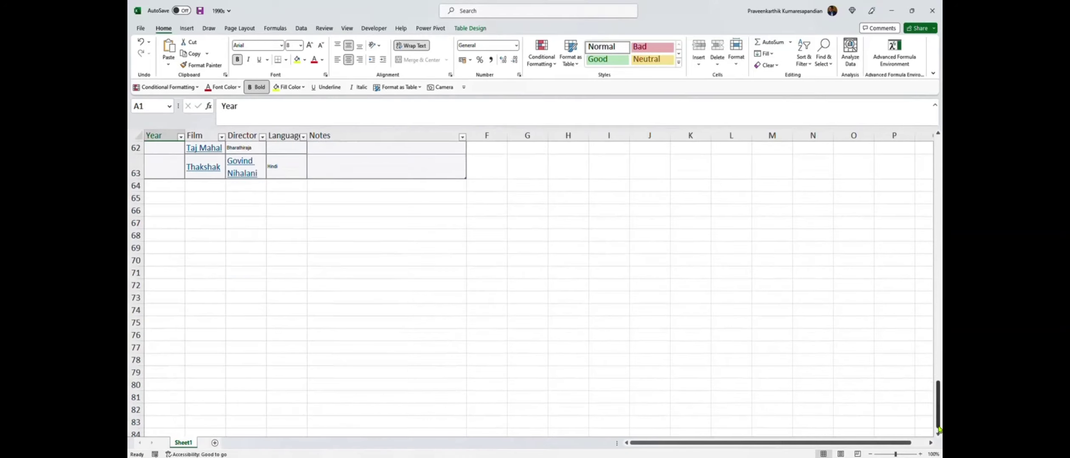
Examine the 1990s film table and the source data in the Soundtracks, Singer and Albums workbooks.
left_click(939, 326)
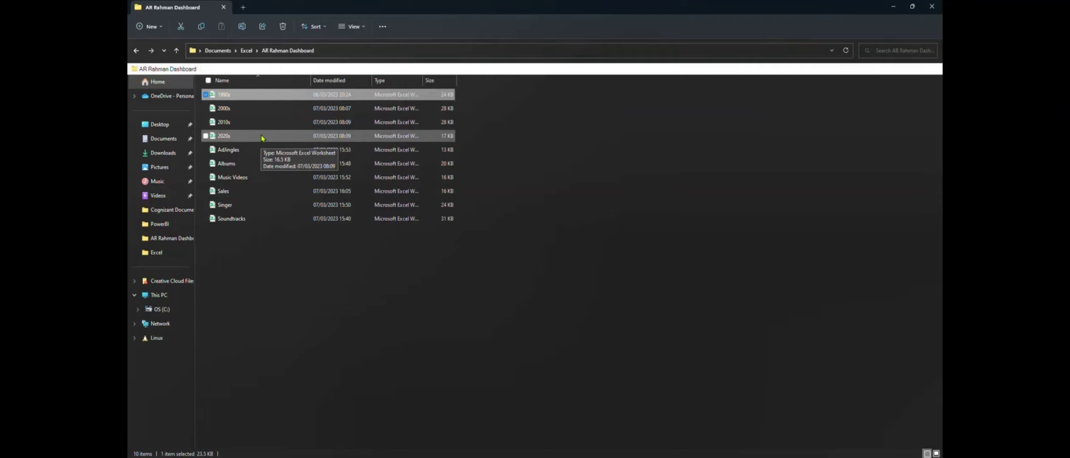
left_click(538, 457)
left_click(309, 424)
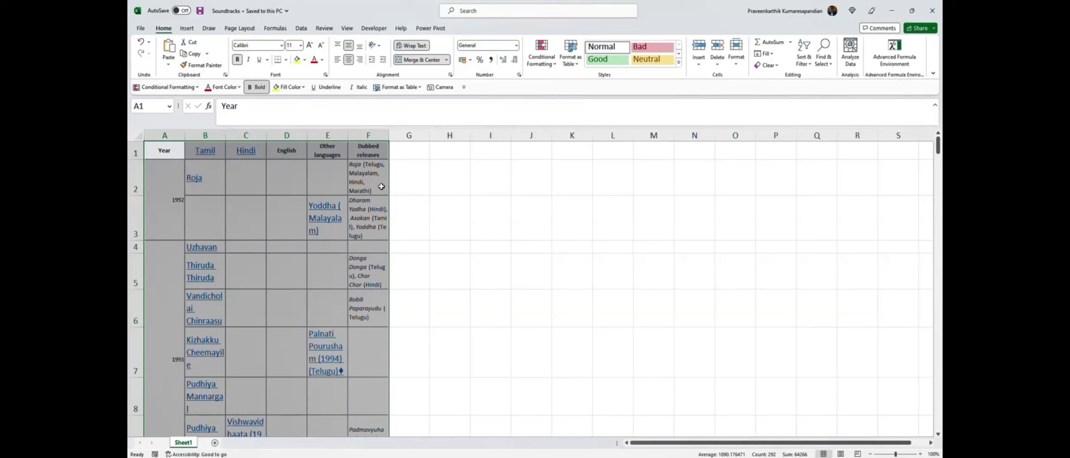
left_click(539, 457)
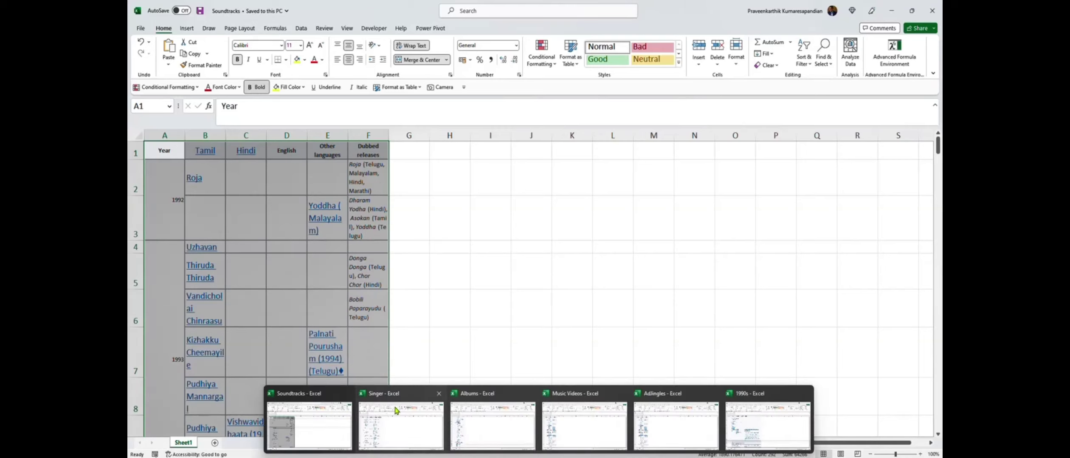
left_click(398, 411)
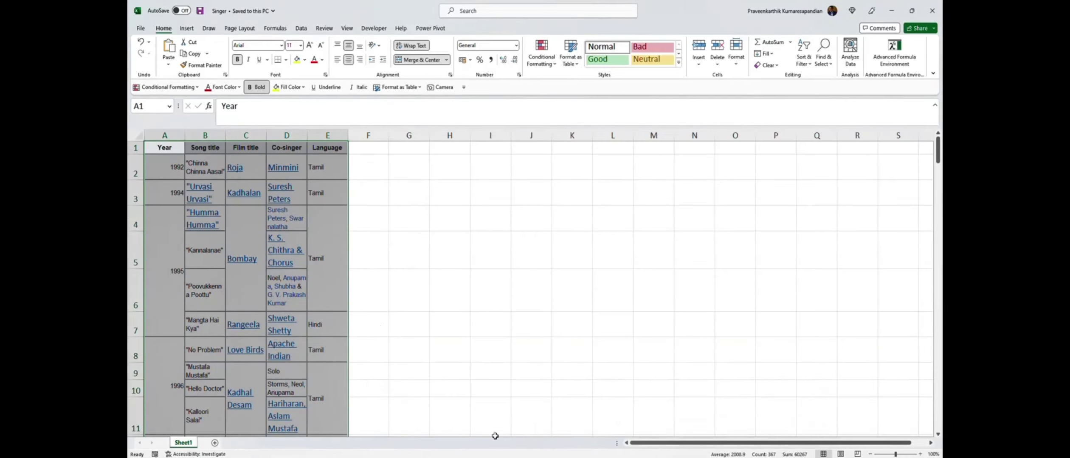
left_click(539, 457)
left_click(519, 424)
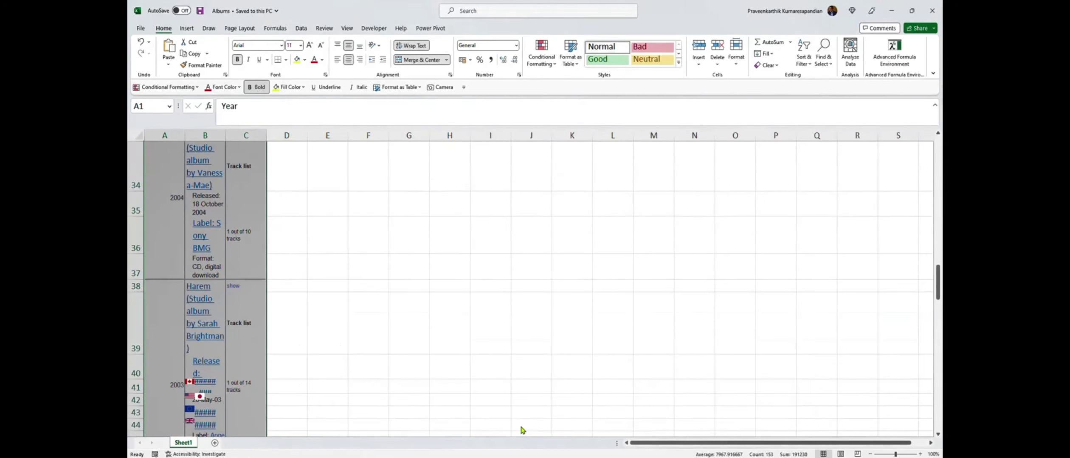
scroll(940, 145, "up", 10)
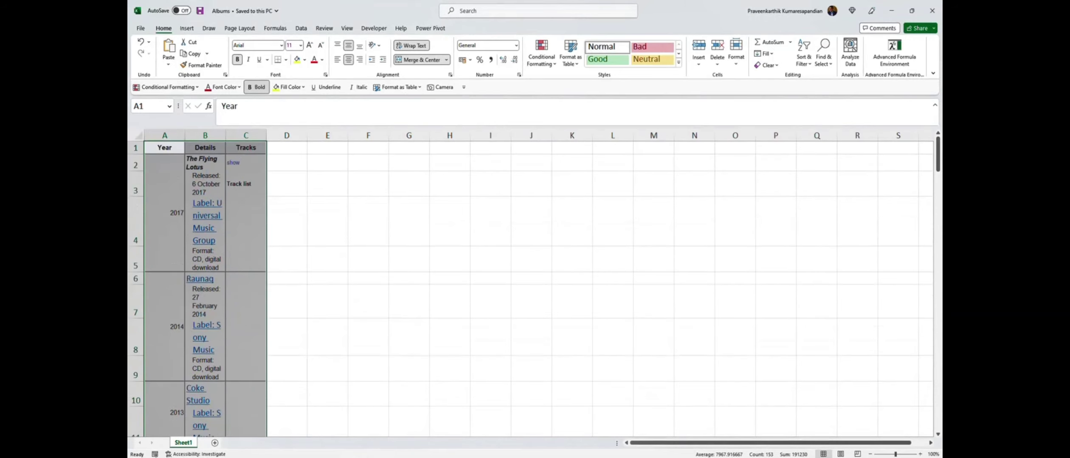
Review the Music Videos, AdJingles and 1990s workbooks in Excel, and locate the Sales workbook in the AR Rahman Dashboard folder.
left_click(539, 457)
left_click(575, 426)
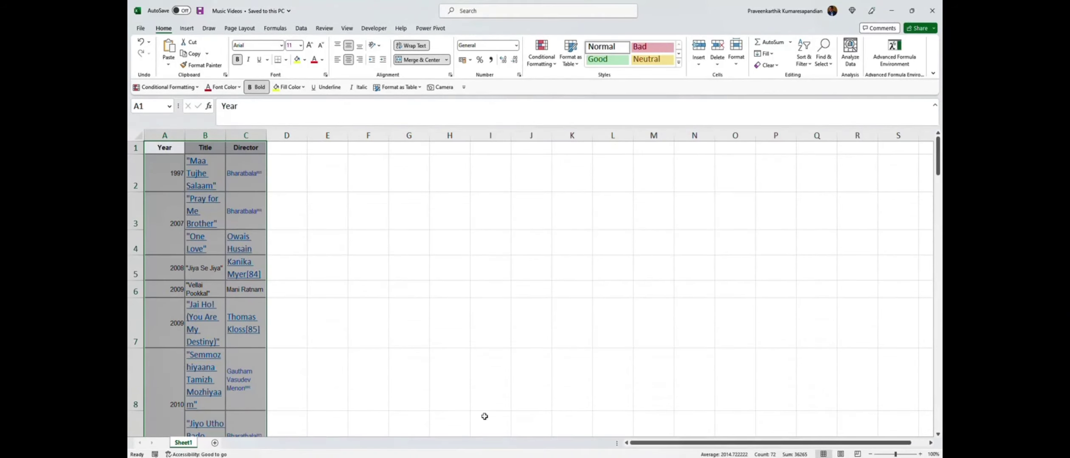
left_click(538, 457)
left_click(656, 442)
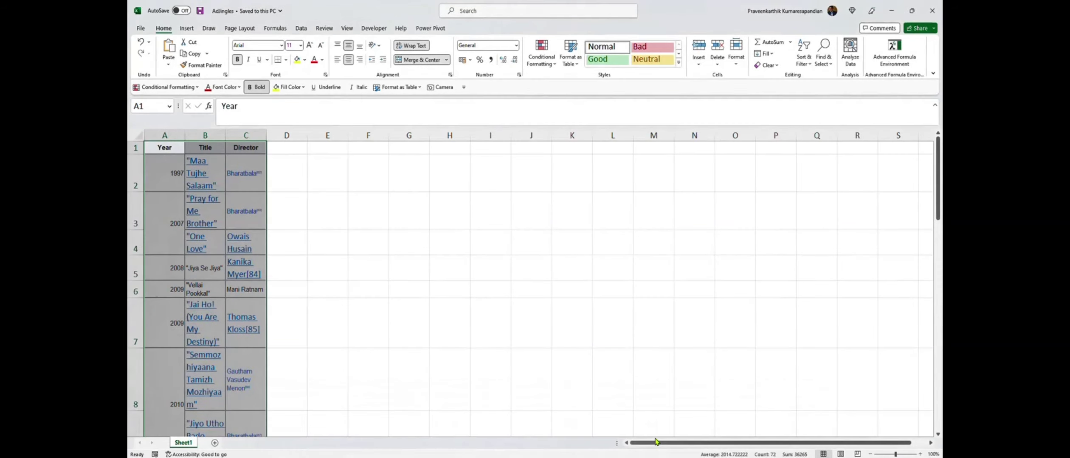
left_click(538, 457)
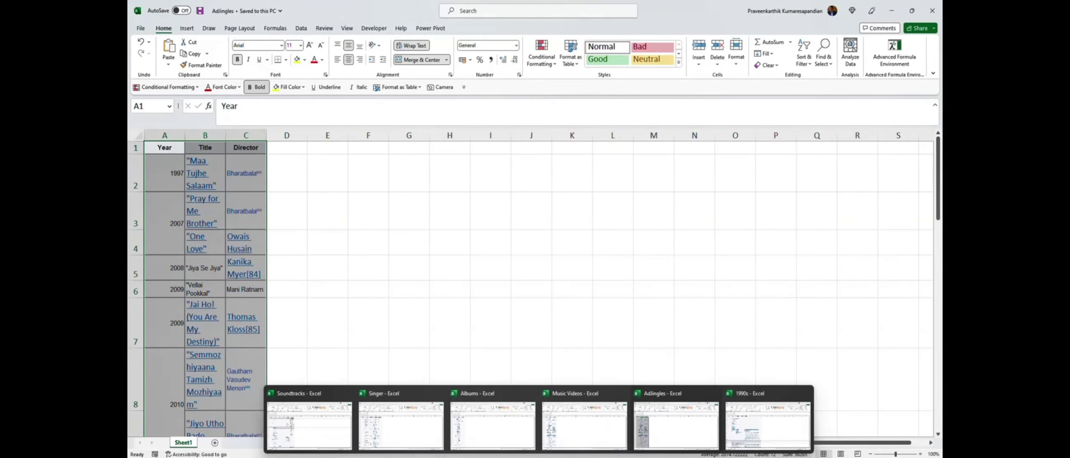
left_click(747, 412)
left_click(518, 457)
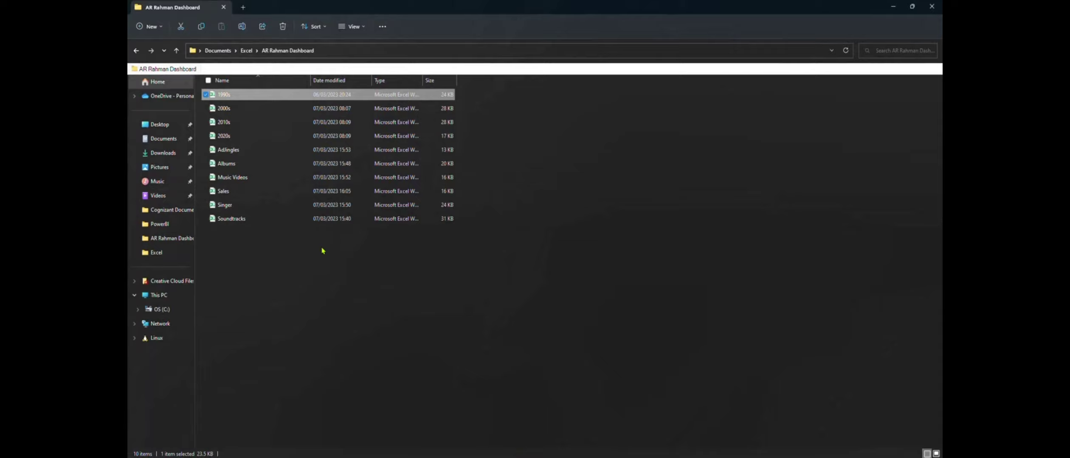
left_click(238, 192)
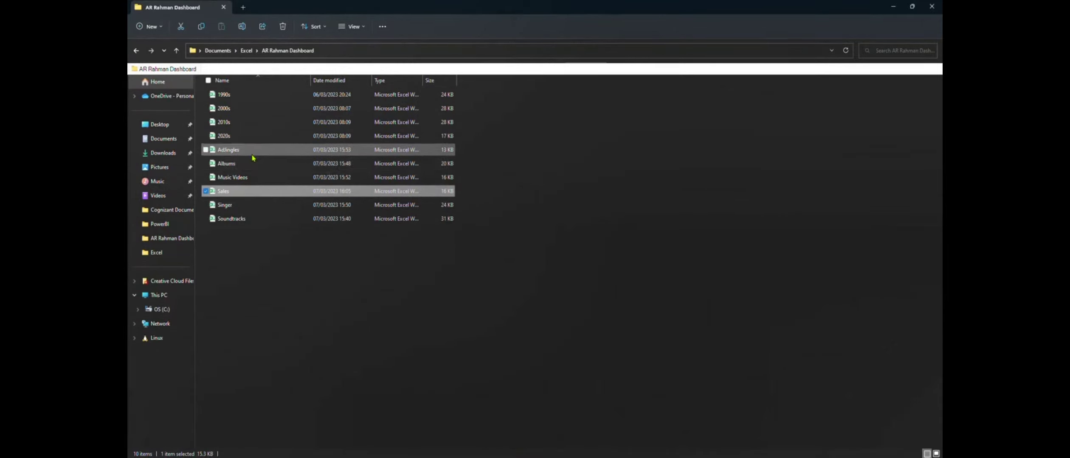
Switch to Power BI Desktop and bring Table1 from the 1990s Excel workbook into the Power Query Editor.
left_click(559, 399)
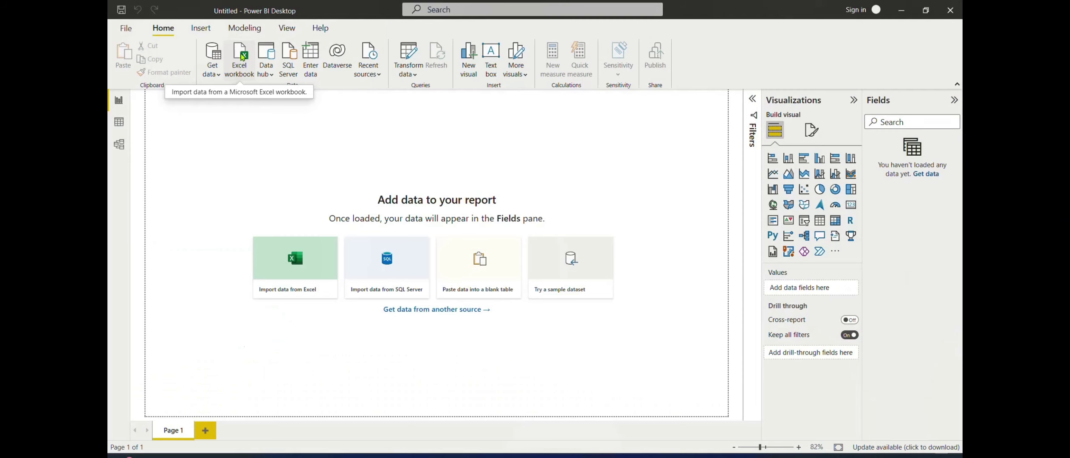
left_click(243, 56)
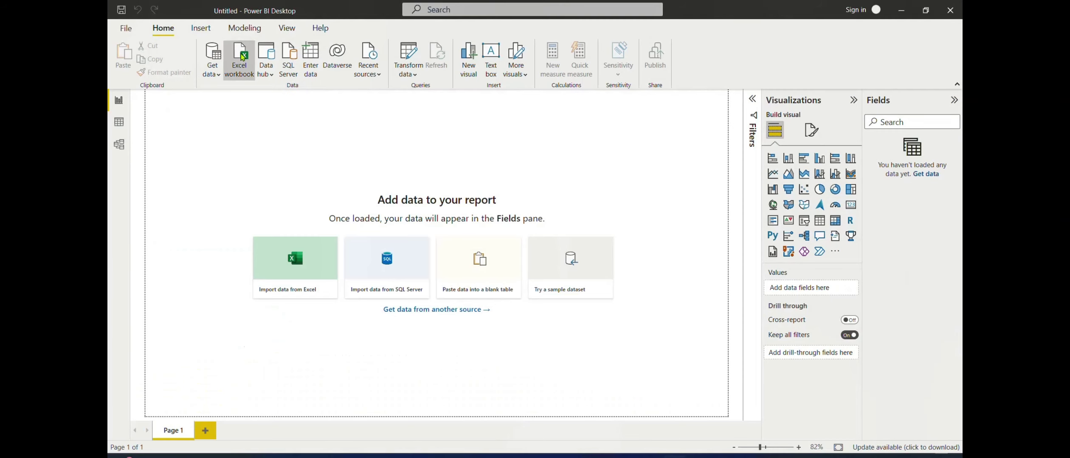
left_click(241, 94)
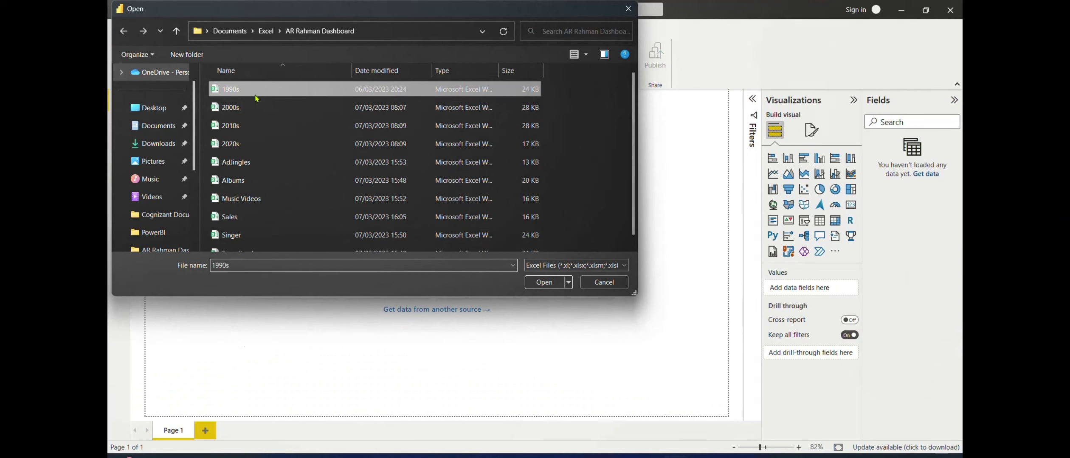
left_click(545, 282)
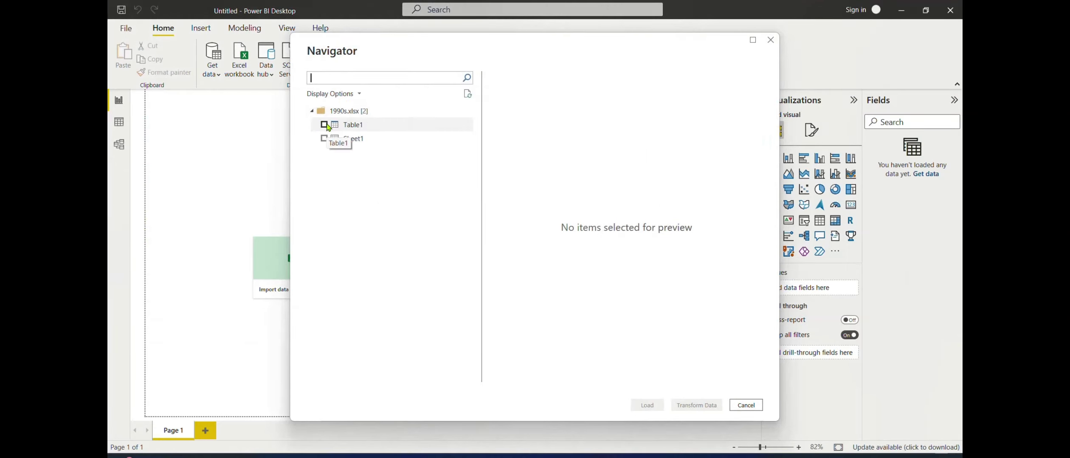
left_click(325, 126)
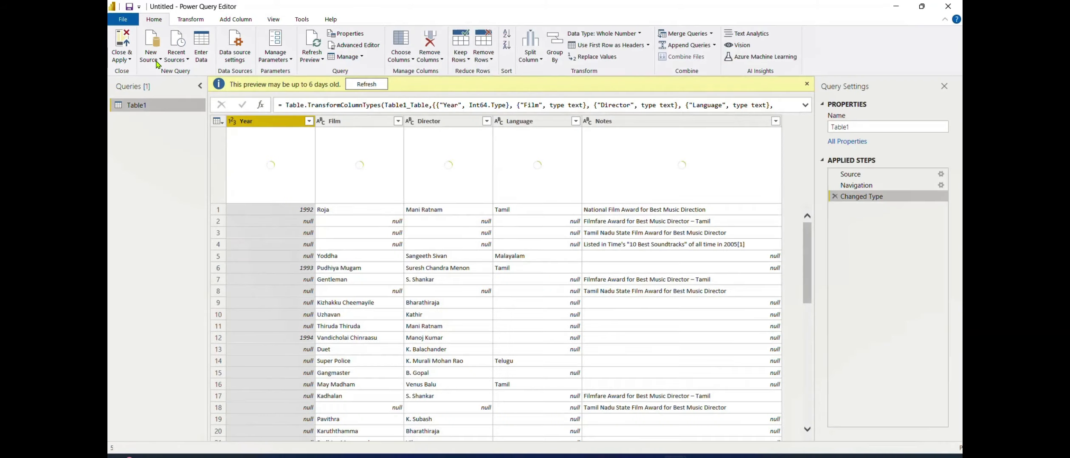
Add Sheet1 of the 2000s Excel workbook as a new query source.
left_click(158, 64)
left_click(158, 63)
left_click(158, 64)
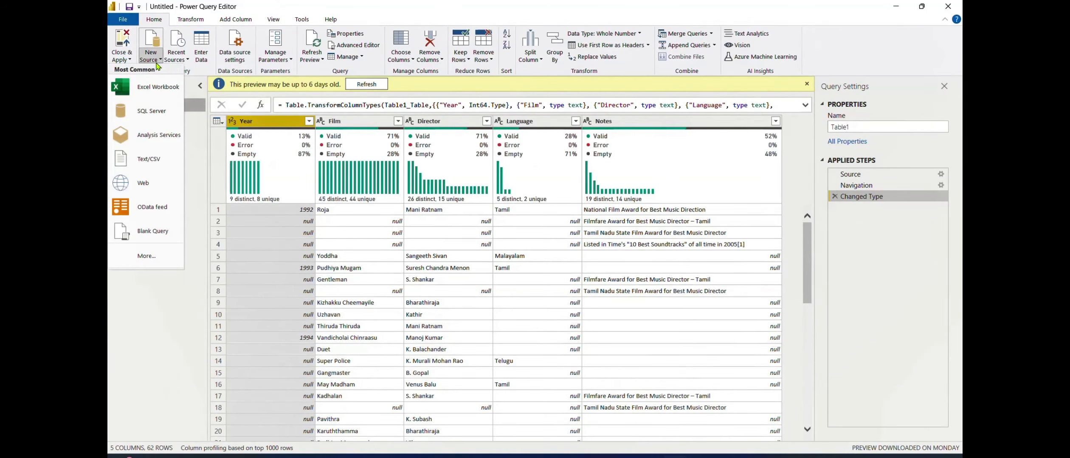
left_click(159, 89)
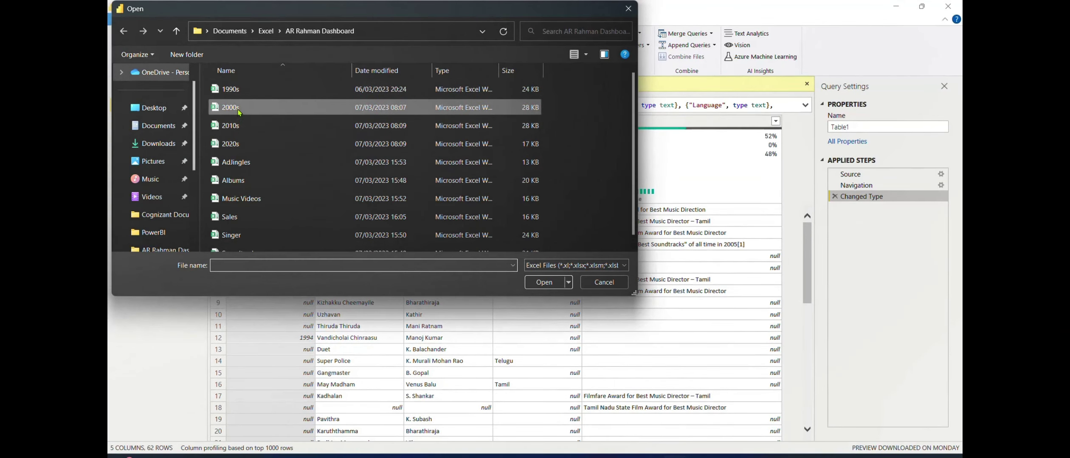
left_click(238, 108)
left_click(543, 282)
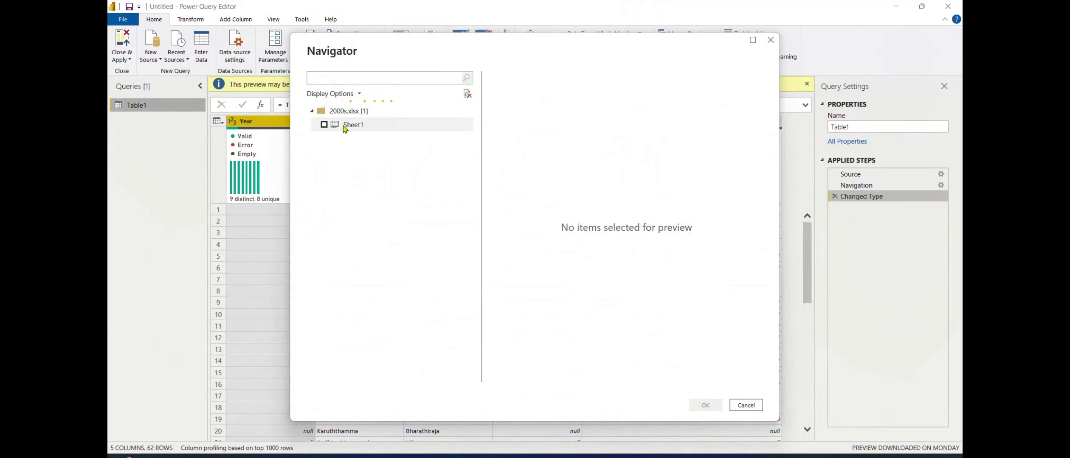
left_click(324, 125)
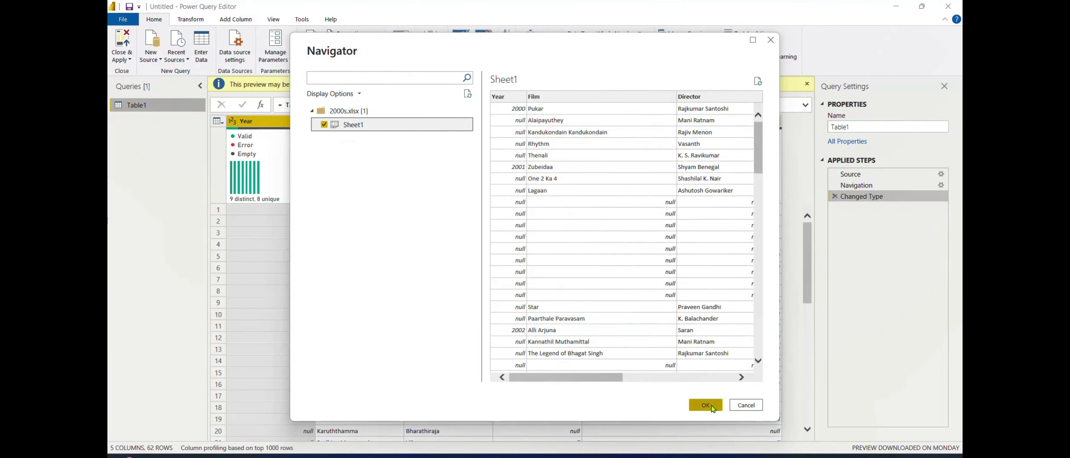
left_click(705, 406)
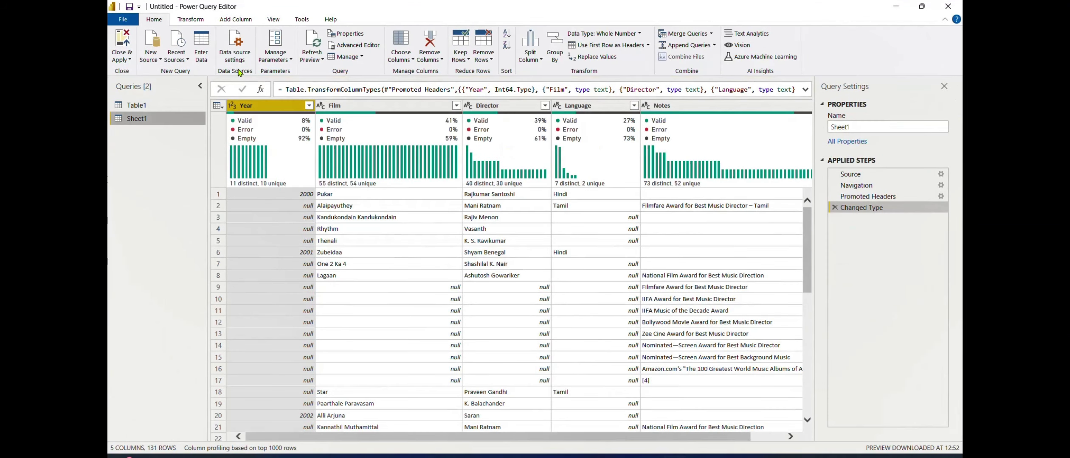
Add Sheet1 of the 2010s Excel workbook as another query.
left_click(155, 56)
left_click(159, 80)
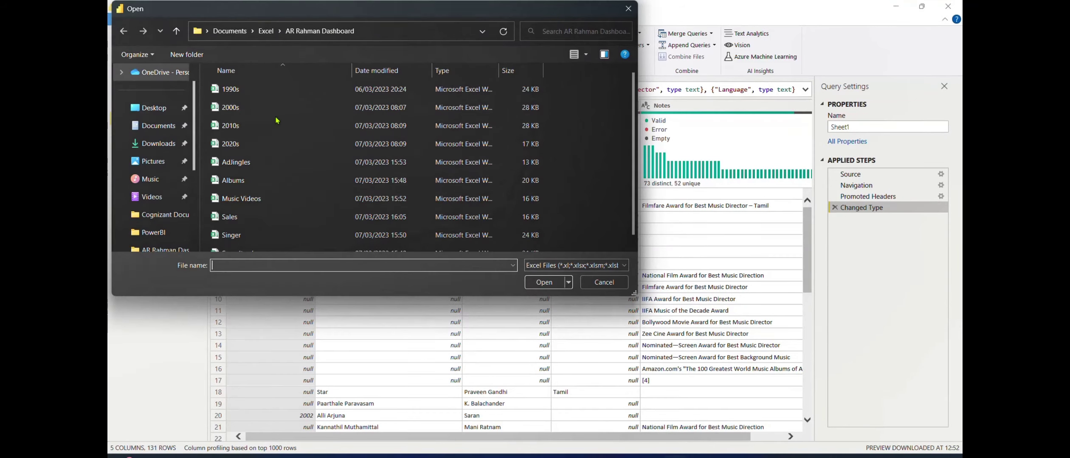
left_click(276, 125)
left_click(538, 282)
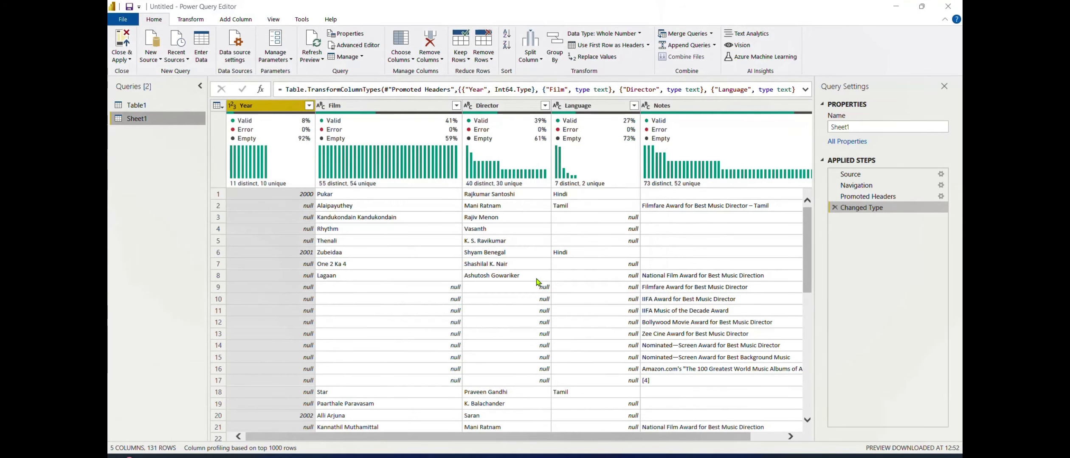
left_click(324, 125)
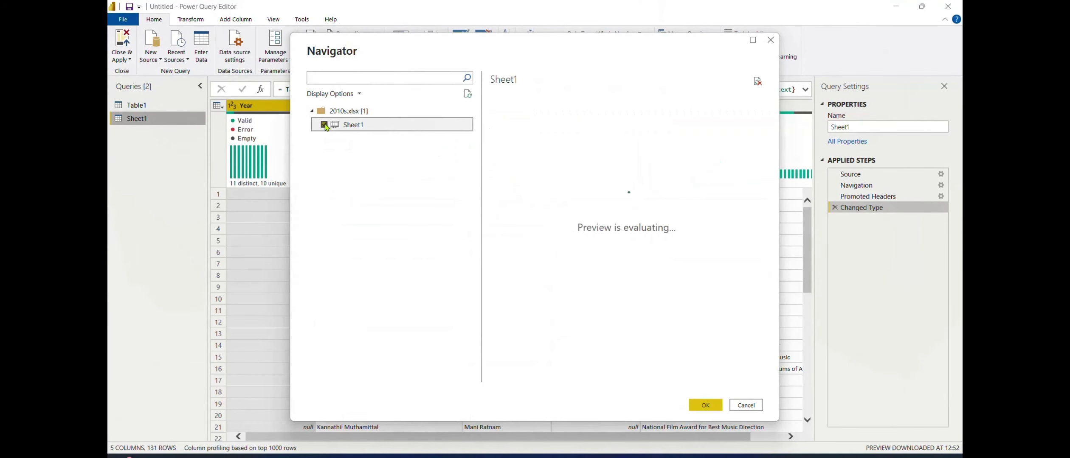
left_click(710, 407)
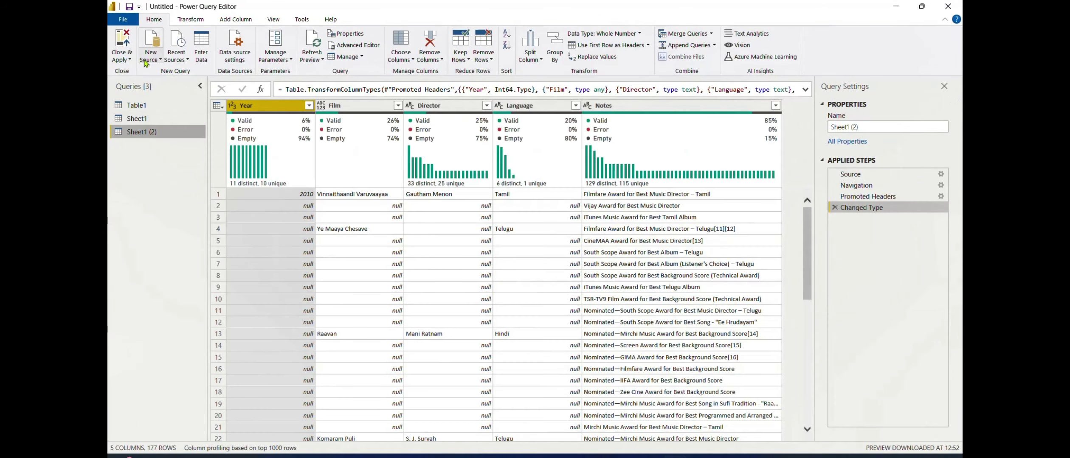
Import Sheet1 of the 2020s Excel workbook as a further query.
left_click(145, 62)
left_click(166, 87)
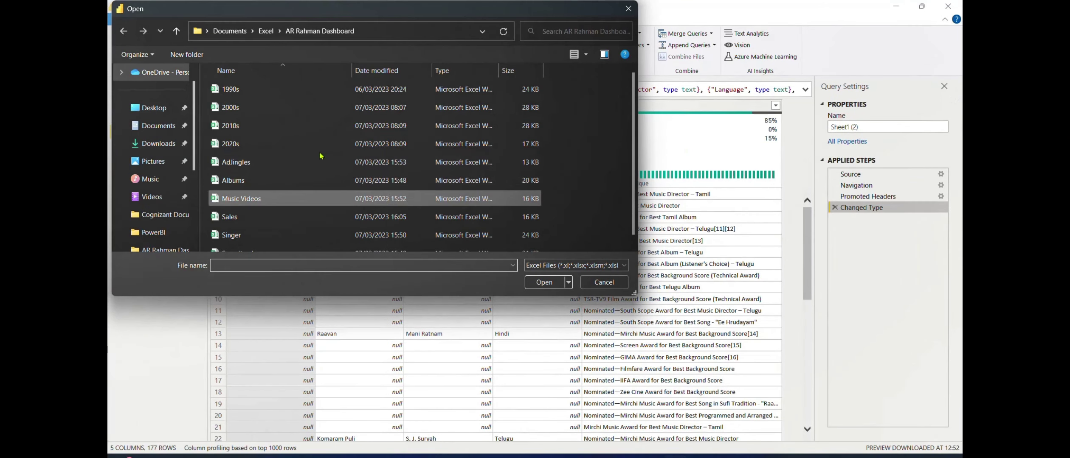
left_click(274, 145)
left_click(545, 282)
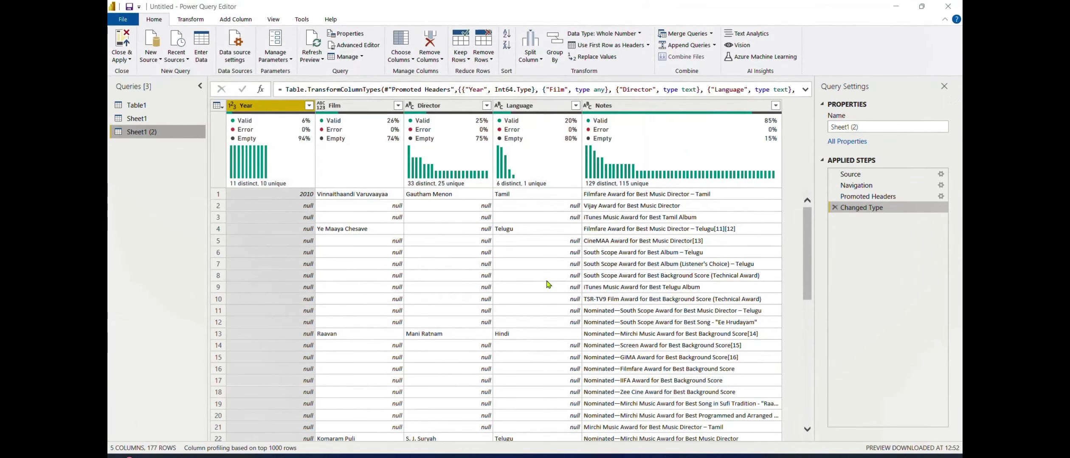
left_click(324, 125)
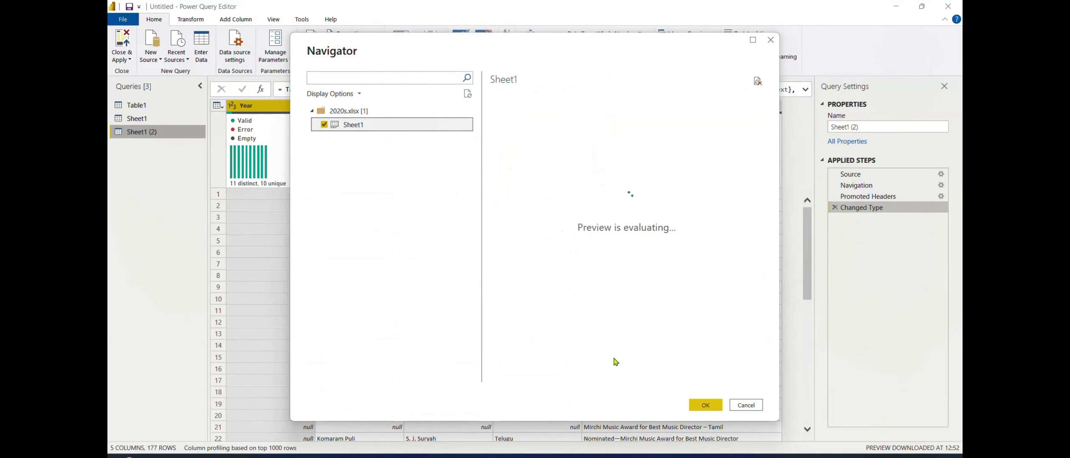
left_click(704, 406)
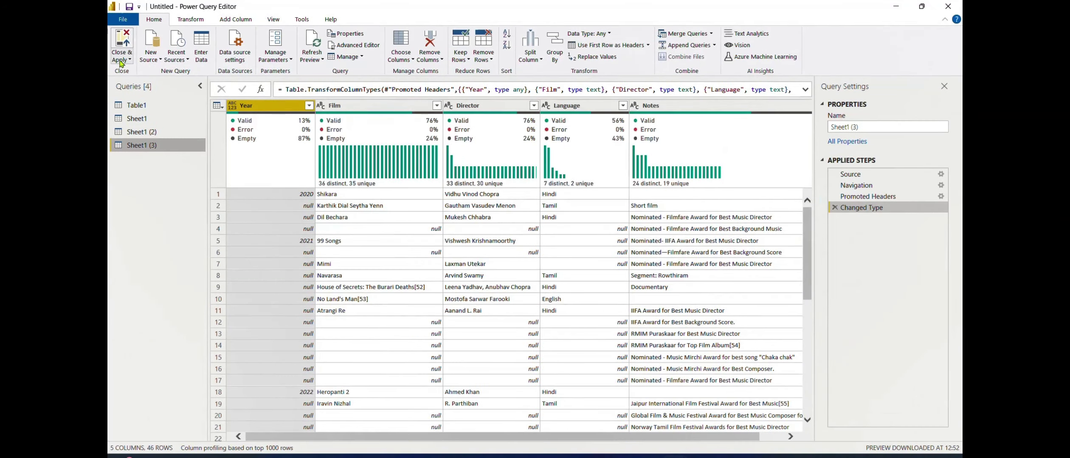
Rename the Table1 query as 1990s.
left_click(146, 106)
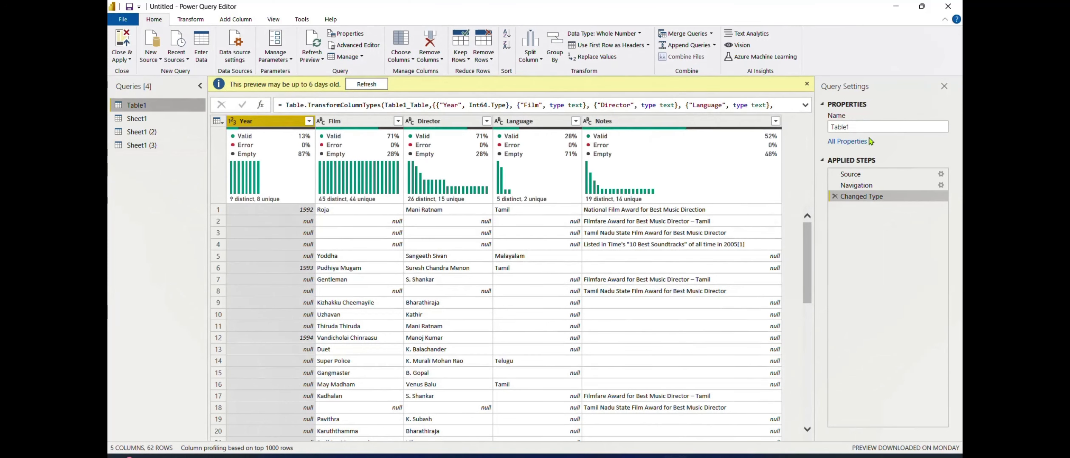
left_click(865, 127)
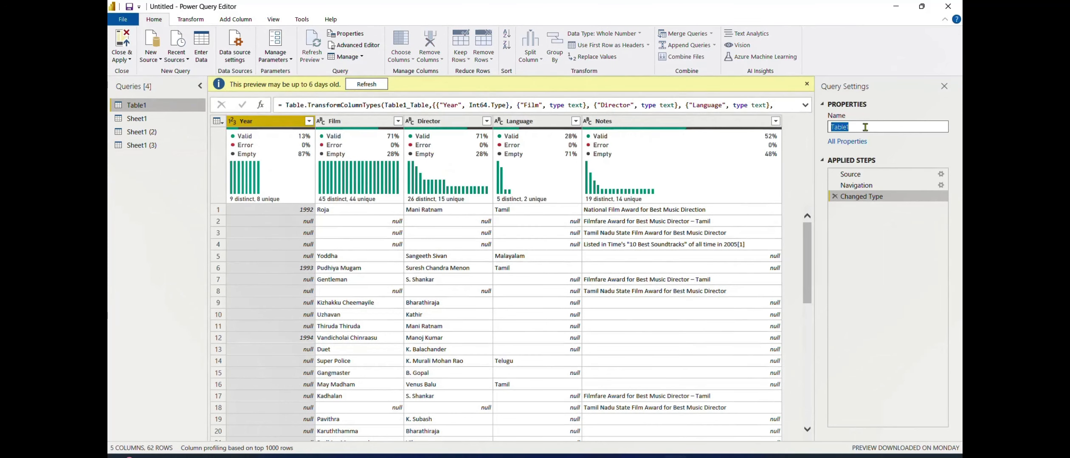
key("BackSpace")
Rename the Sheet1 query as 2000s.
left_click(183, 123)
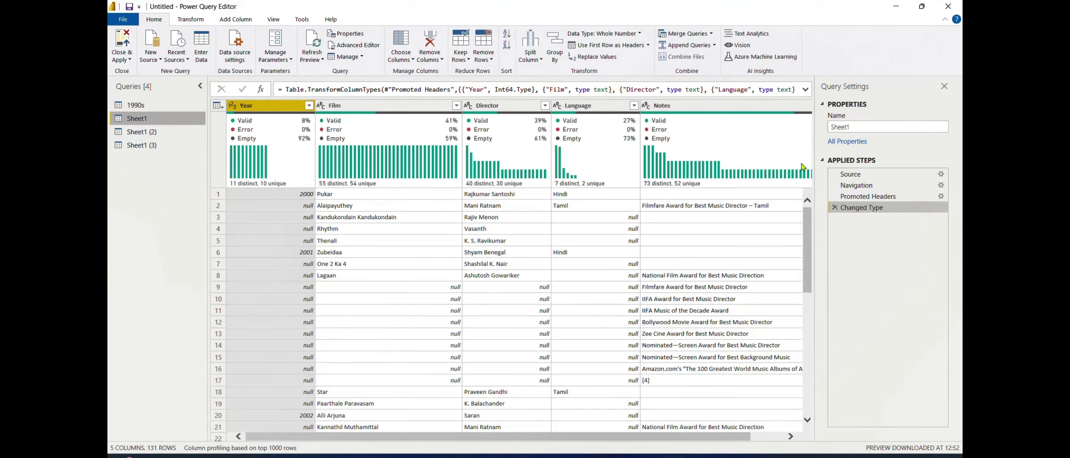
double_click(855, 128)
type("2000s")
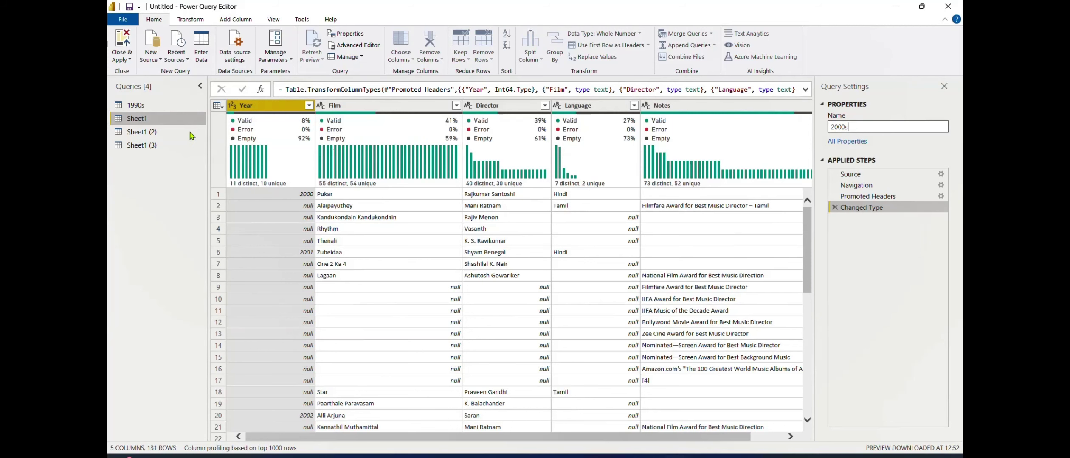
Rename the Sheet1 (2) query as 2010s.
left_click(180, 134)
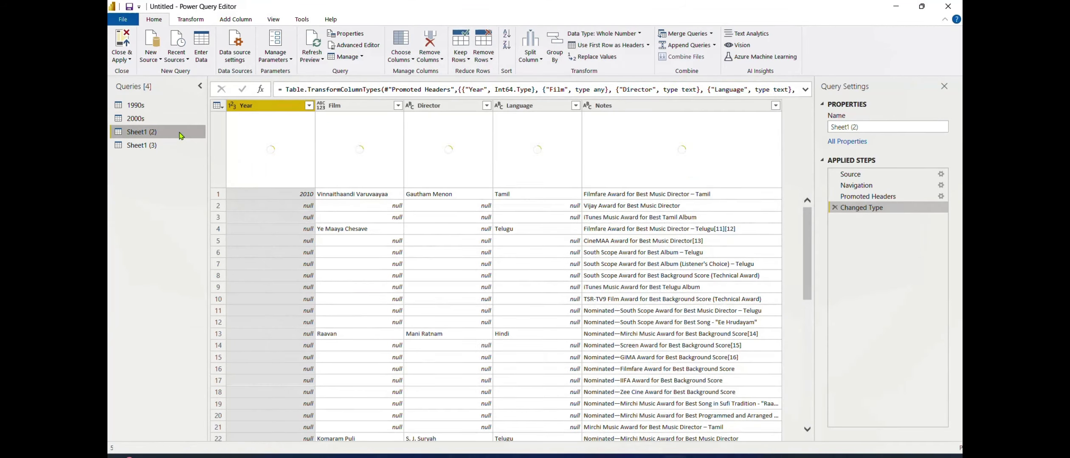
left_click(876, 127)
key("BackSpace")
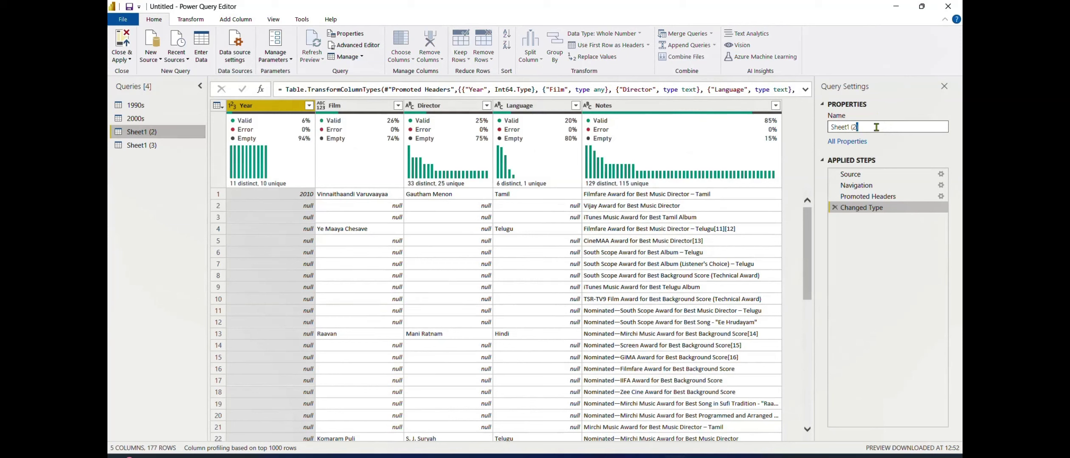
double_click(876, 127)
type("2010s")
key("Return")
Rename the Sheet1 (3) query as 2020s.
left_click(162, 147)
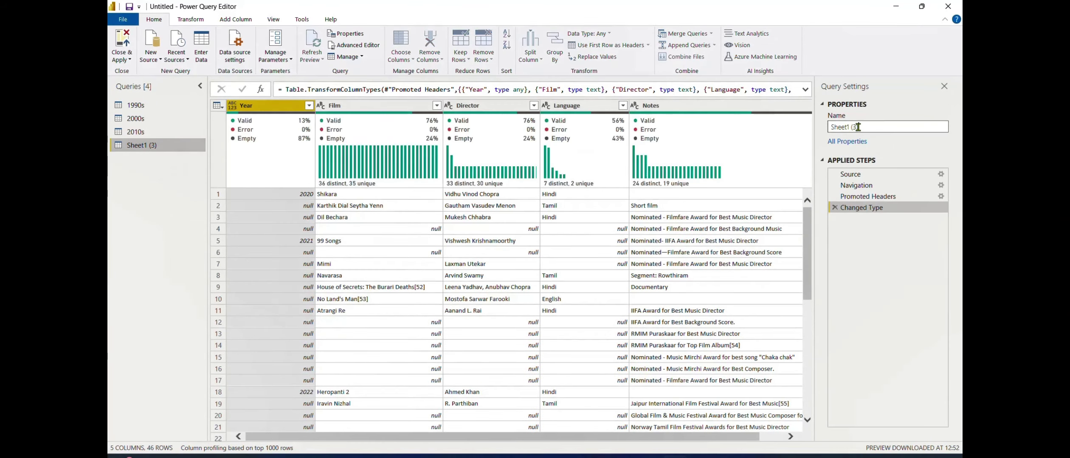
double_click(858, 127)
type("2020s")
key("Return")
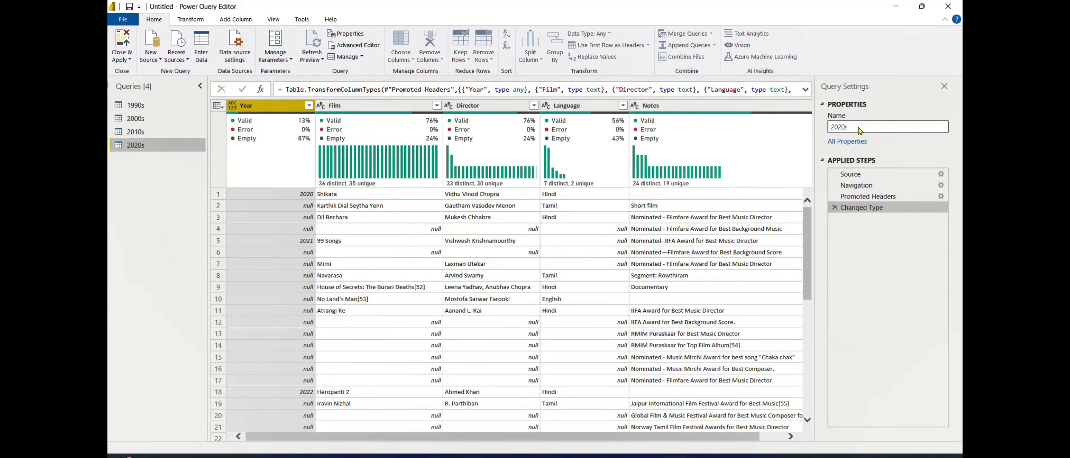
Review the data previews of the 1990s, 2000s, 2010s and 2020s queries one after another.
left_click(155, 109)
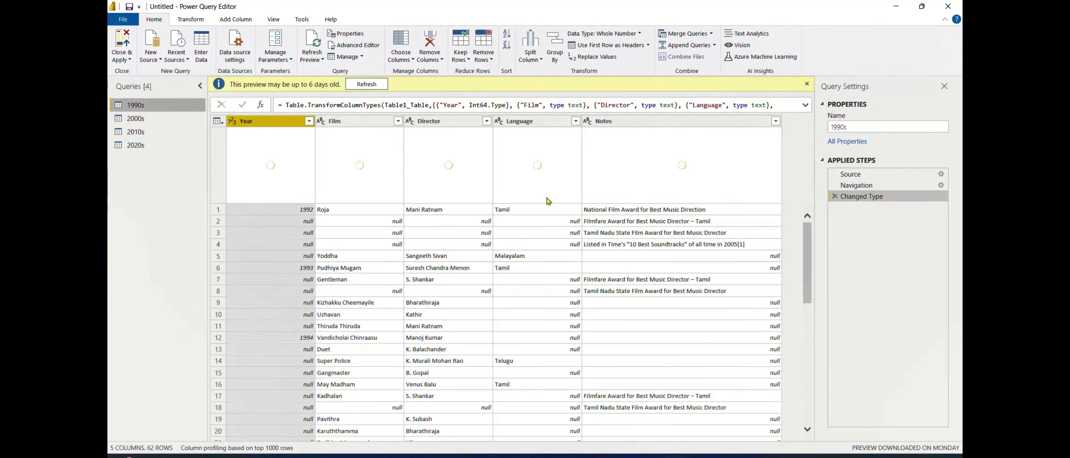
left_click(156, 121)
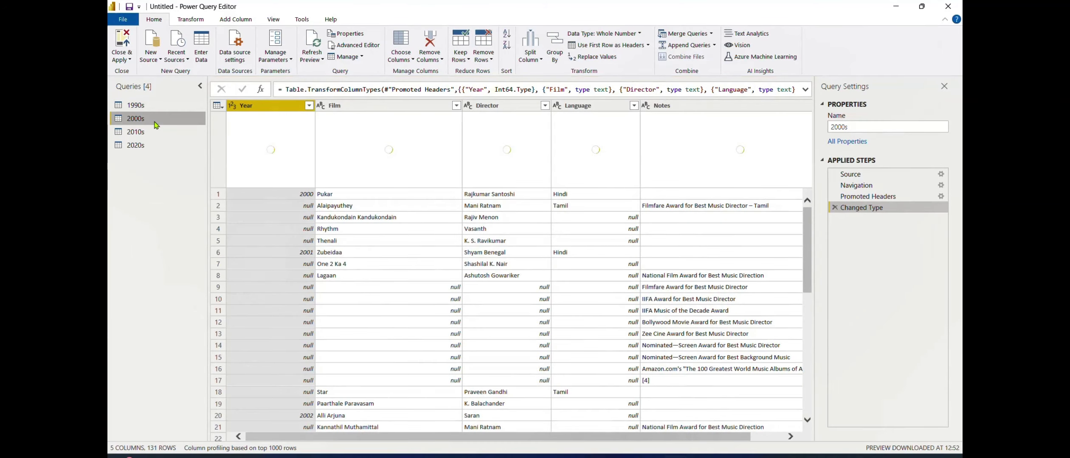
left_click(150, 135)
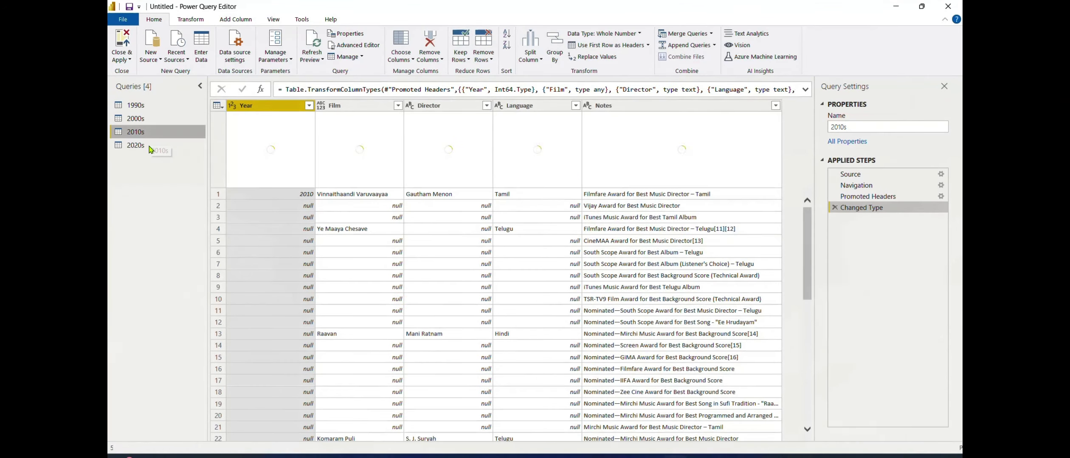
left_click(140, 146)
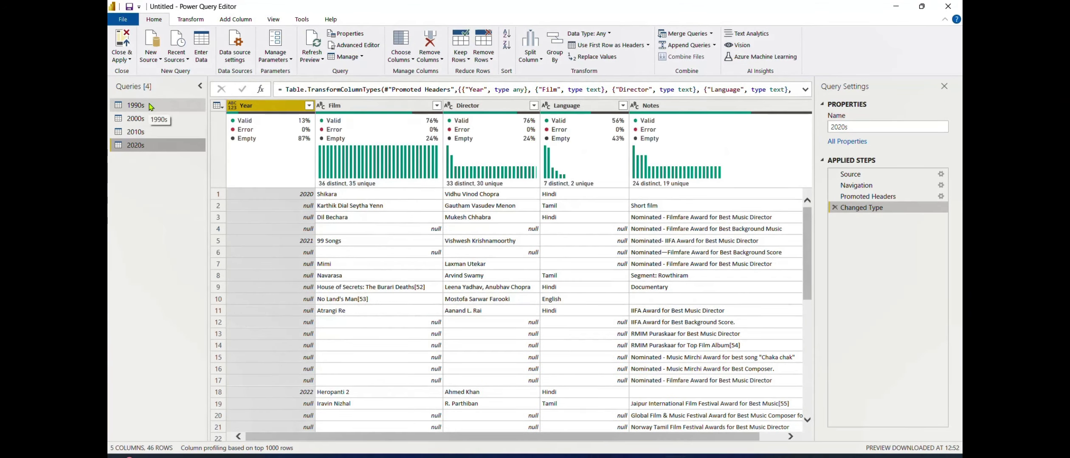
Append the 1990s, 2000s, 2010s and 2020s tables as a new query, using the three or more tables option.
left_click(149, 104)
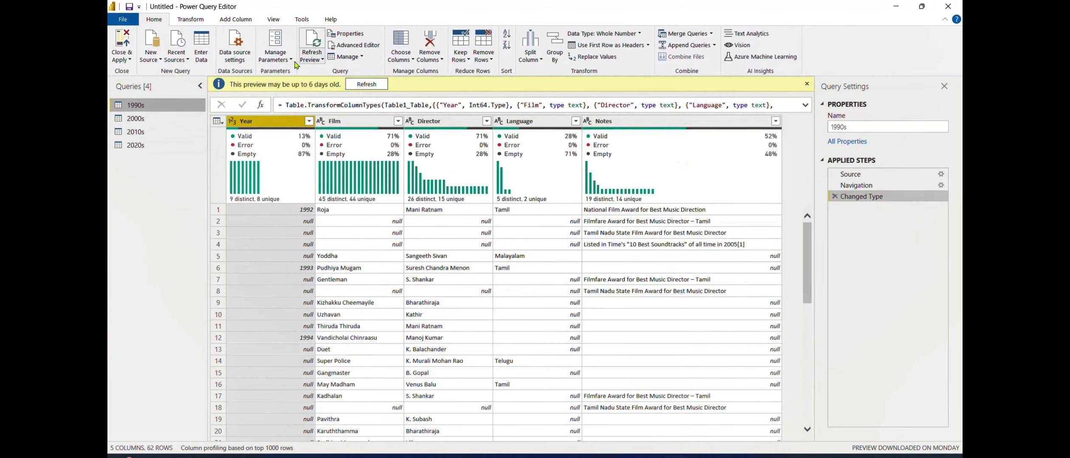
left_click(715, 47)
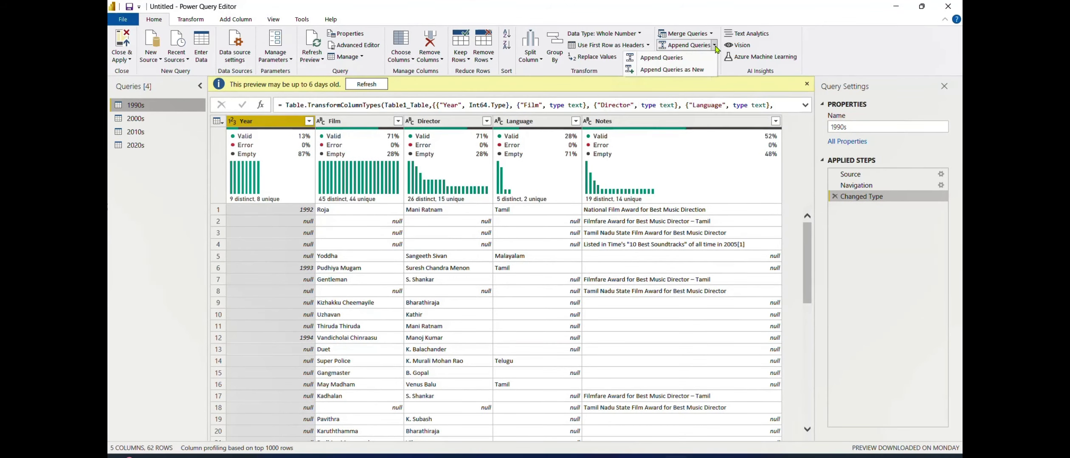
left_click(697, 70)
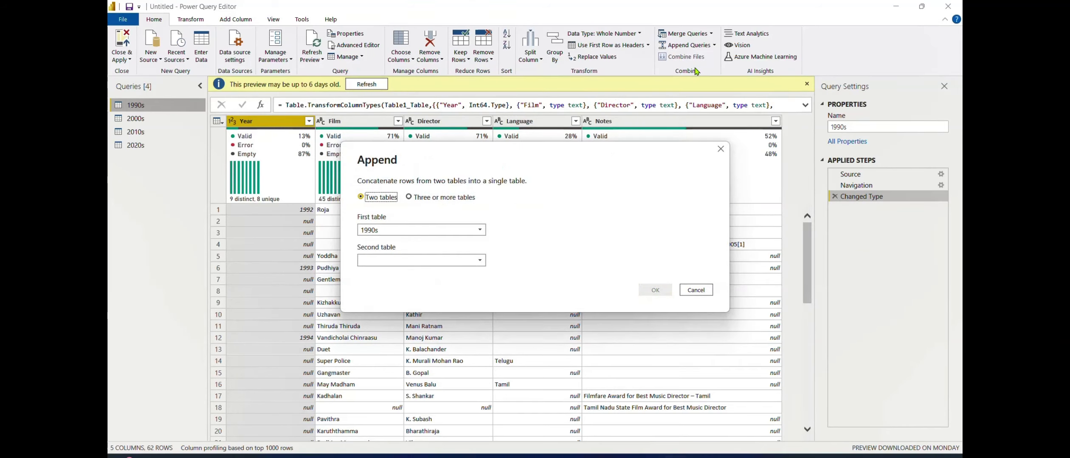
left_click(409, 198)
left_click(394, 242)
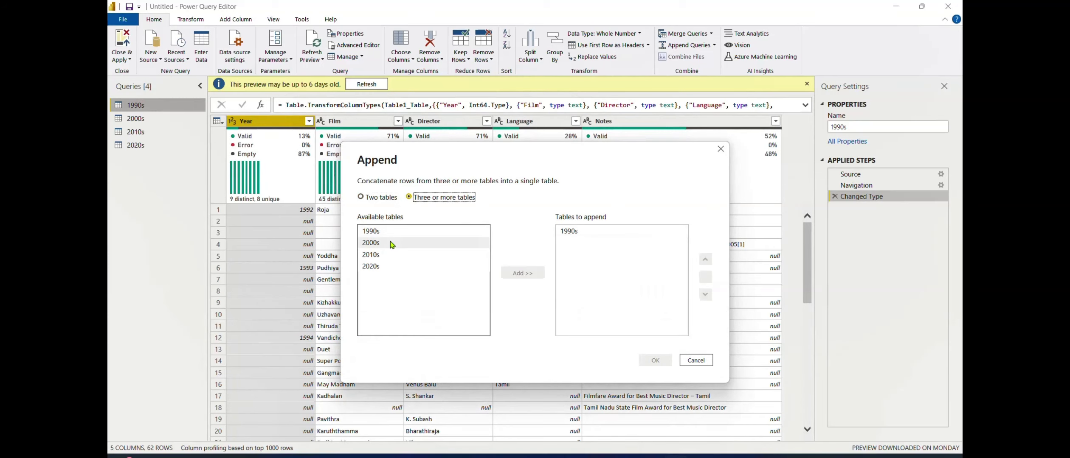
left_click(529, 274)
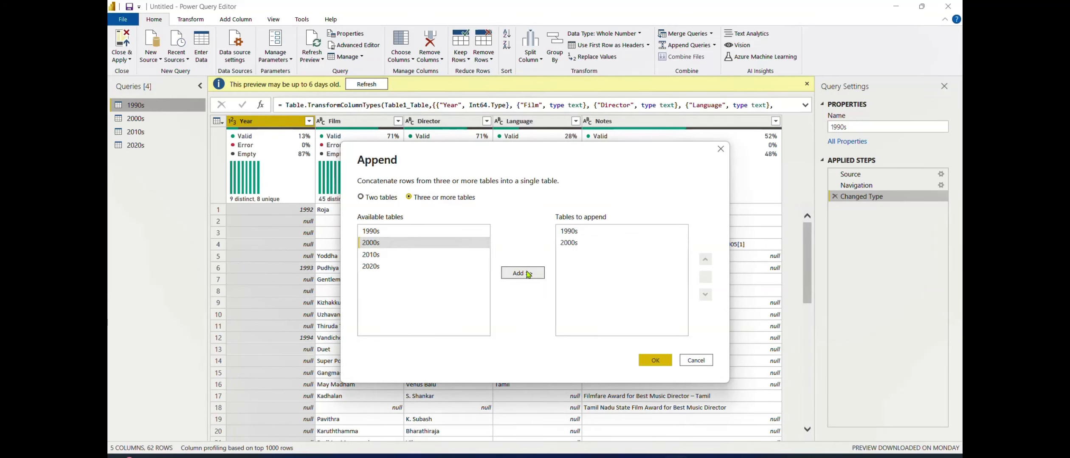
left_click(394, 254)
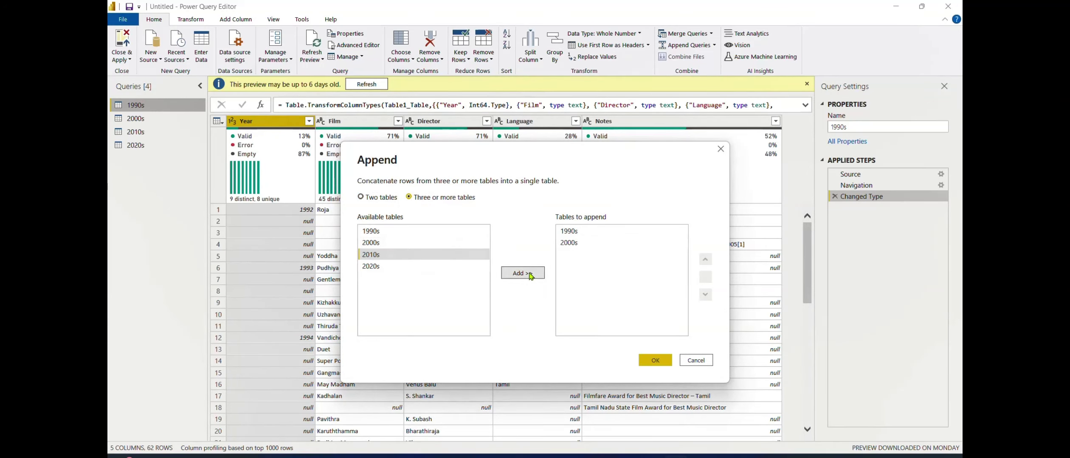
left_click(530, 276)
left_click(402, 267)
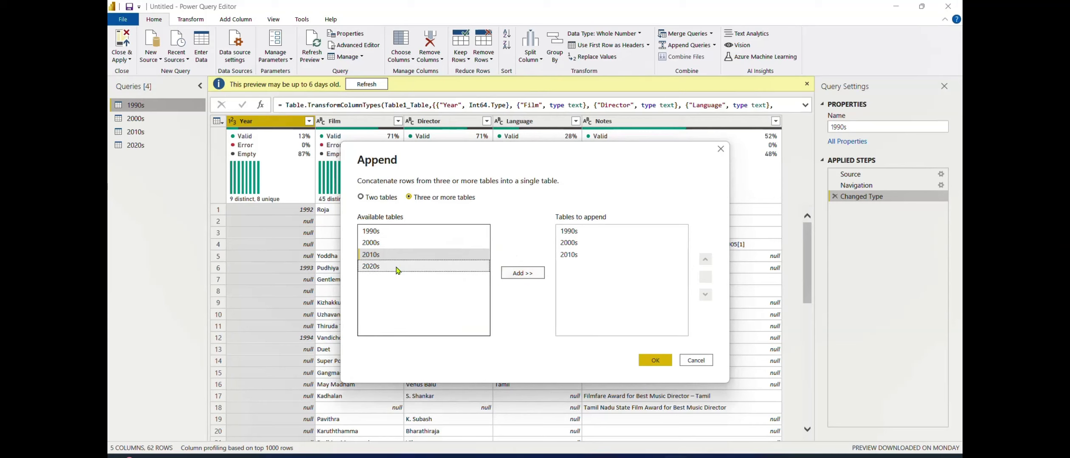
left_click(519, 276)
left_click(662, 359)
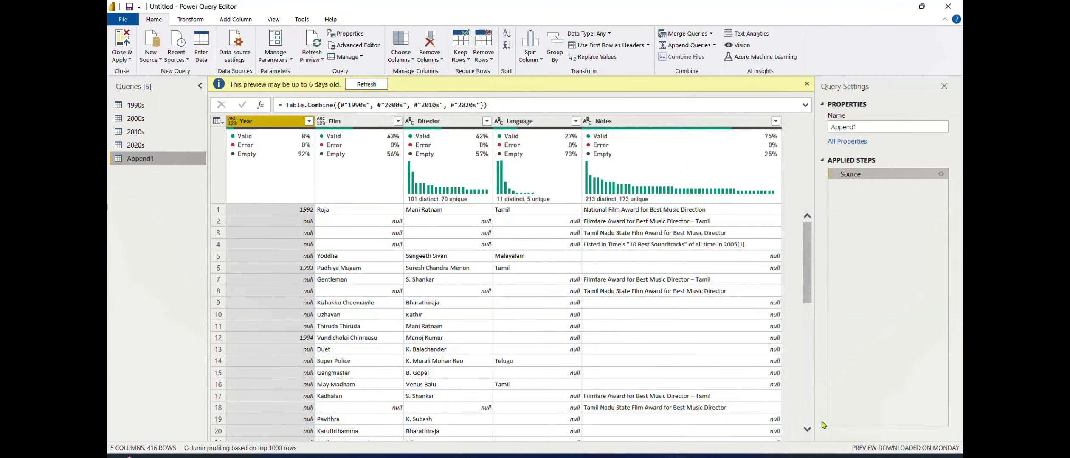
Examine the rows of the appended query, checking the year, film, director, language and notes values across the decades.
scroll(809, 415, "down", 15)
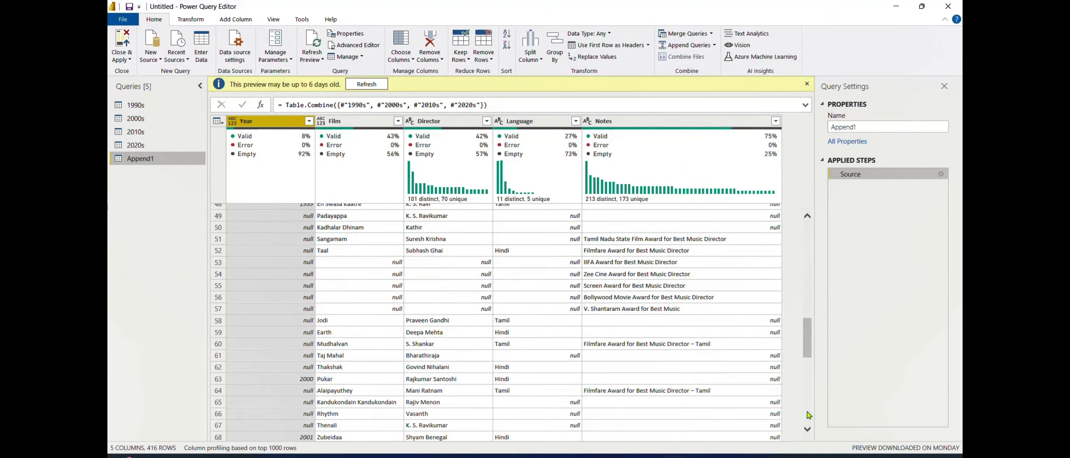
scroll(809, 415, "down", 11)
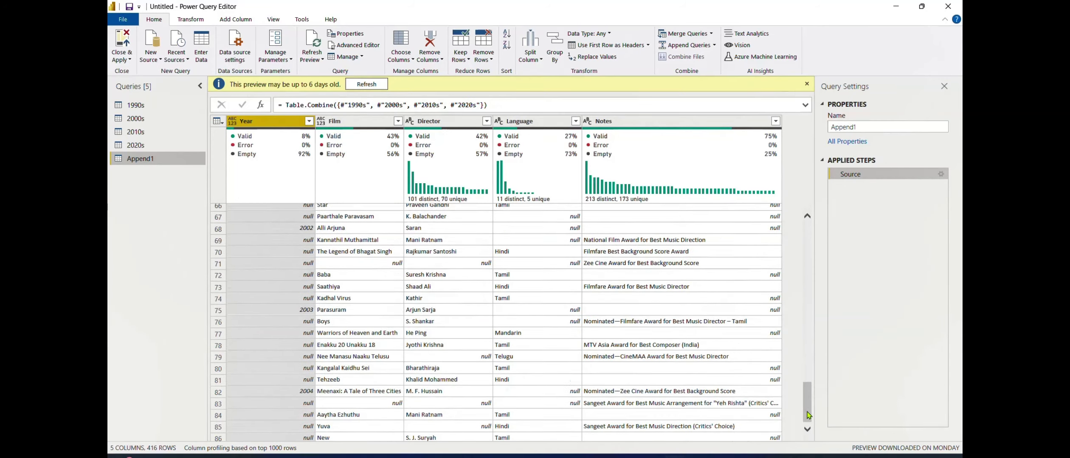
scroll(808, 429, "down", 2)
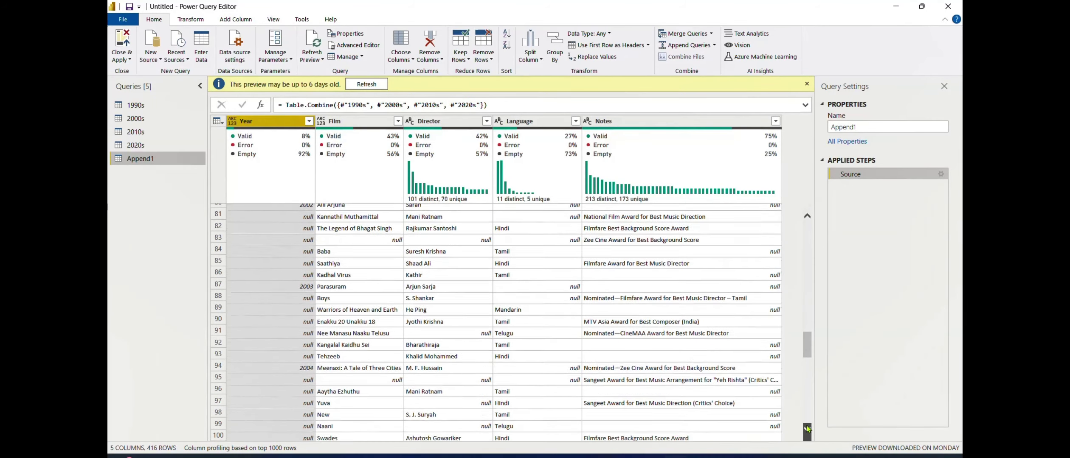
scroll(808, 430, "down", 15)
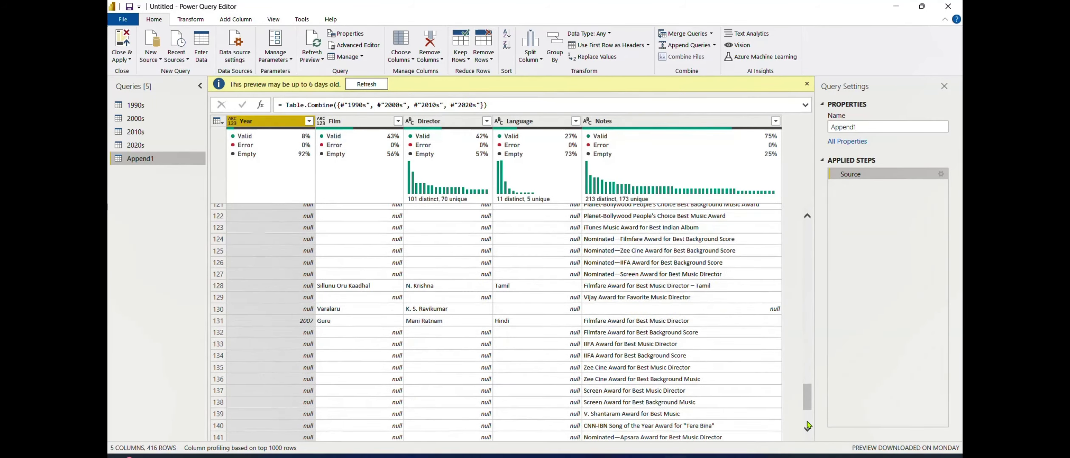
scroll(808, 426, "down", 17)
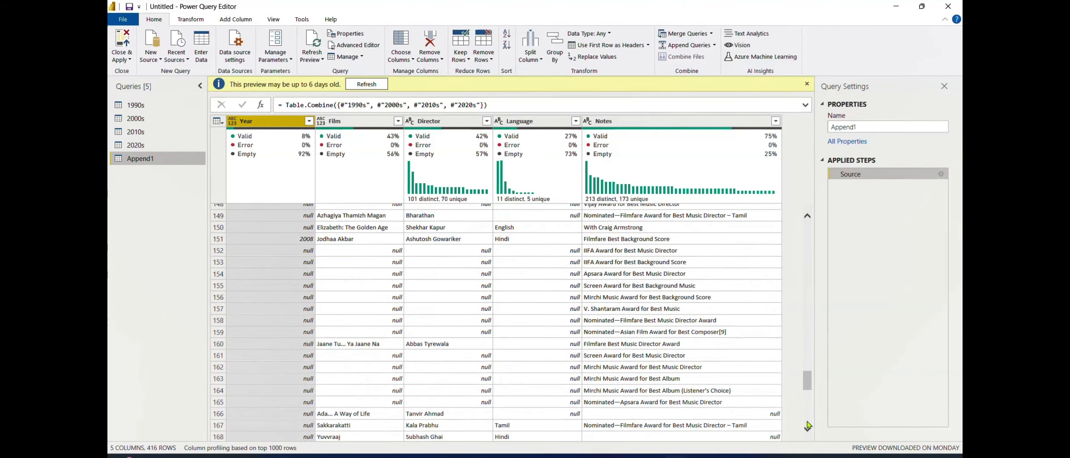
scroll(808, 426, "down", 6)
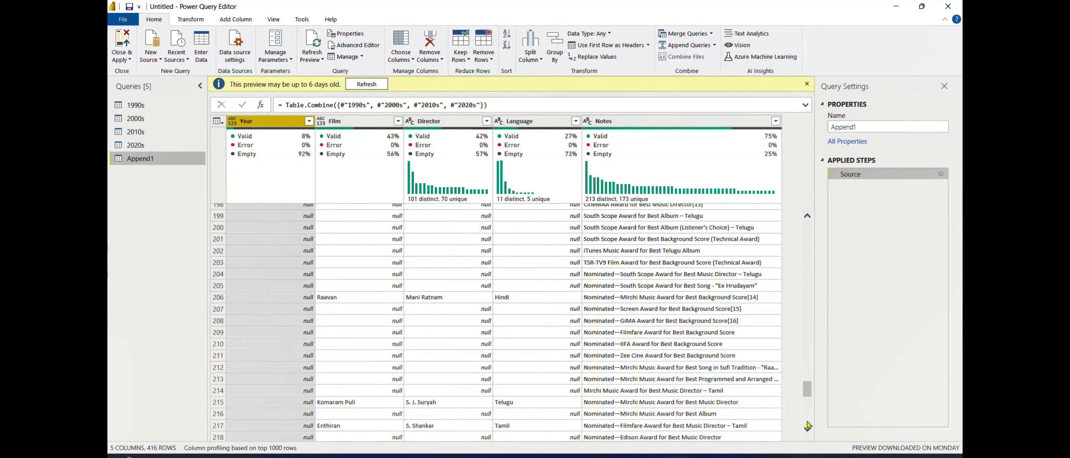
scroll(808, 426, "down", 11)
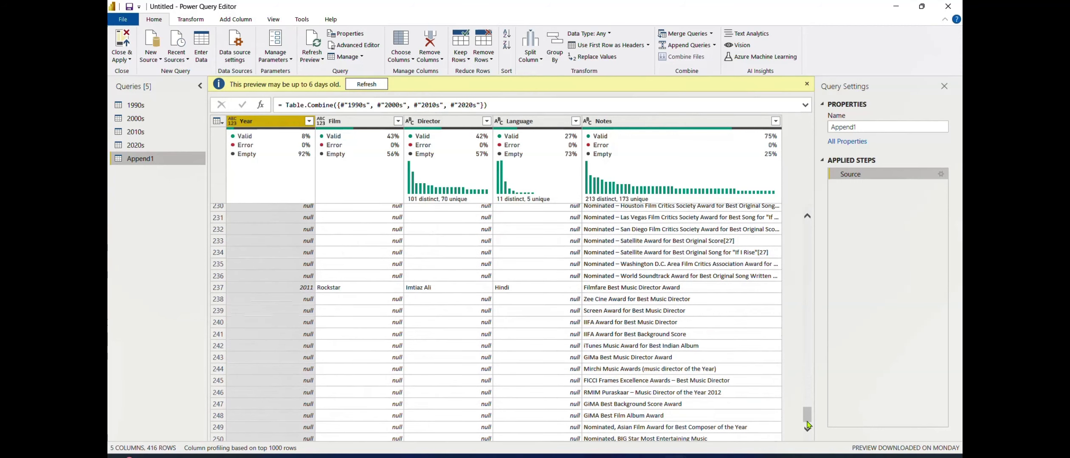
Rename the appended query as Albums.
double_click(868, 128)
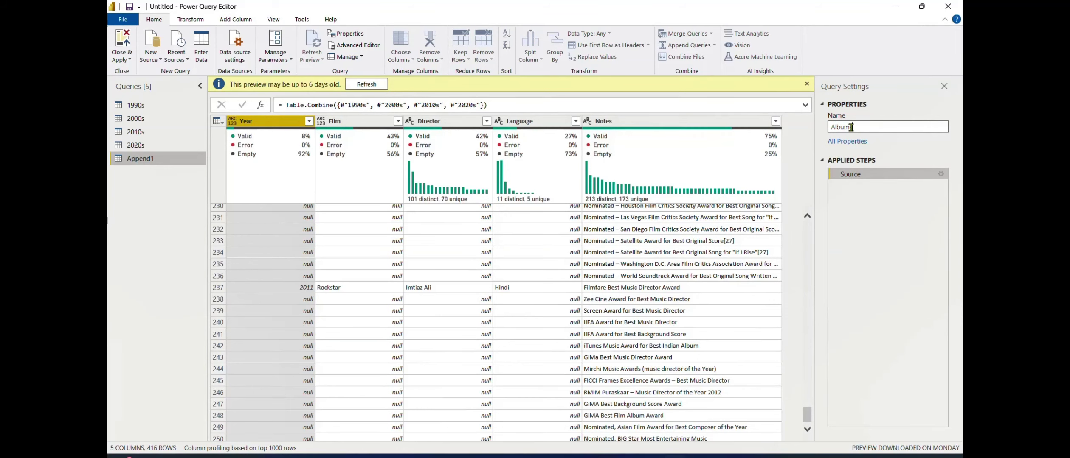
key("Return")
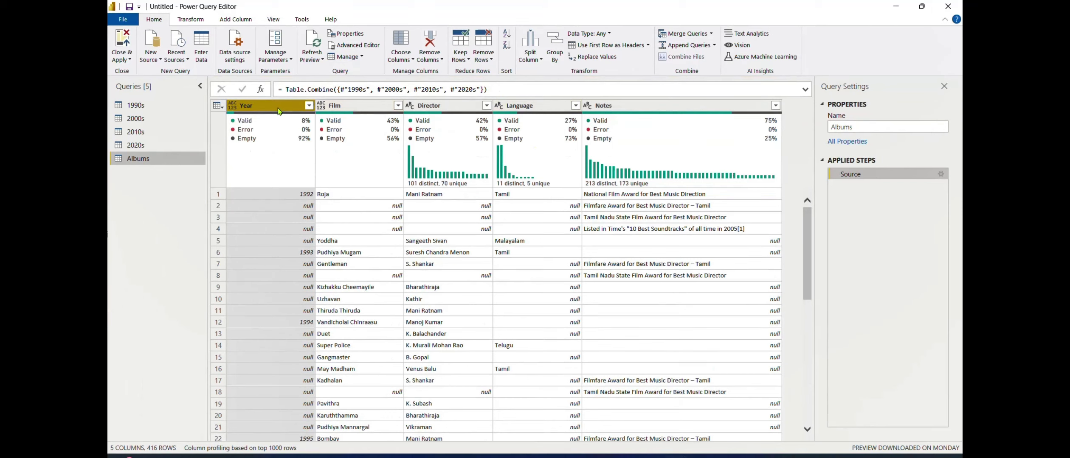
Fill down the empty cells of the Year and Film columns in the Albums query.
left_click(194, 24)
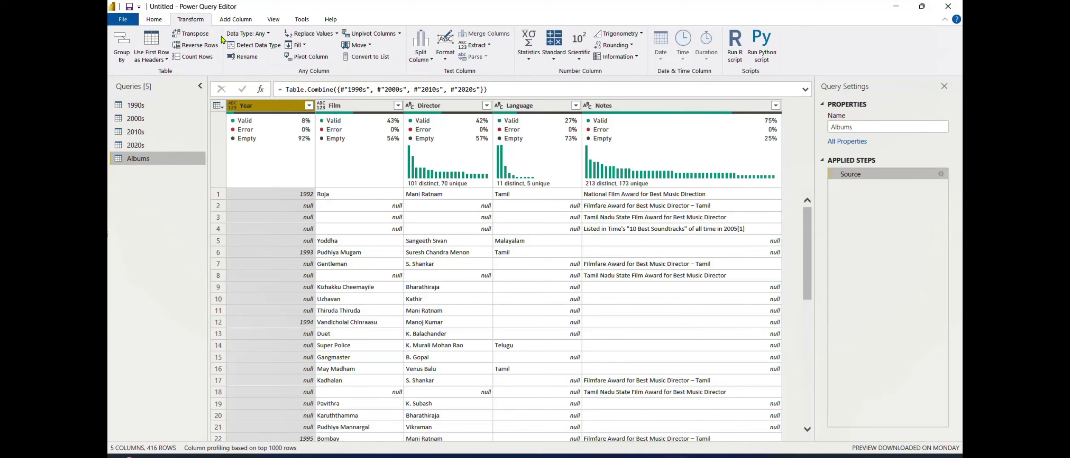
left_click(305, 46)
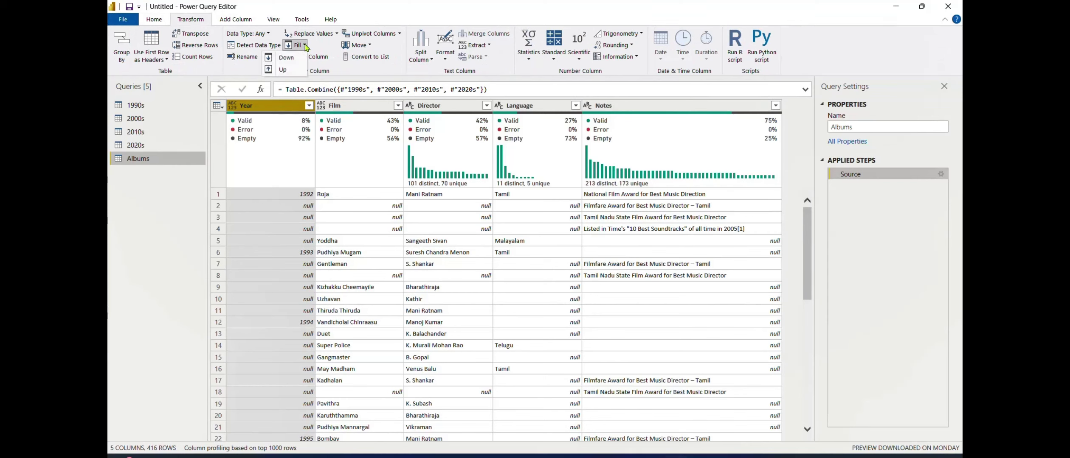
left_click(292, 57)
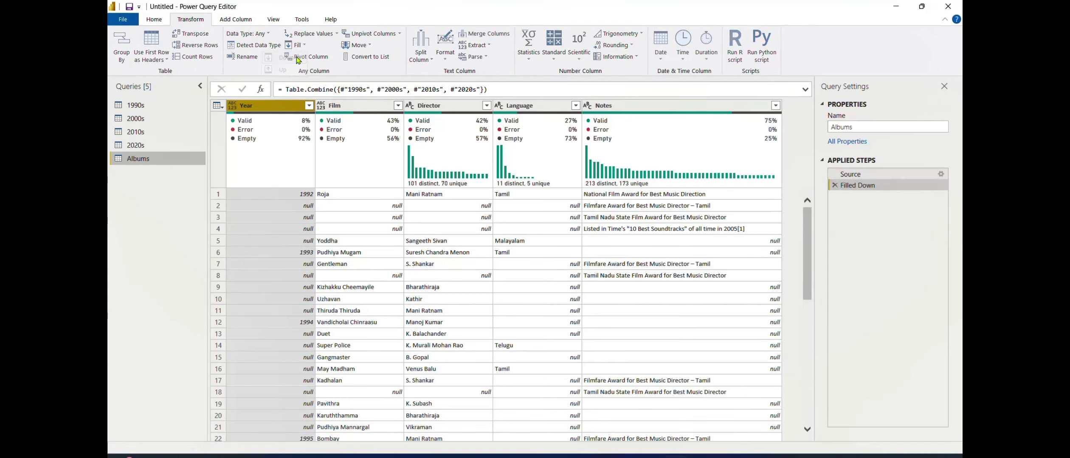
left_click(360, 110)
left_click(303, 45)
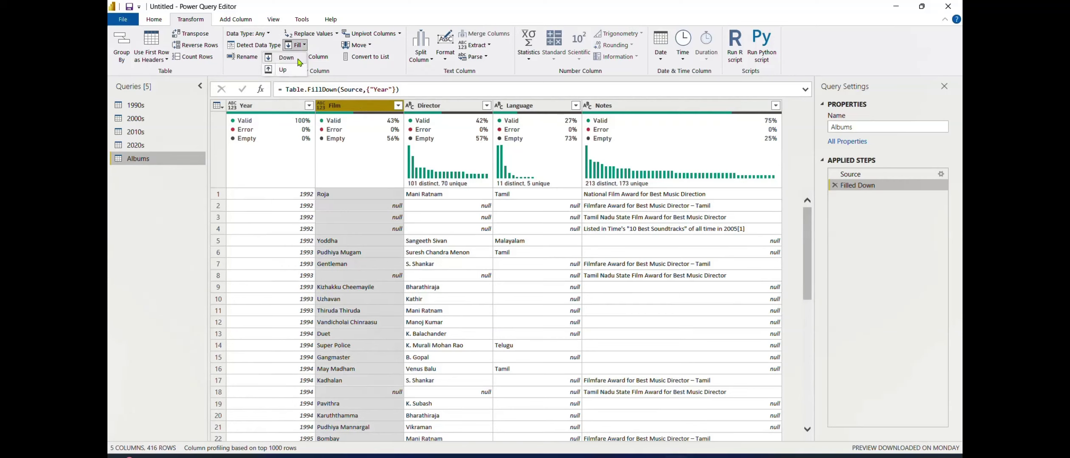
left_click(292, 59)
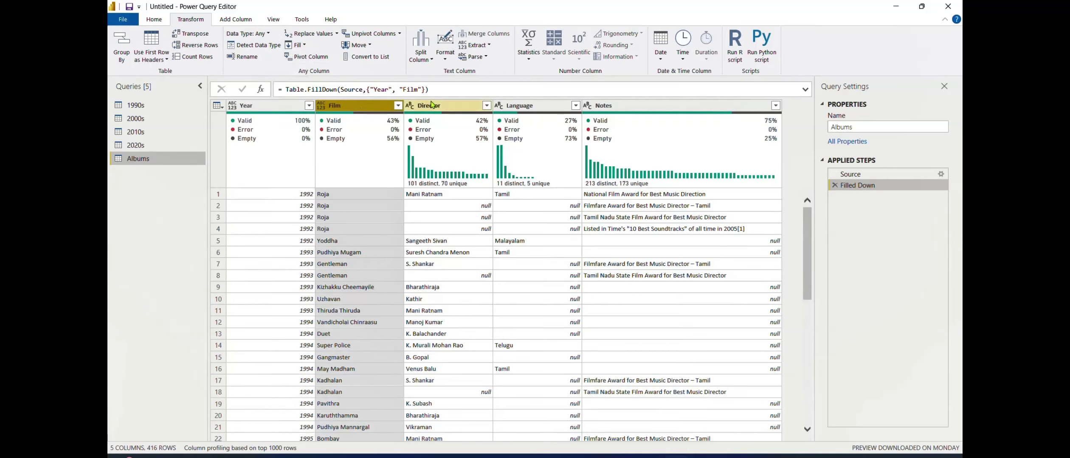
Fill down the Director and Language columns together in the Albums query and check the filled rows.
left_click(451, 110)
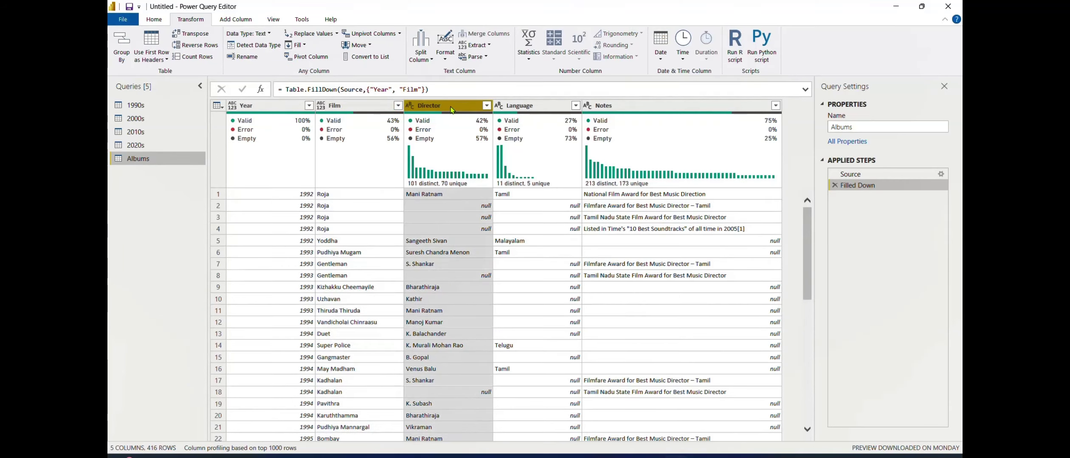
left_click(522, 110, "ctrl")
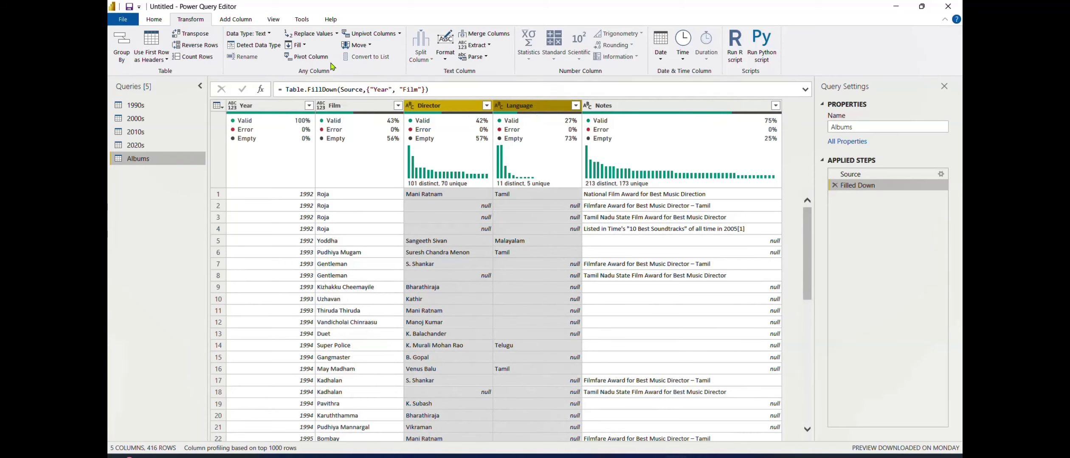
left_click(298, 45)
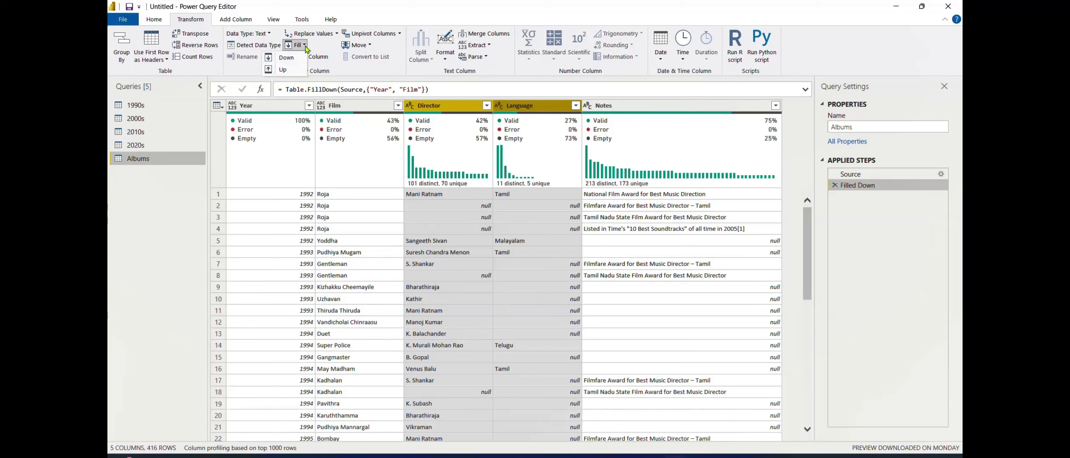
left_click(285, 58)
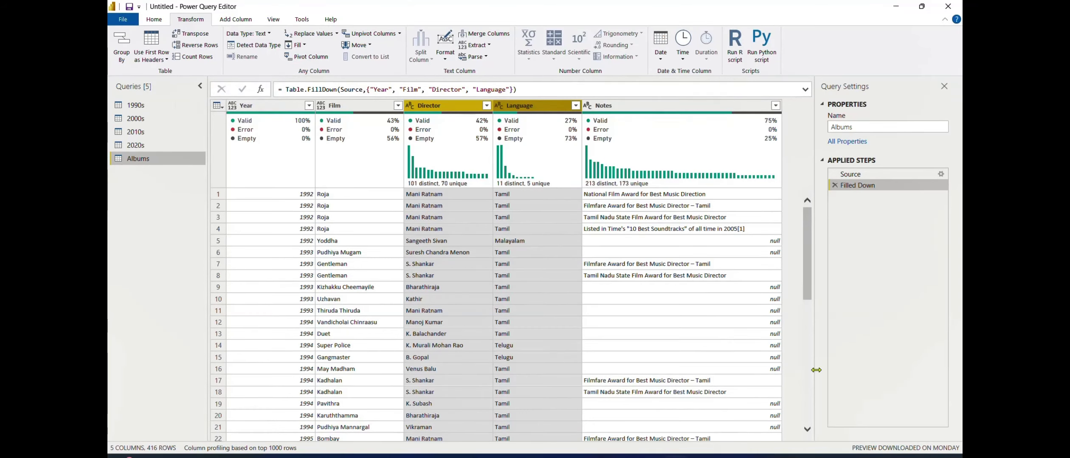
scroll(810, 418, "down", 6)
scroll(809, 417, "down", 20)
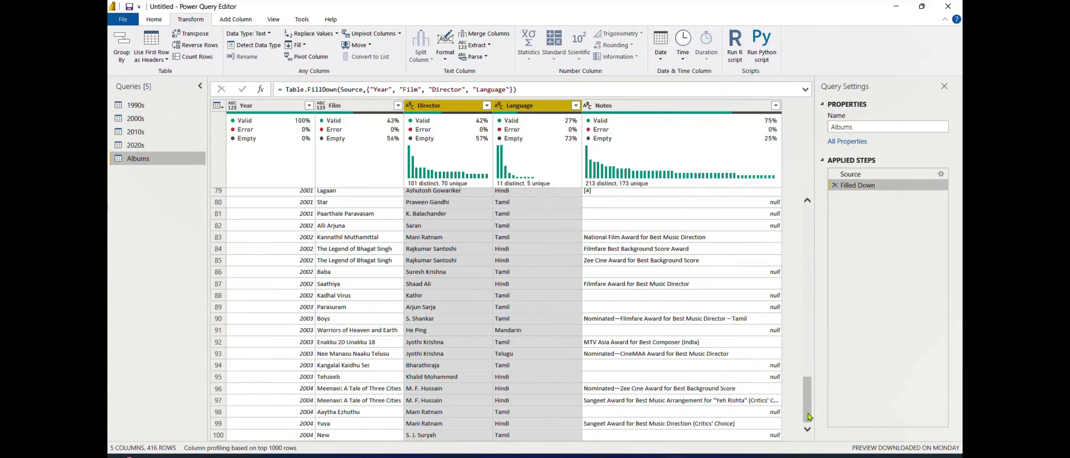
Refresh the data preview of the Albums query and check the column quality of the Film column.
scroll(810, 417, "down", 10)
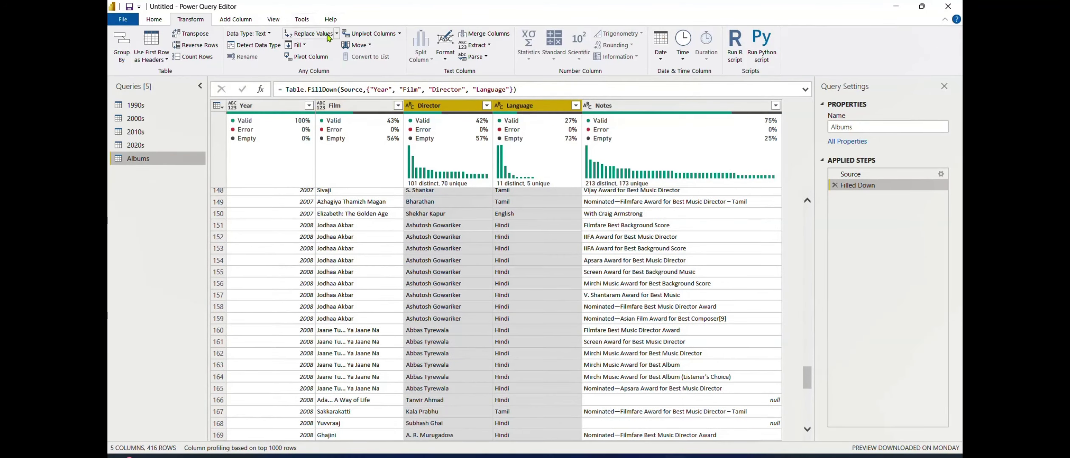
left_click(161, 21)
left_click(316, 60)
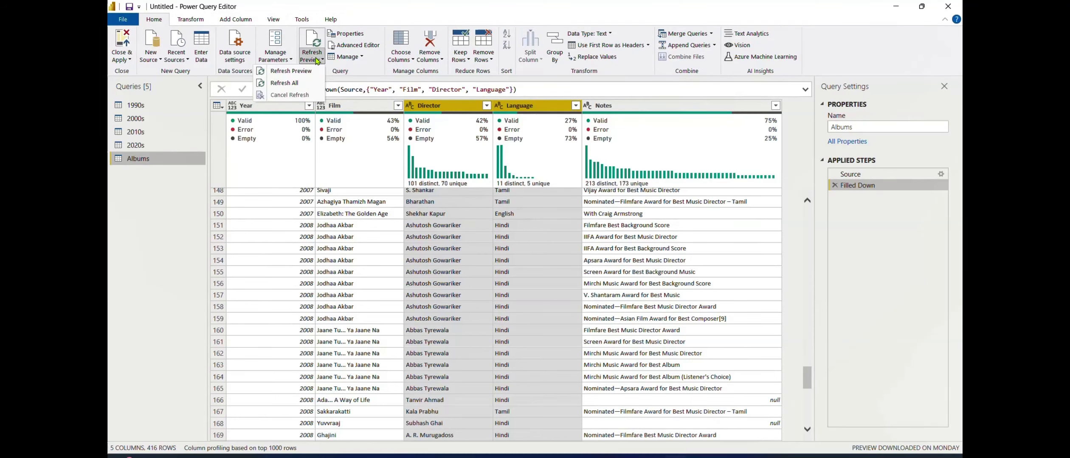
left_click(290, 71)
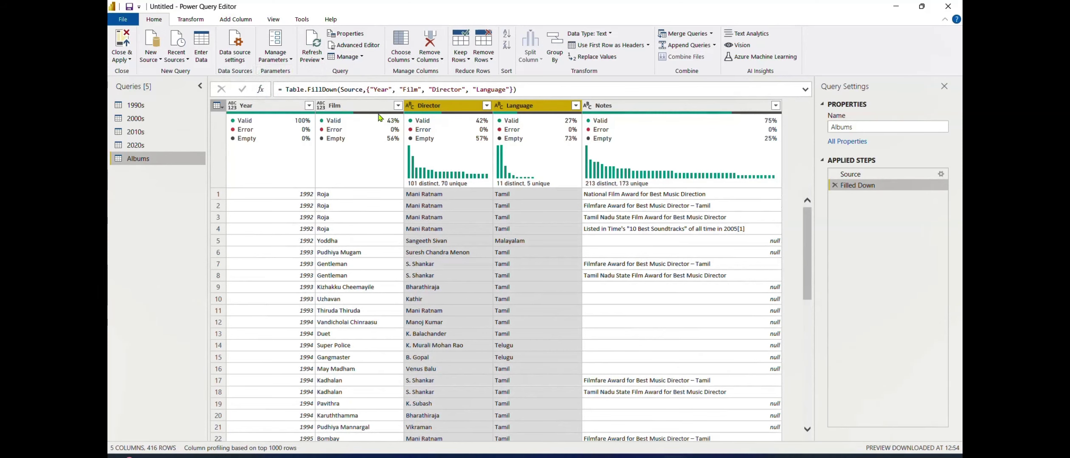
mouse_move(376, 118)
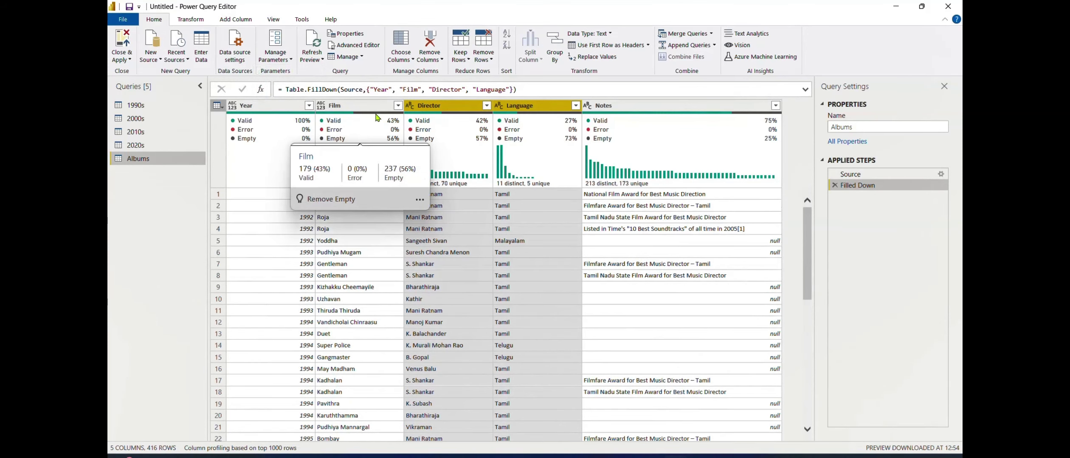
Examine the filled-down rows of Albums and the distinct values in the Film column's filter list without filtering.
scroll(806, 426, "down", 20)
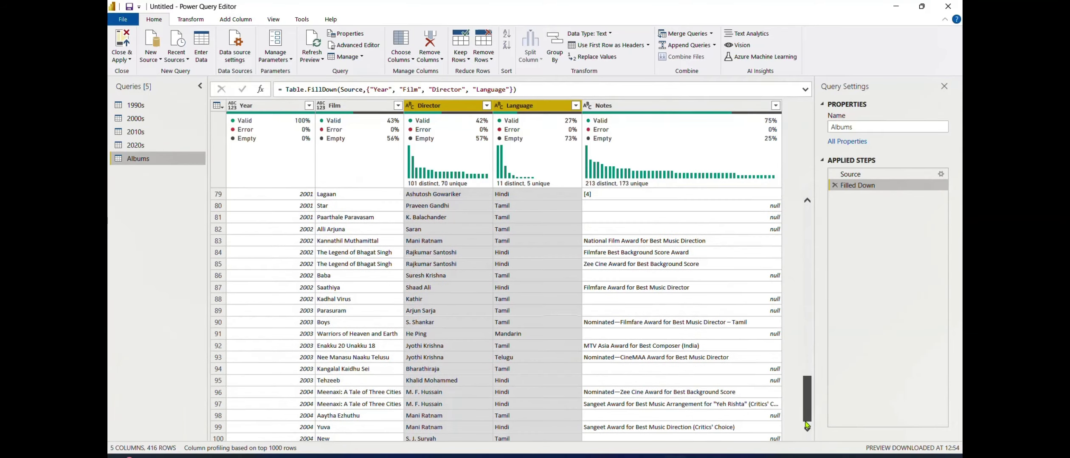
scroll(807, 426, "down", 4)
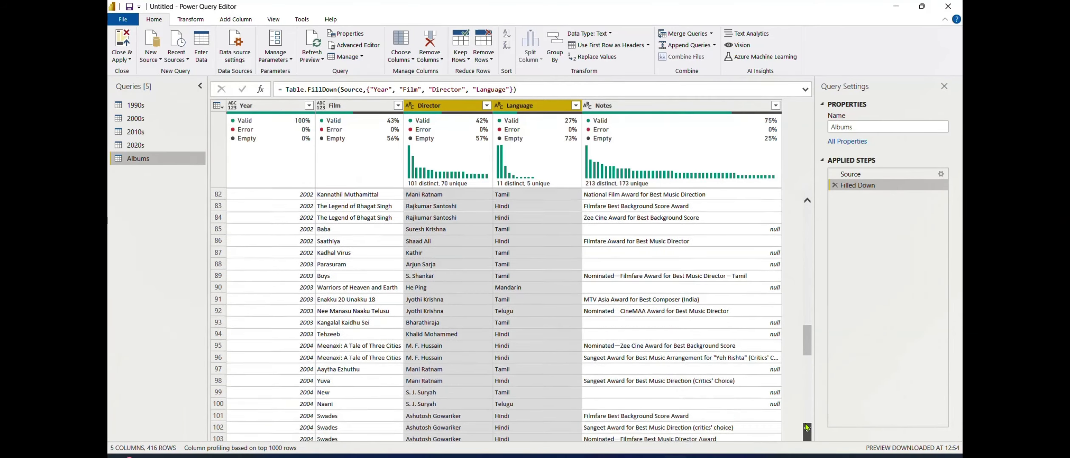
scroll(807, 426, "down", 12)
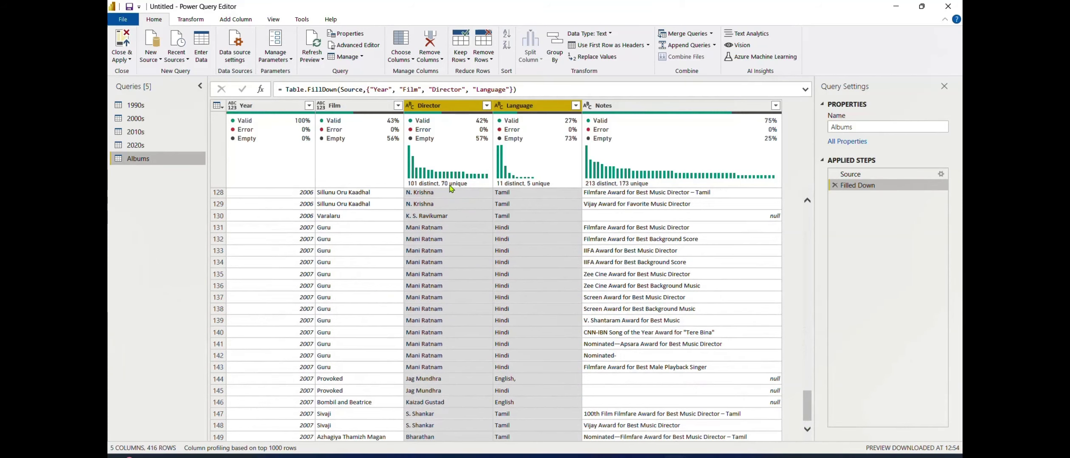
left_click(398, 106)
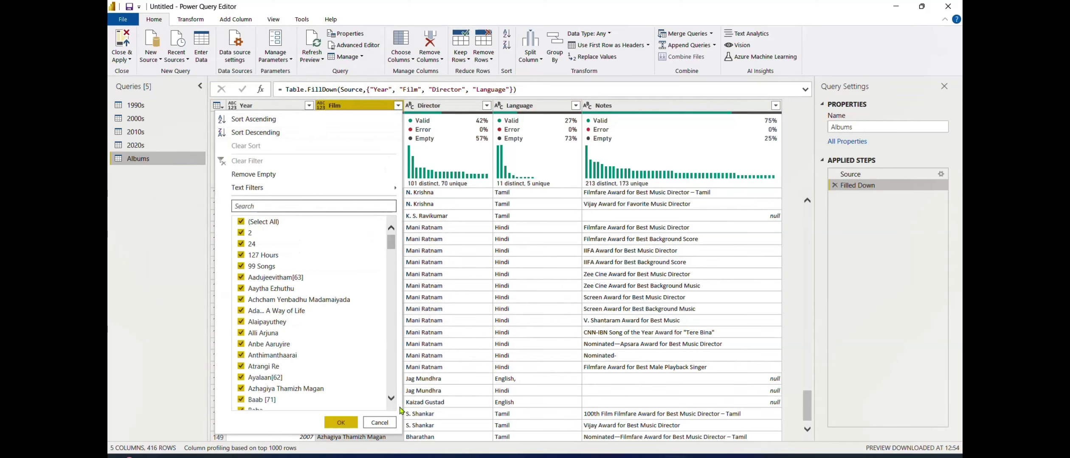
scroll(391, 396, "down", 20)
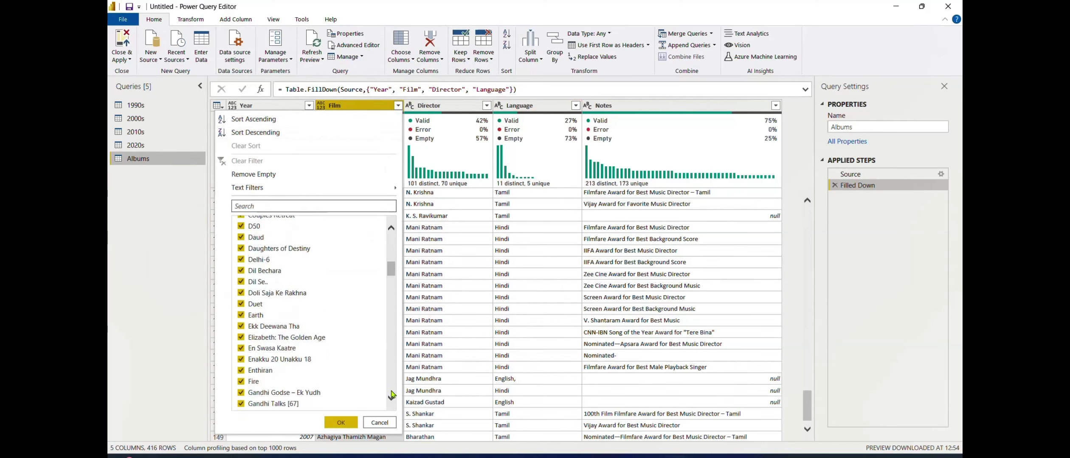
left_click(379, 423)
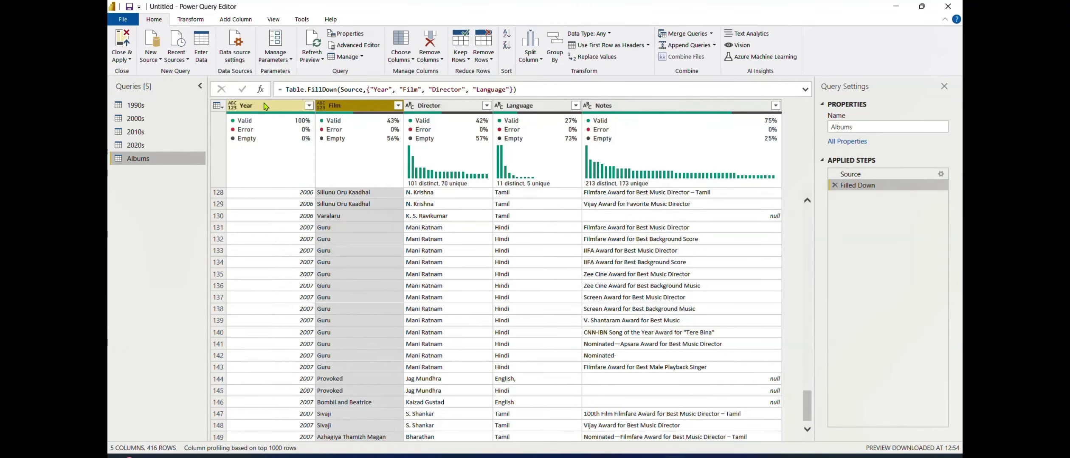
Begin a Group By on the Albums query using the Year, Film, Director and Language columns.
left_click(265, 107)
left_click(351, 109, "ctrl")
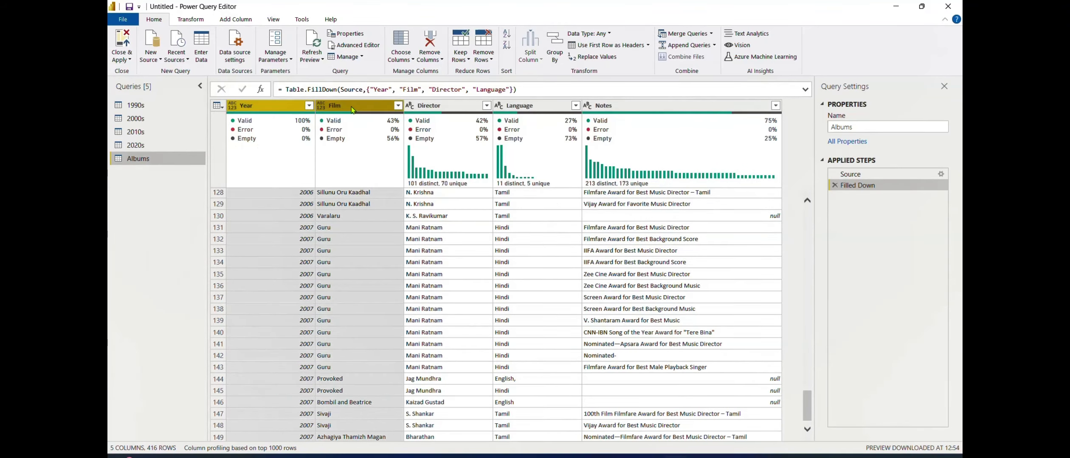
left_click(423, 111, "ctrl")
left_click(497, 109, "ctrl")
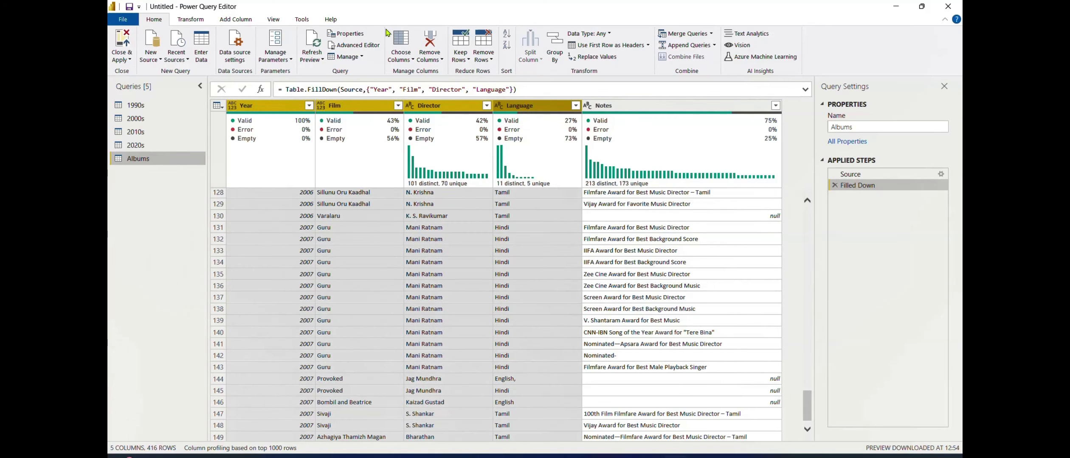
left_click(554, 50)
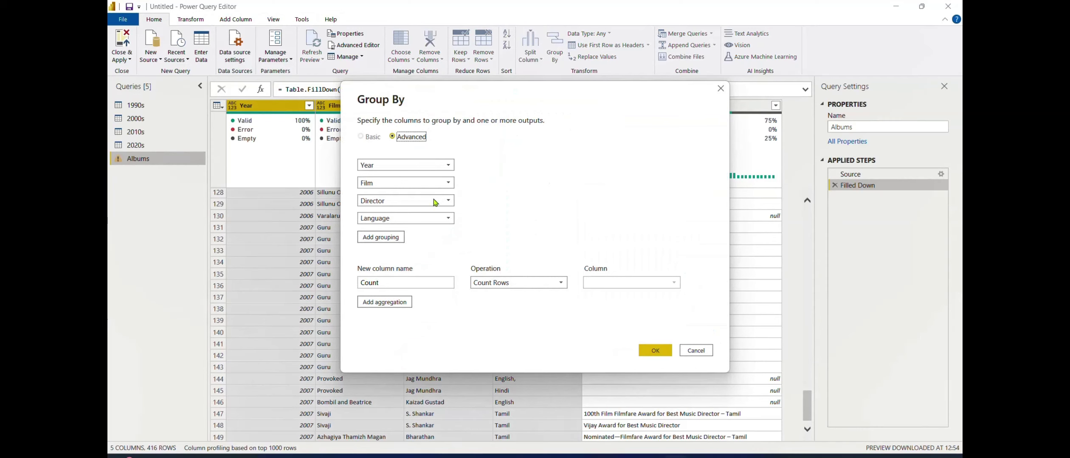
Define the grouping's output as a new column named Notes that sums the Notes column, and apply the grouping.
left_click(497, 288)
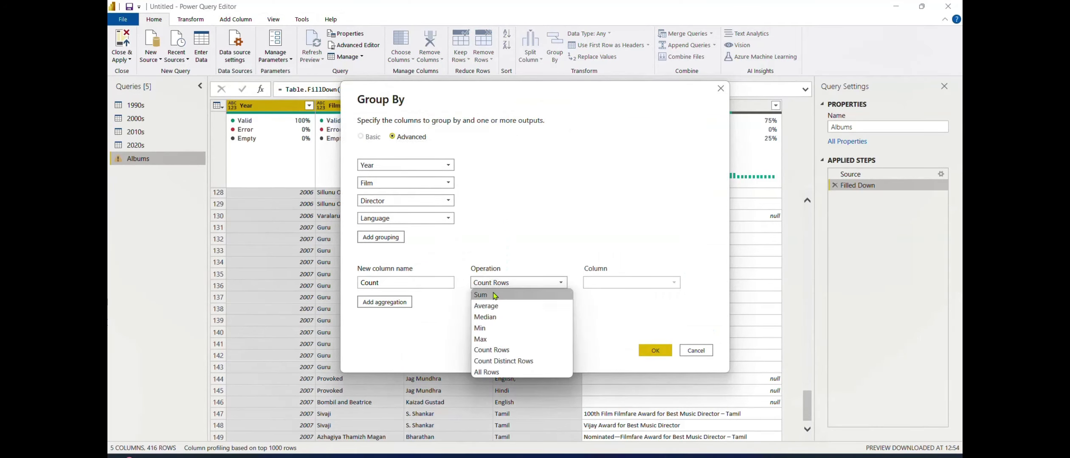
left_click(482, 295)
double_click(415, 285)
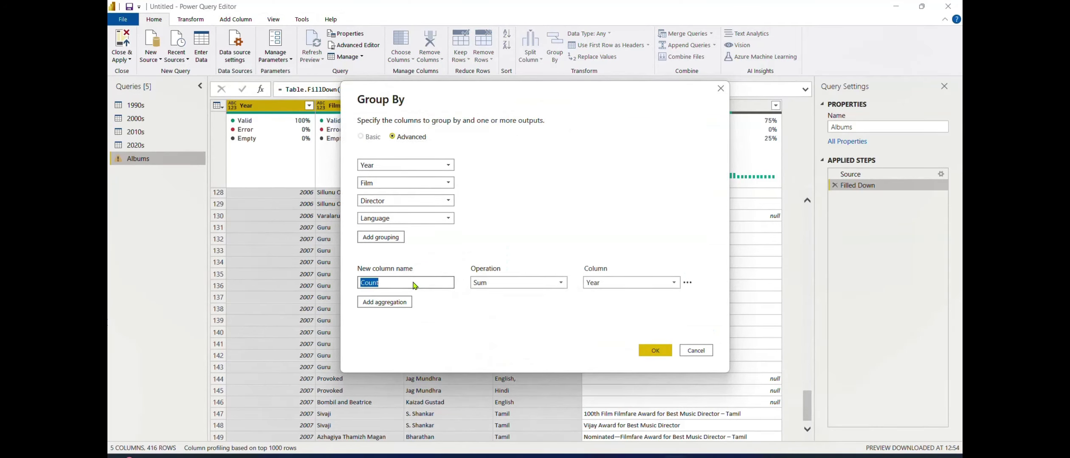
type("Notes")
left_click(600, 282)
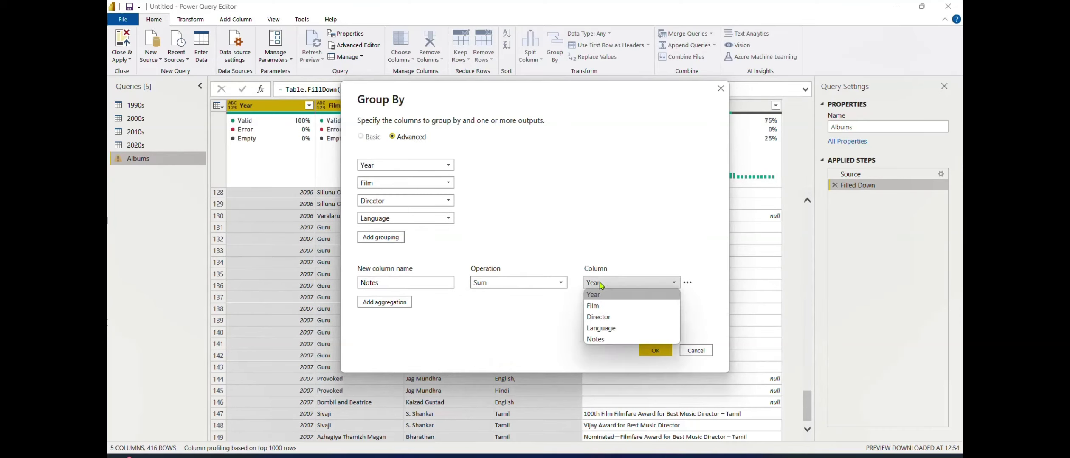
left_click(596, 340)
left_click(656, 350)
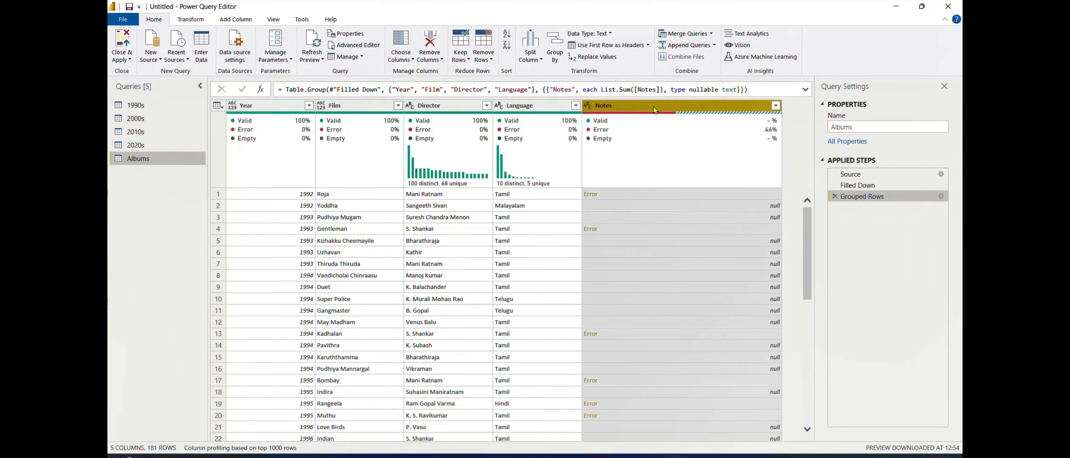
Replace List.Sum with Text.Combine in the Grouped Rows formula for the Notes column.
left_click(604, 90)
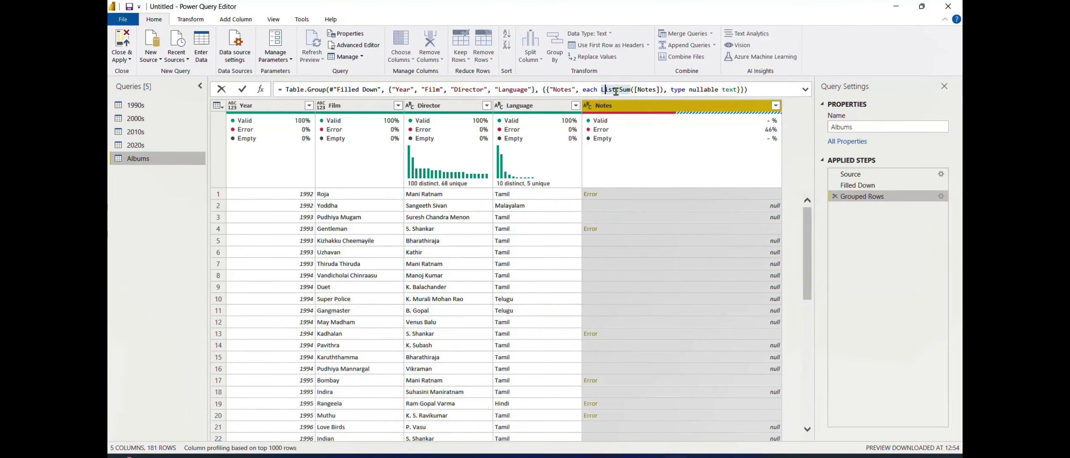
type("T")
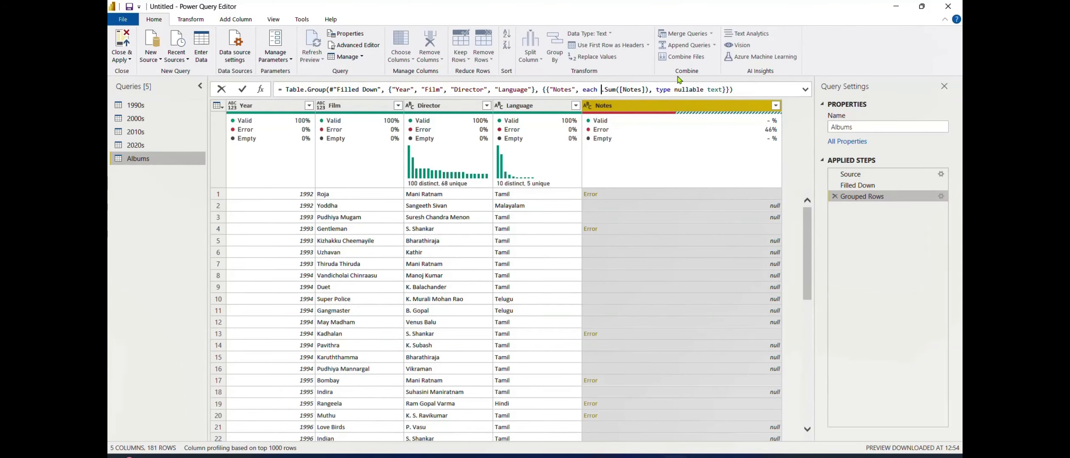
type("ext")
key("Right")
key("shift+Right")
key("shift+Right")
key("shift+Right")
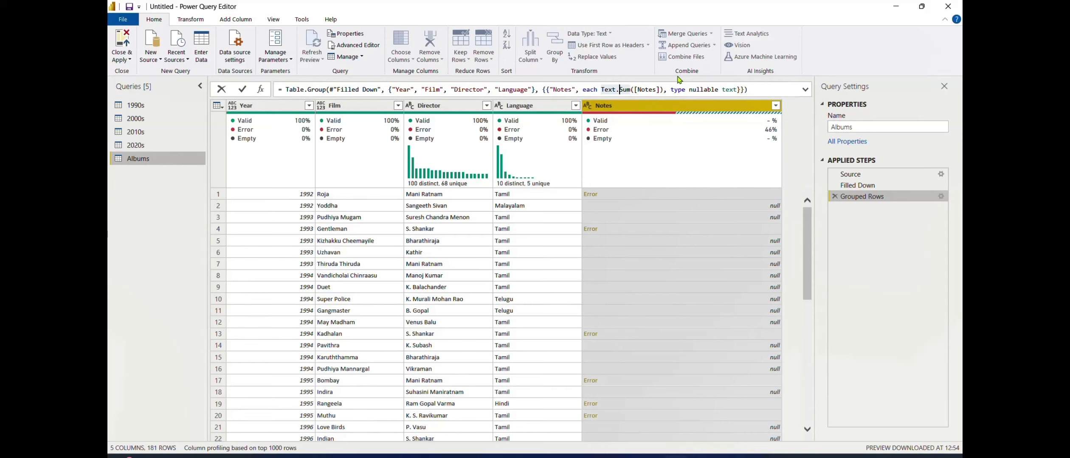
type("Combine")
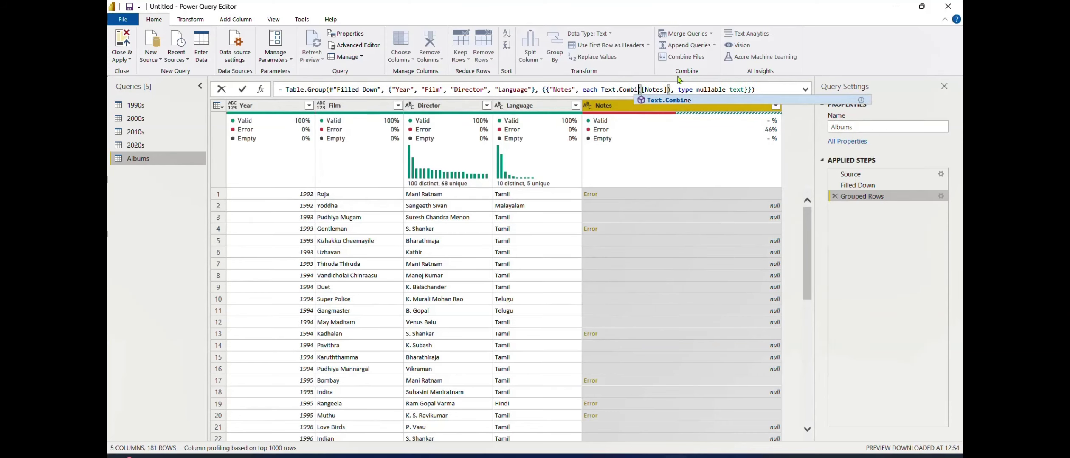
key("Escape")
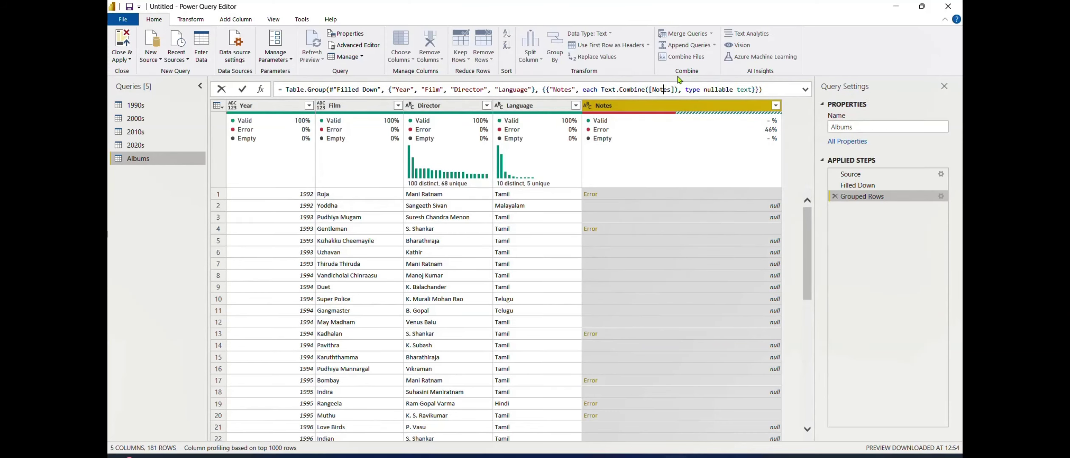
Add "; " as the separator argument of Text.Combine and apply the edited formula.
type(",")
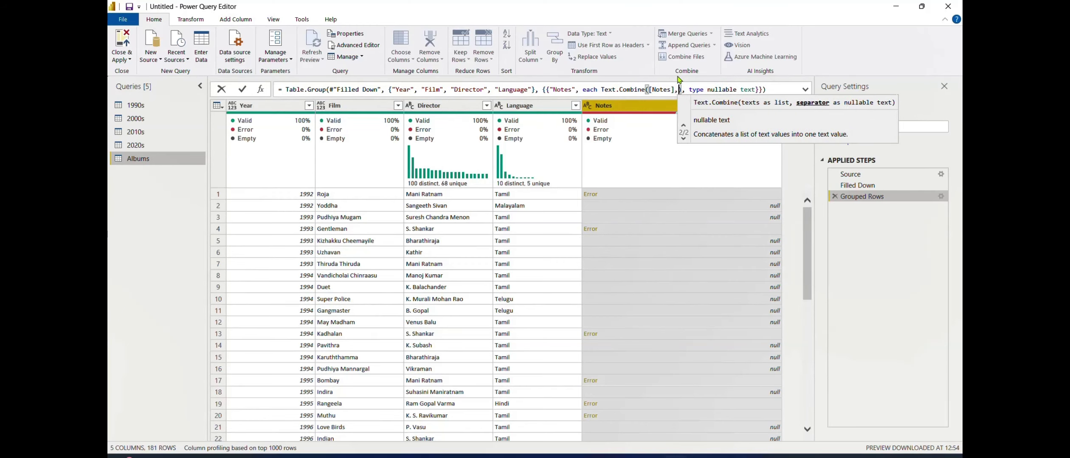
type("\"")
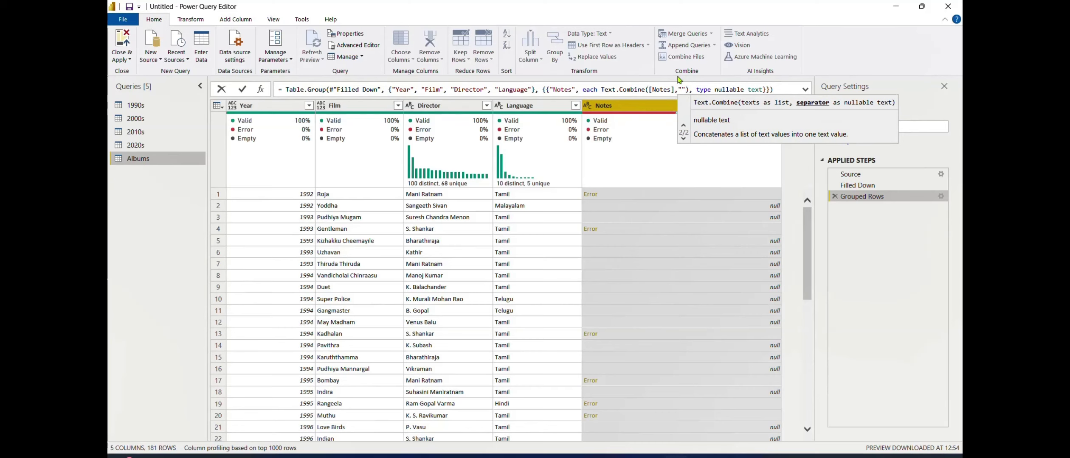
type(";")
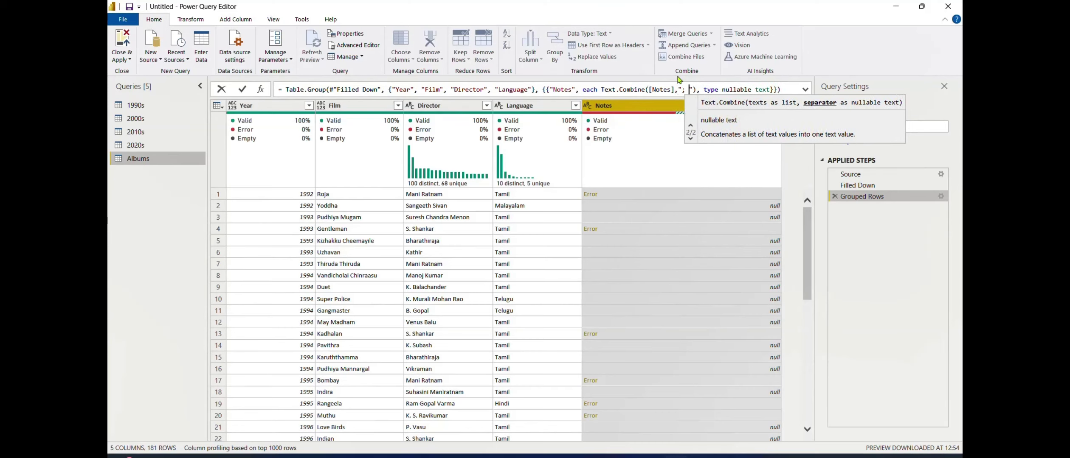
key("Return")
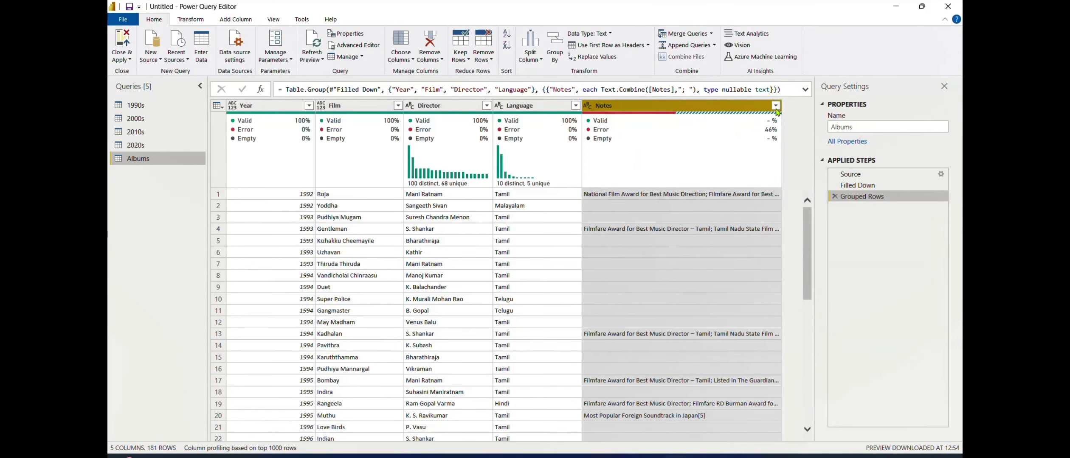
Try removing the rows with errors in the Notes column, and delete the resulting Removed Errors step.
mouse_move(704, 117)
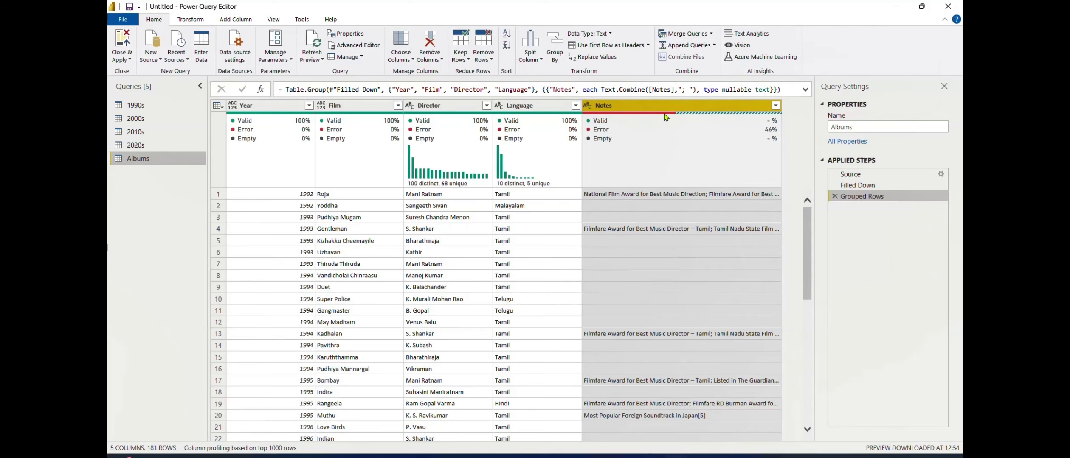
left_click(807, 423)
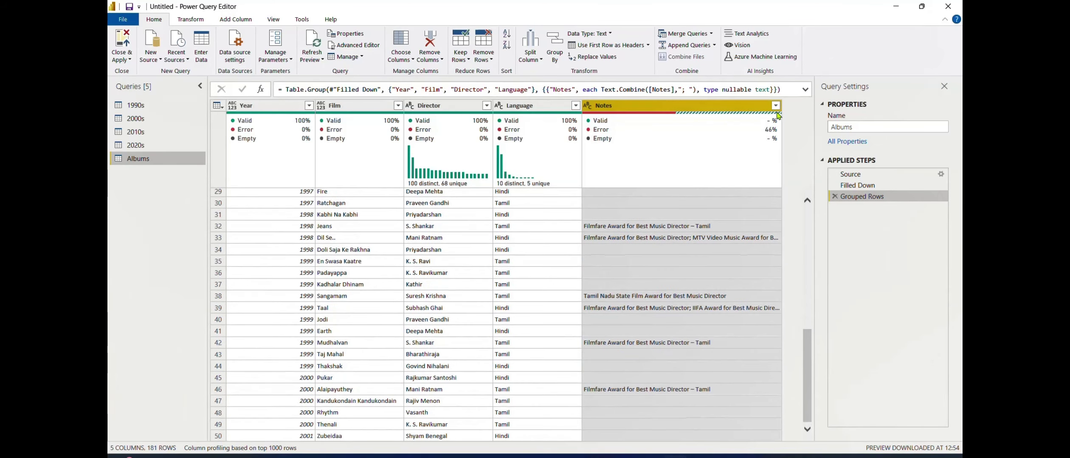
mouse_move(763, 117)
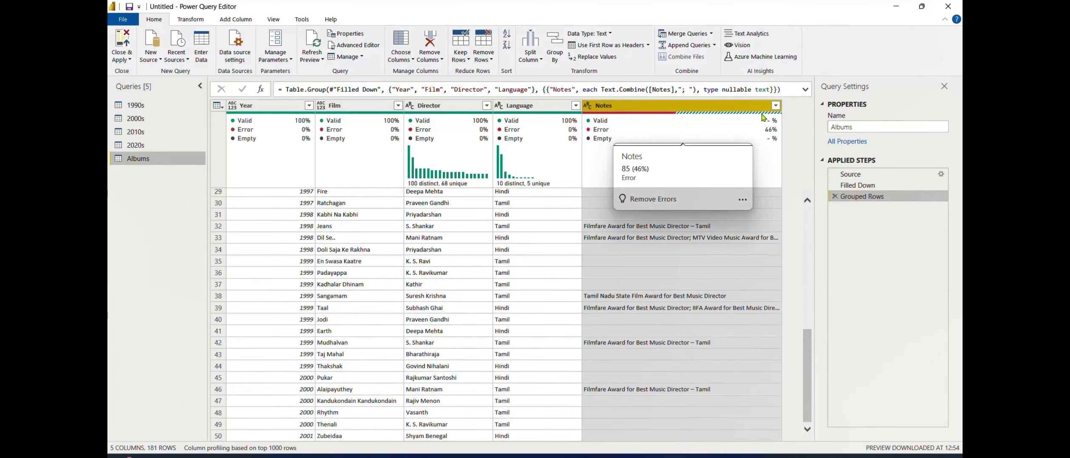
left_click(643, 203)
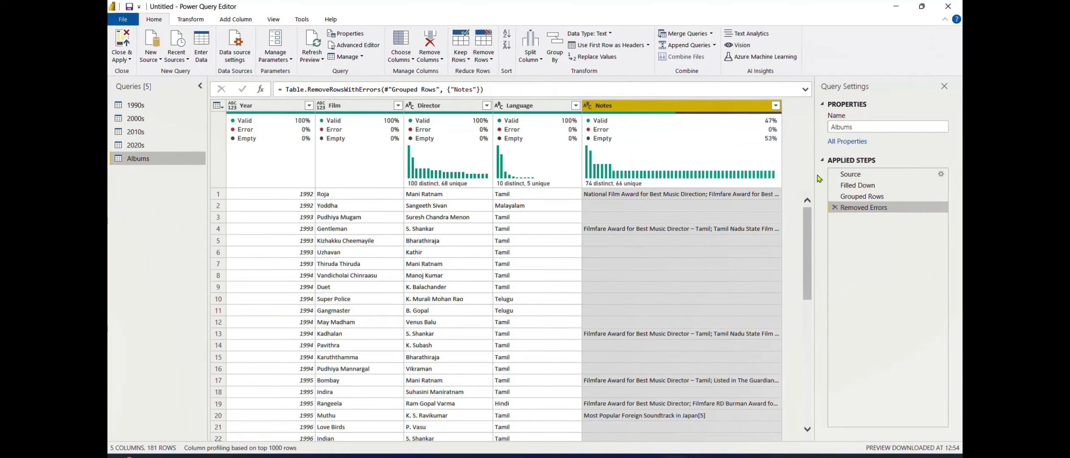
left_click(835, 209)
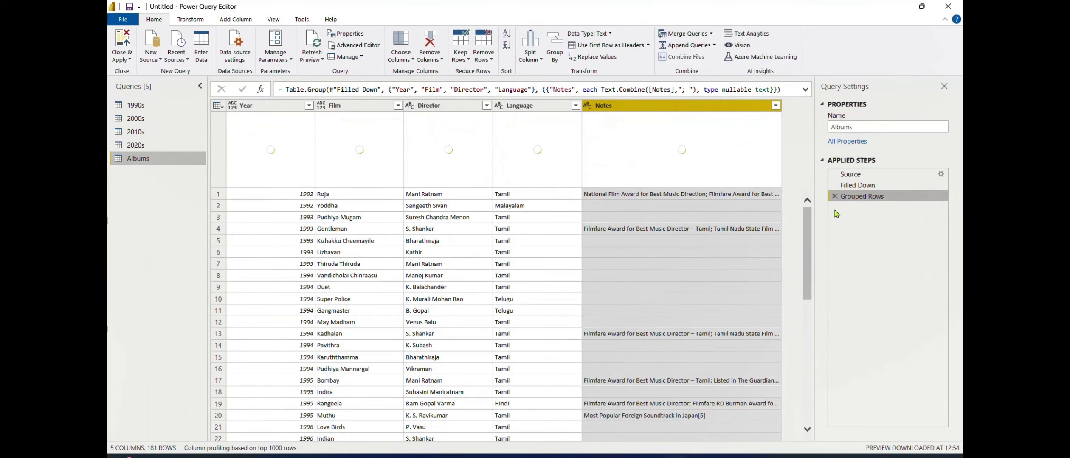
Inspect the combined Notes text for Roja and Gentleman and compare it with the rows at the Filled Down step.
mouse_move(583, 145)
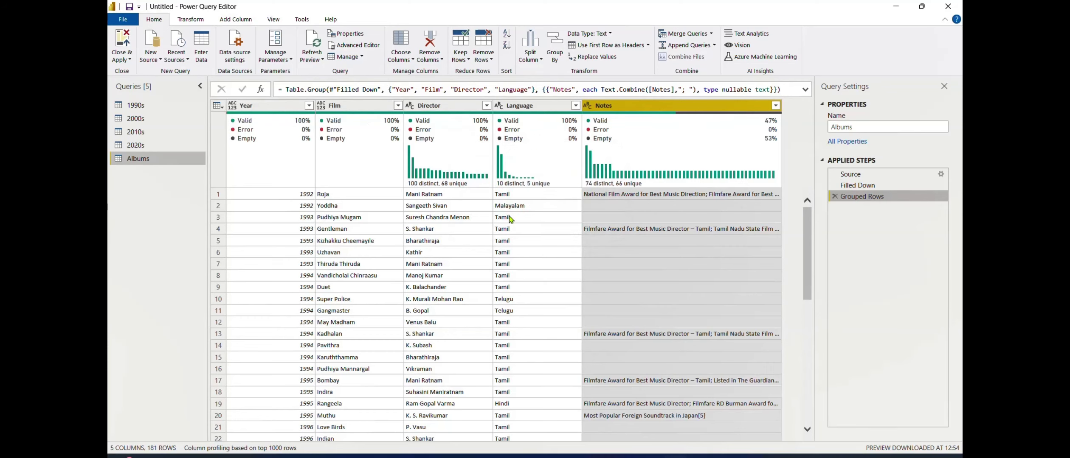
left_click(607, 198)
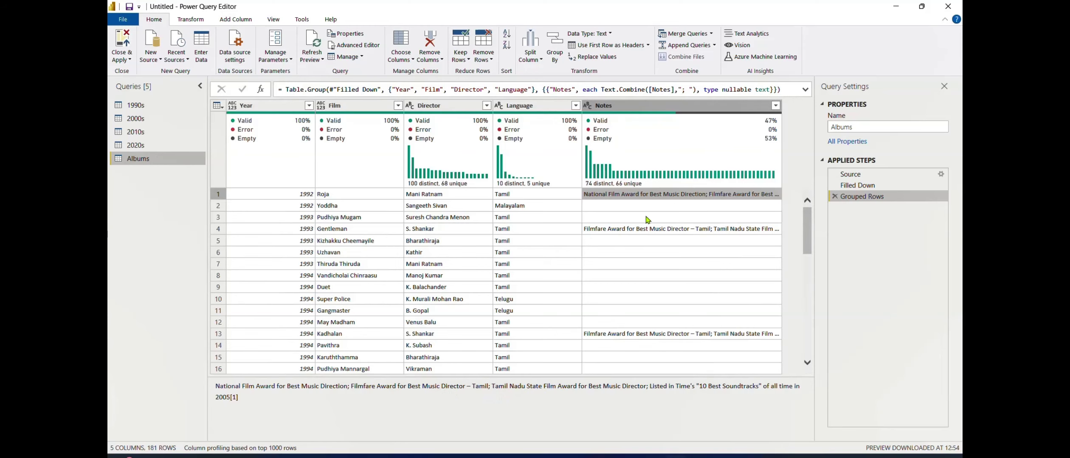
left_click(639, 232)
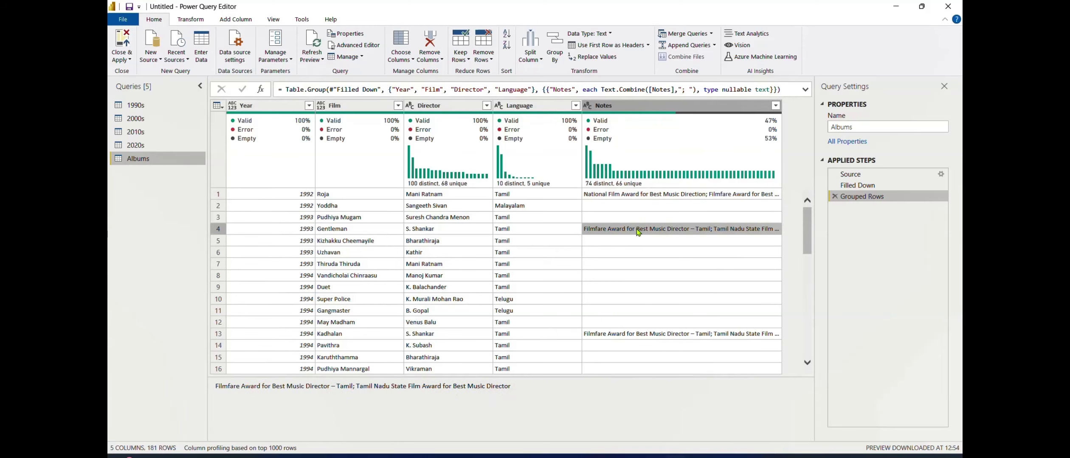
left_click(858, 187)
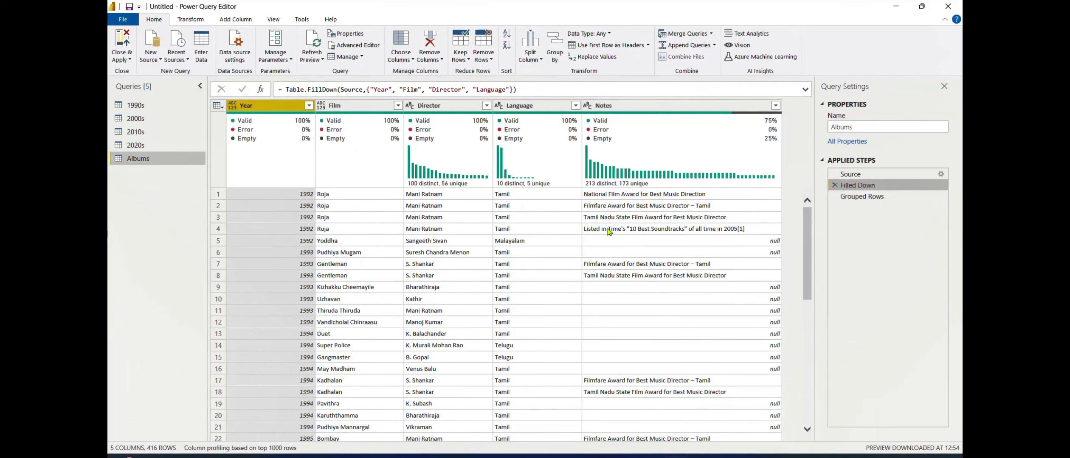
Return the Albums query to its Grouped Rows step and disable loading of the 1990s and 2000s queries.
left_click(841, 200)
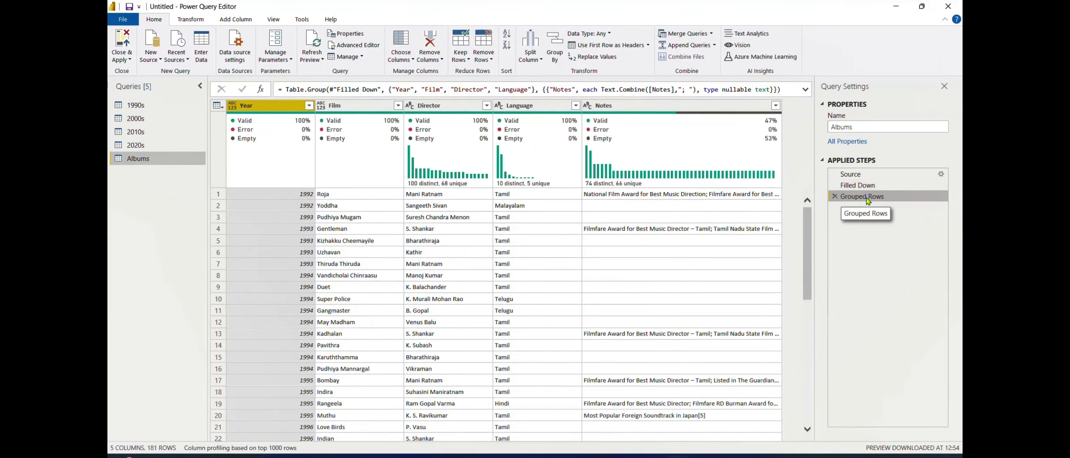
left_click(143, 107)
right_click(143, 109)
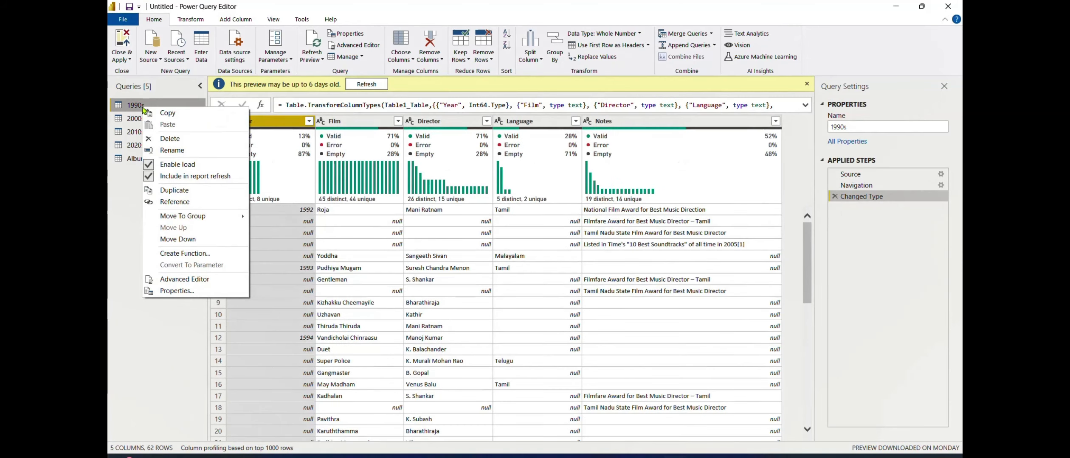
left_click(166, 165)
right_click(144, 119)
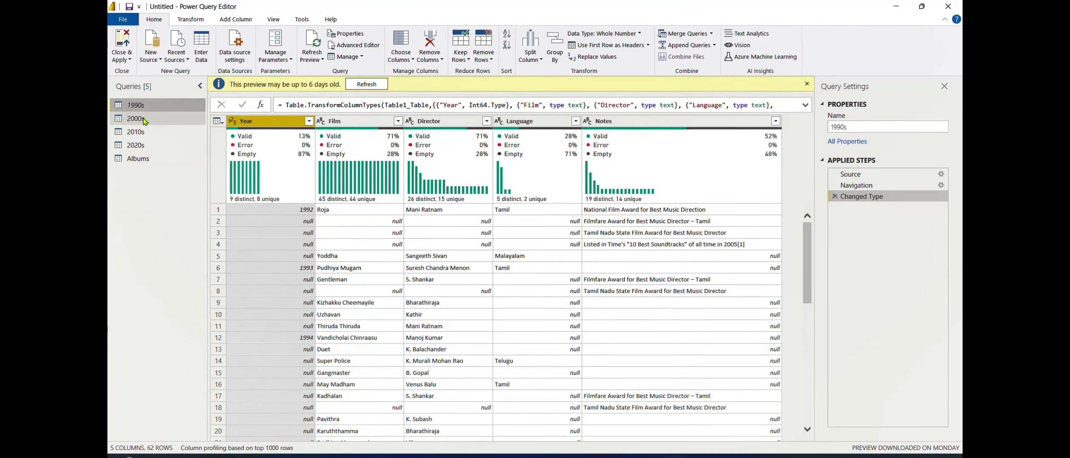
left_click(174, 176)
Disable loading of the 2010s and 2020s queries.
left_click(136, 132)
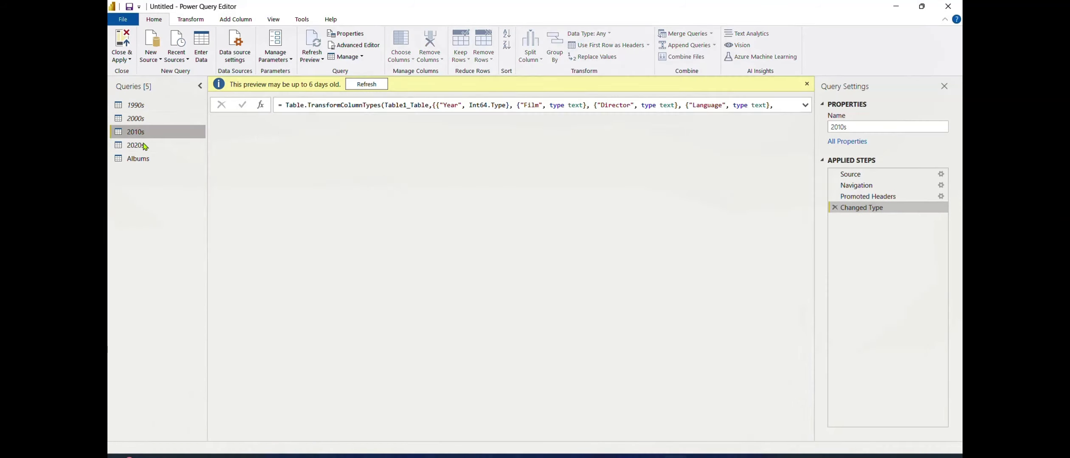
right_click(143, 146)
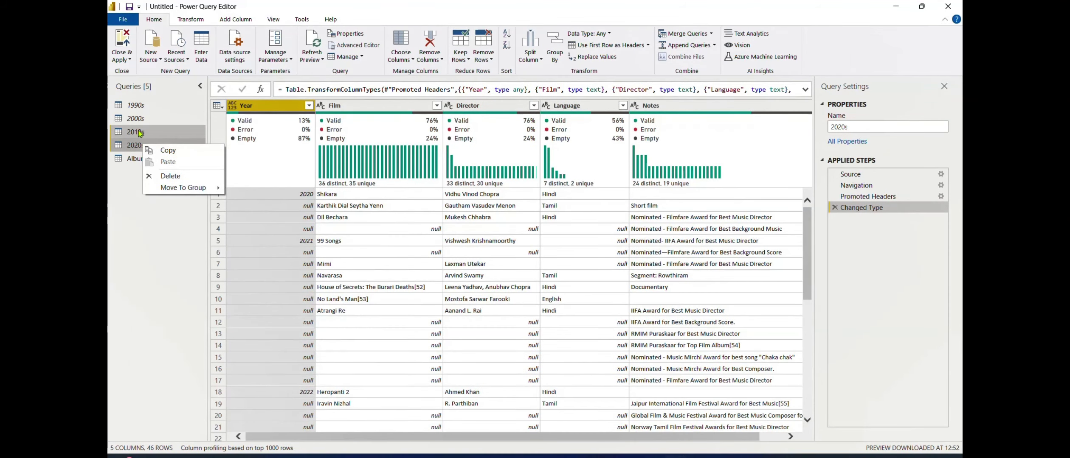
left_click(144, 106, "shift")
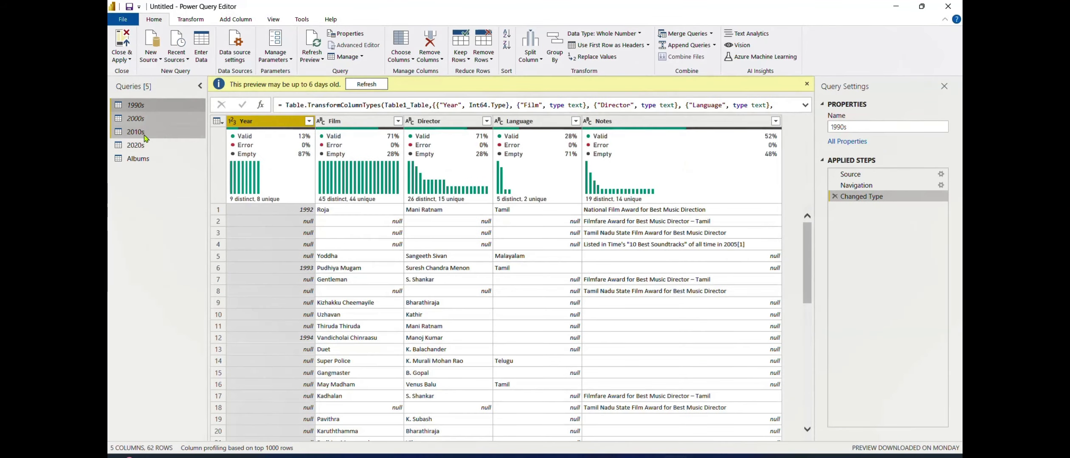
right_click(147, 132)
left_click(180, 197)
left_click(143, 145)
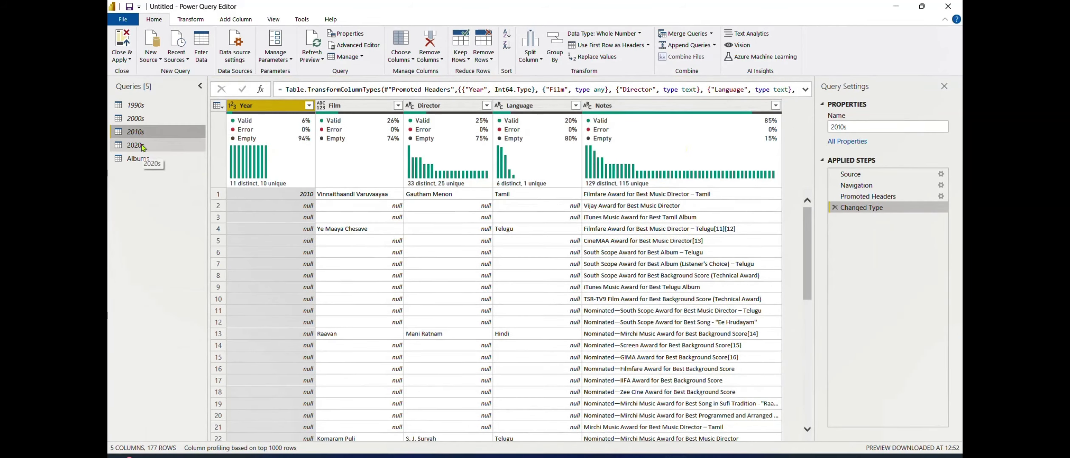
right_click(143, 145)
left_click(180, 202)
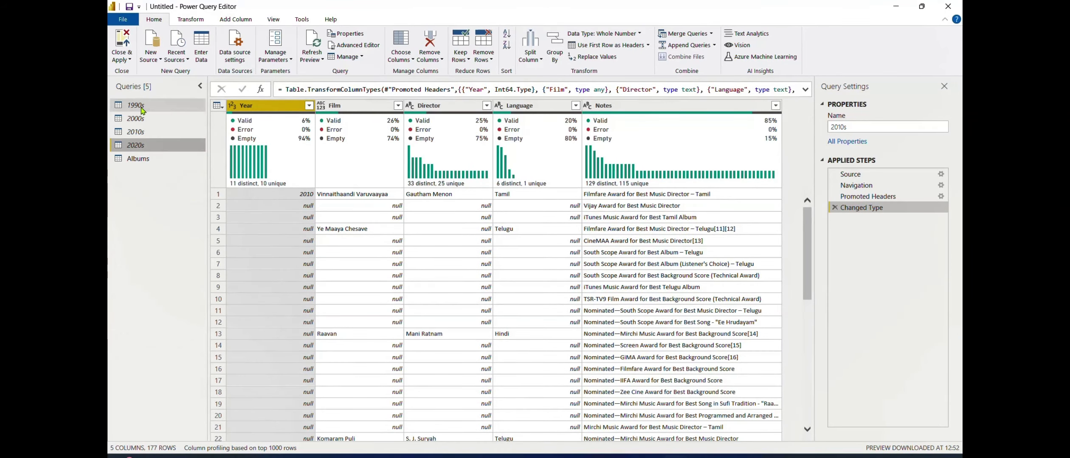
Move the four decade queries, 1990s through 2020s, into a new query group named Do Not Load.
left_click(136, 105, "shift")
right_click(141, 108)
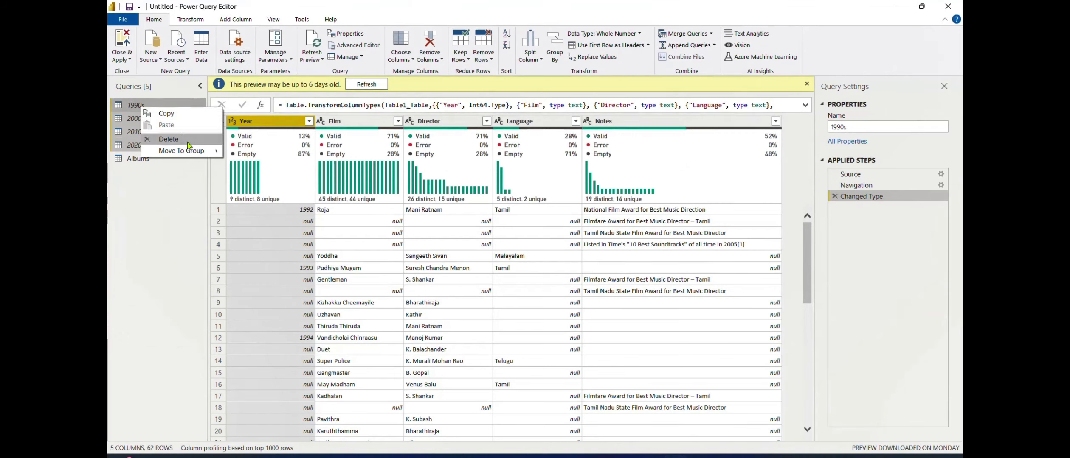
left_click(247, 156)
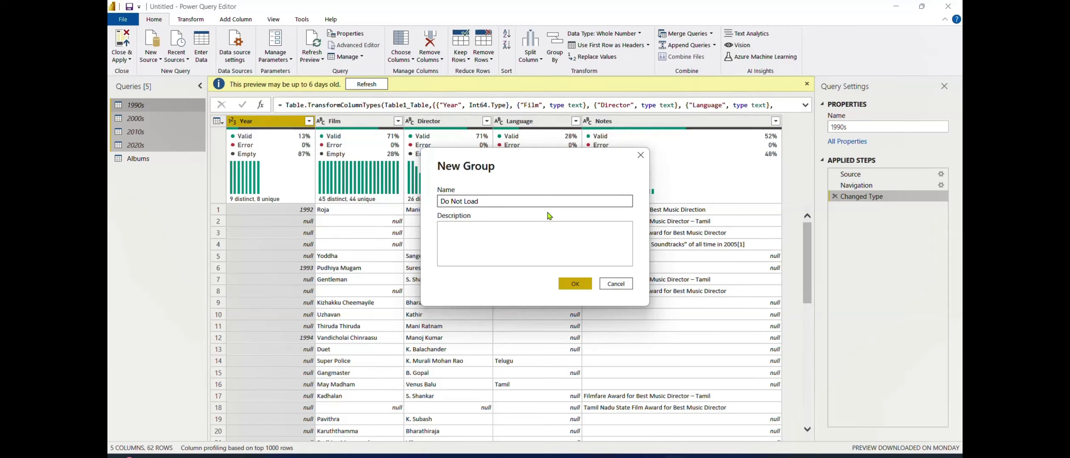
type("Do Not Load")
left_click(574, 284)
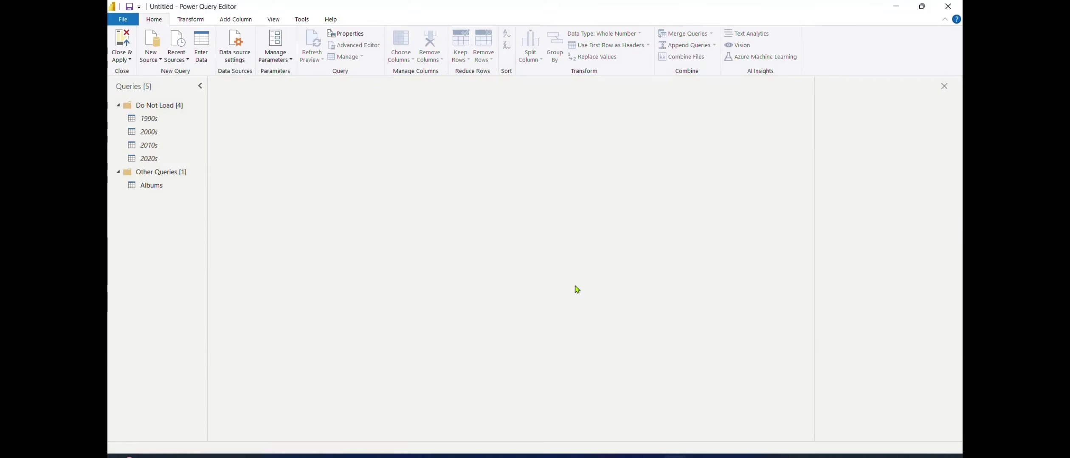
Select the Albums query, apply the pending changes and close the query editor.
left_click(146, 186)
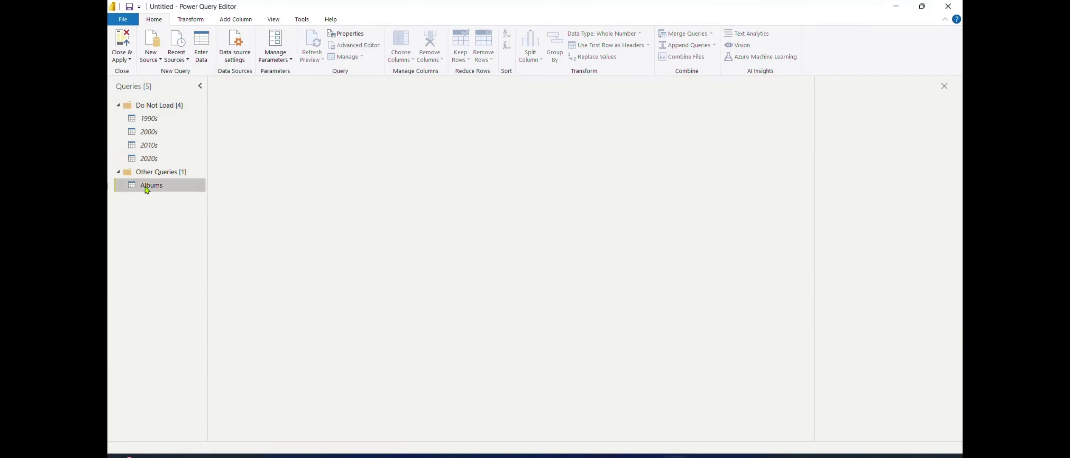
left_click(127, 60)
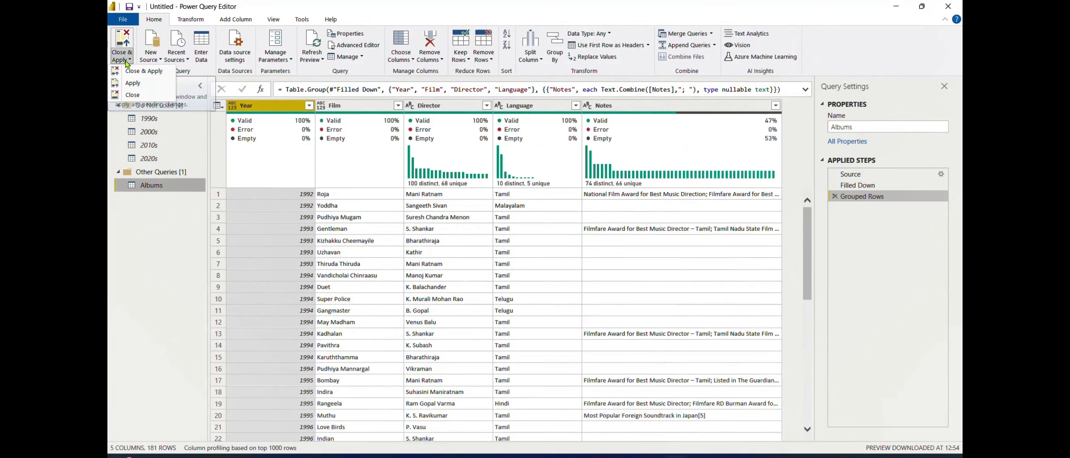
left_click(131, 71)
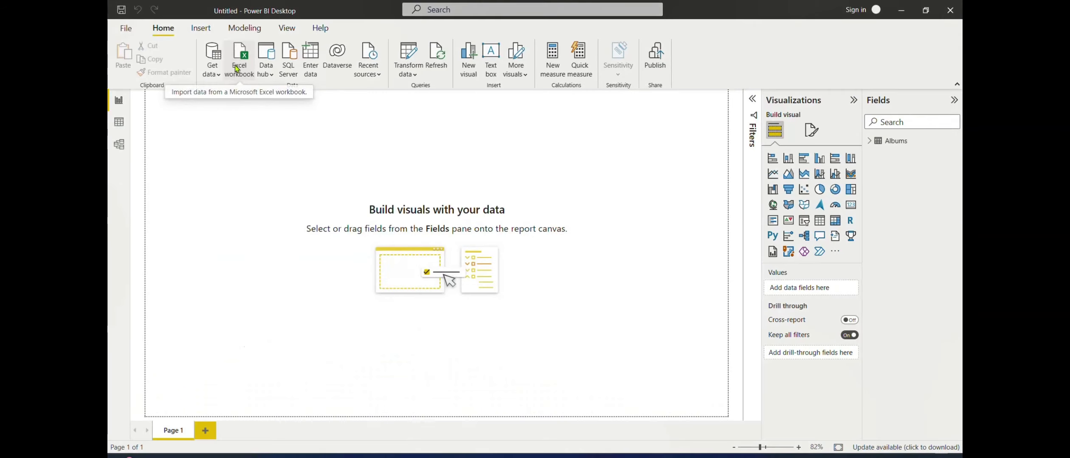
Import Sheet1 from the AdJingles Excel workbook and open it for transformation in the query editor.
left_click(179, 68)
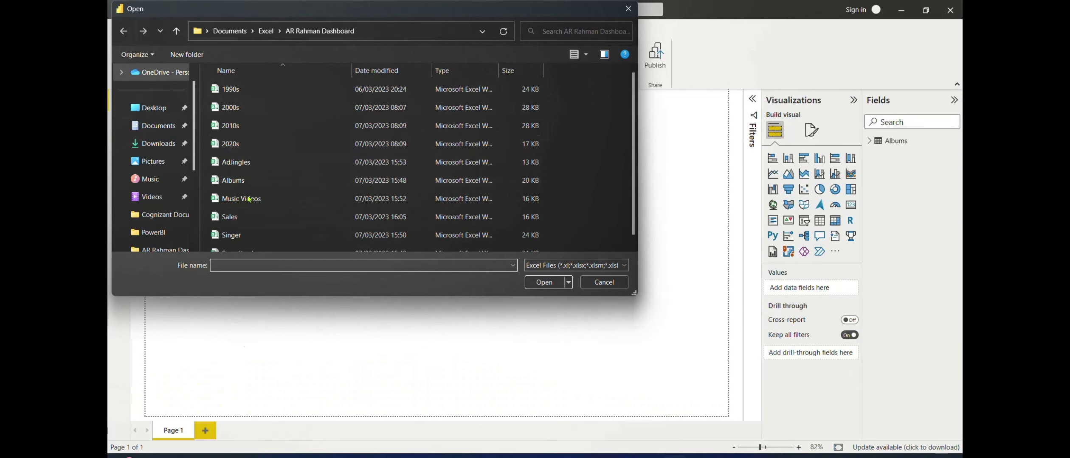
left_click(237, 162)
left_click(544, 282)
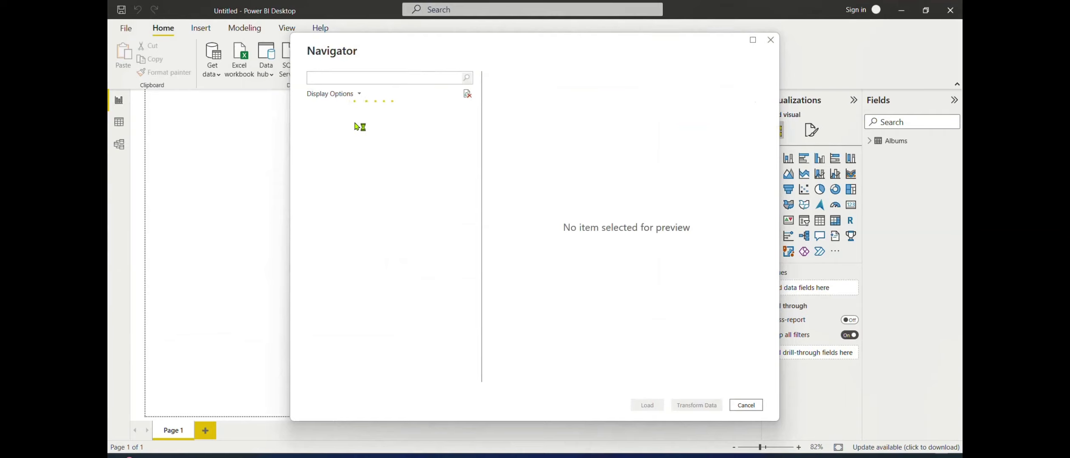
left_click(324, 124)
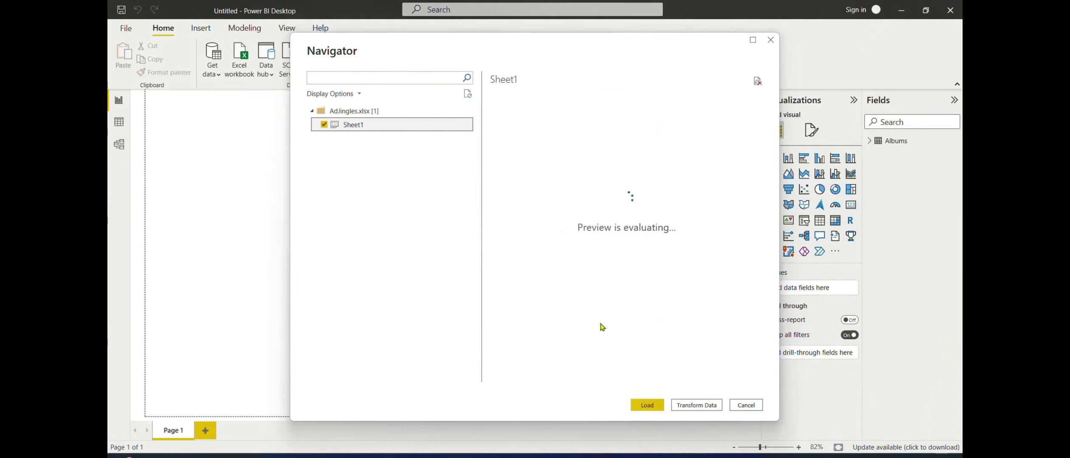
left_click(647, 406)
key("alt+Tab")
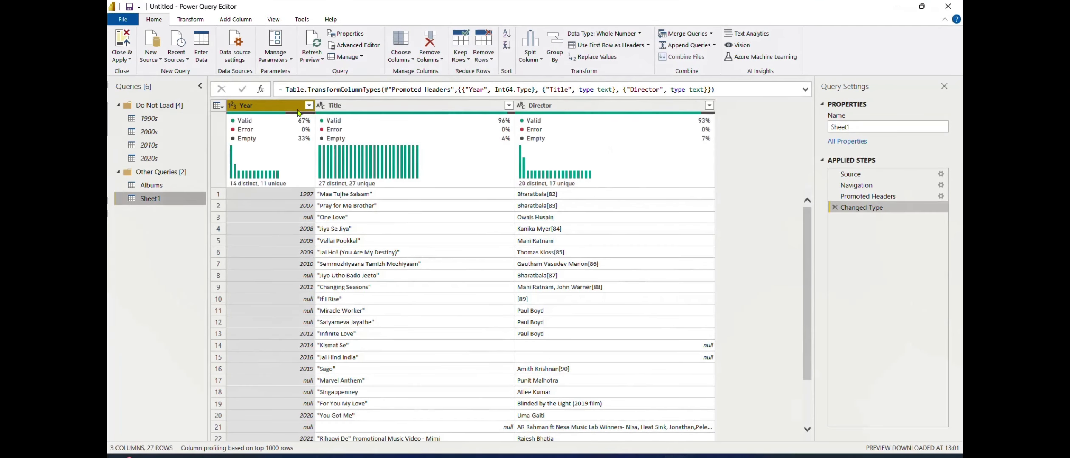
Fill the empty cells of the Year and Title columns in Sheet1 downward.
left_click(389, 106, "ctrl")
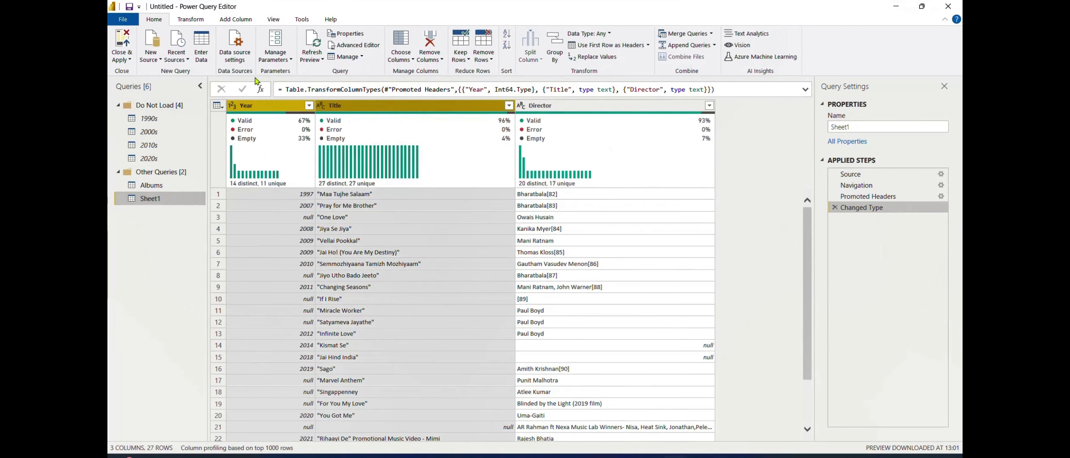
left_click(189, 20)
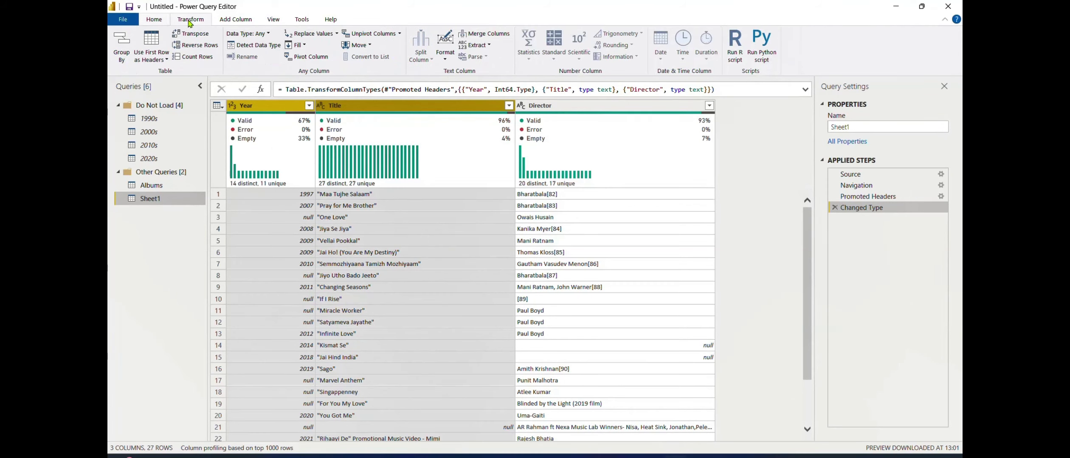
left_click(303, 46)
left_click(292, 56)
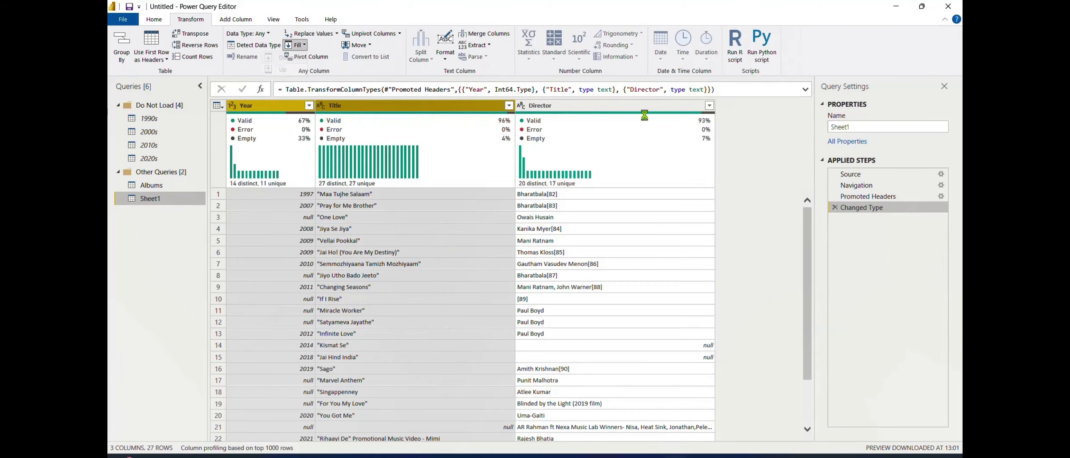
Rename the Sheet1 query as AdJingles.
double_click(879, 128)
type("AdJingles")
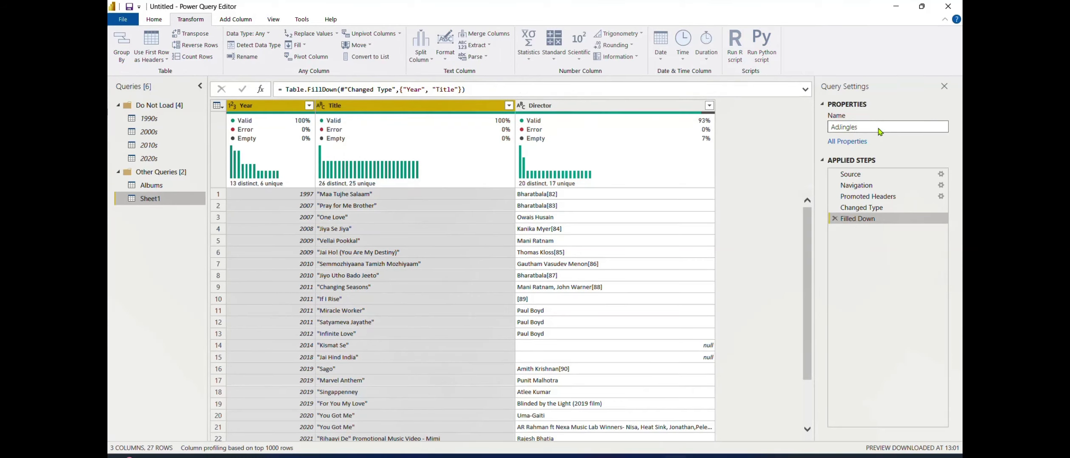
key("Return")
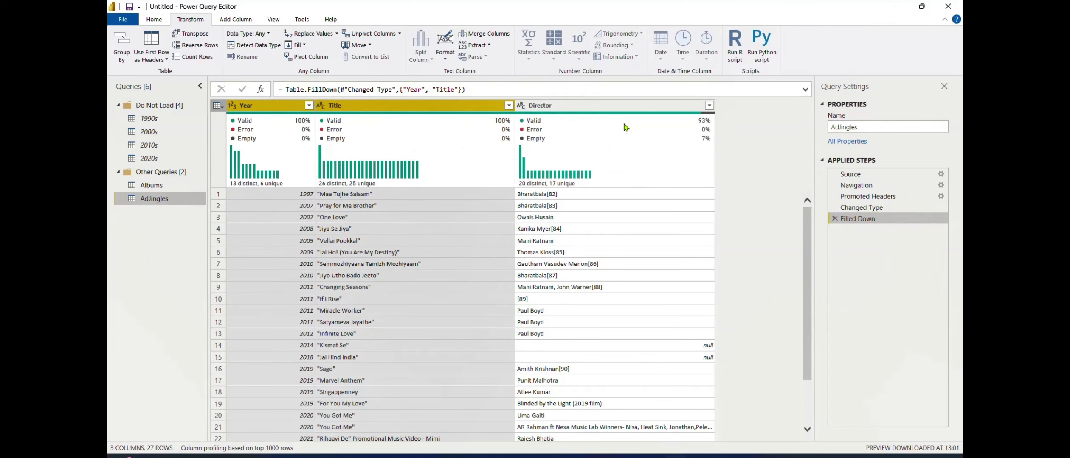
Fill the Director column of AdJingles downward, then apply the changes and close the query editor.
left_click(642, 108)
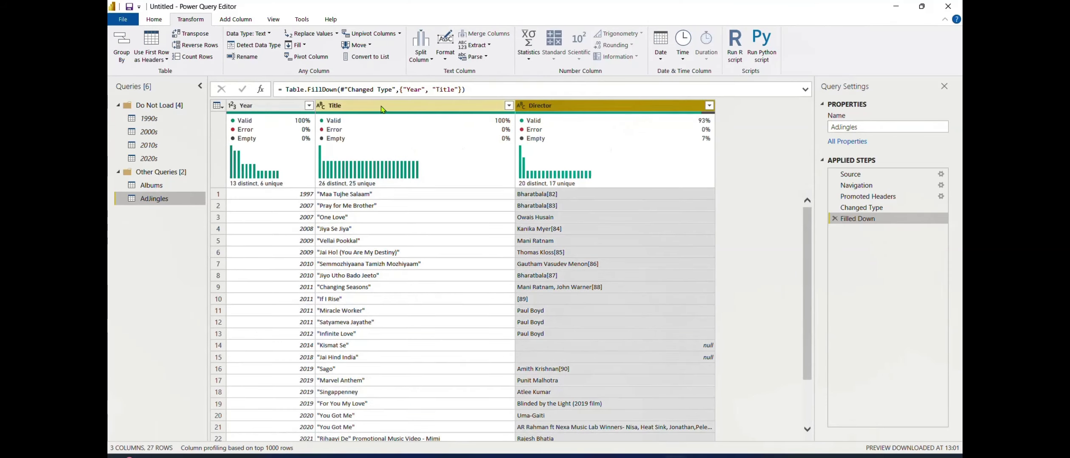
left_click(304, 48)
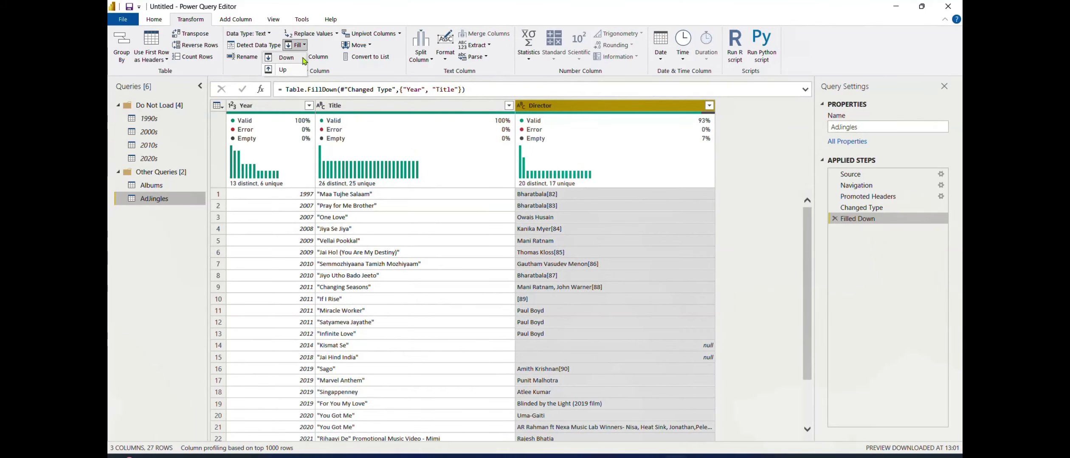
left_click(304, 58)
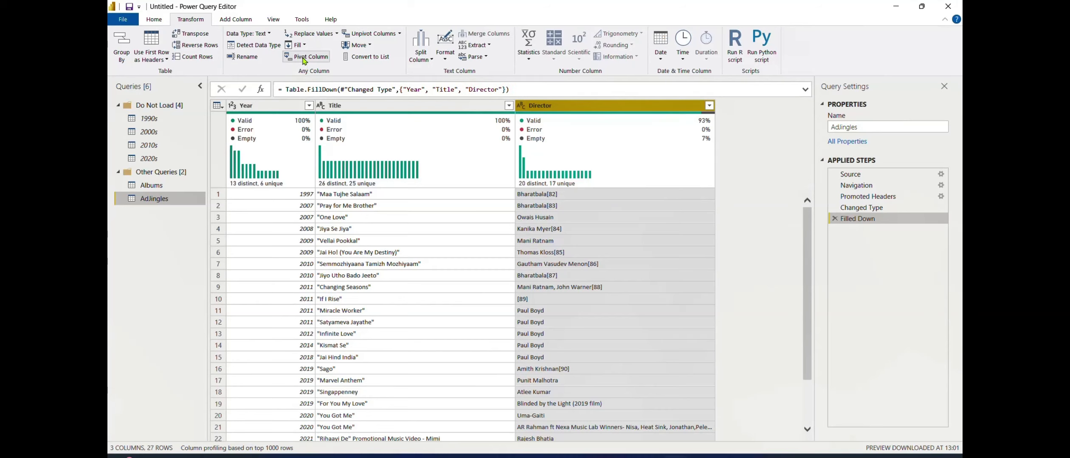
left_click(121, 20)
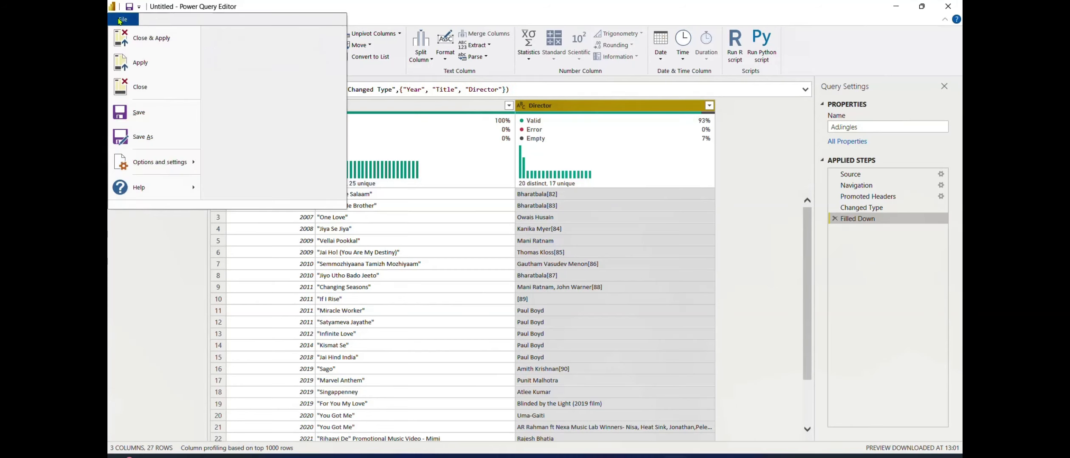
left_click(125, 43)
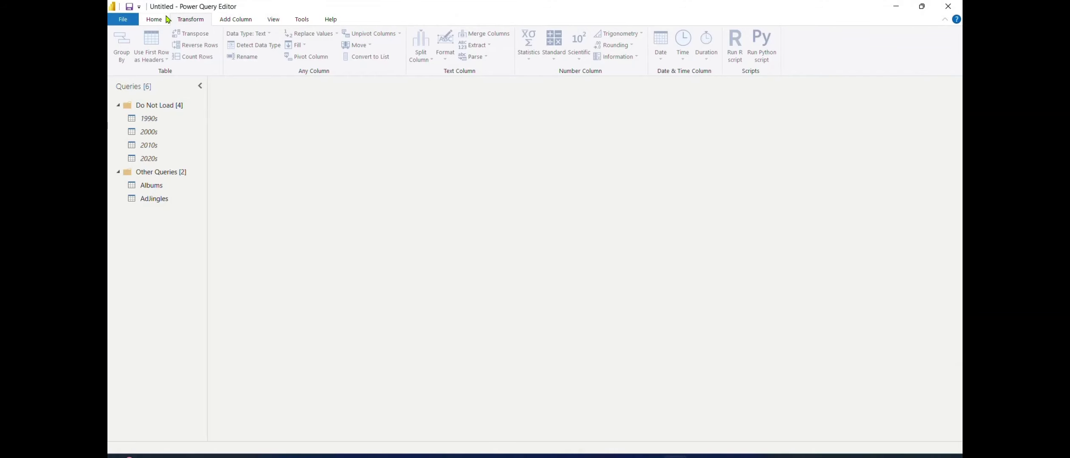
Add Sheet1 of the Albums Excel workbook as a new source in the query editor.
left_click(158, 19)
left_click(158, 51)
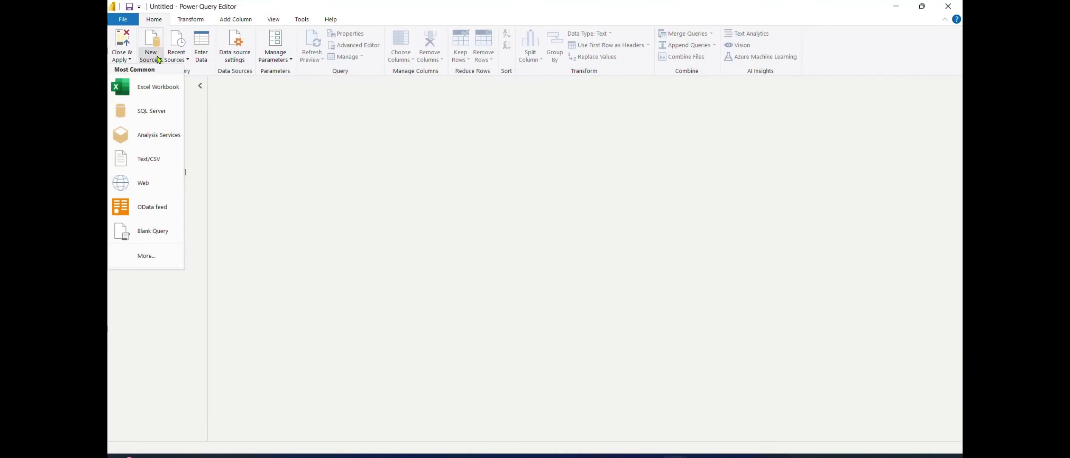
left_click(157, 86)
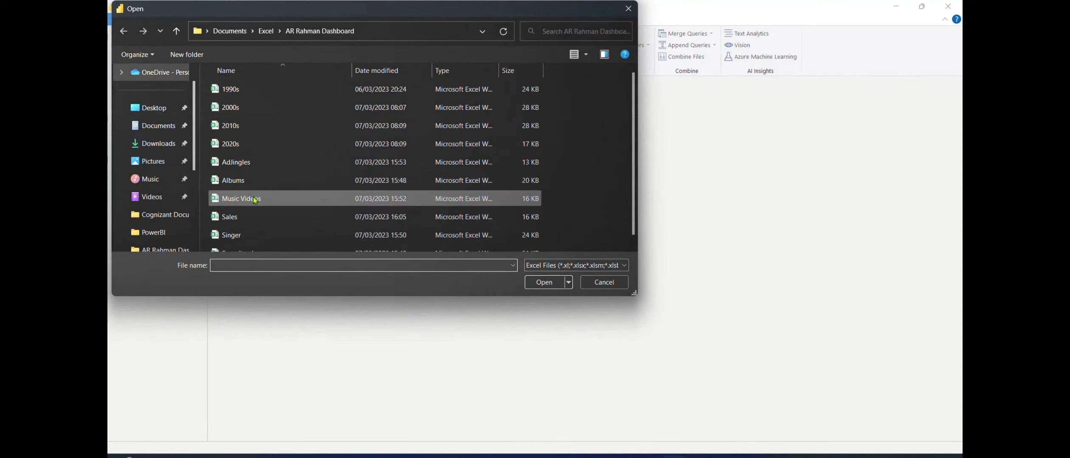
left_click(252, 186)
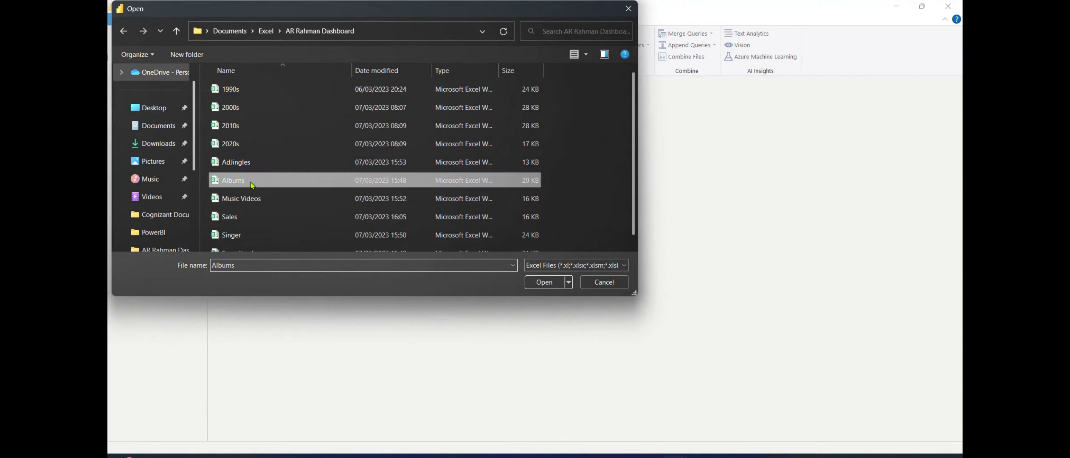
left_click(544, 282)
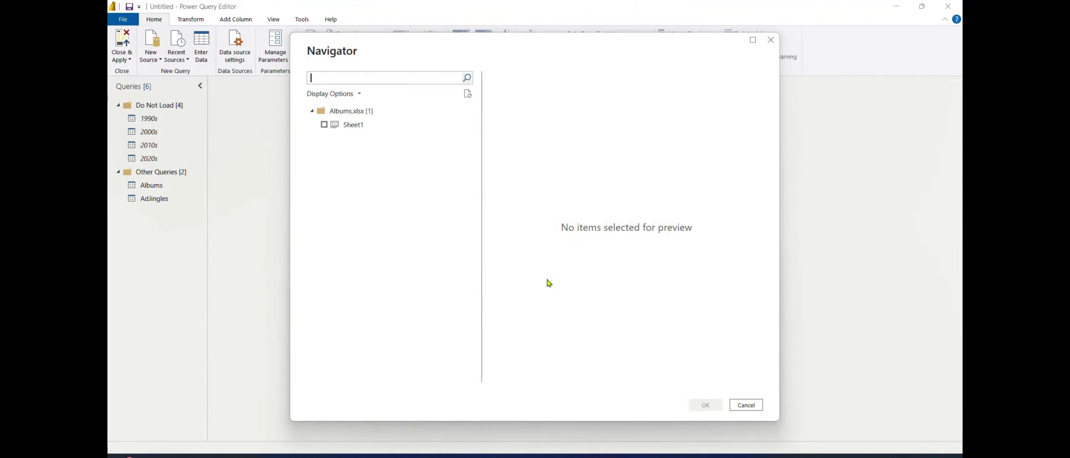
left_click(325, 125)
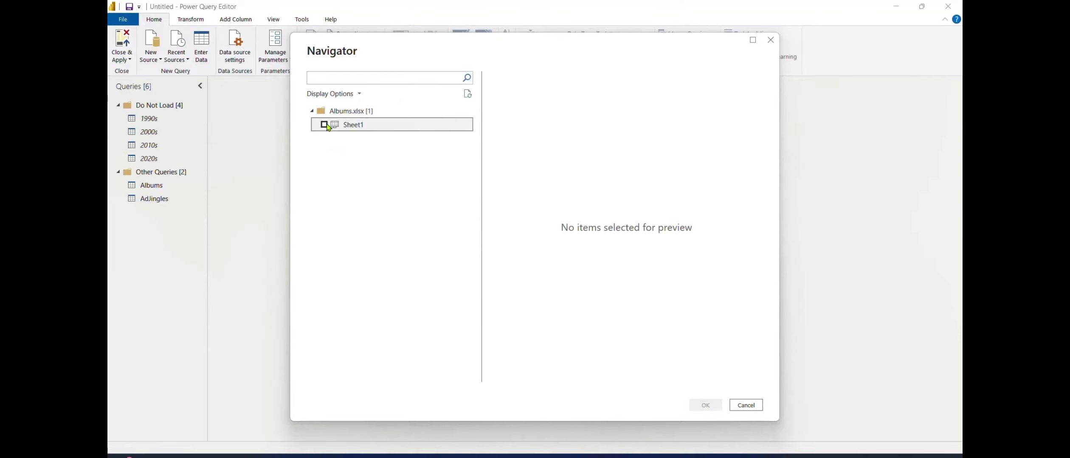
left_click(705, 405)
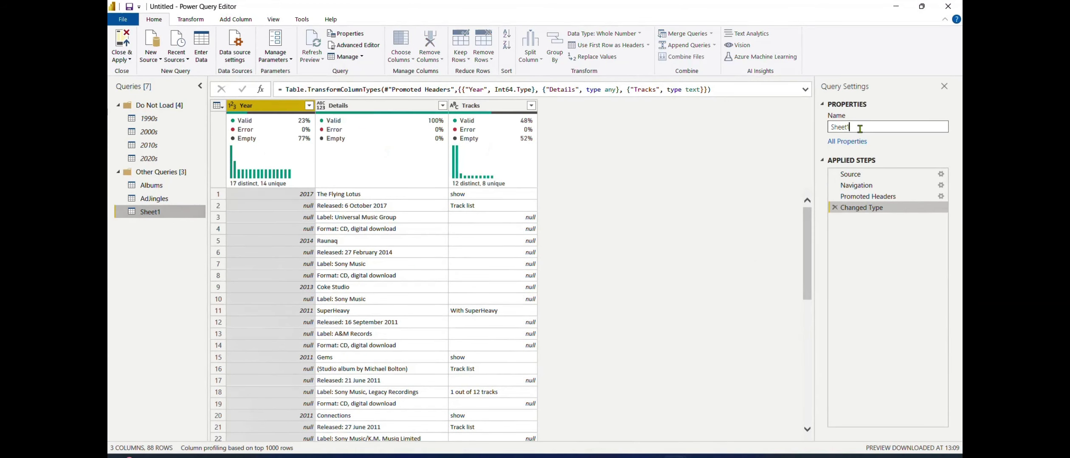
Rename the newly imported Sheet1 query as Independant Albums.
double_click(860, 127)
key("BackSpace")
key("Tab")
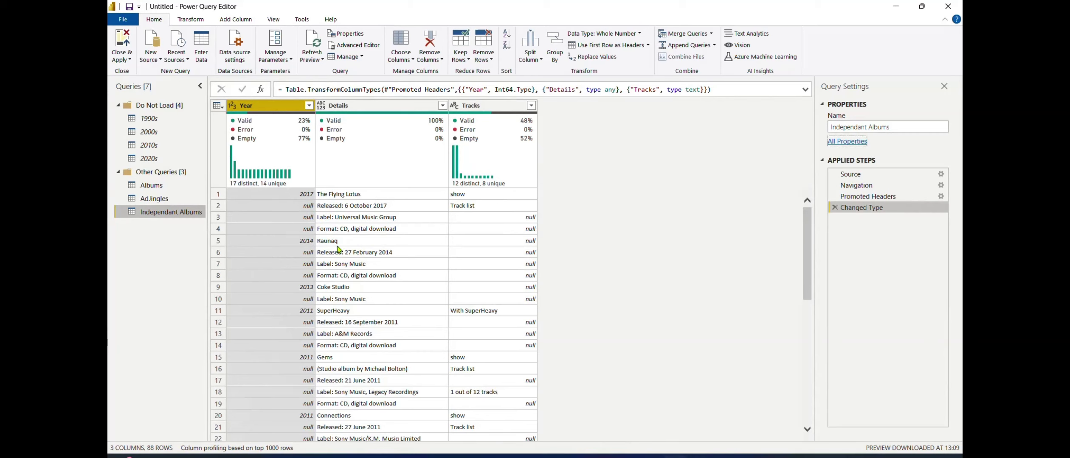
Filter the Year column of Independant Albums to exclude null values.
left_click(309, 107)
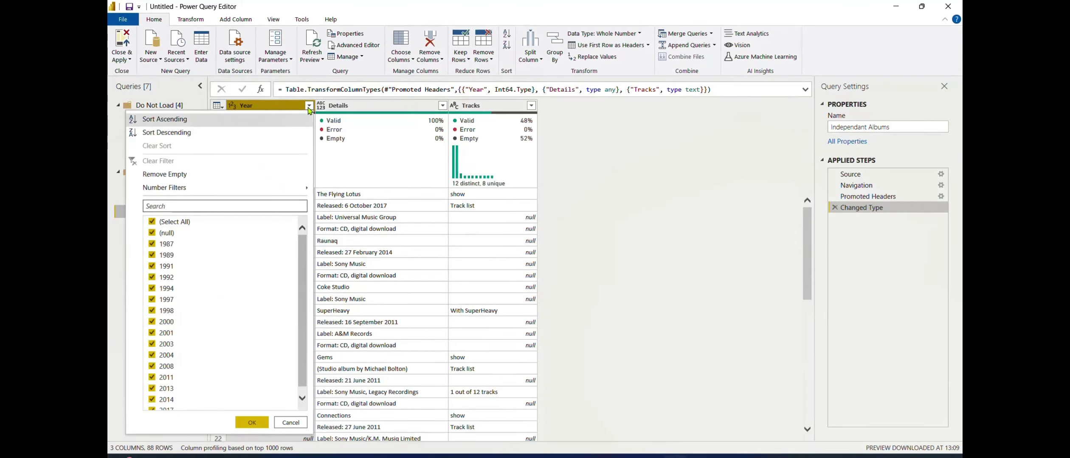
left_click(152, 233)
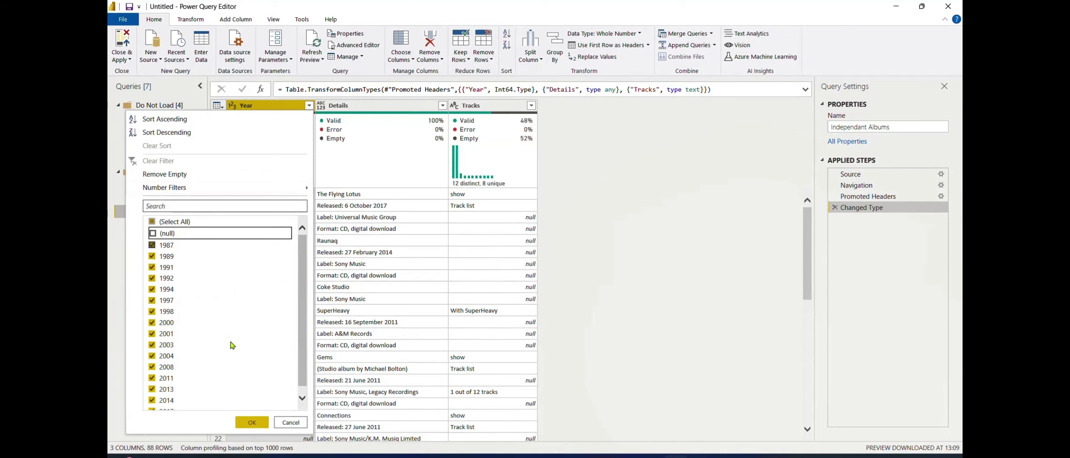
left_click(252, 423)
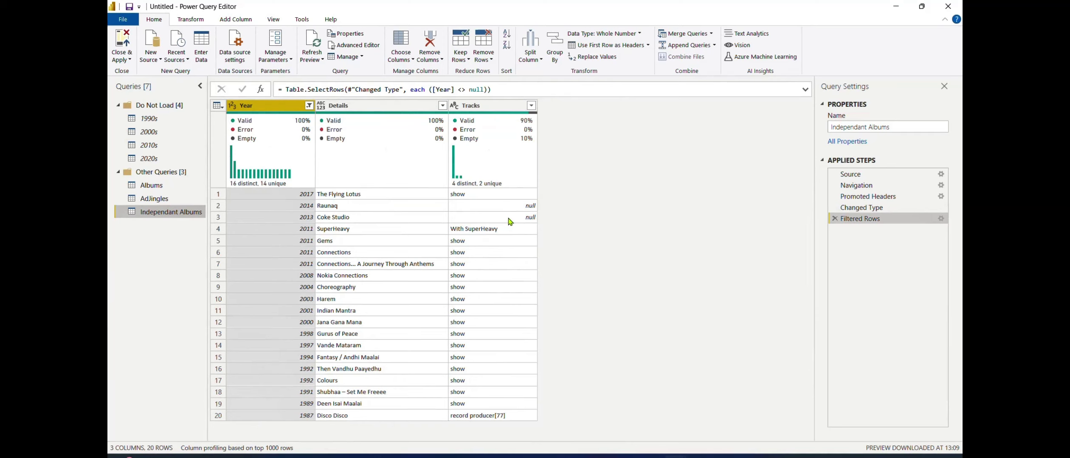
Remove the Tracks column from the Independant Albums query.
left_click(493, 109)
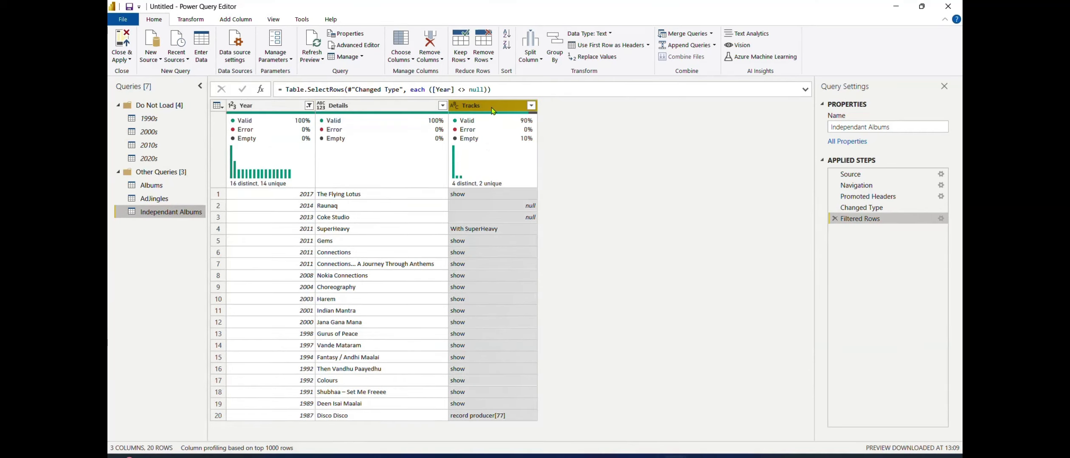
left_click(430, 59)
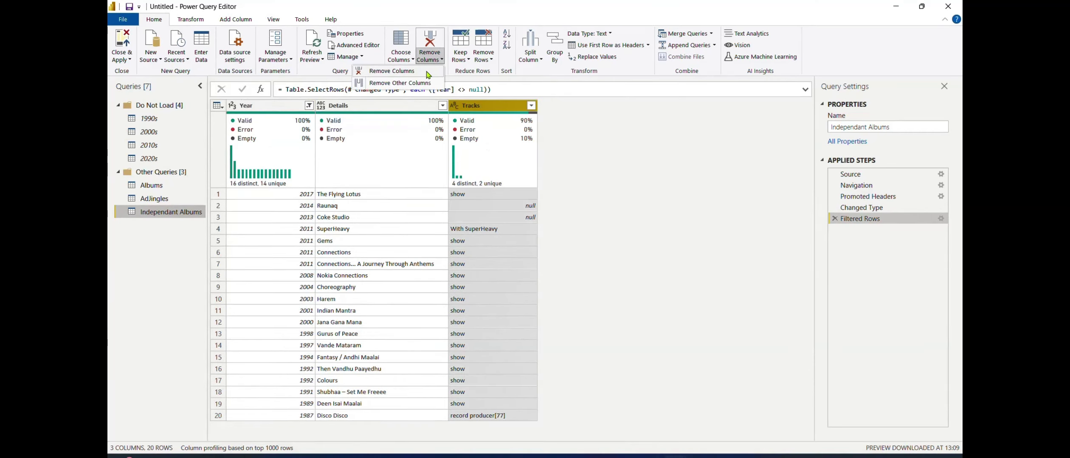
left_click(428, 73)
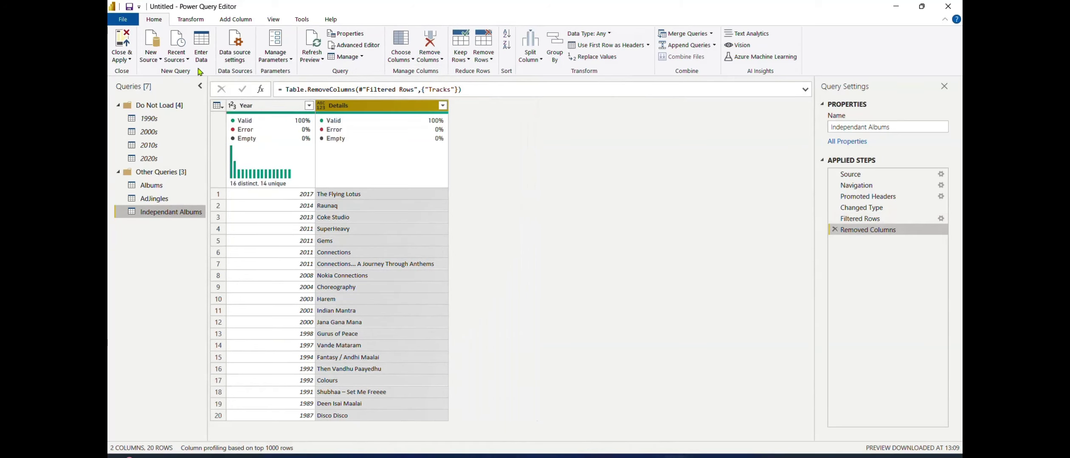
Add Sheet1 of the Singer Excel workbook as a new source in the query editor.
left_click(150, 56)
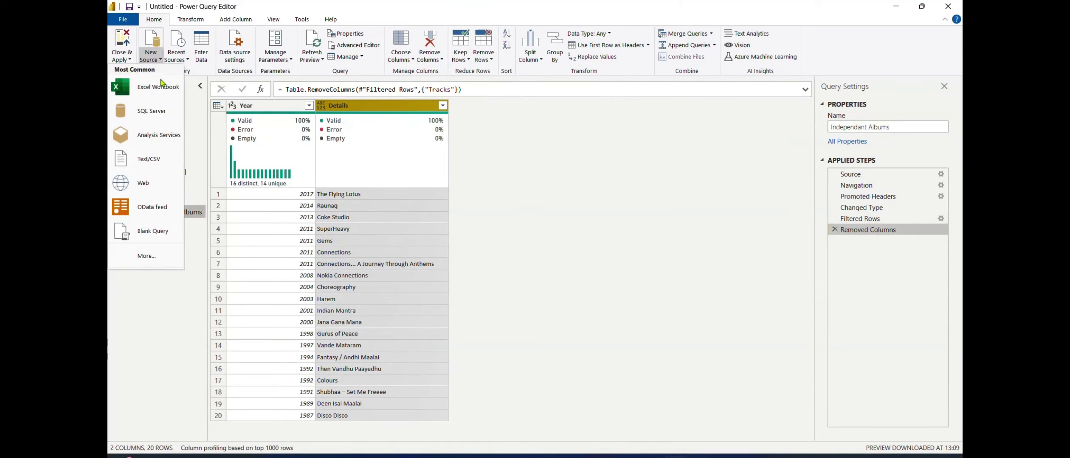
left_click(158, 85)
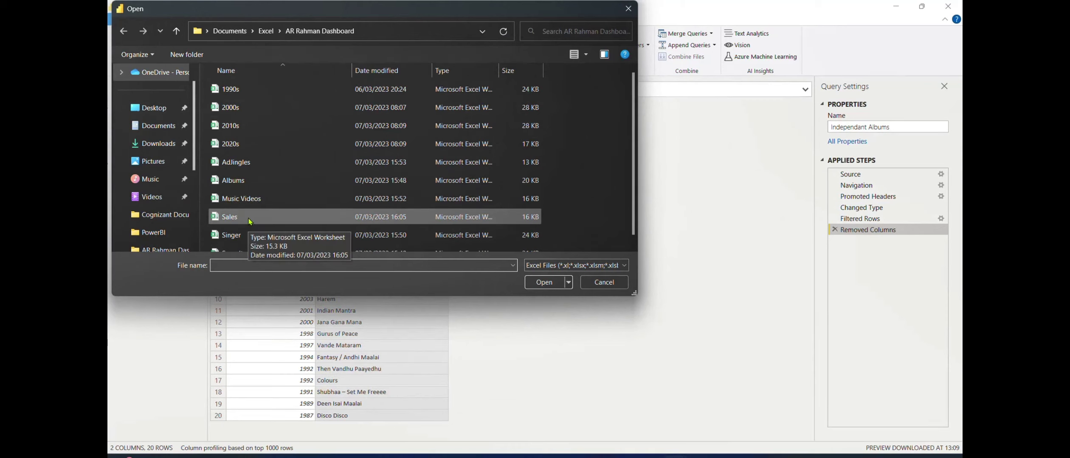
left_click(246, 236)
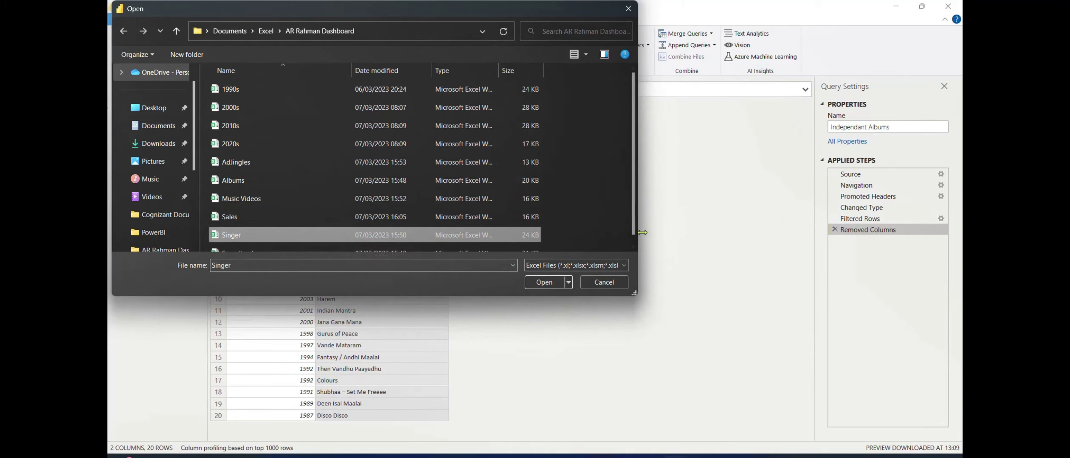
left_click(633, 244)
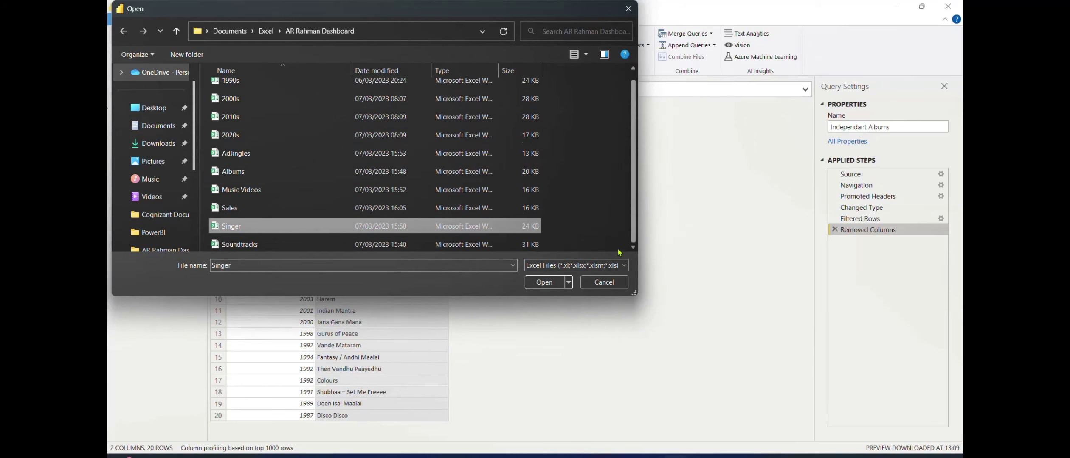
left_click(544, 282)
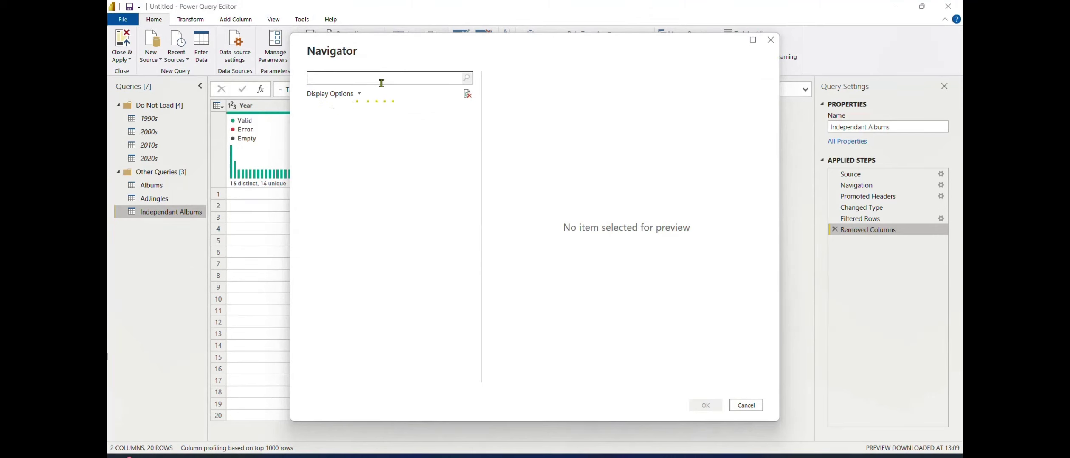
left_click(324, 124)
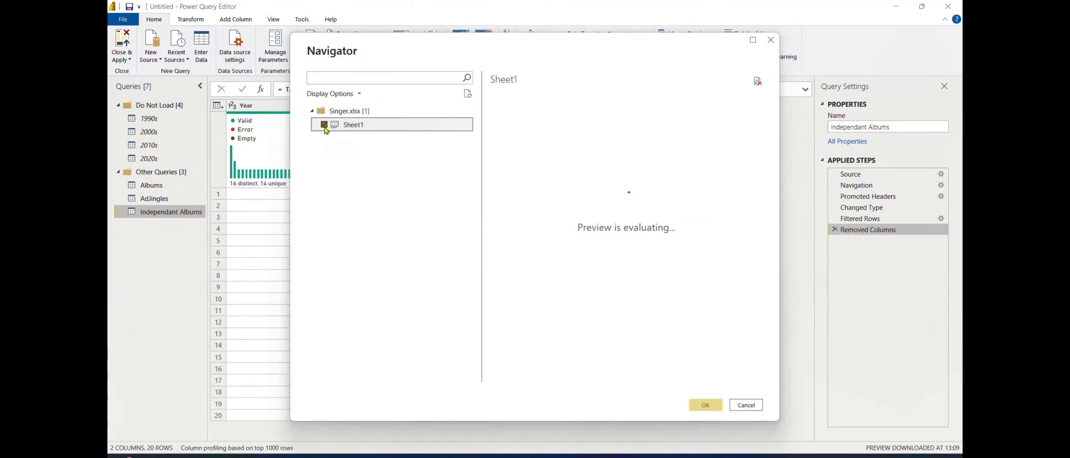
left_click(705, 405)
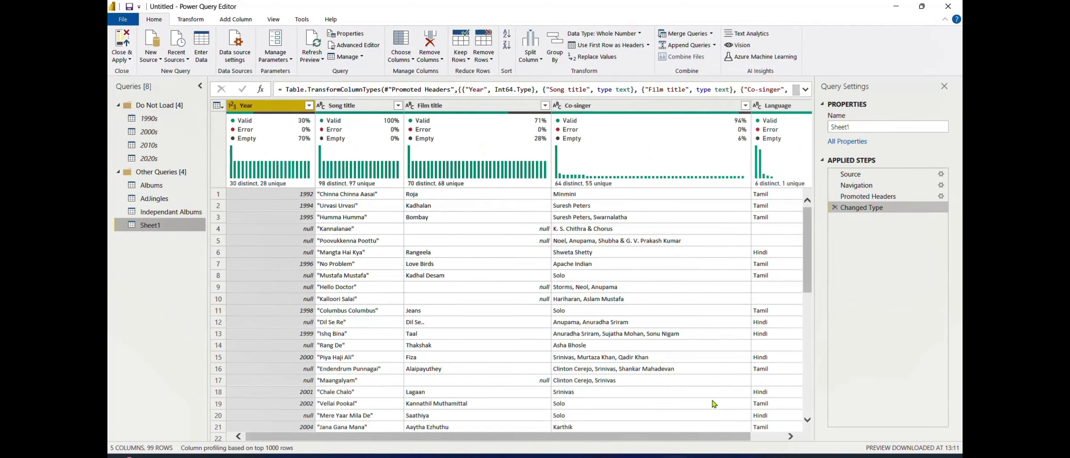
Fill the Year and Film title columns of the imported Singer sheet downward.
left_click(764, 437)
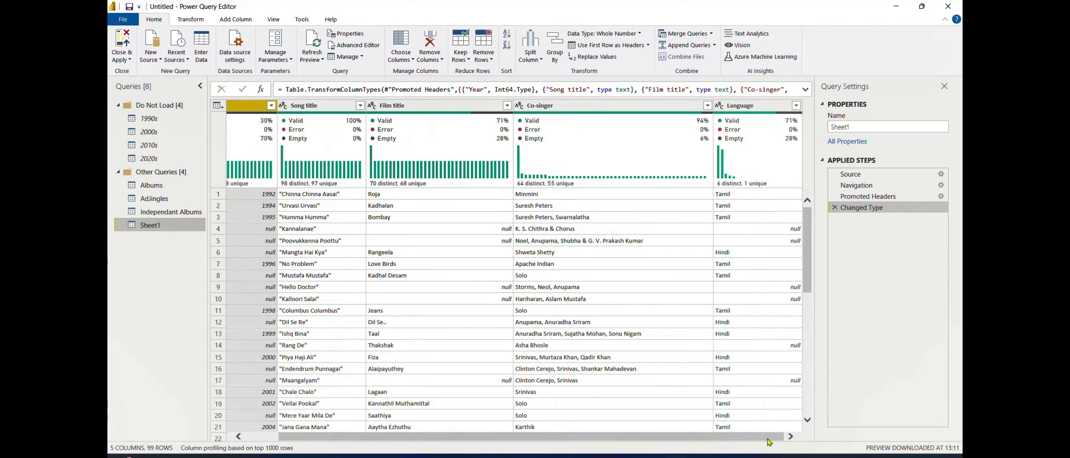
left_click(264, 437)
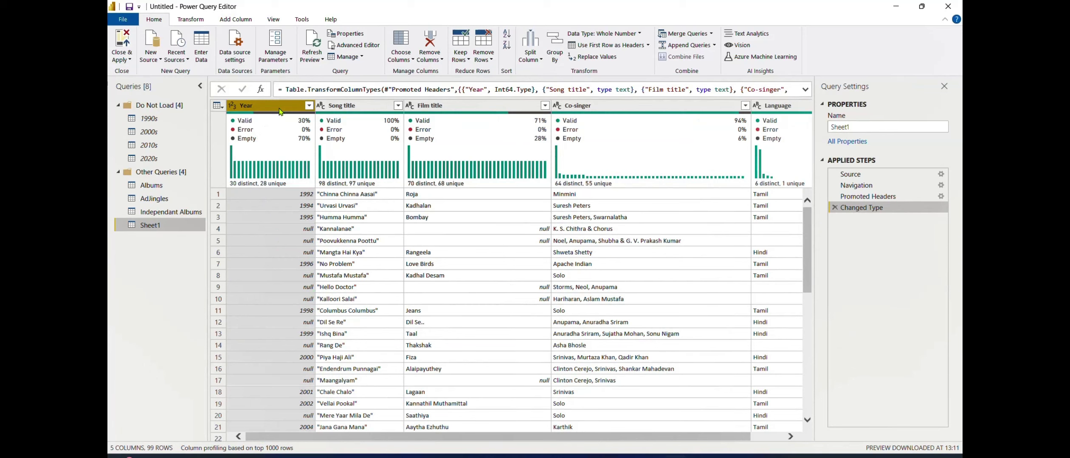
left_click(424, 105, "ctrl")
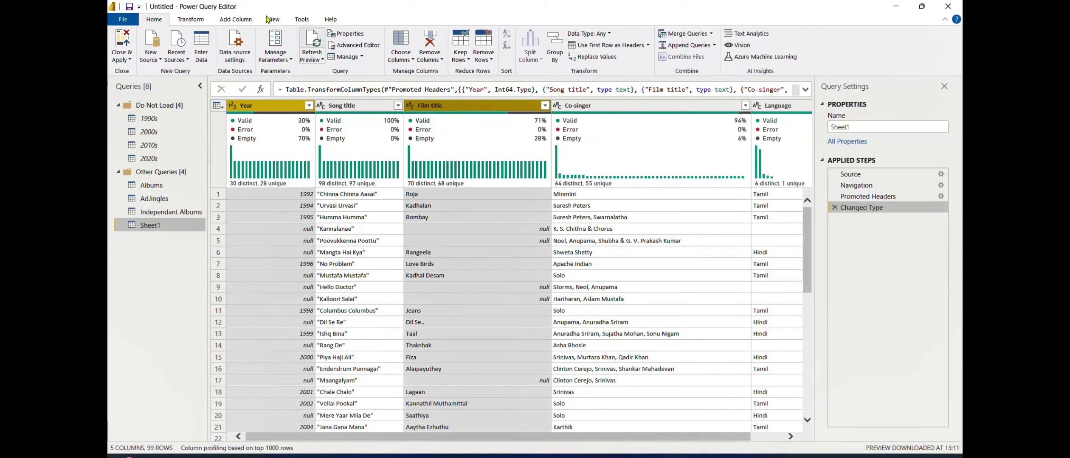
left_click(192, 19)
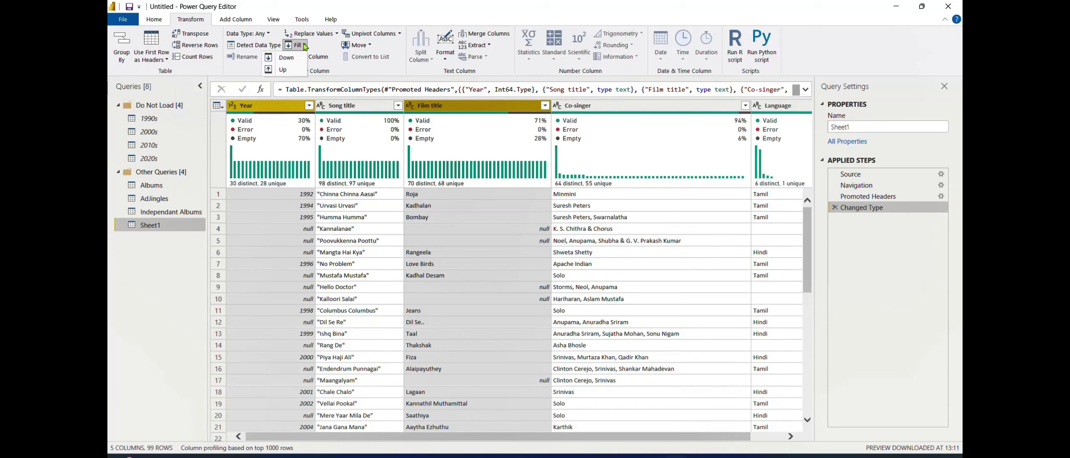
left_click(304, 45)
left_click(286, 58)
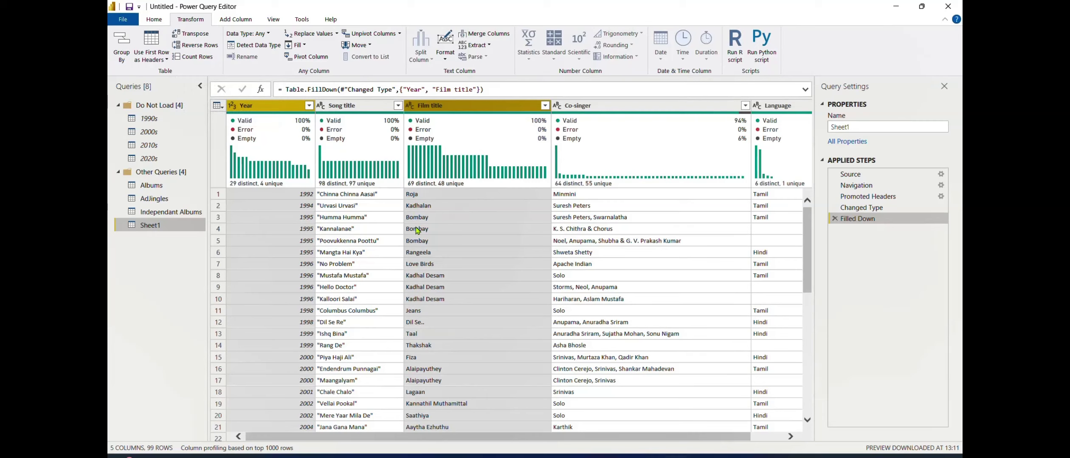
Fill the Language column of the Singer sheet downward.
scroll(762, 442, "right", 2)
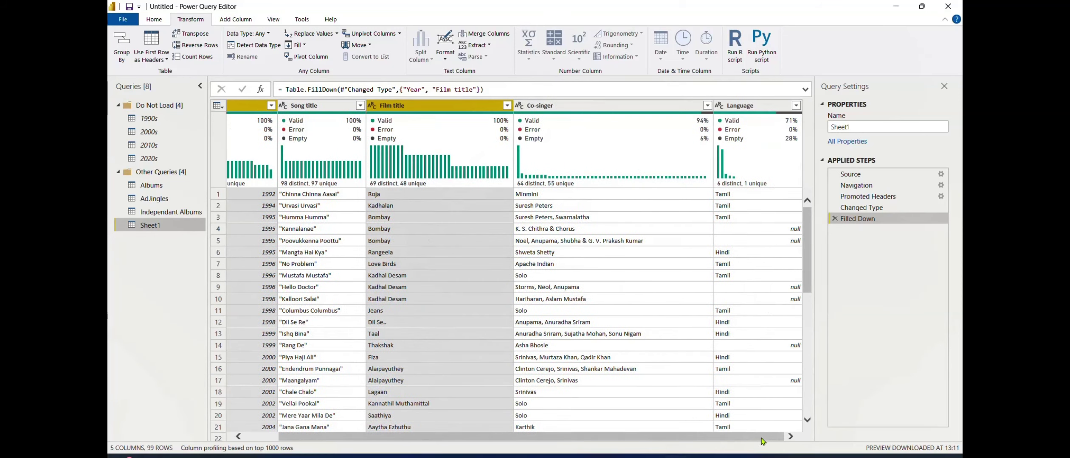
left_click(767, 112)
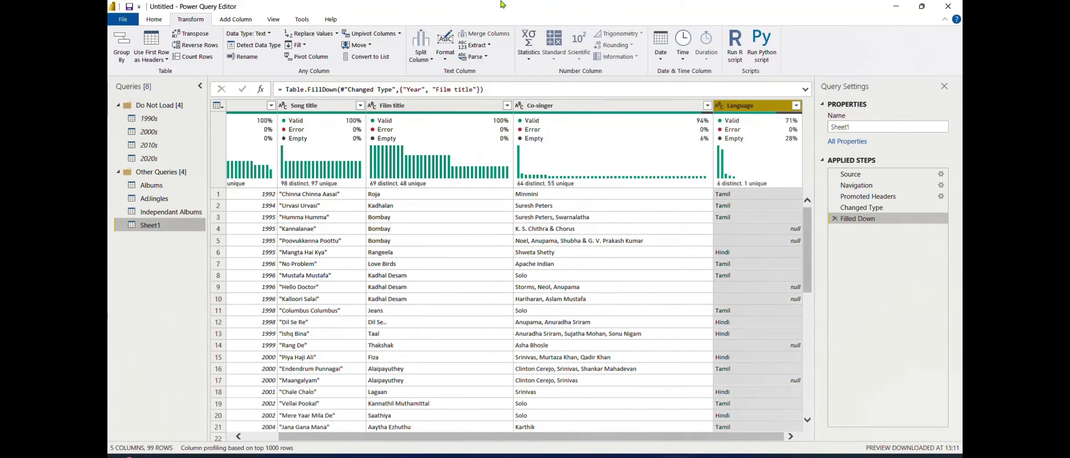
left_click(304, 46)
left_click(300, 59)
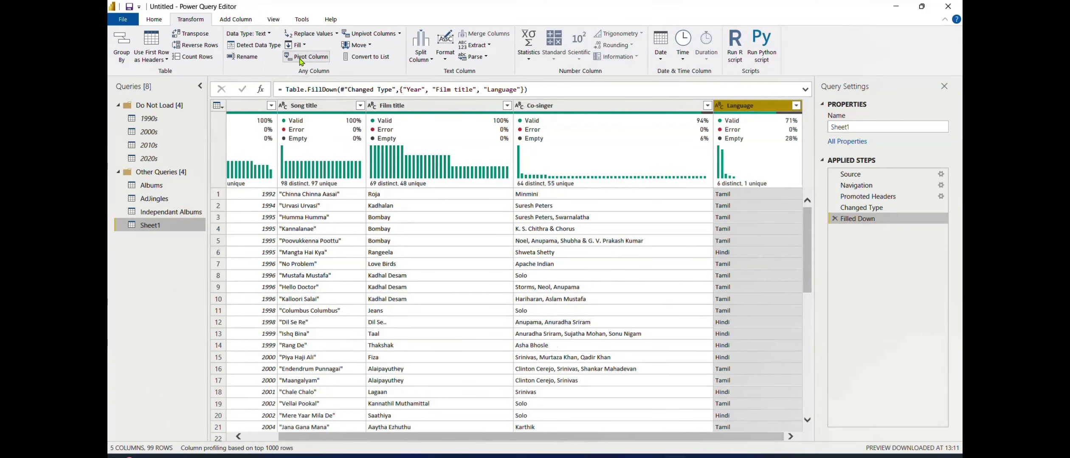
left_click(425, 111)
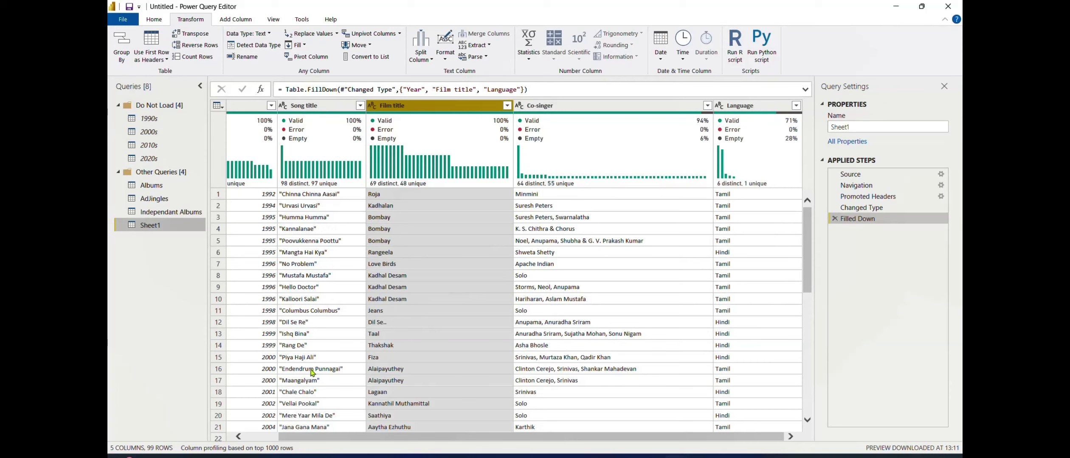
Add Sheet1 of the Sales Excel workbook as a new source in the query editor.
left_click(154, 20)
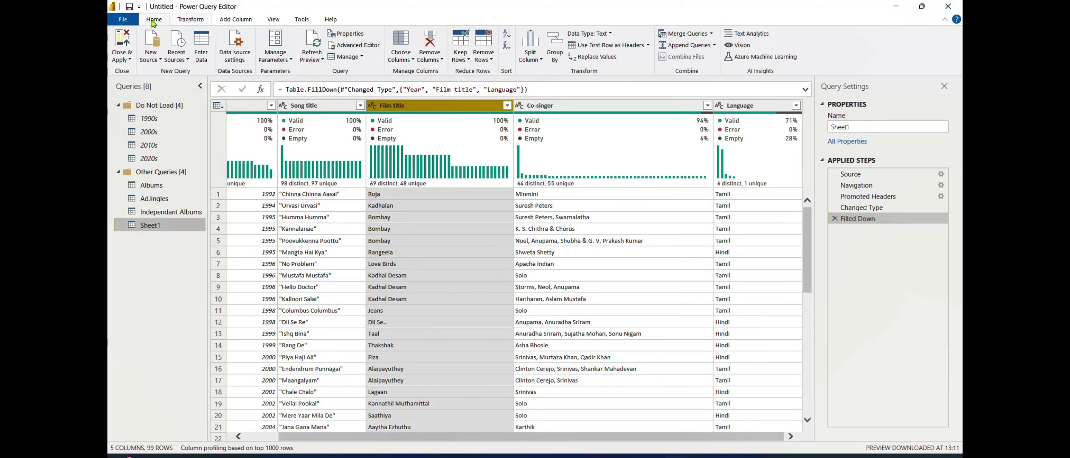
left_click(145, 59)
left_click(148, 87)
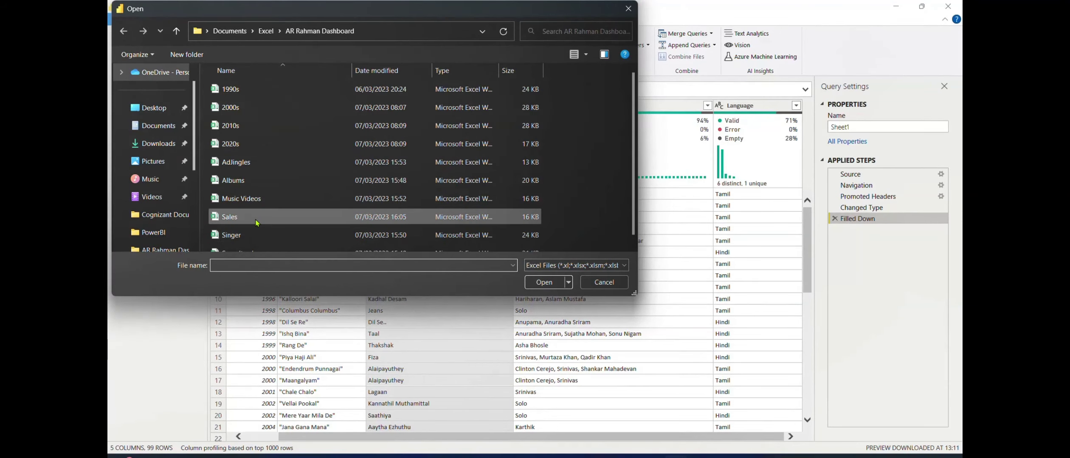
left_click(255, 219)
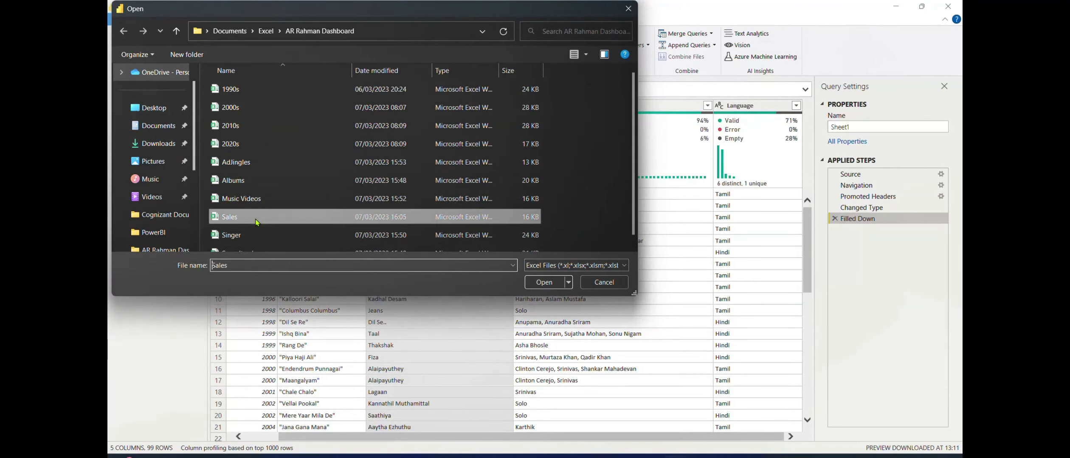
left_click(541, 283)
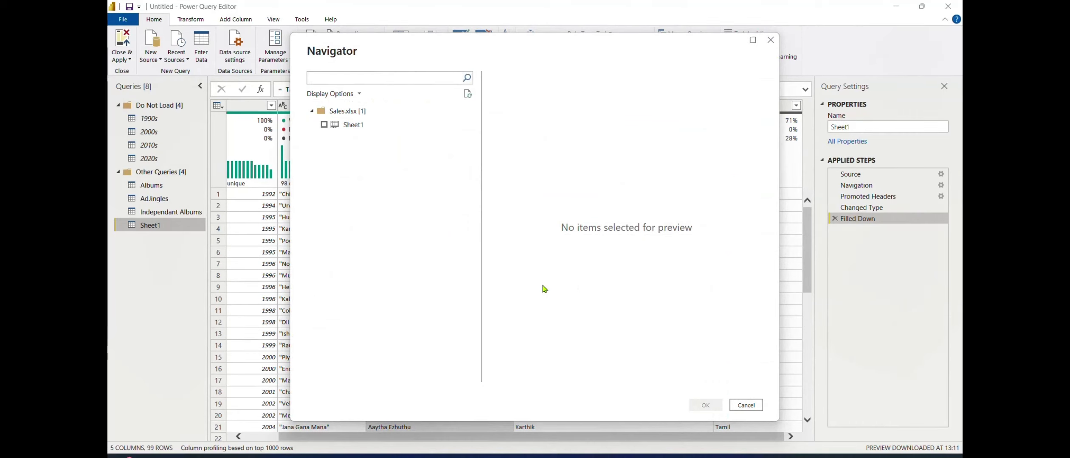
left_click(324, 125)
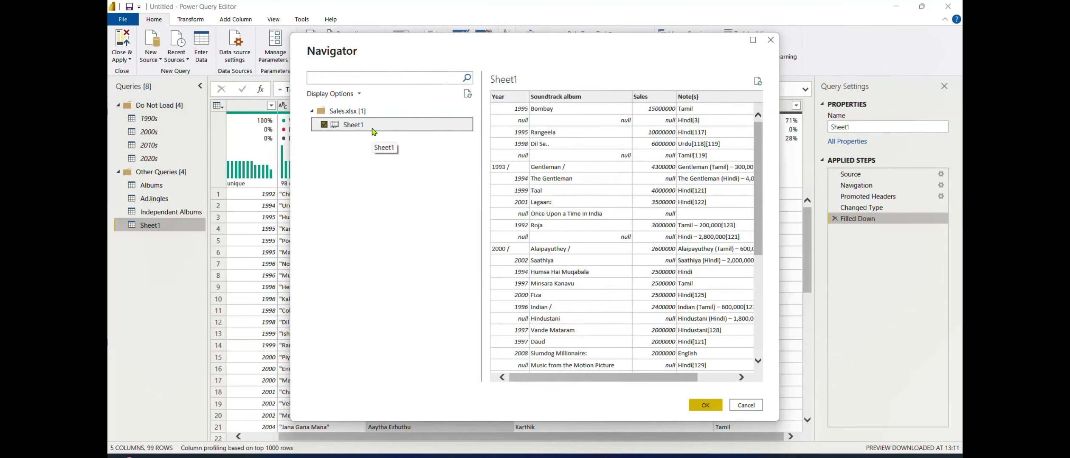
left_click(723, 379)
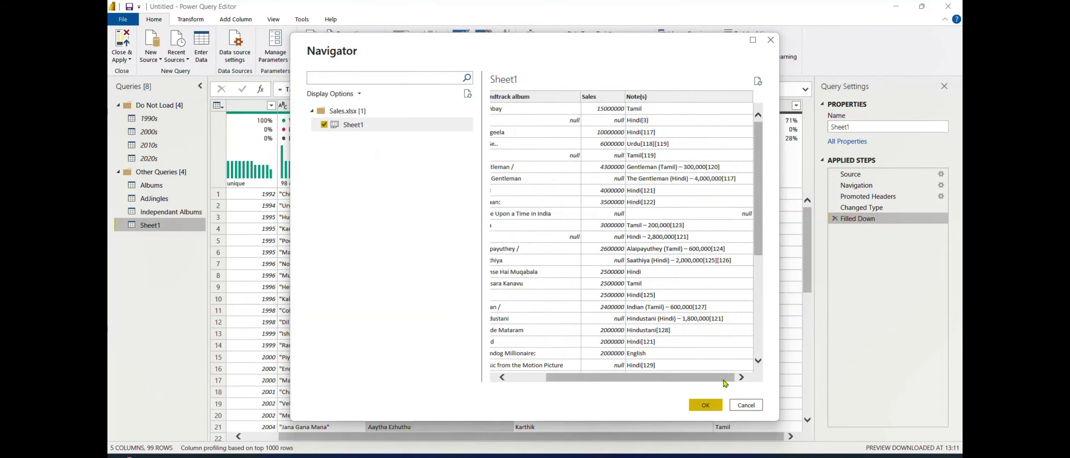
left_click(707, 406)
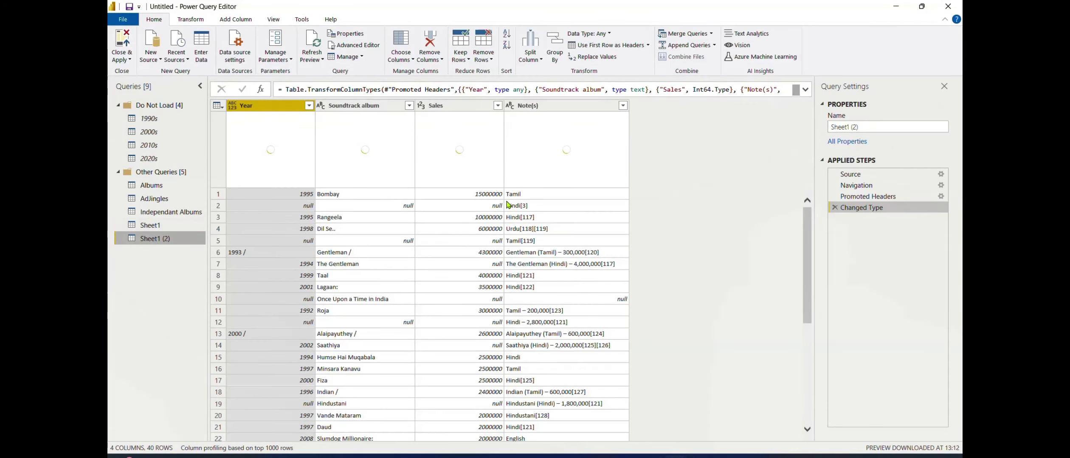
Fill the Year column of the imported Sales sheet downward.
left_click(297, 105)
mouse_move(285, 118)
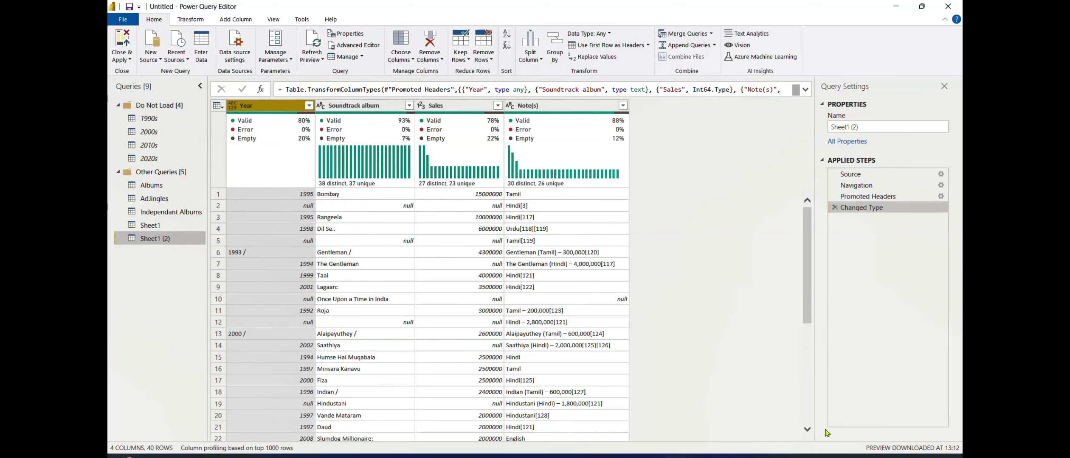
scroll(808, 421, "down", 6)
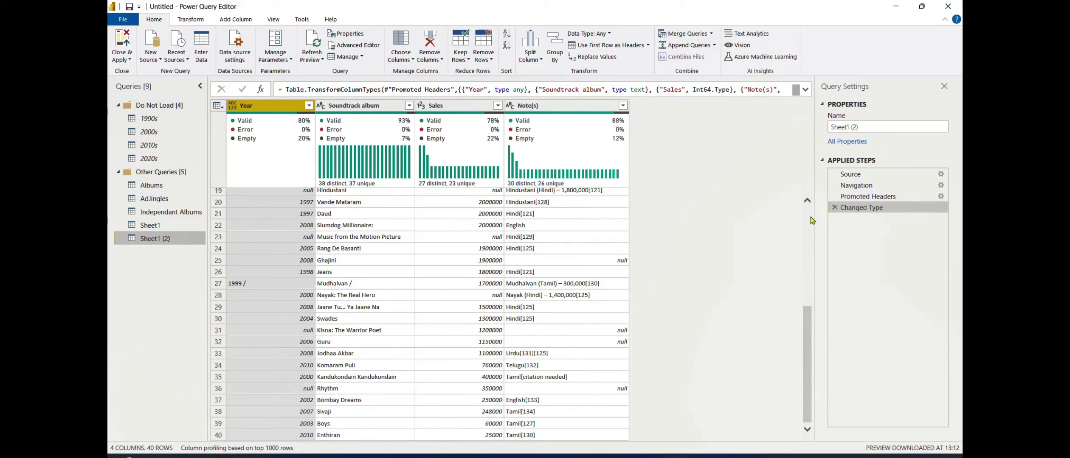
scroll(810, 218, "up", 6)
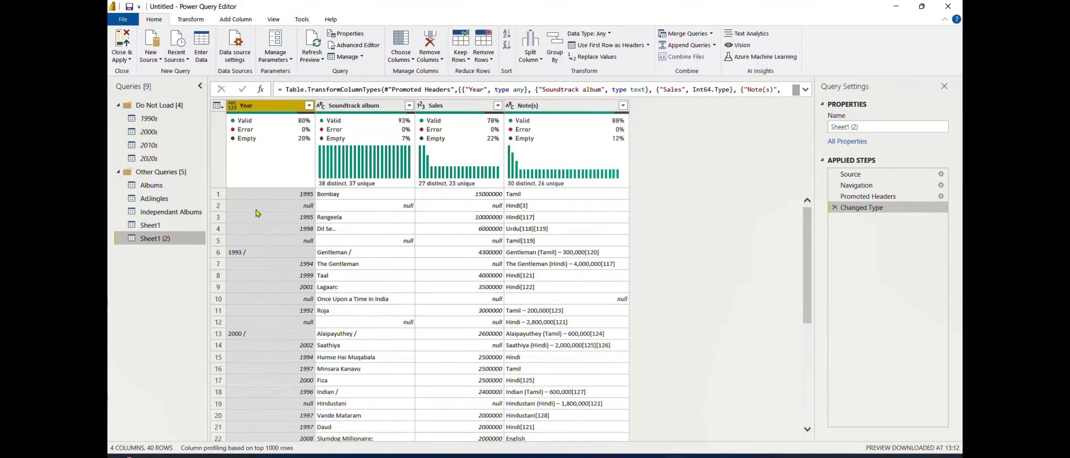
left_click(261, 256)
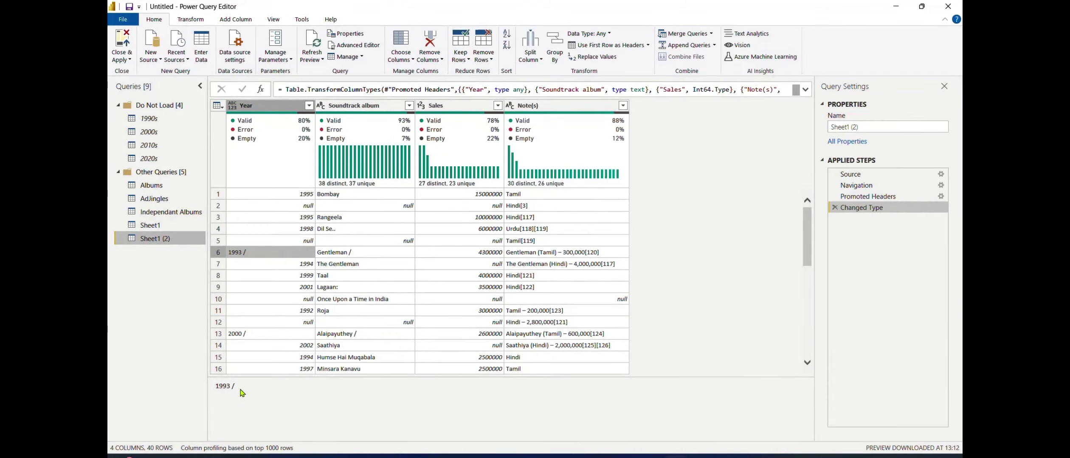
left_click_drag(231, 386, 241, 393)
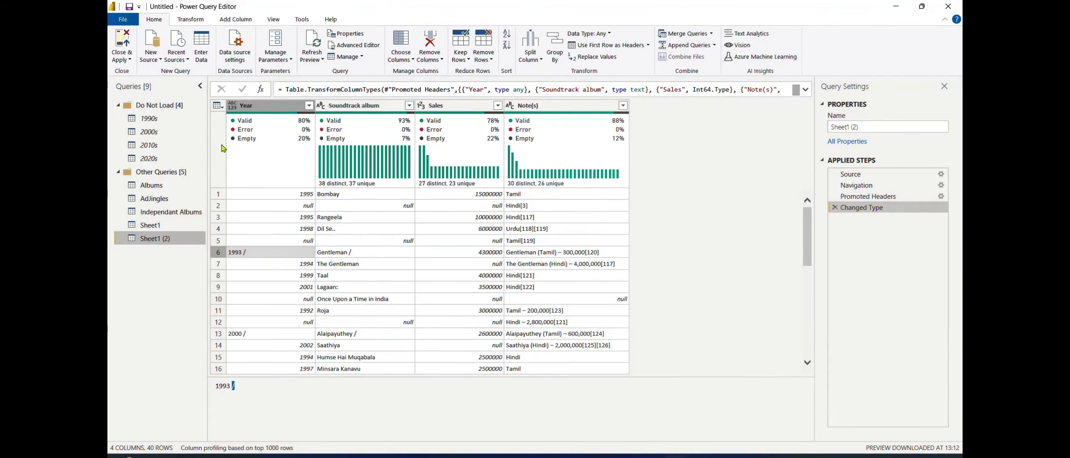
key("ctrl+space")
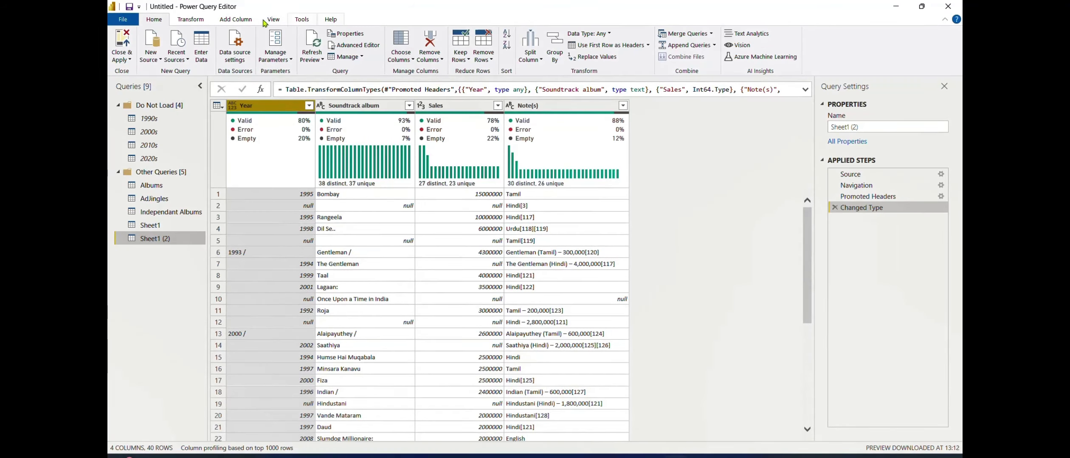
left_click(190, 20)
left_click(297, 45)
left_click(306, 59)
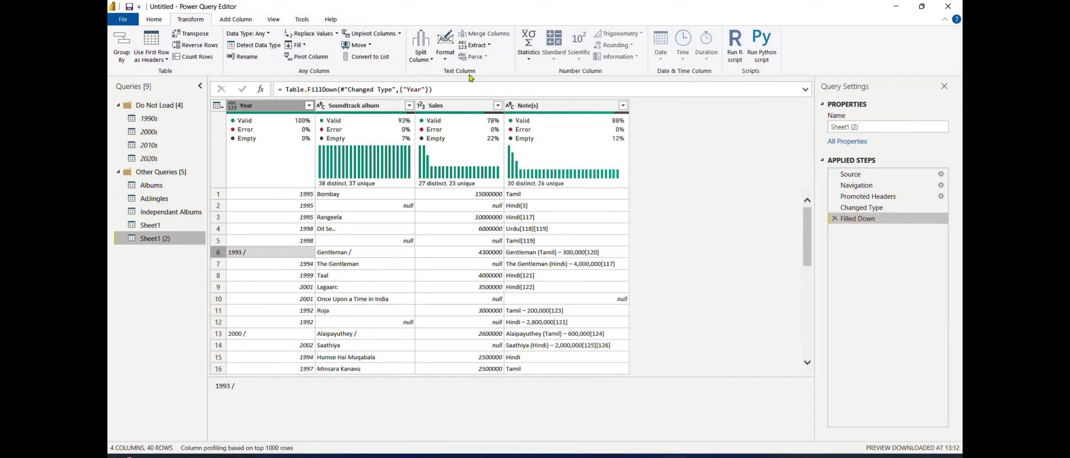
Extract the first 4 characters of the Year column and change its data type to Whole Number.
left_click(489, 45)
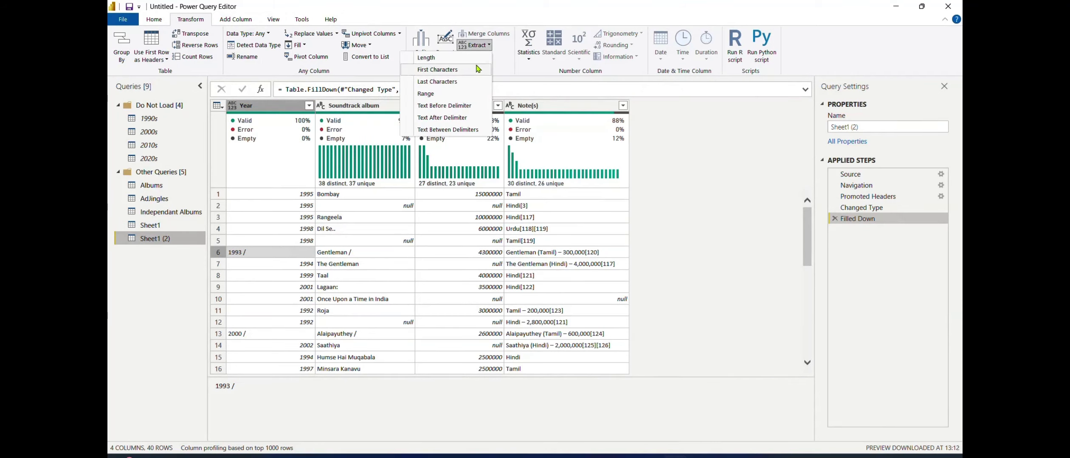
left_click(437, 70)
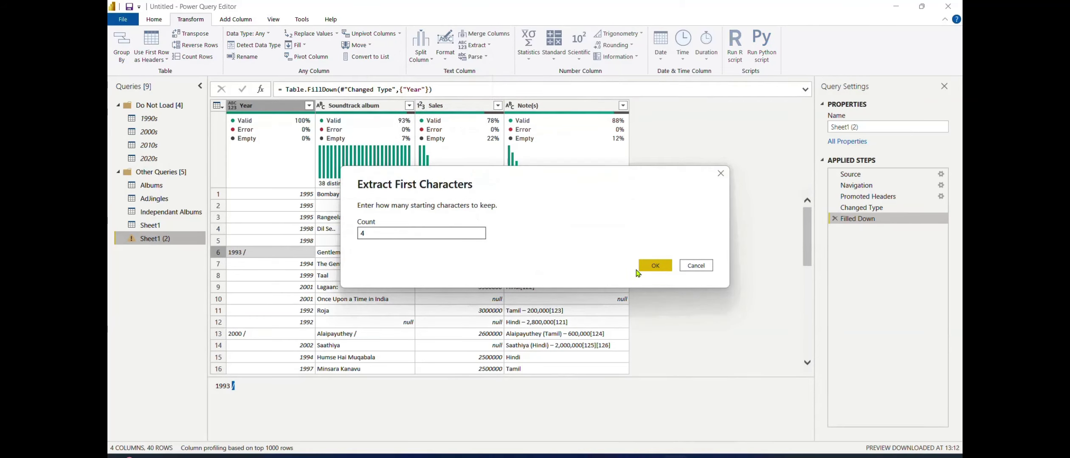
left_click(652, 268)
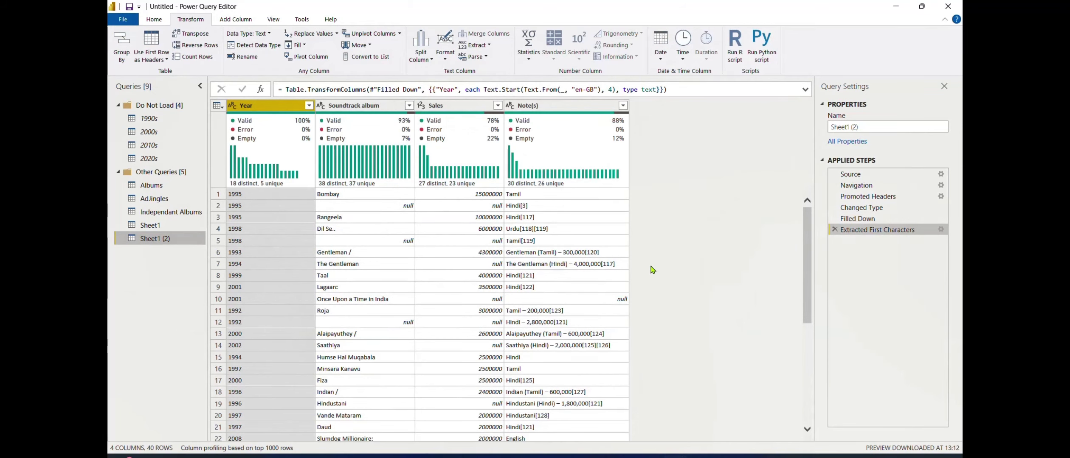
left_click(232, 111)
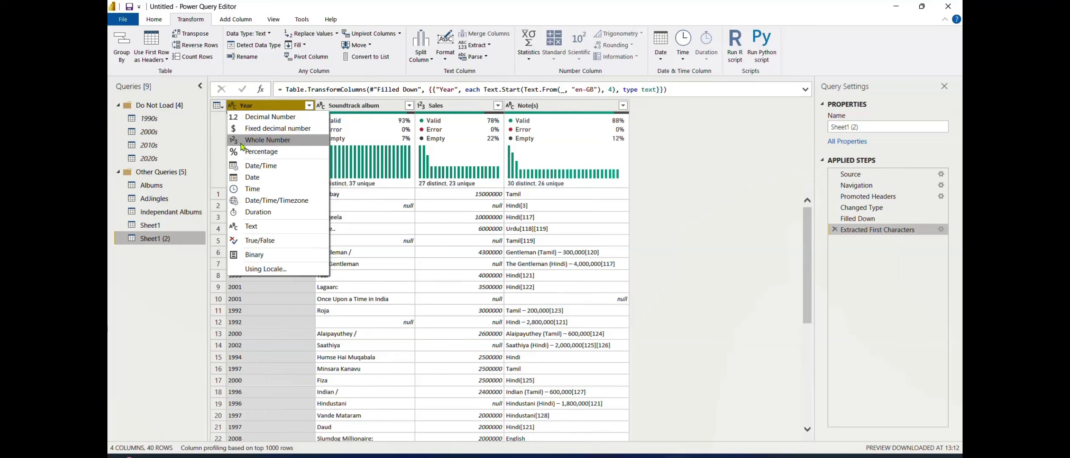
left_click(241, 141)
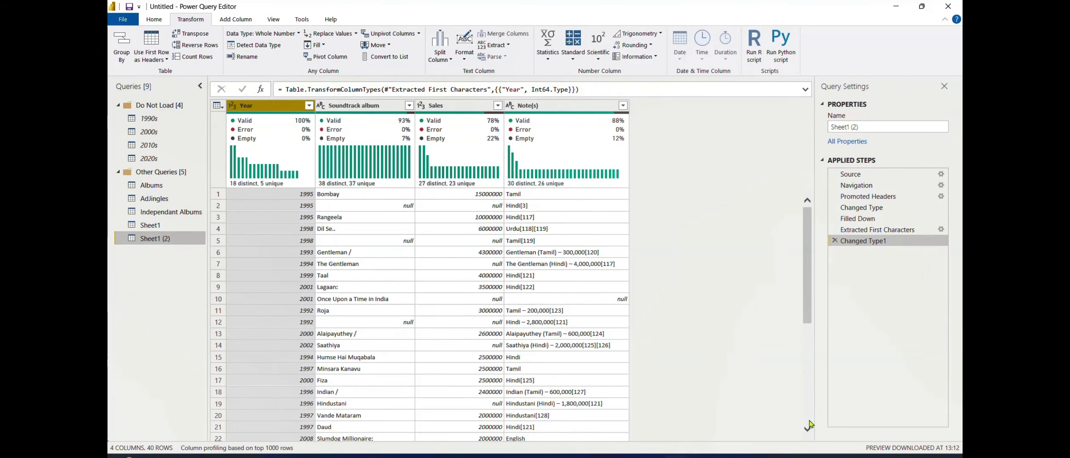
Fill the Soundtrack album and Sales columns downward, keeping only the album text before the delimiter " /".
scroll(810, 426, "down", 6)
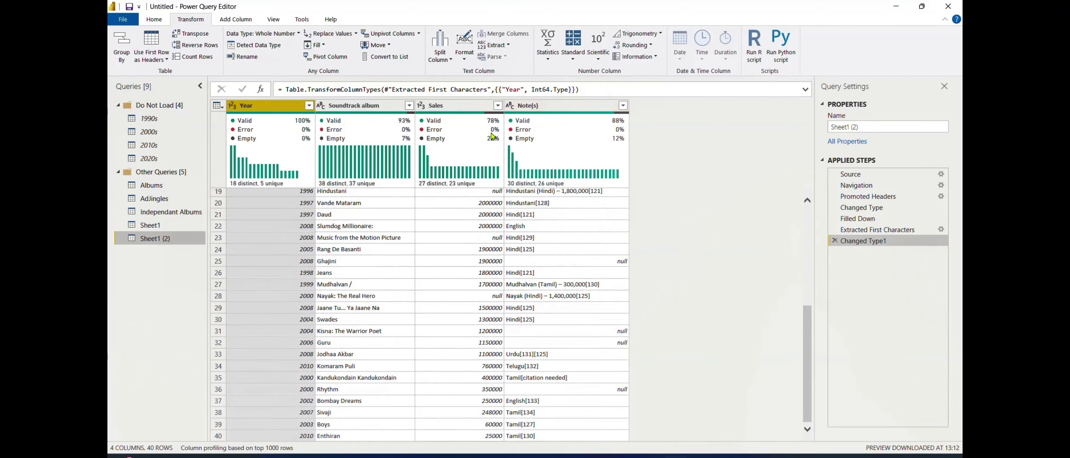
left_click(353, 106)
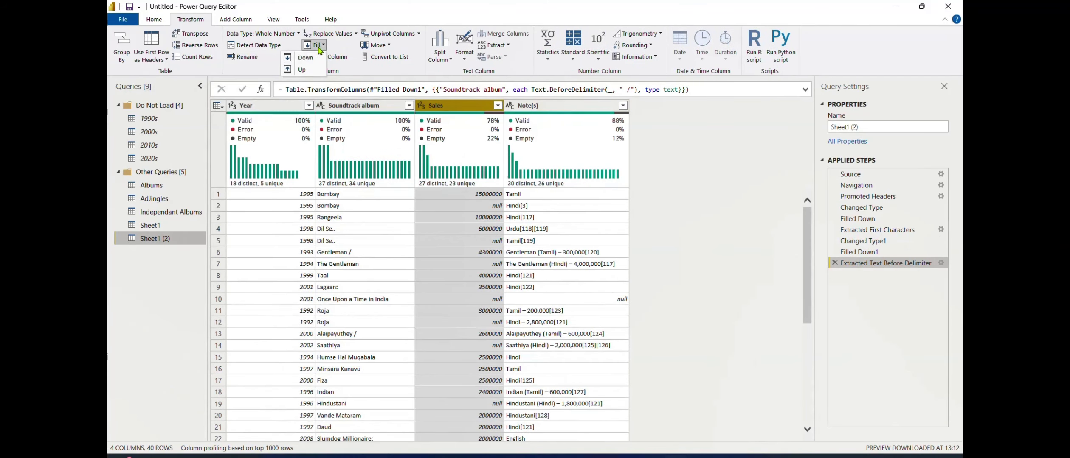
left_click(320, 46)
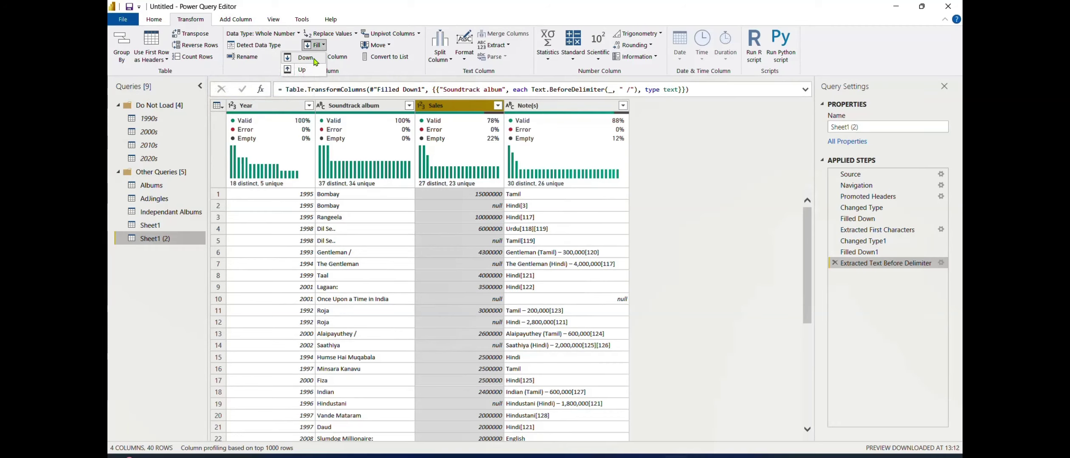
left_click(306, 58)
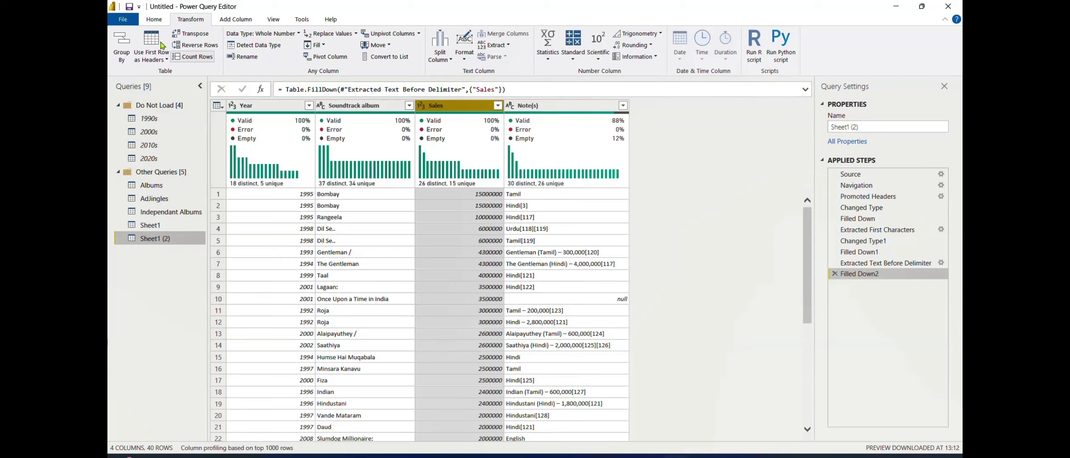
Rename the Sheet1 (2) query as Sales.
left_click(154, 19)
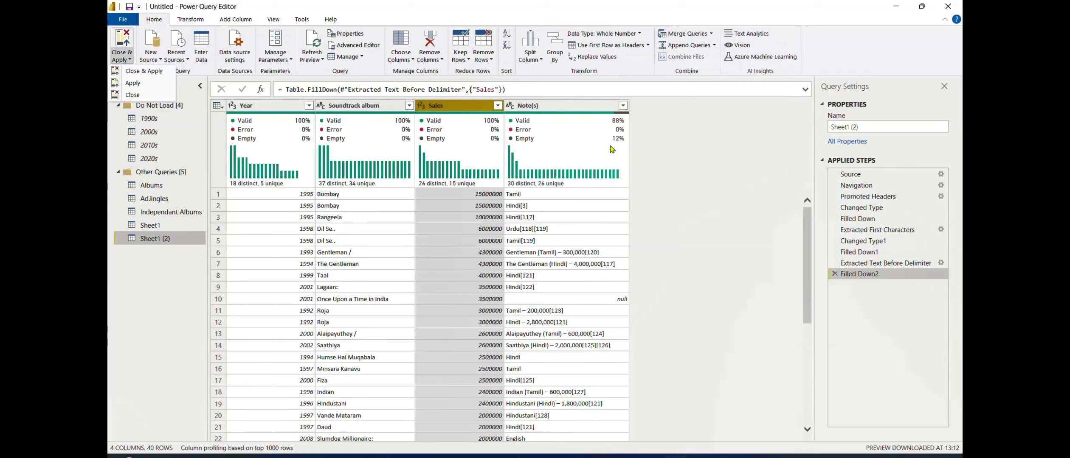
left_click(892, 129)
key("ctrl+a")
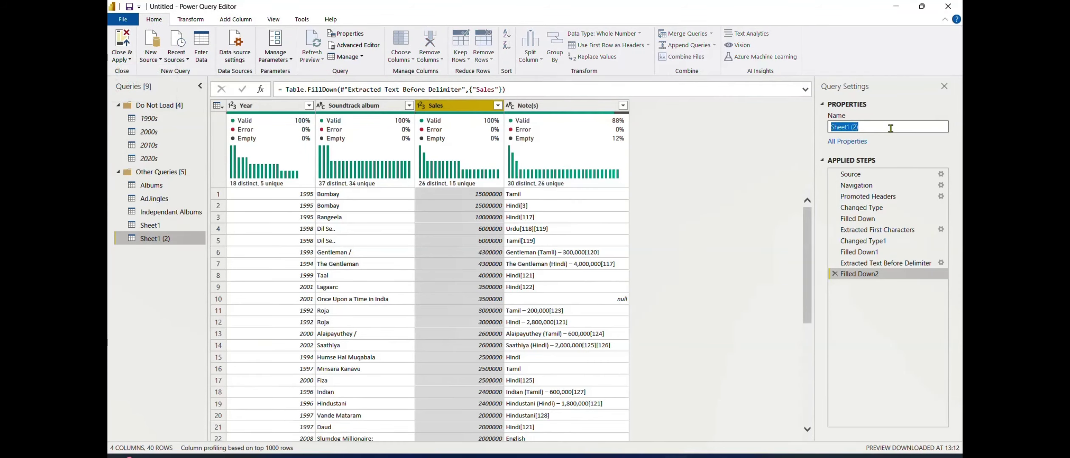
type("Sales")
Rename the Sheet1 query as Singer, and close the query editor with the changes applied.
left_click(160, 226)
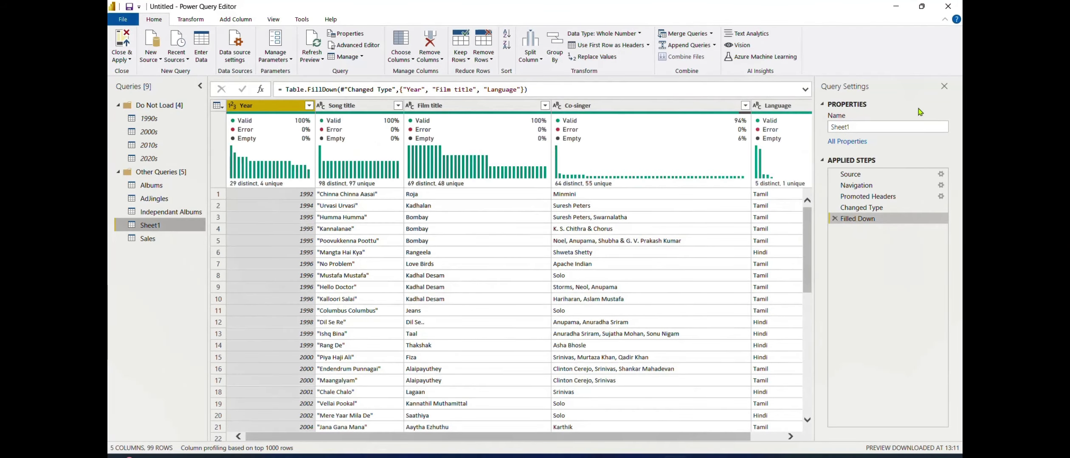
double_click(850, 127)
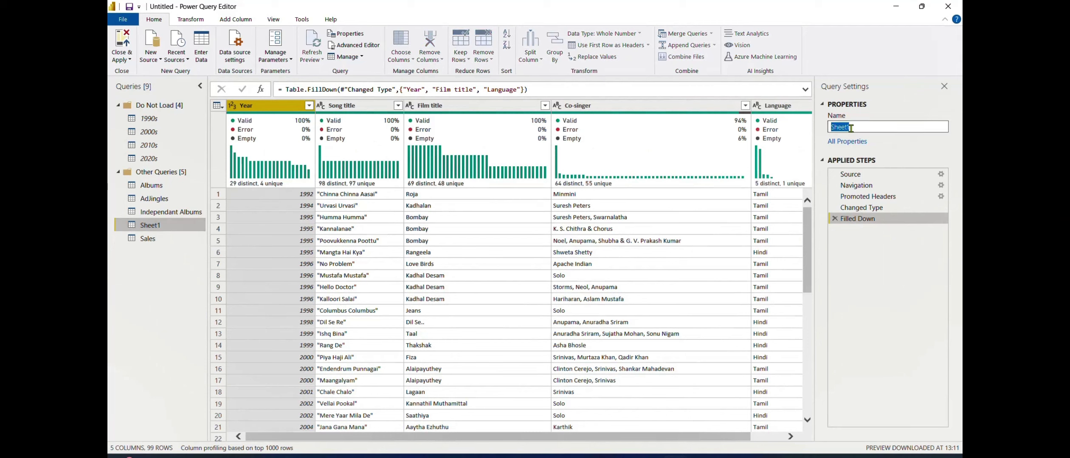
type("Singer")
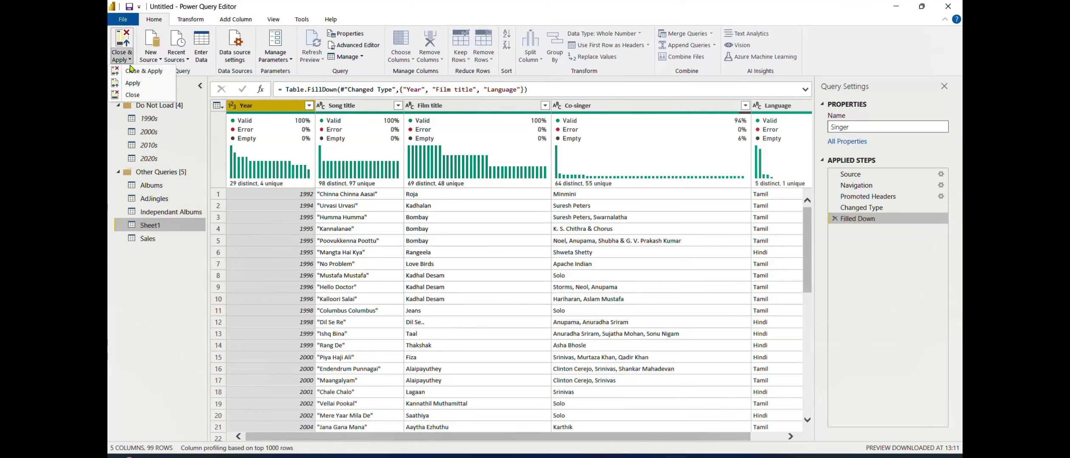
key("alt+F4")
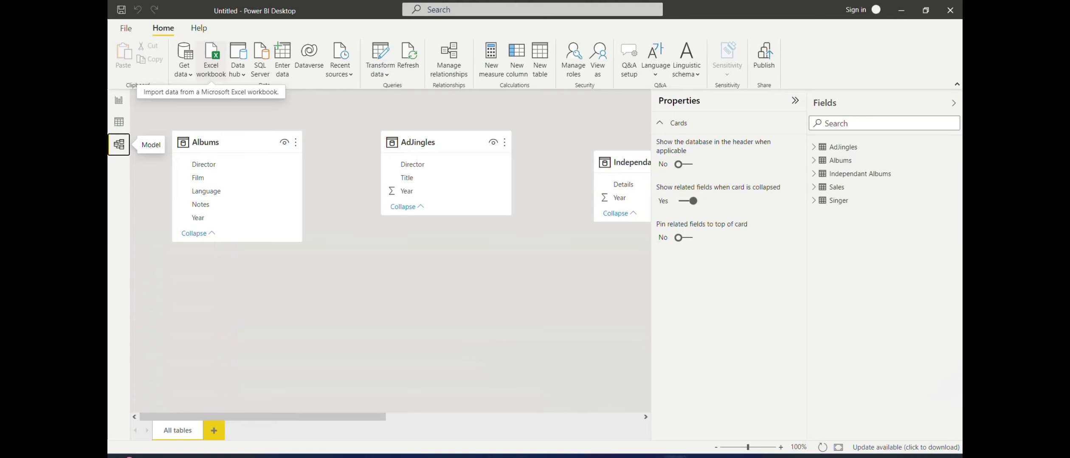
Import Sheet1 of the Soundtracks Excel workbook and open it in the query editor for transformation.
left_click(210, 57)
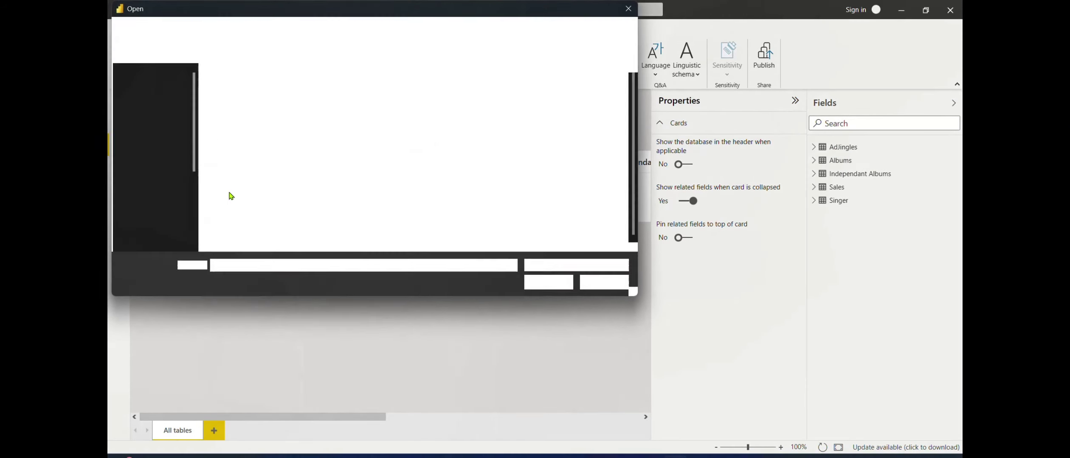
left_click(634, 249)
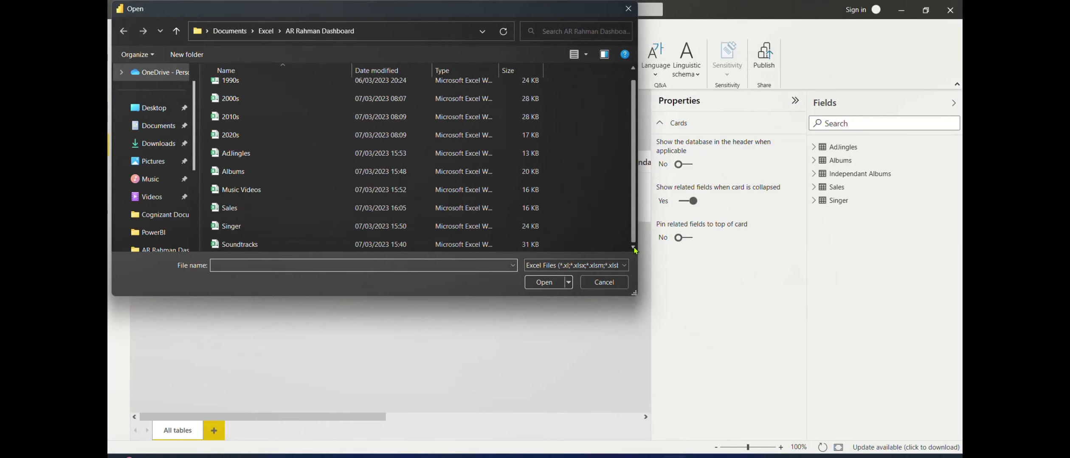
left_click(229, 244)
left_click(549, 283)
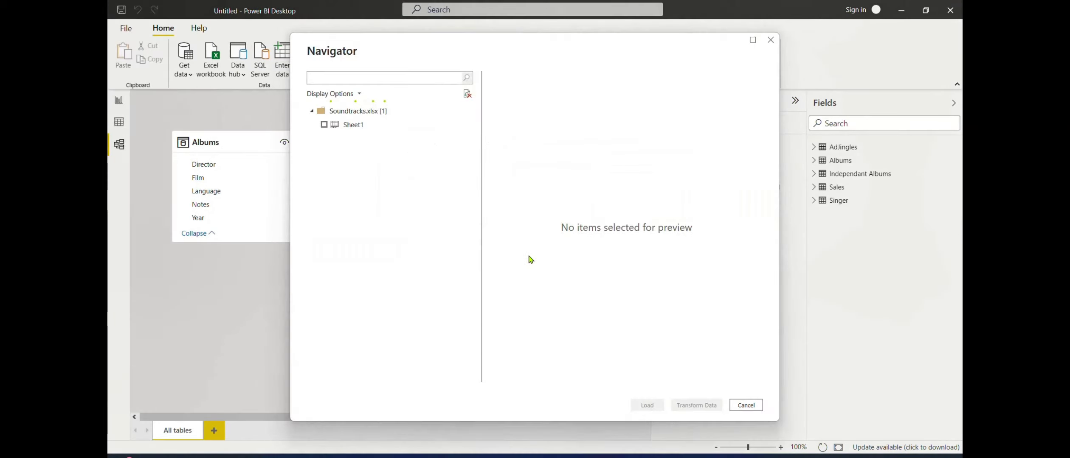
left_click(324, 125)
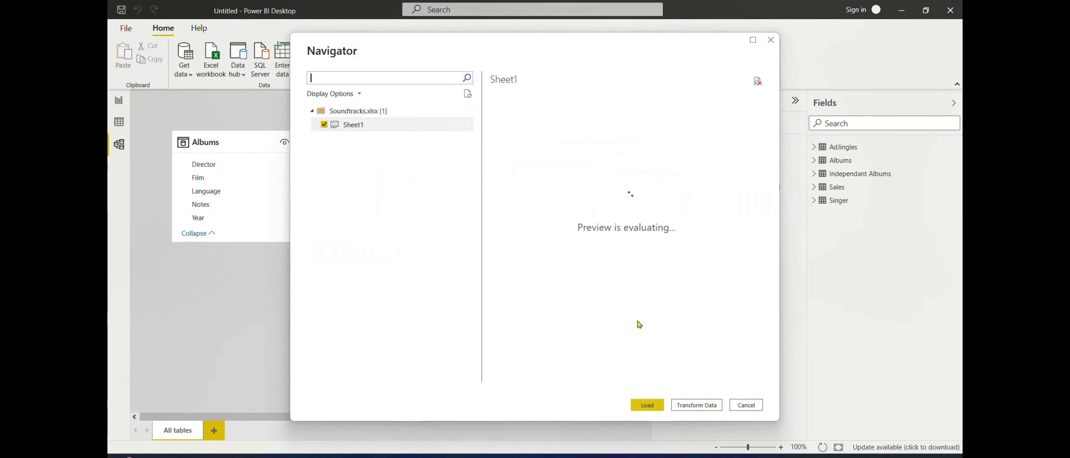
left_click(685, 405)
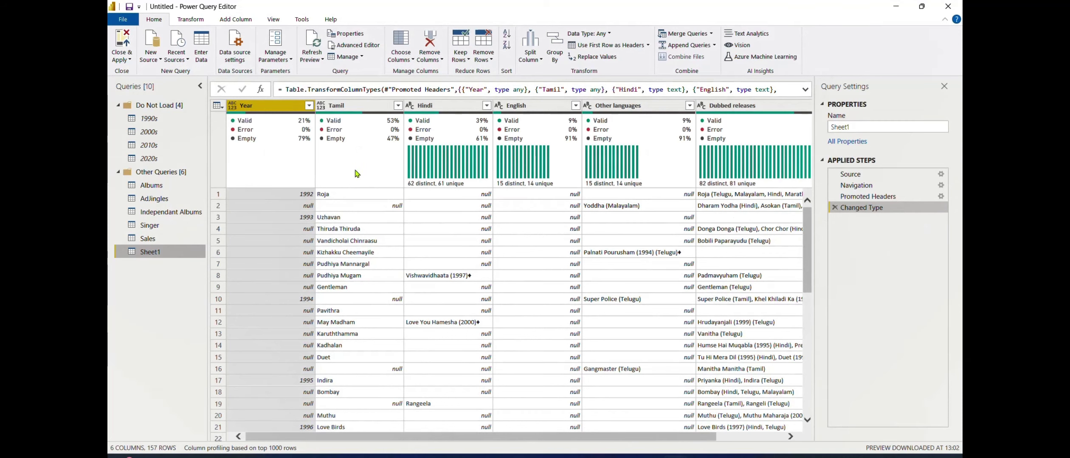
Rename the Soundtracks sheet query as Dubbing Count and fill its Year column downward.
double_click(865, 127)
type("Dubbing Count")
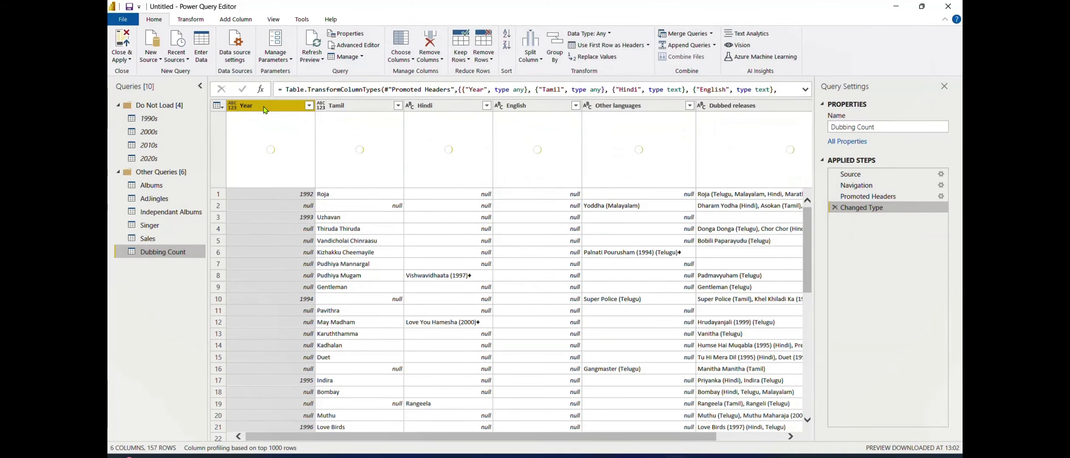
left_click(194, 24)
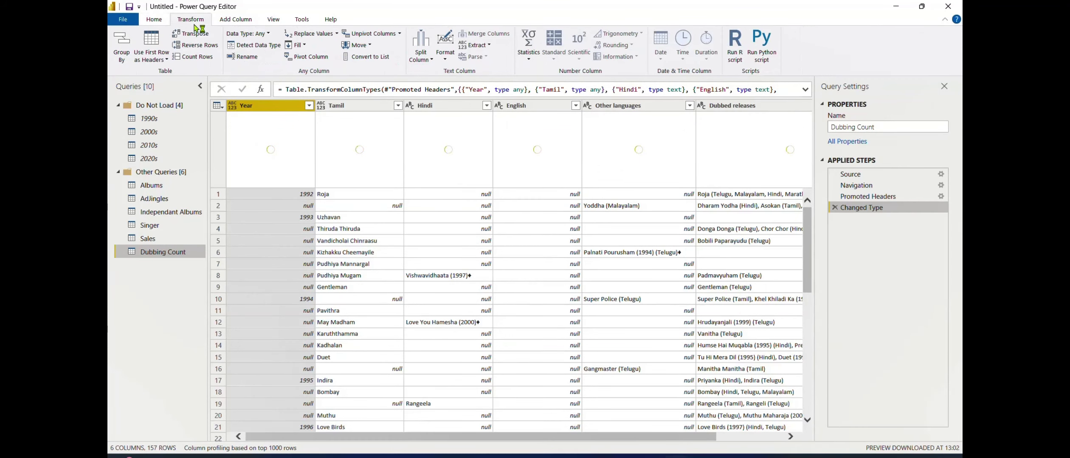
left_click(308, 44)
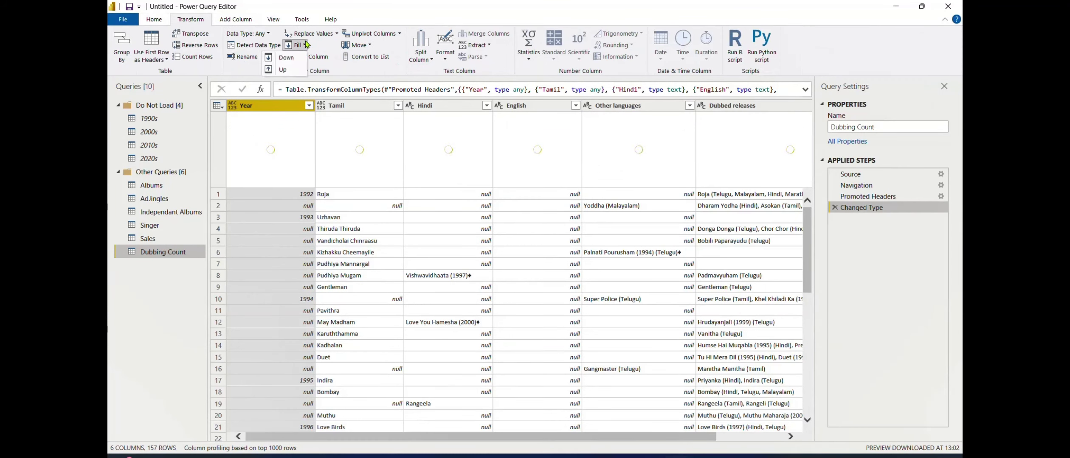
left_click(287, 58)
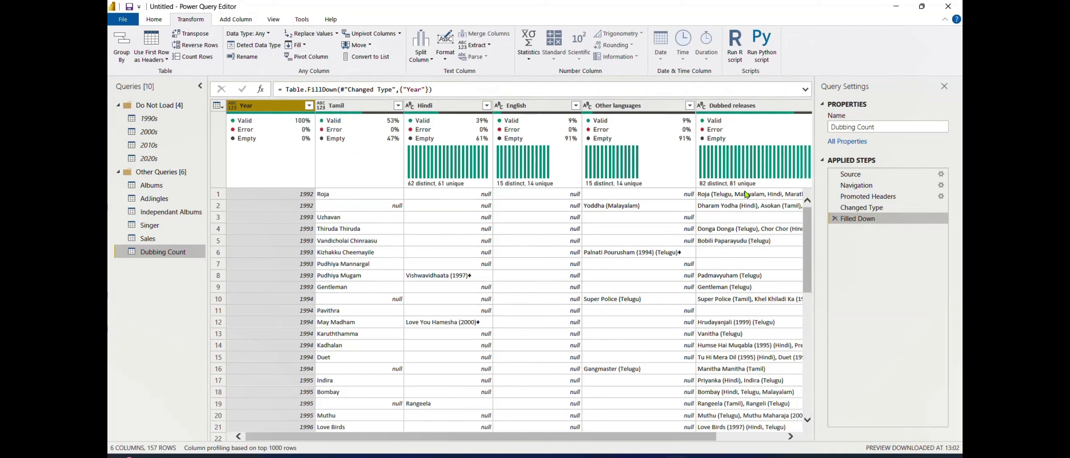
Filter the null rows out of the Dubbed releases column.
left_click(718, 110)
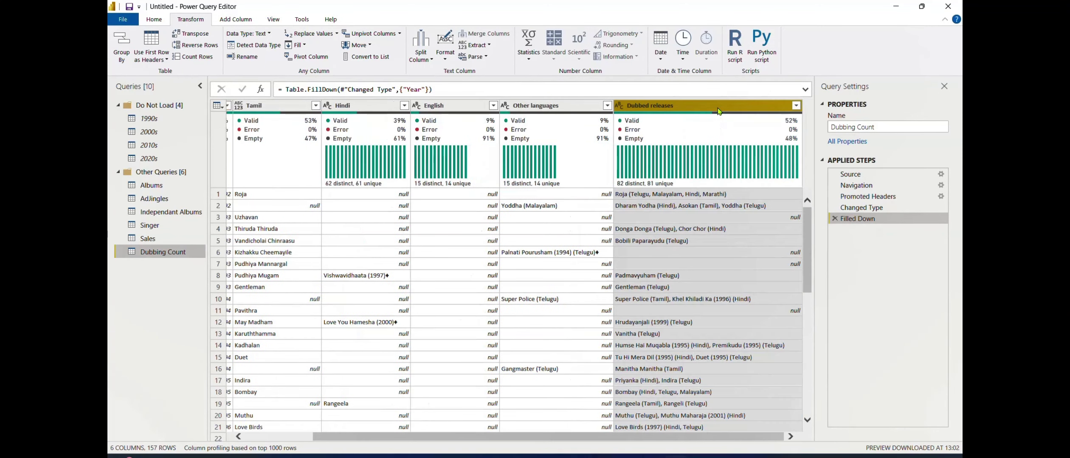
left_click(797, 106)
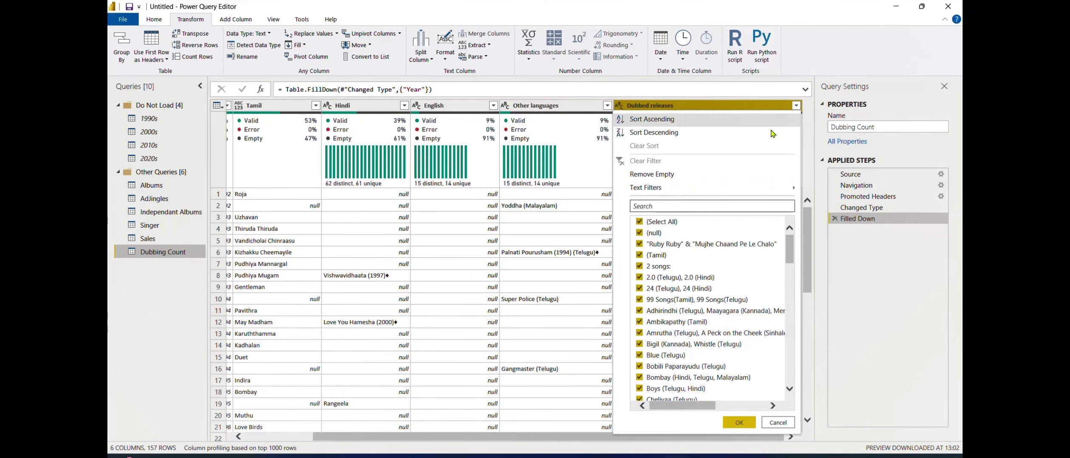
left_click(640, 234)
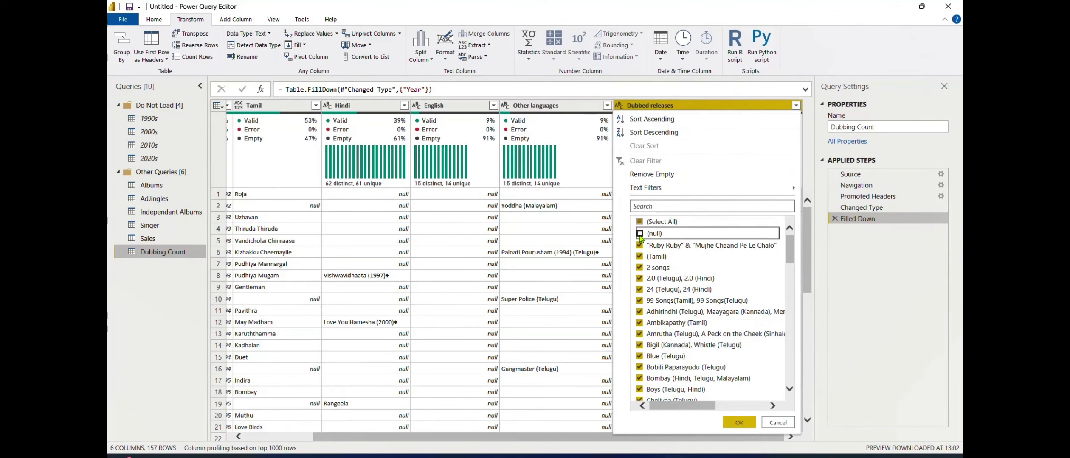
left_click(737, 423)
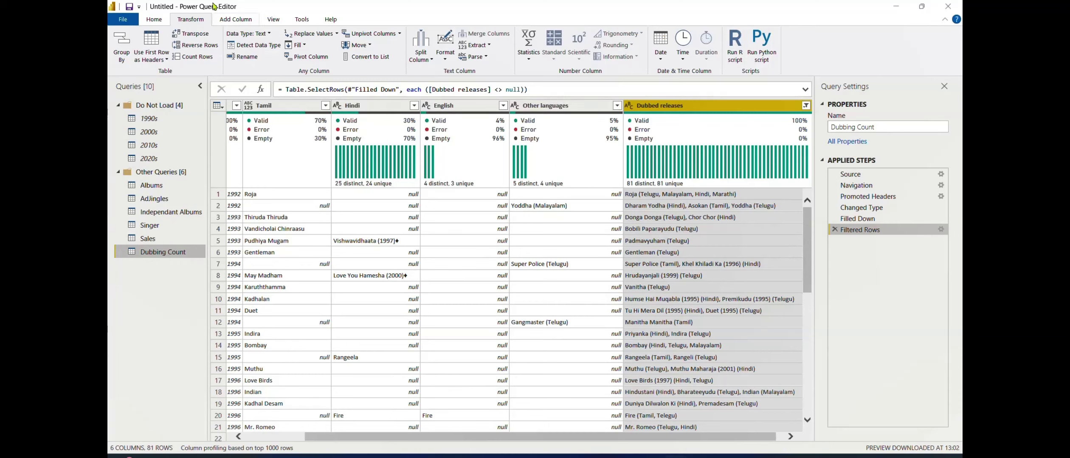
Start a custom column named Dubbing Count in the Dubbing Count query.
left_click(245, 19)
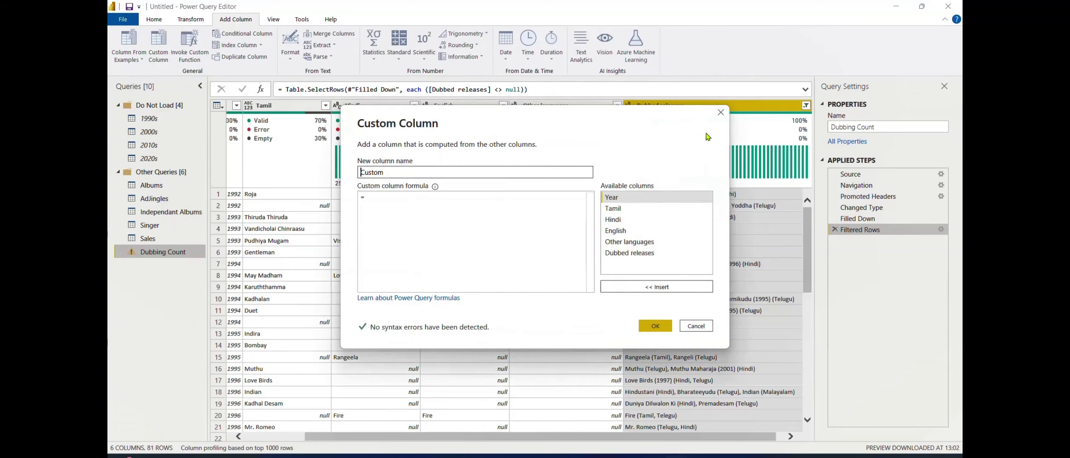
double_click(417, 170)
type("Dubbing Coun")
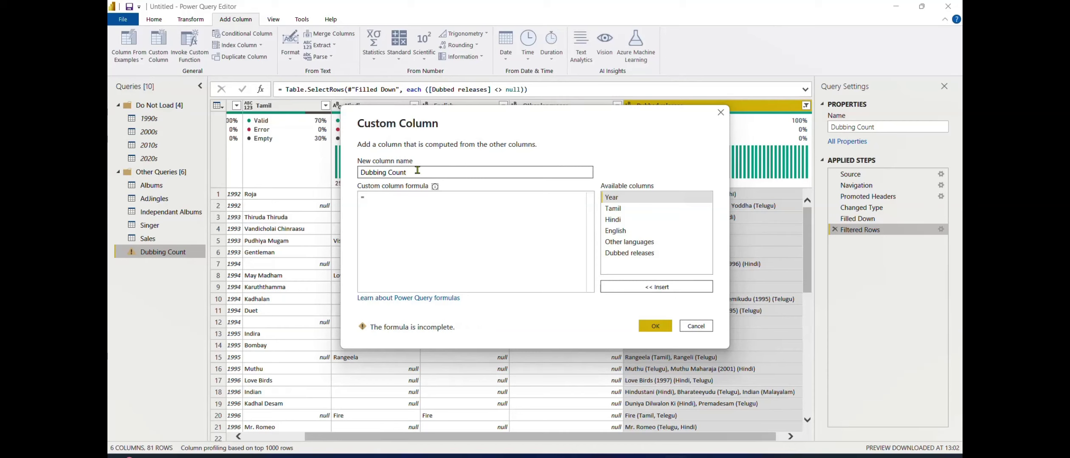
key("Tab")
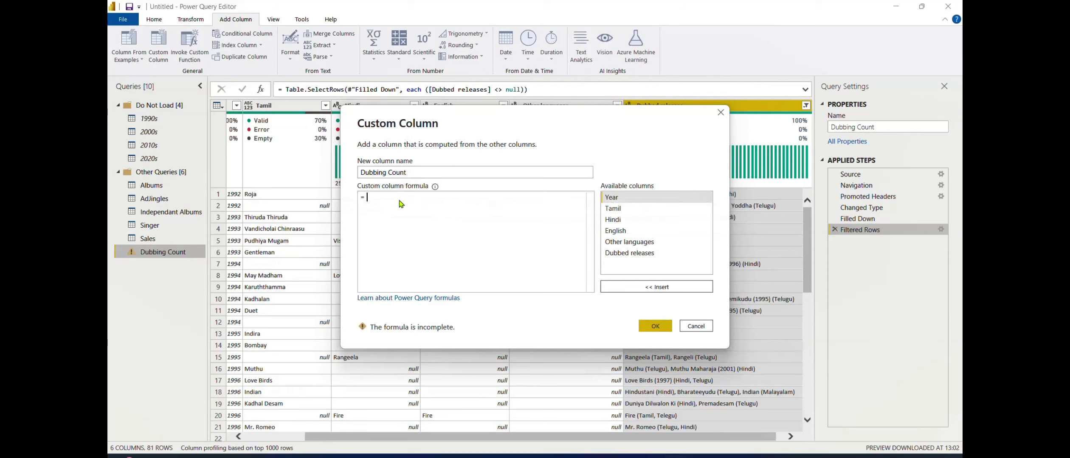
Begin the custom column's formula with the Text.PositionOfAny function, removing the duplicated Text prefix.
type("Tex.P")
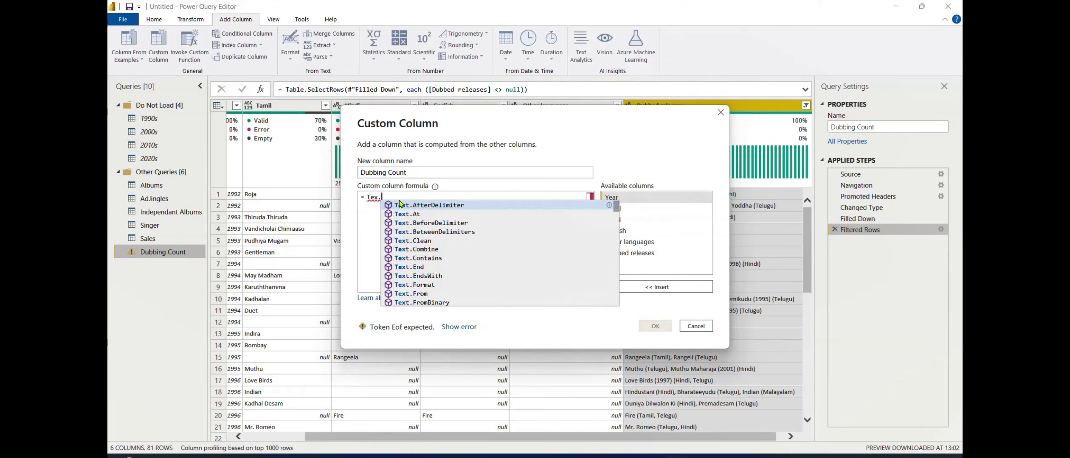
key("BackSpace")
key("BackSpace")
type("t")
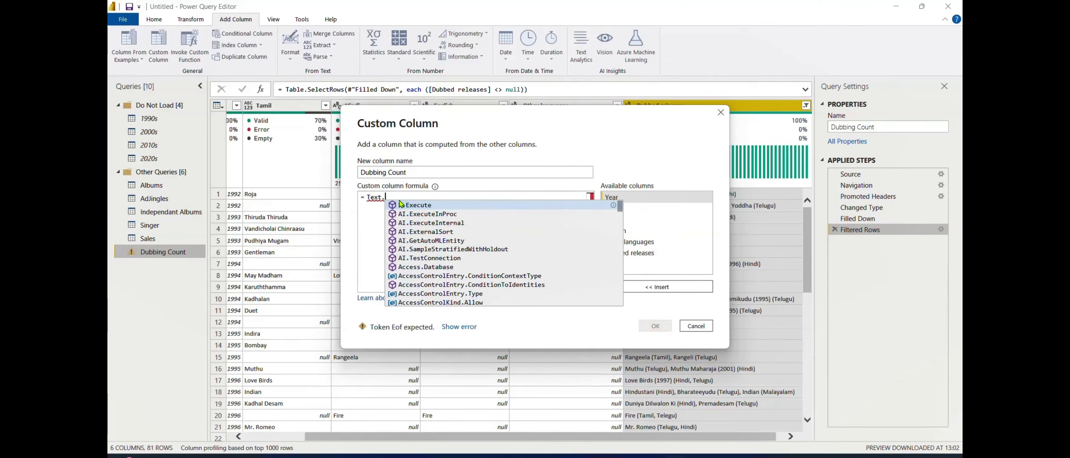
type(".")
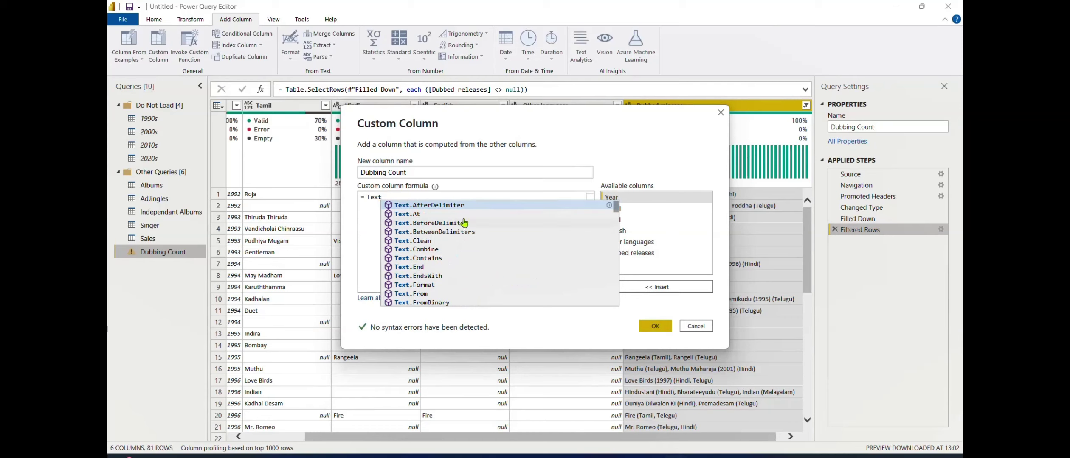
type("Pos")
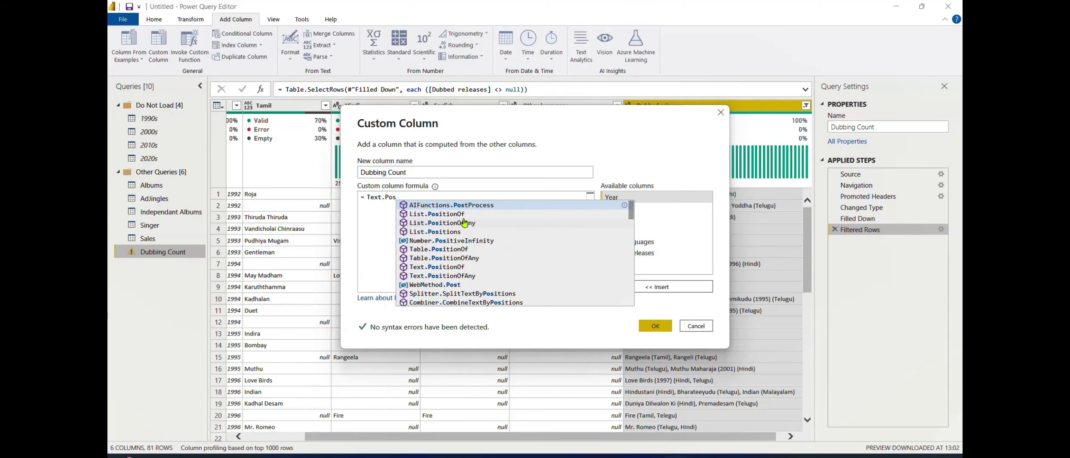
type("it")
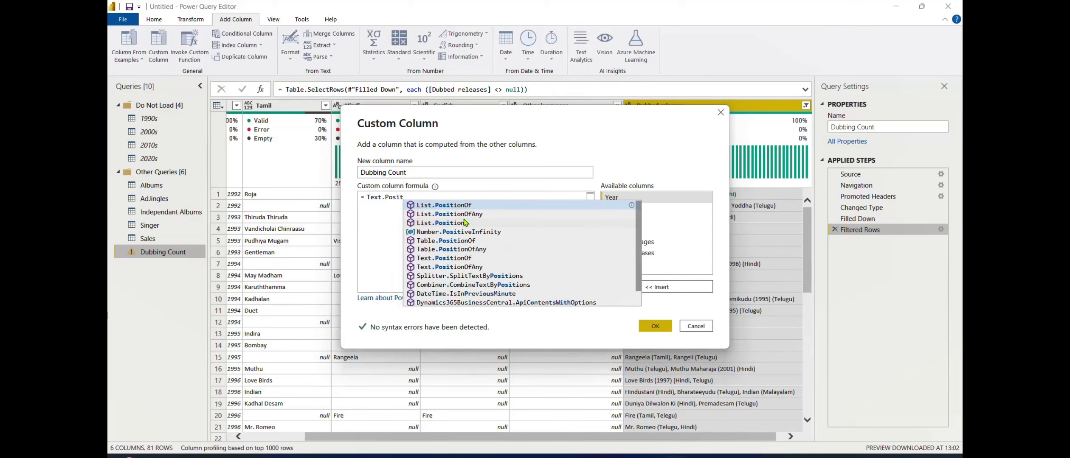
left_click(467, 267)
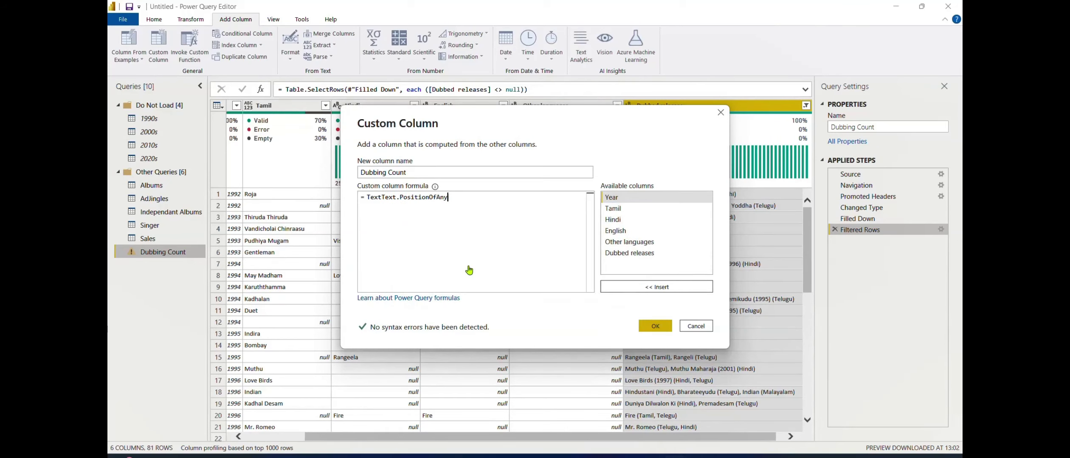
left_click(381, 197)
key("BackSpace")
key("BackSpace")
key("BackSpace")
key("BackSpace")
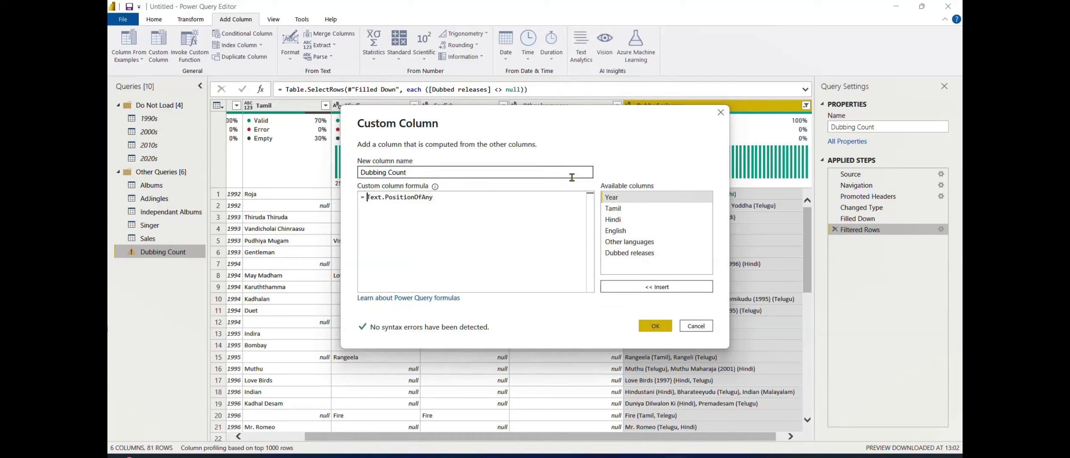
Supply the Dubbed releases column as the first argument of Text.PositionOfAny.
key("Right")
key("Right")
key("Right")
key("Right")
key("Right")
key("Right")
key("Right")
key("Right")
key("Right")
type("(")
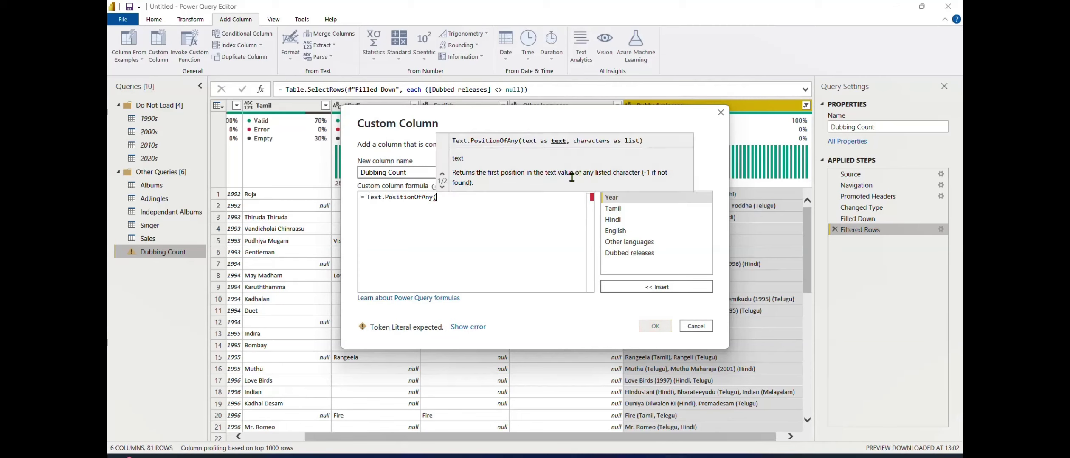
left_click(661, 252)
left_click(645, 288)
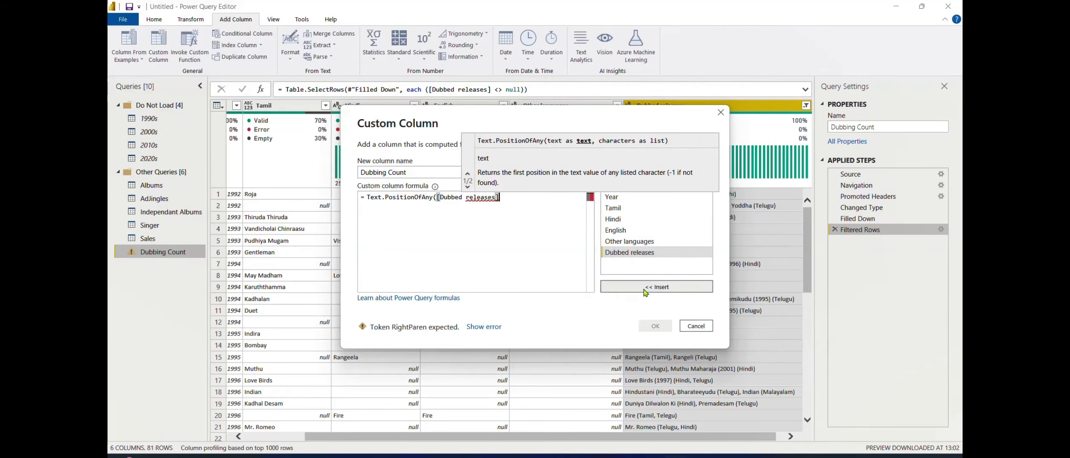
type(",")
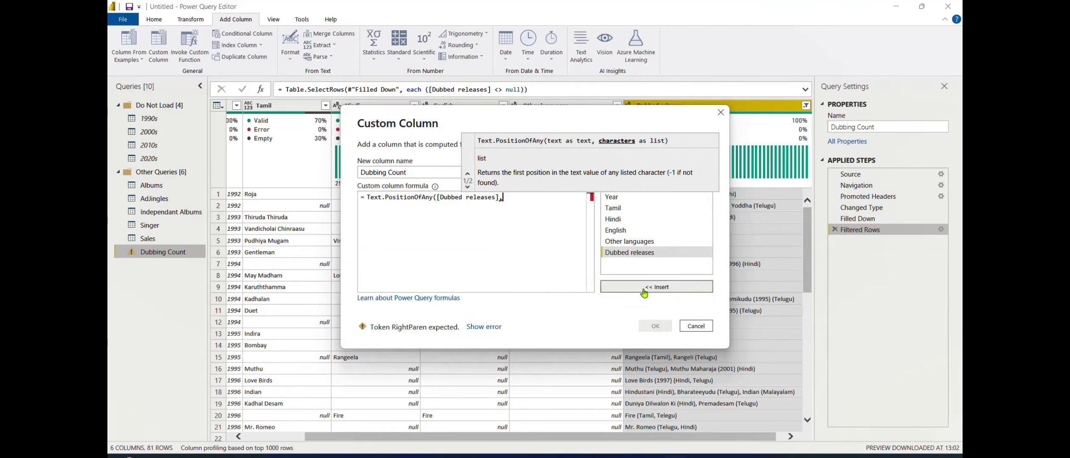
Complete the formula with the {","} list and Occurrence.All, create the column, and preview the first row's list.
type("{")
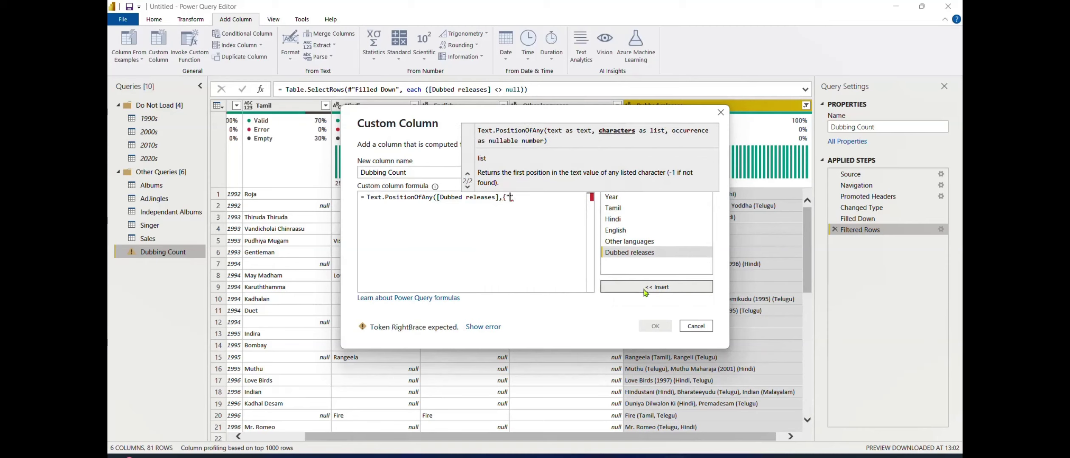
type("\",\"},Occ")
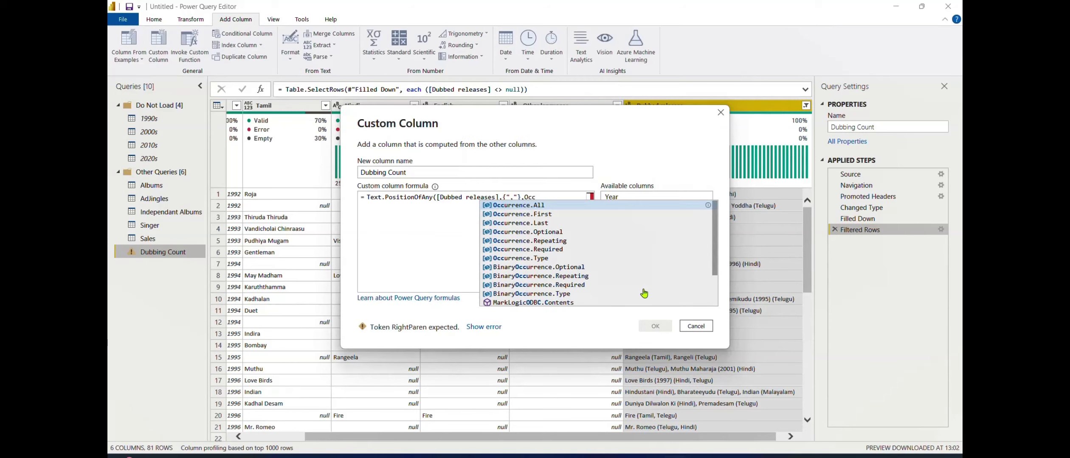
left_click(517, 206)
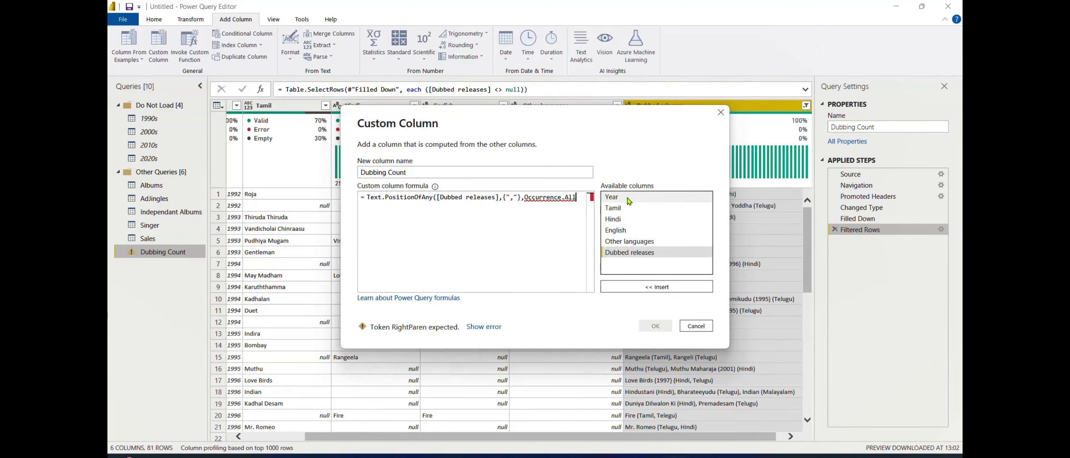
type(")")
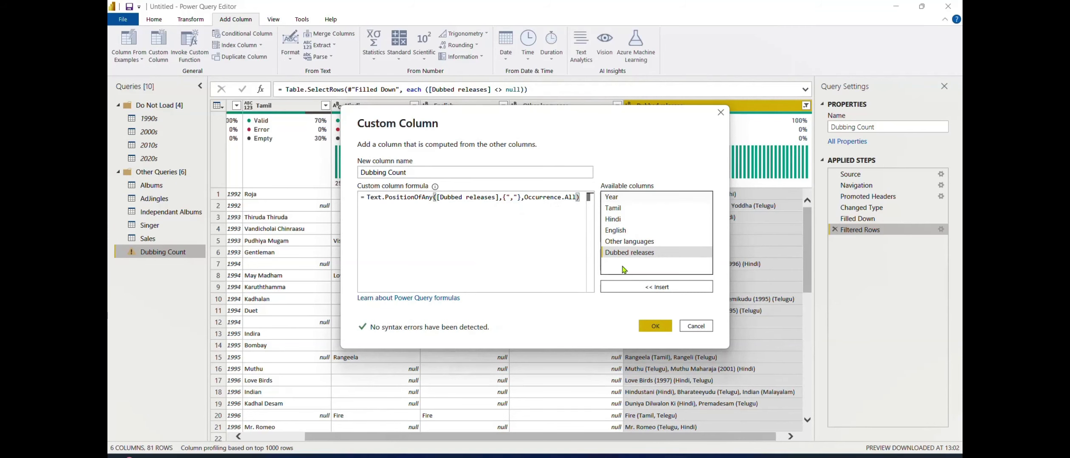
left_click(660, 330)
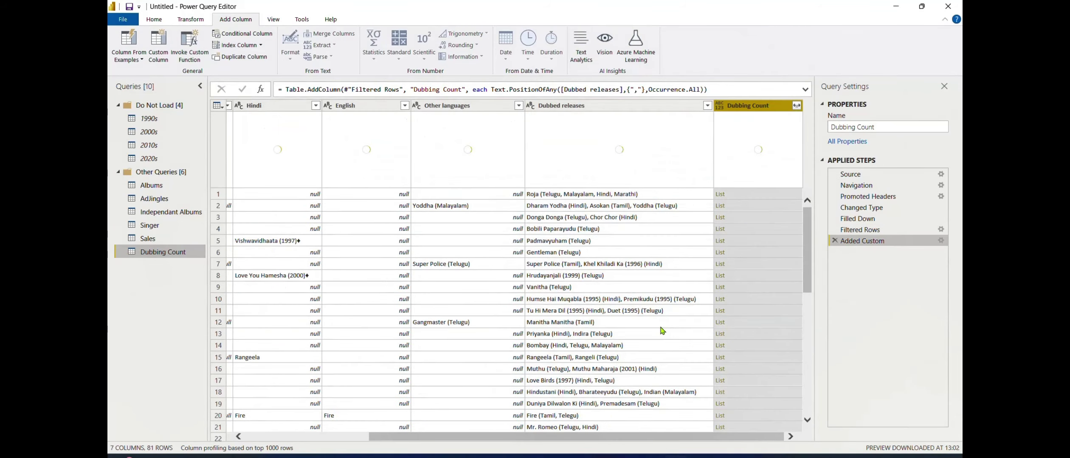
left_click(769, 196)
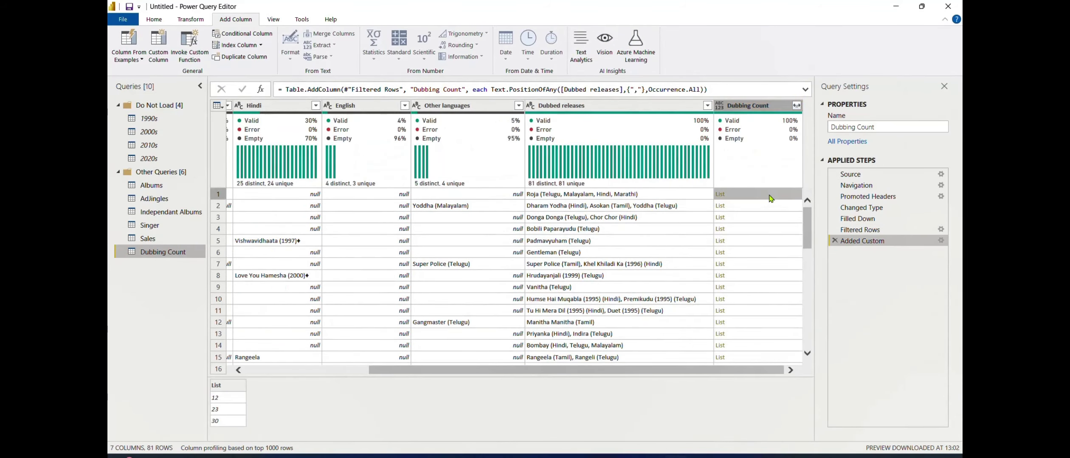
Edit the Dubbing Count column's formula to wrap Text.PositionOfAny in List.Count and add 1 to the result.
left_click(940, 242)
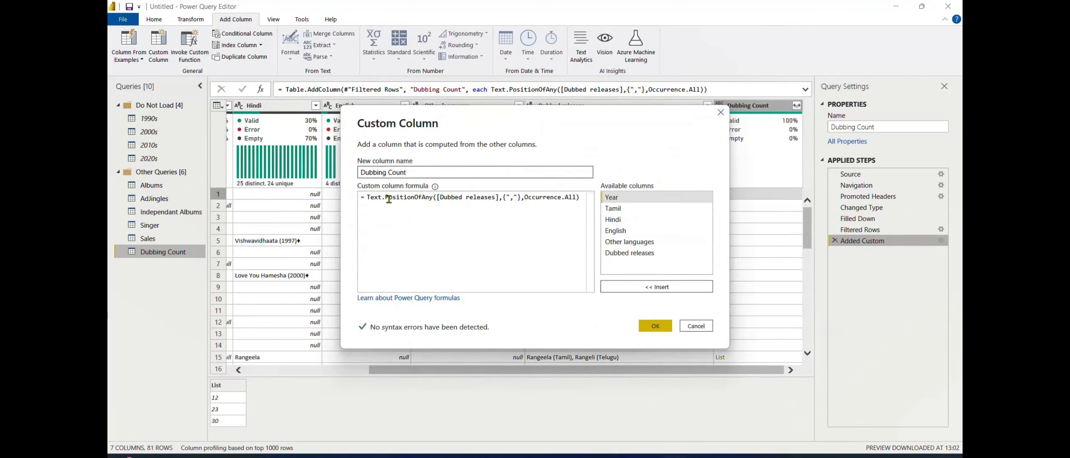
left_click(367, 198)
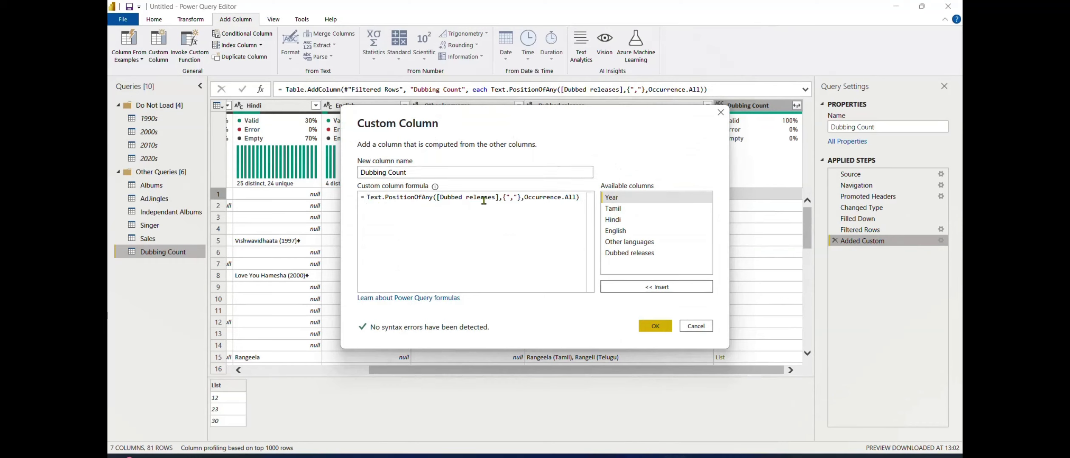
type("C")
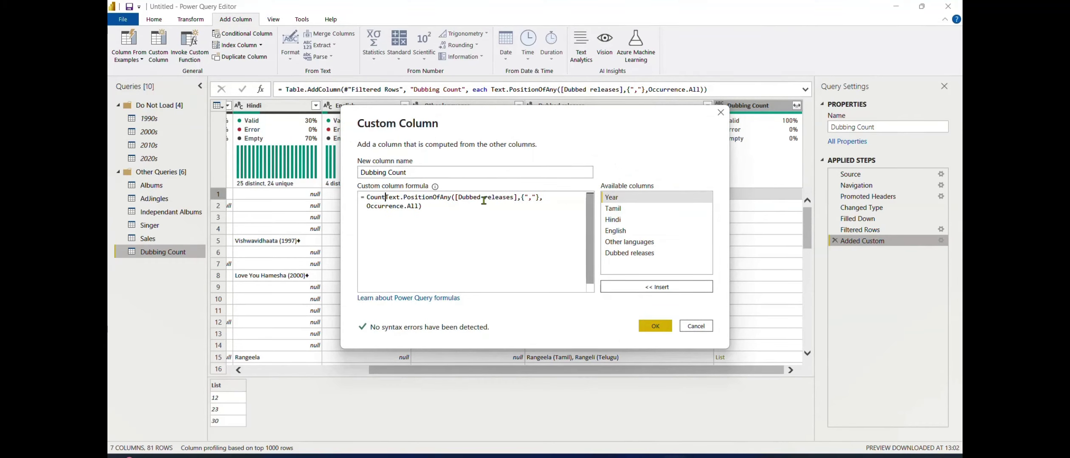
key("BackSpace")
type("List.")
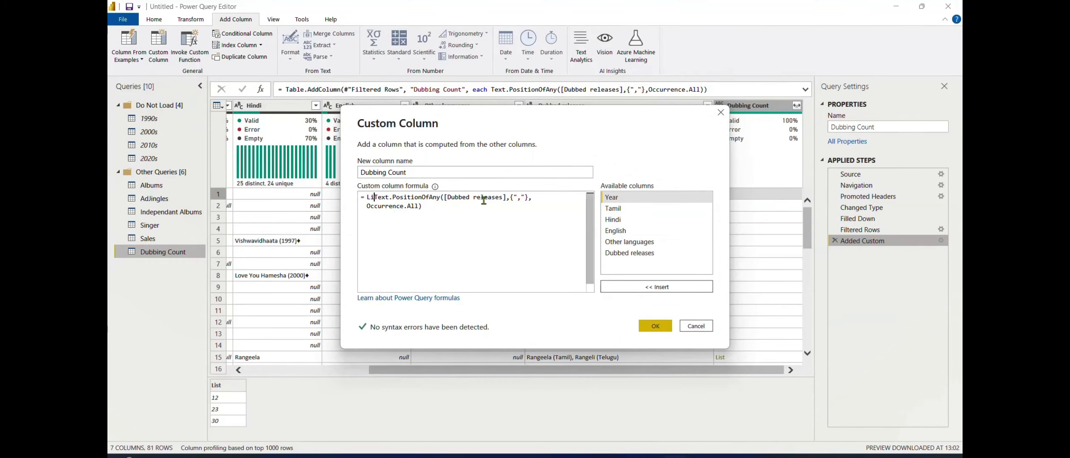
type("Count")
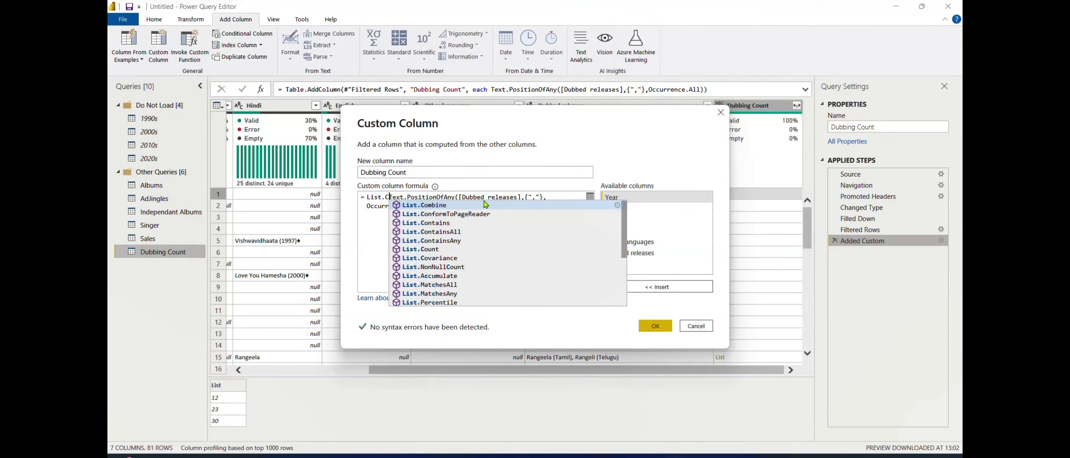
type("(")
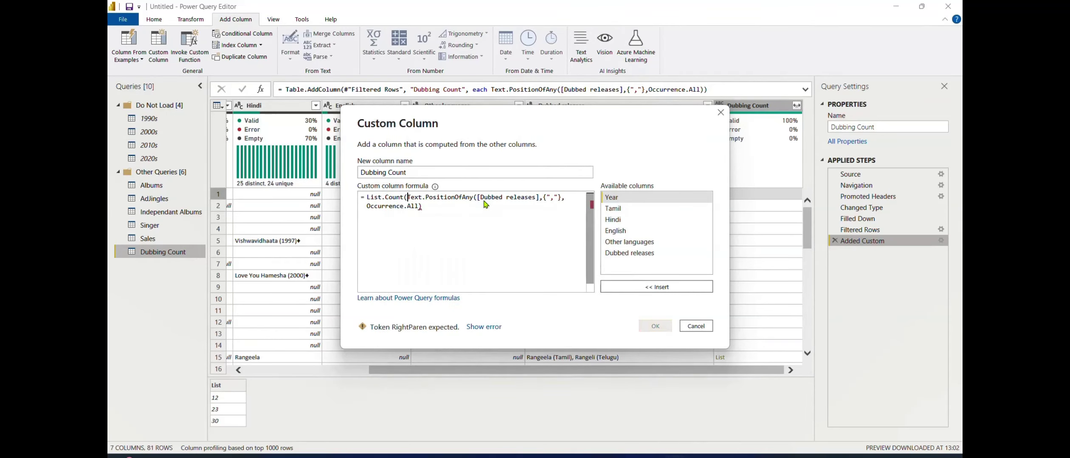
left_click(437, 216)
type(")")
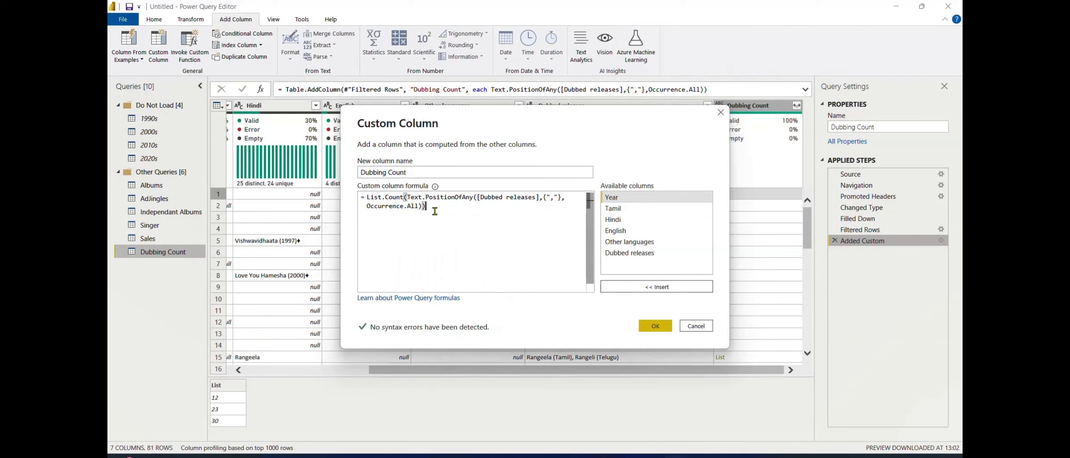
type("+1")
left_click(656, 326)
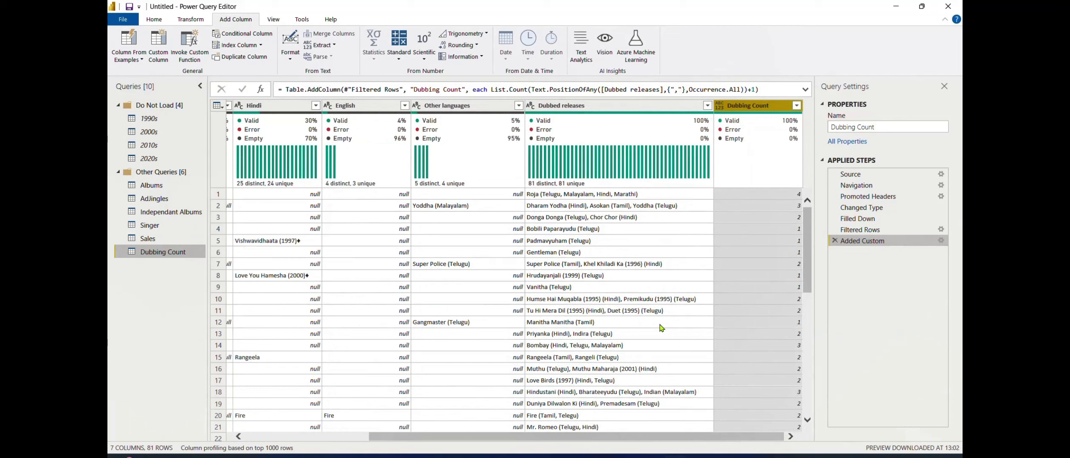
Rename the Dubbing Count query as Dubbed Movies.
double_click(864, 128)
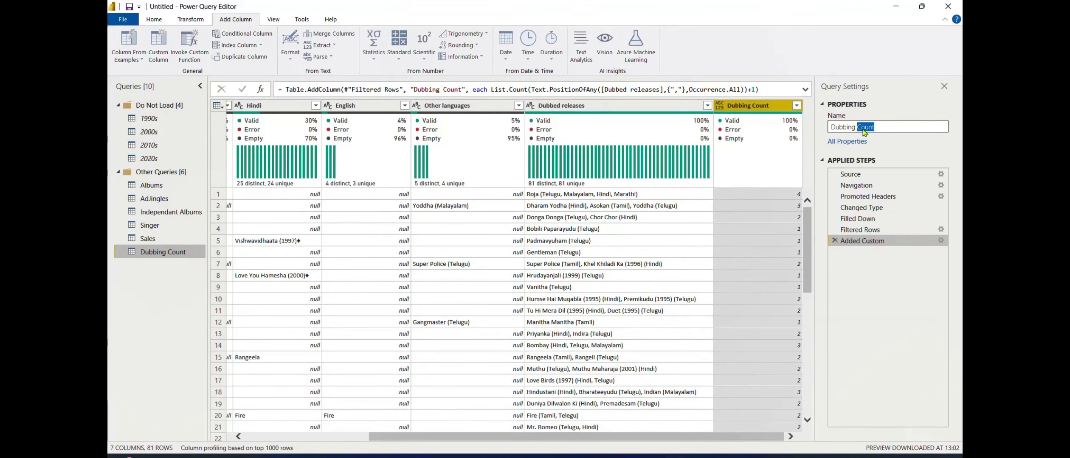
key("BackSpace")
key("BackSpace")
key("BackSpace")
type("ed Movies")
key("Return")
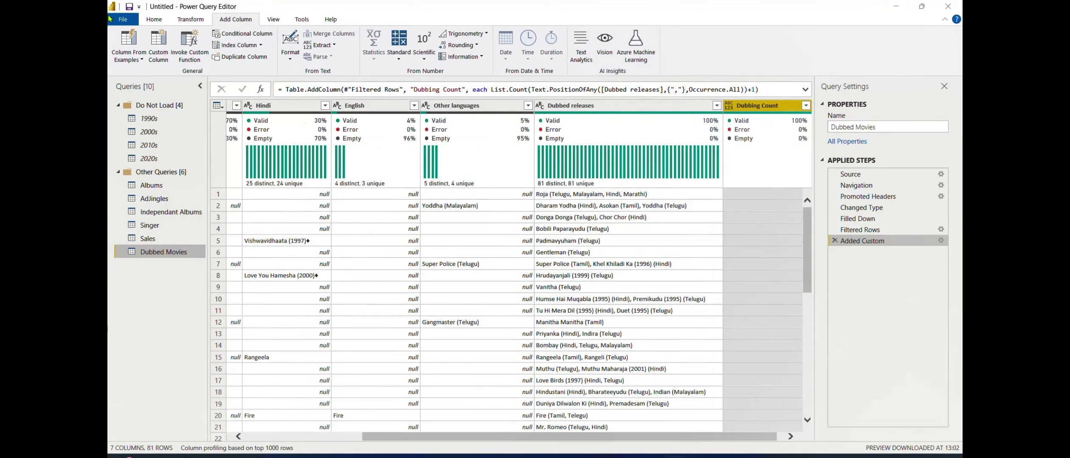
Close the query editor with the changes applied, and collapse the Properties and Fields panes in the Power BI Desktop model view.
left_click(128, 22)
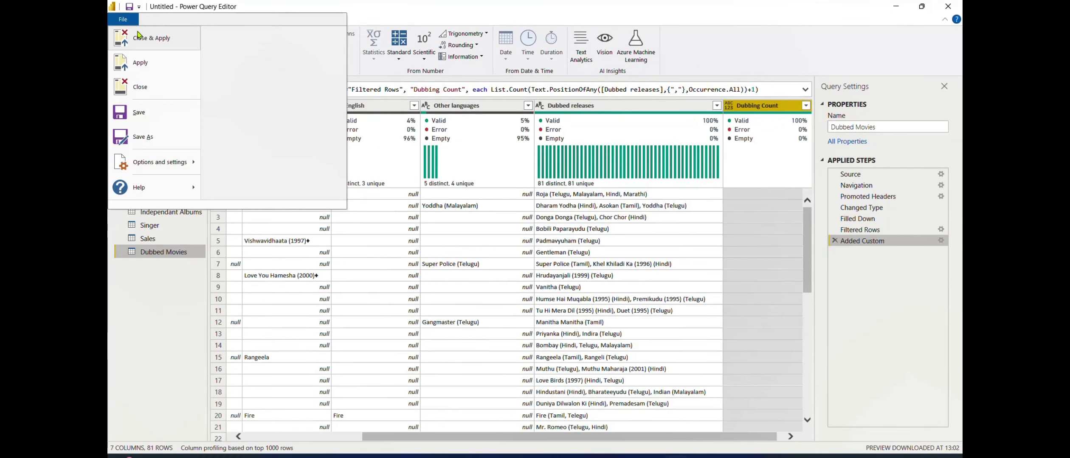
left_click(124, 20)
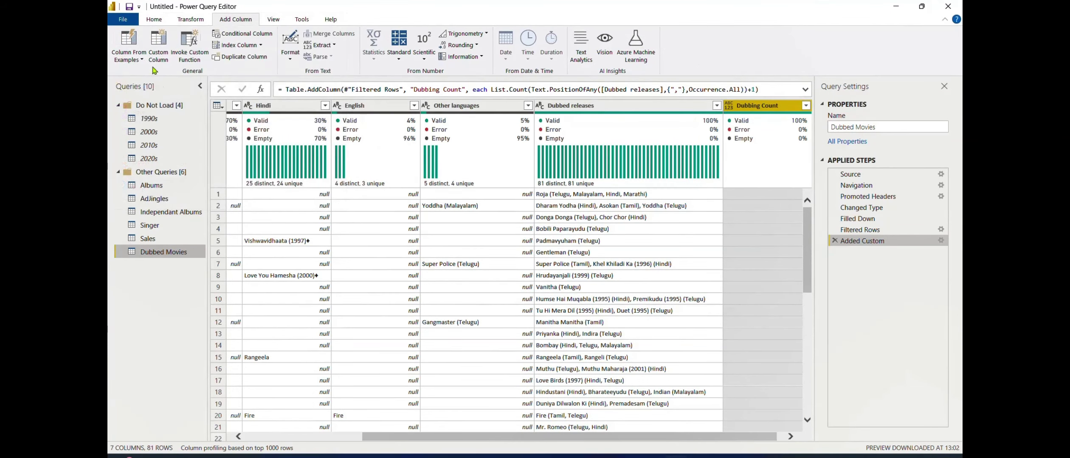
key("alt+Tab")
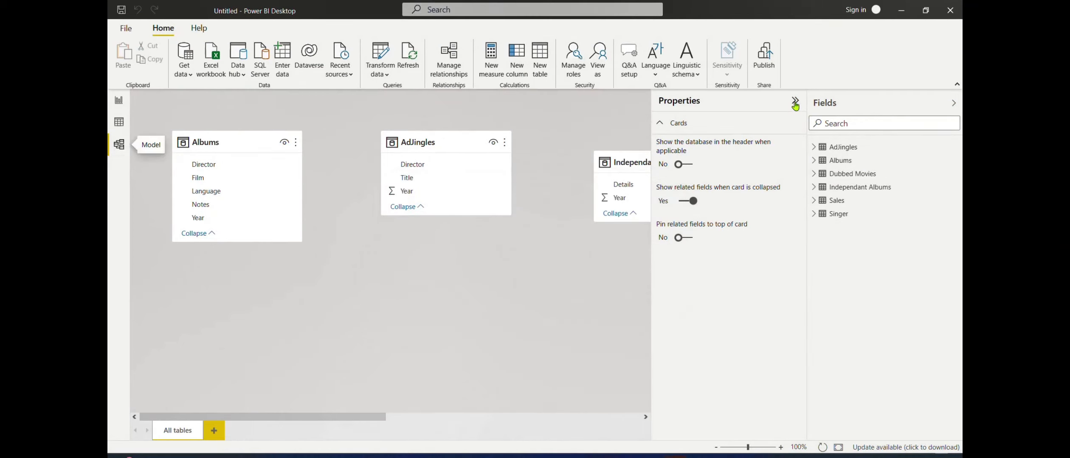
left_click(795, 103)
left_click(953, 103)
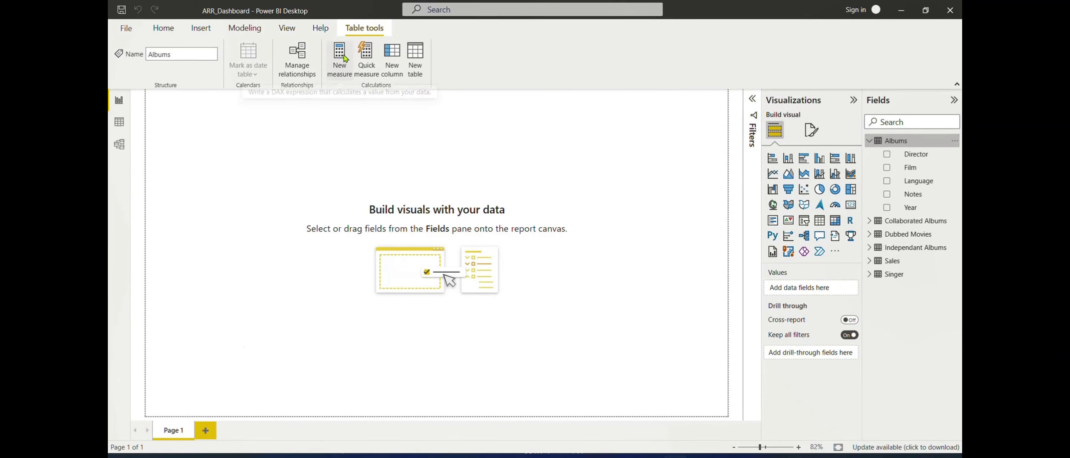
Create a measure in the Albums table defined as Movies Count = COUNT(Albums[Film]).
left_click(346, 58)
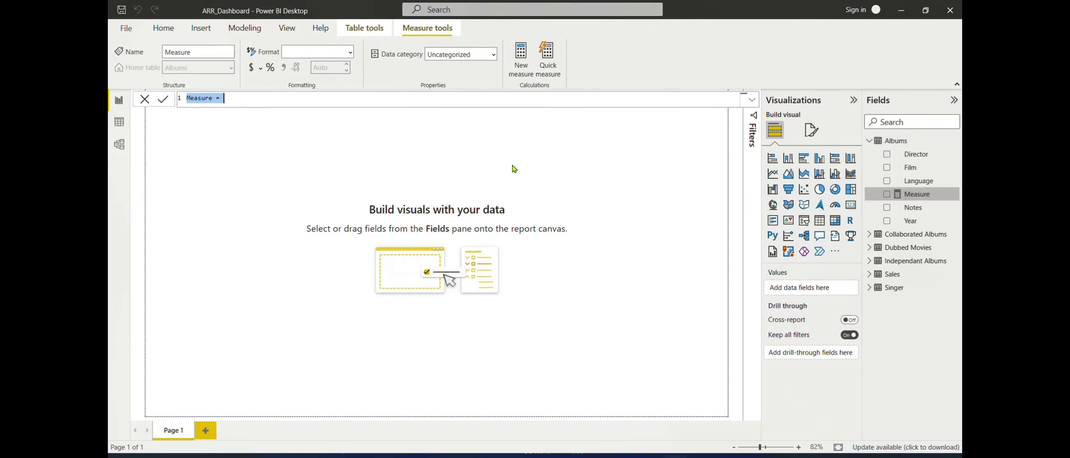
type("Movies Count = ")
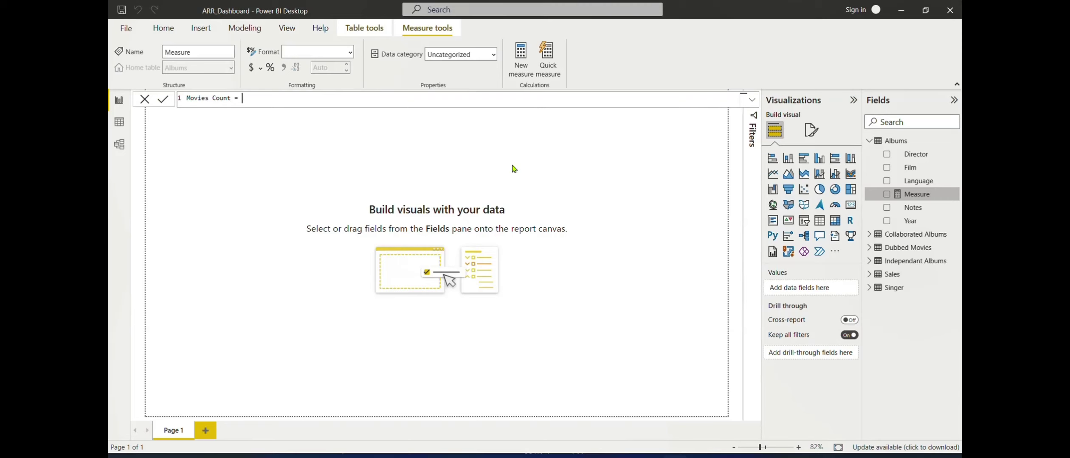
type("COUN")
key("Tab")
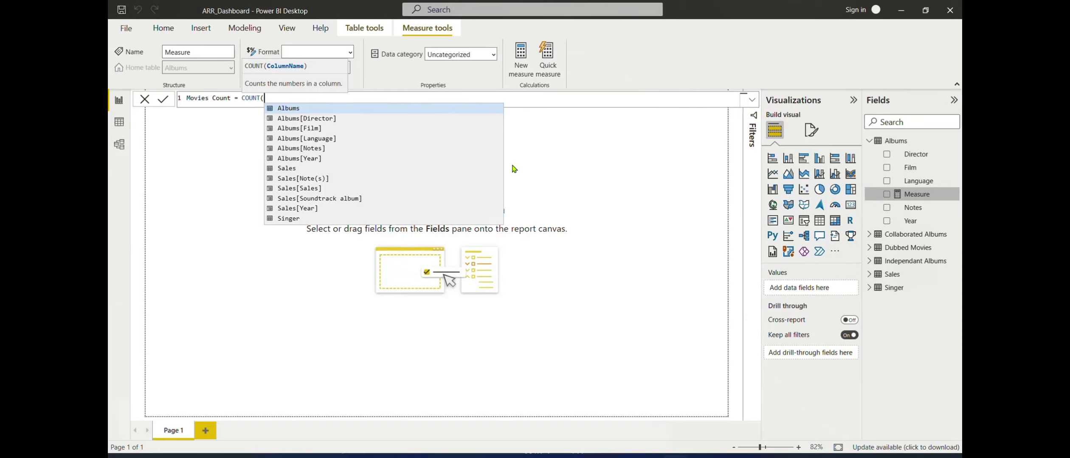
key("Down")
key("Down")
key("Tab")
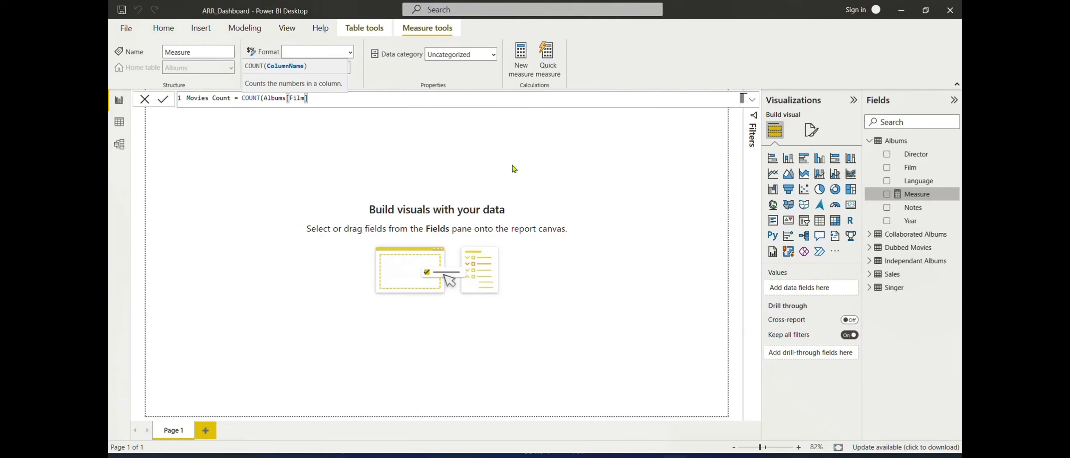
type(")")
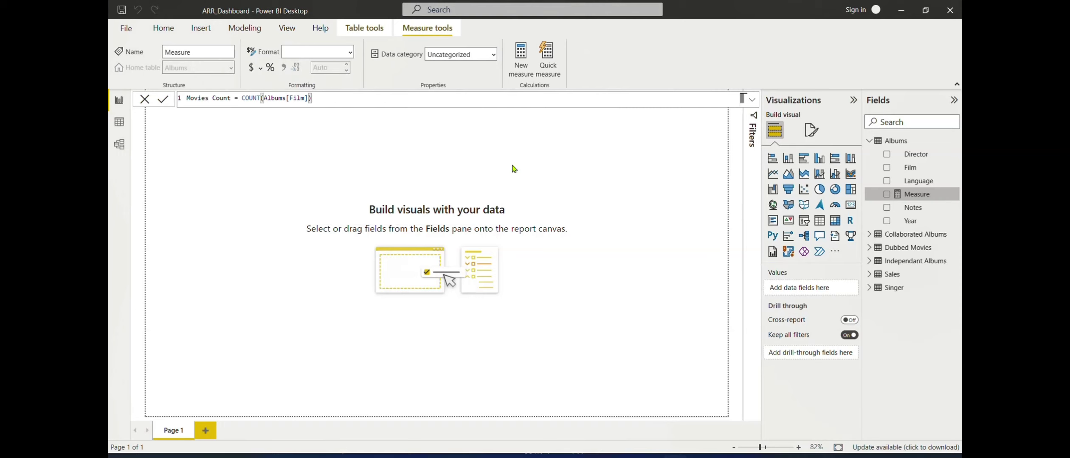
key("Return")
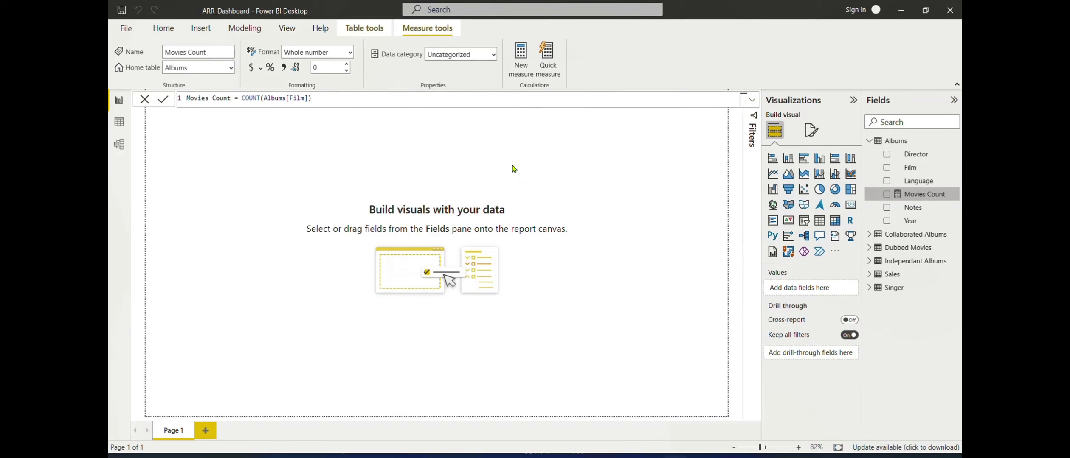
Check the Movies Count measure in a temporary card visual and delete the card.
left_click(616, 209)
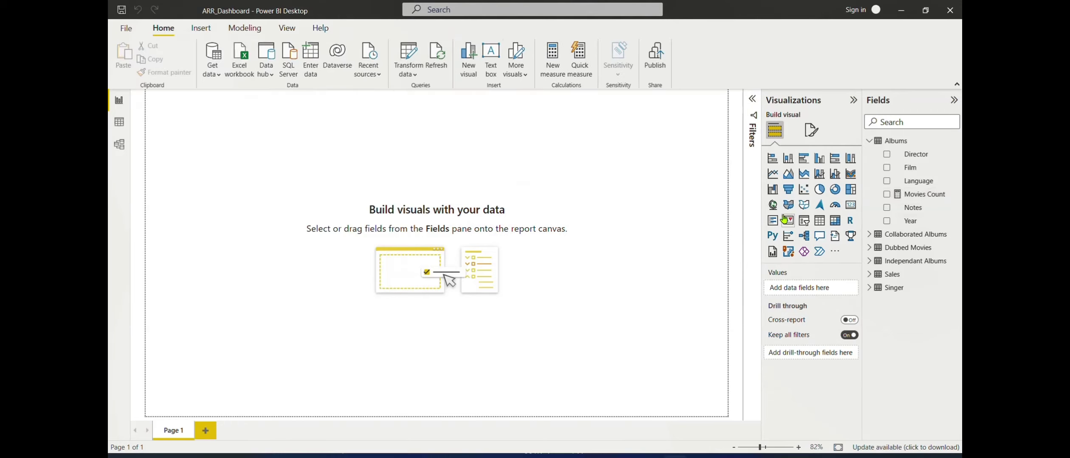
left_click(850, 206)
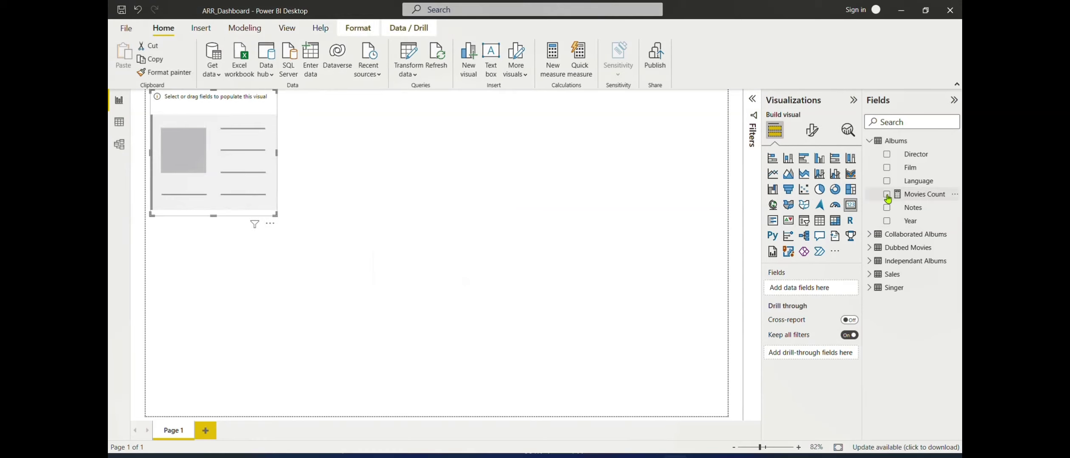
left_click(886, 195)
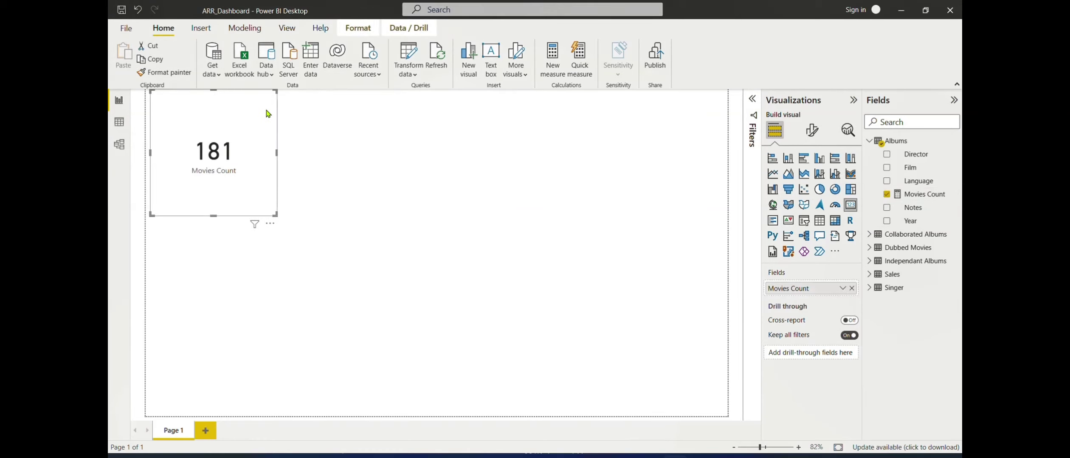
key("Delete")
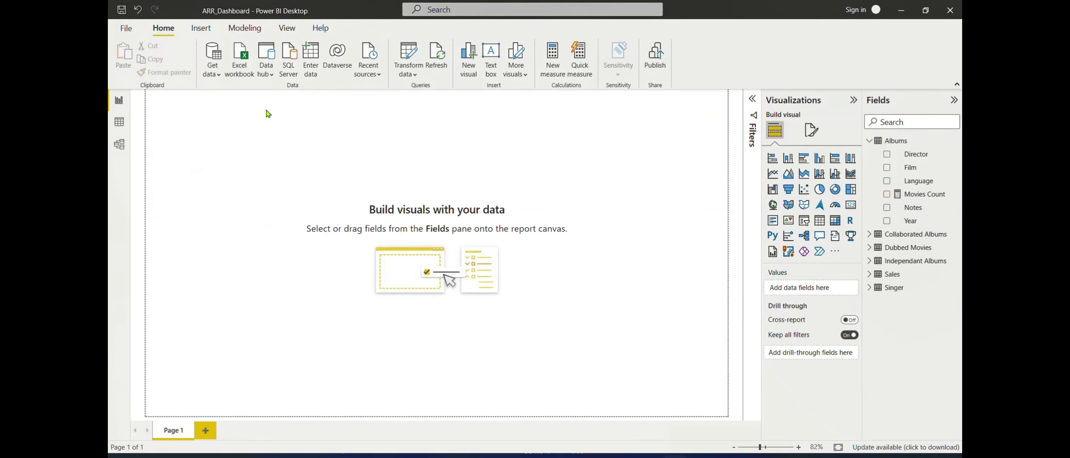
Create and load an empty table named # Measures, and expand it in the field list.
left_click(907, 144)
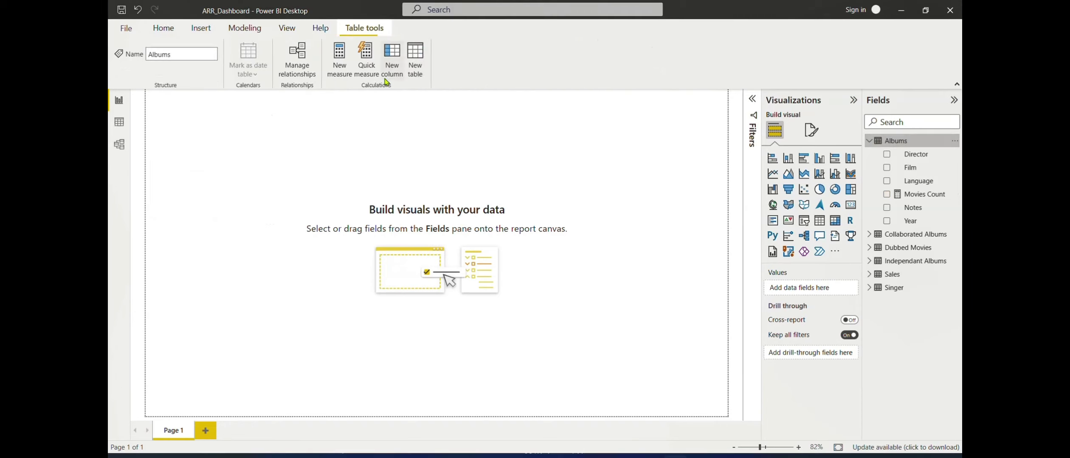
left_click(169, 34)
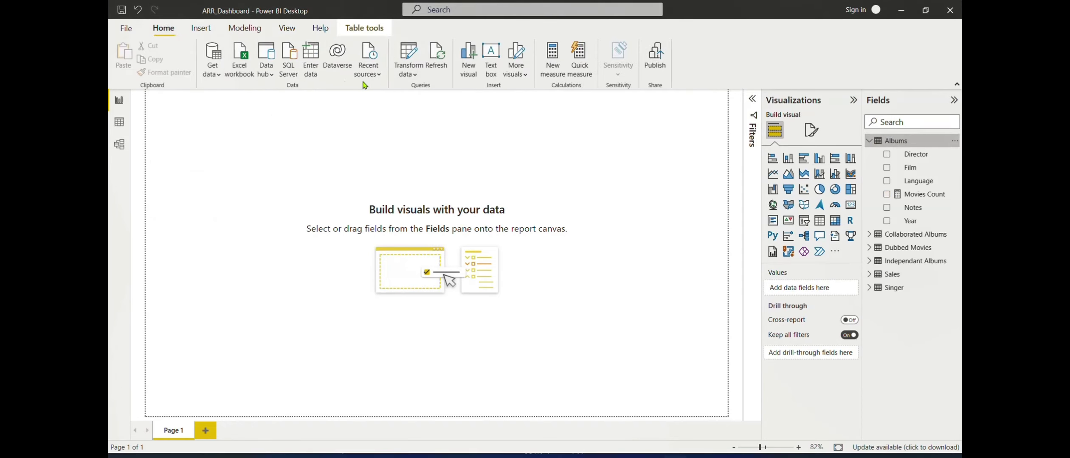
left_click(313, 65)
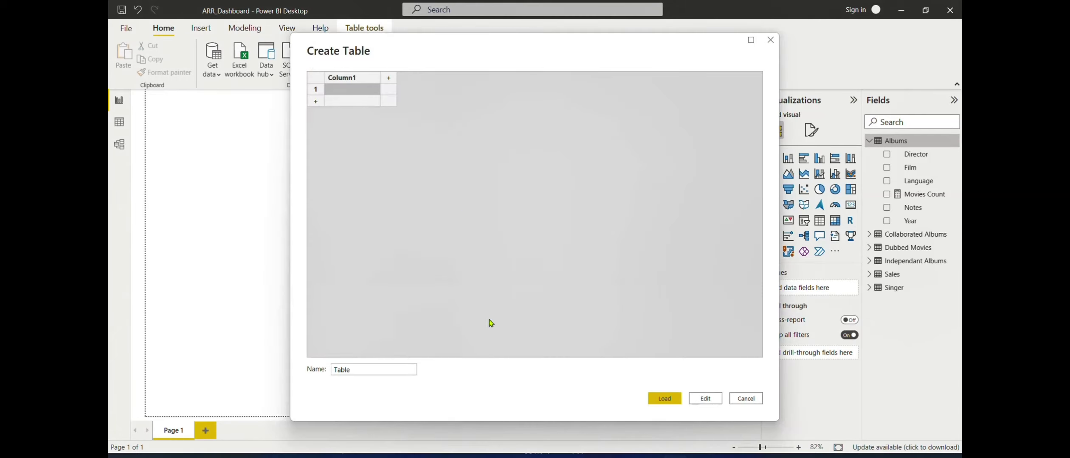
double_click(343, 369)
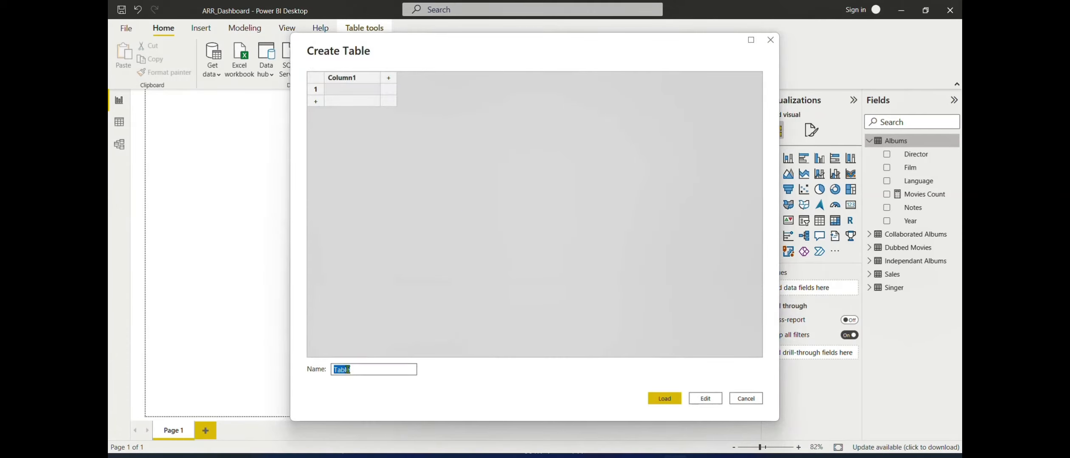
type("# Measures")
left_click(677, 401)
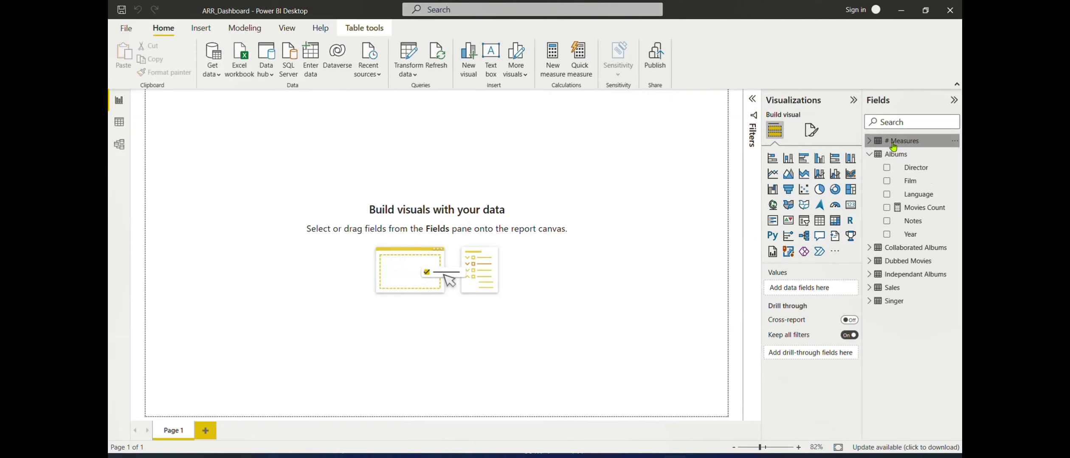
left_click(872, 141)
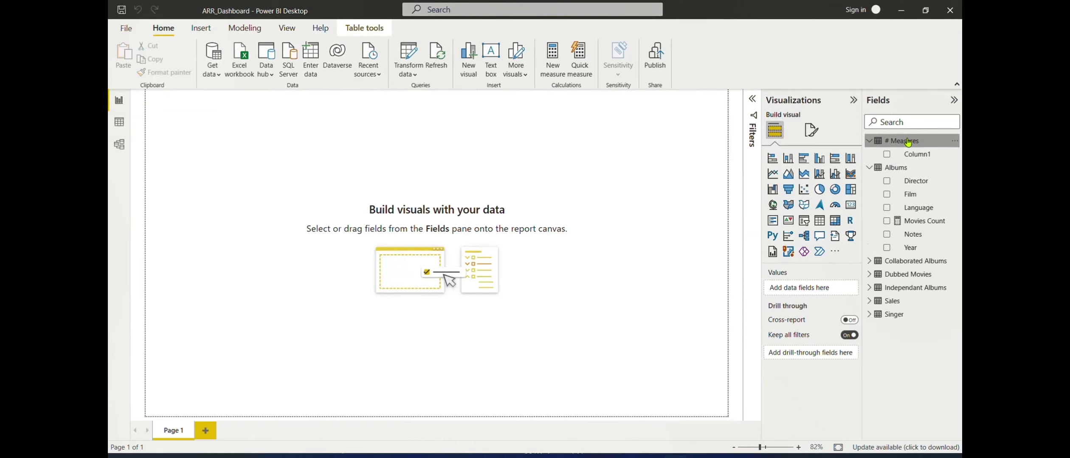
Set the Movies Count measure's home table to # Measures in the model view.
left_click(119, 145)
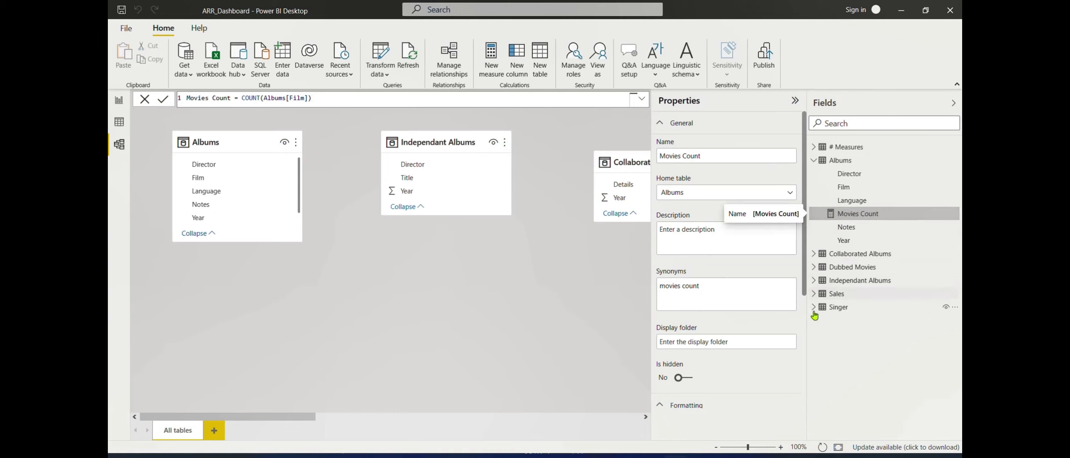
left_click(727, 193)
left_click(700, 208)
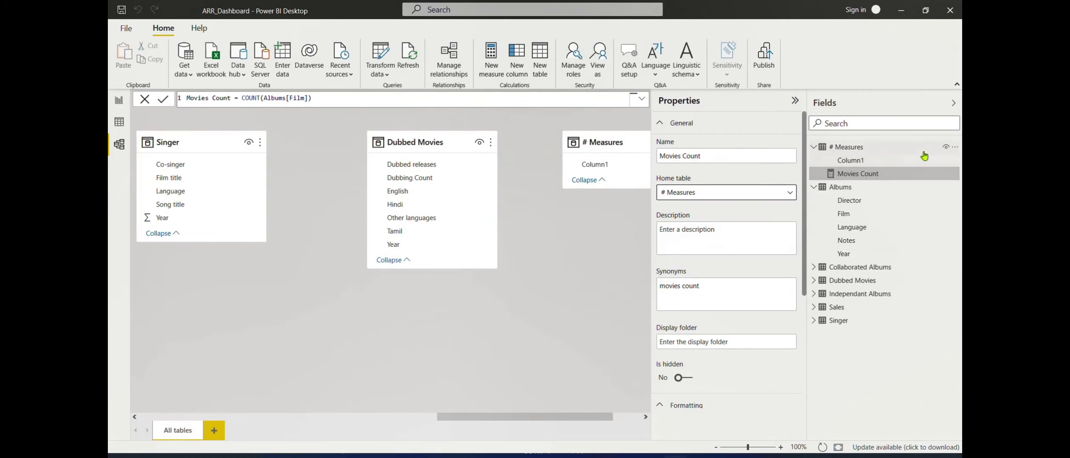
Delete Column1 from the # Measures table and return to the report view.
left_click(956, 163)
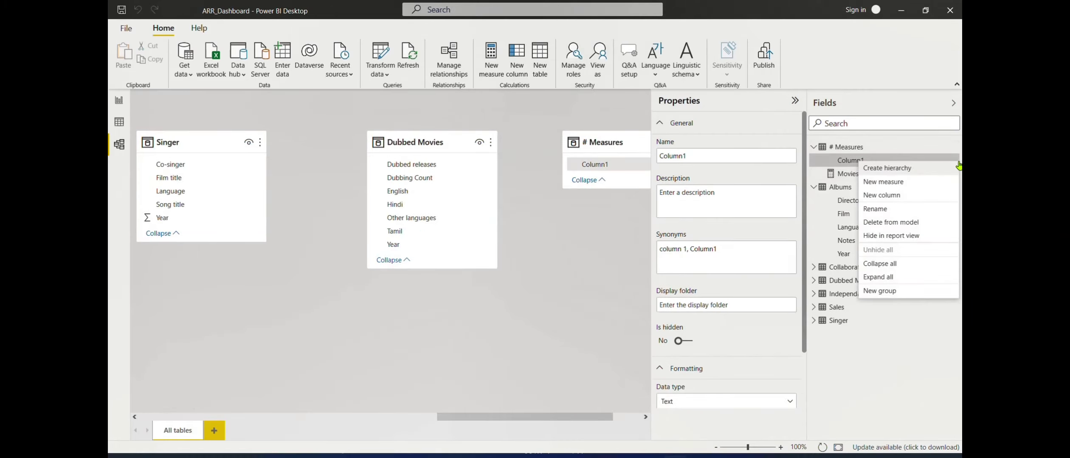
left_click(887, 223)
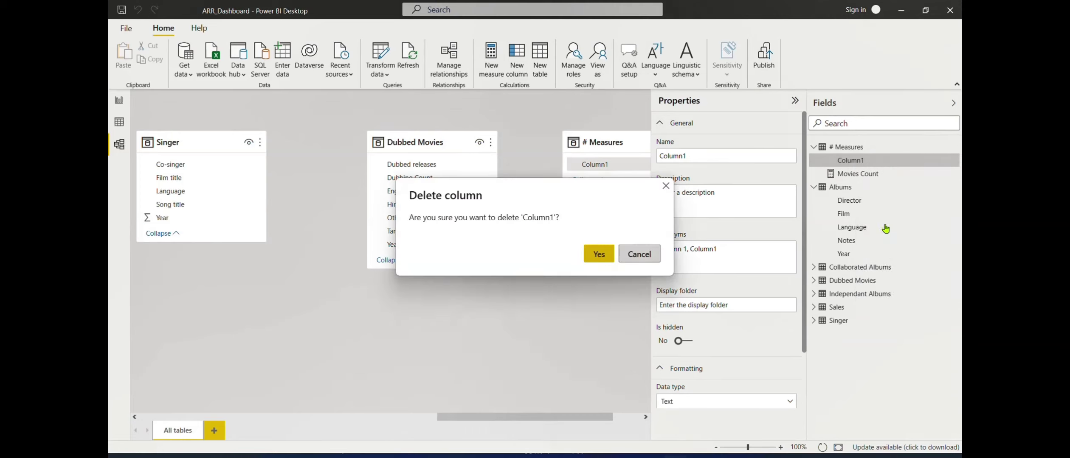
left_click(593, 255)
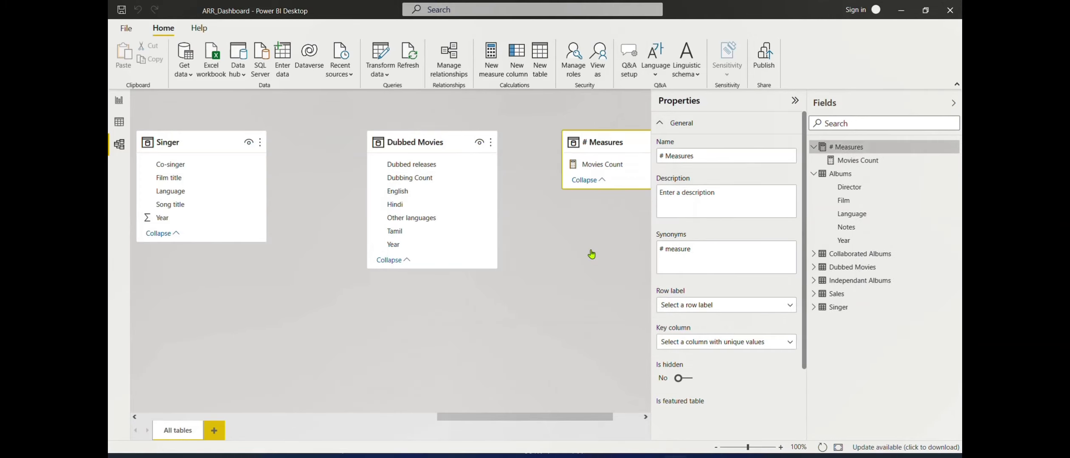
left_click(119, 102)
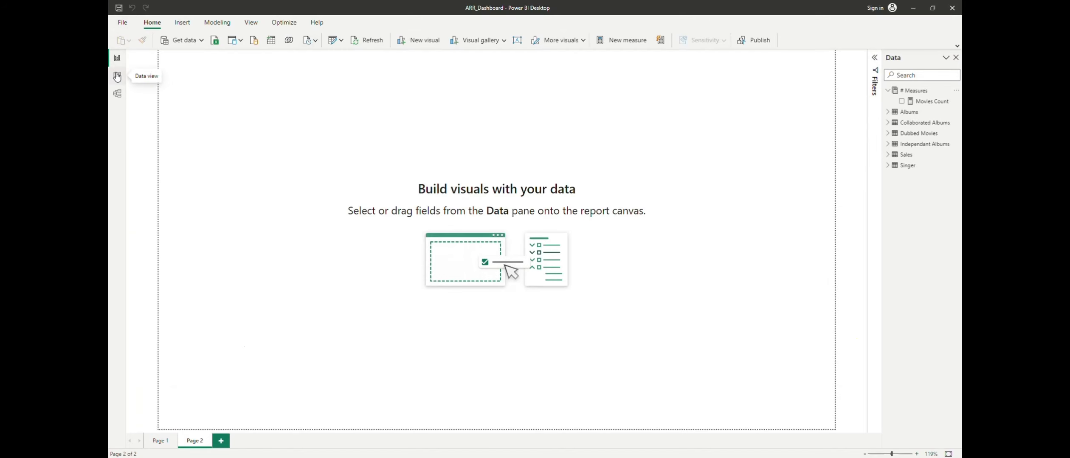
Filter the Albums table's Film column to Roja in the data view and read that film's Notes entry.
left_click(118, 76)
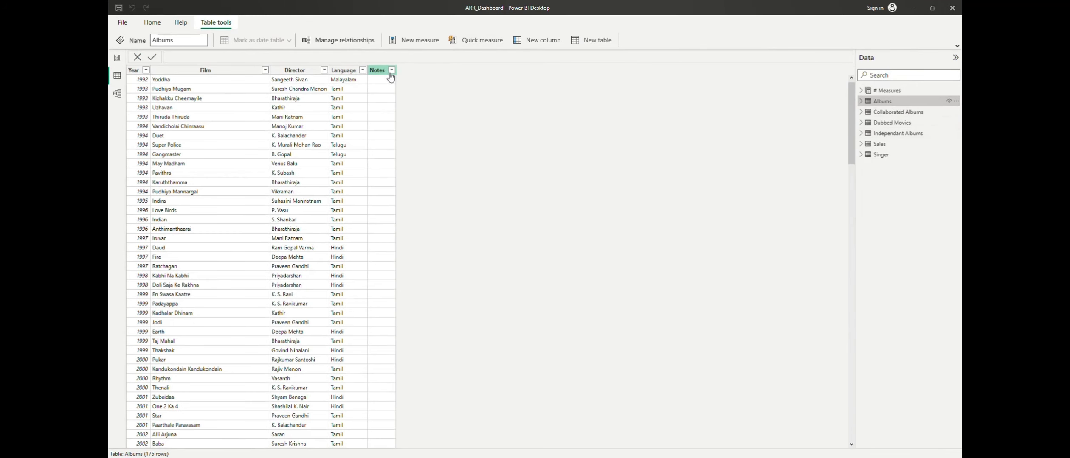
left_click(392, 70)
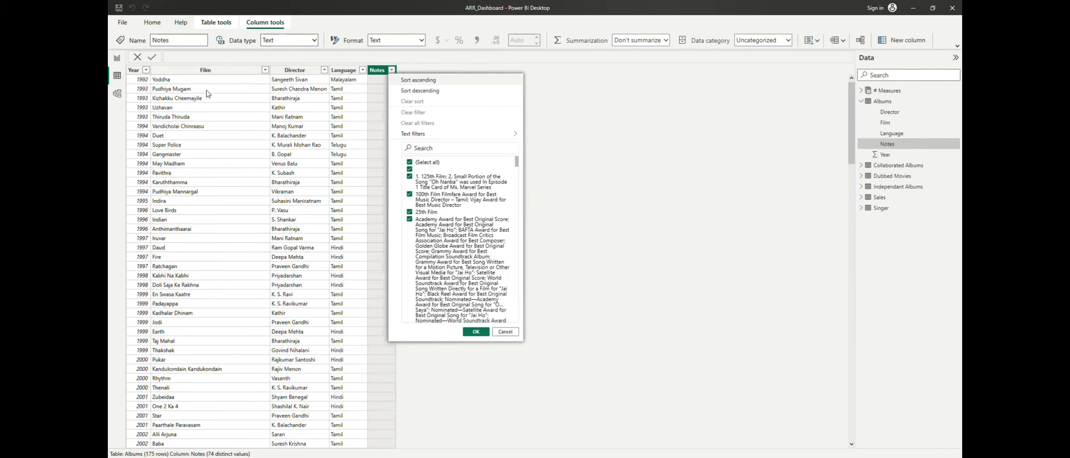
left_click(266, 70)
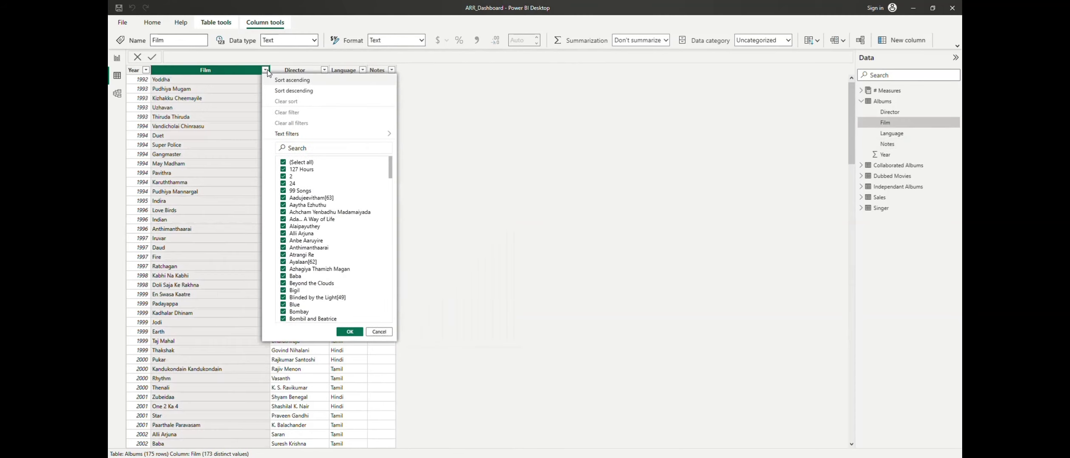
type("Roja")
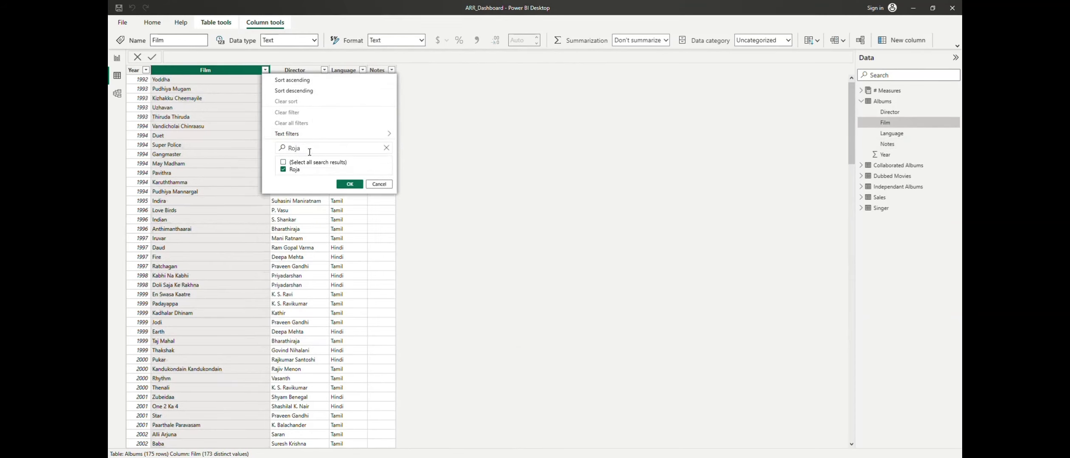
left_click(307, 164)
left_click(351, 187)
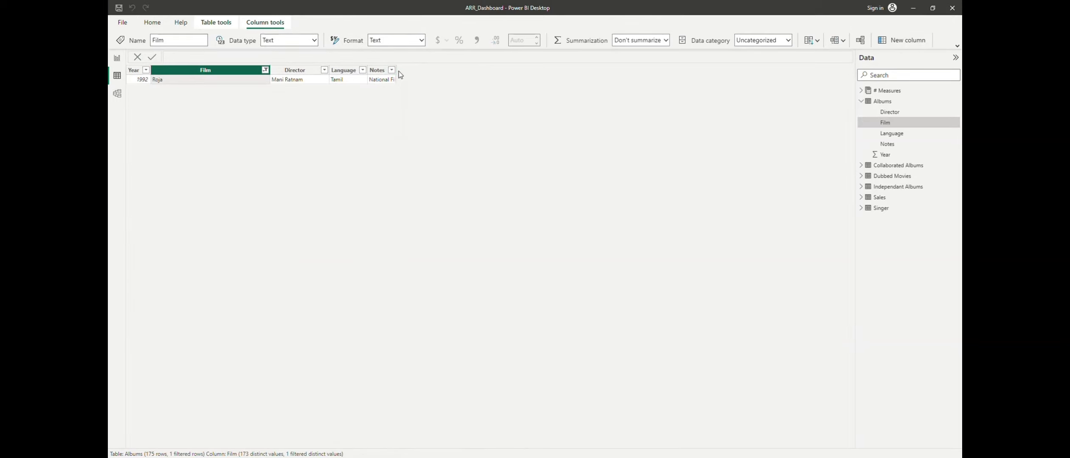
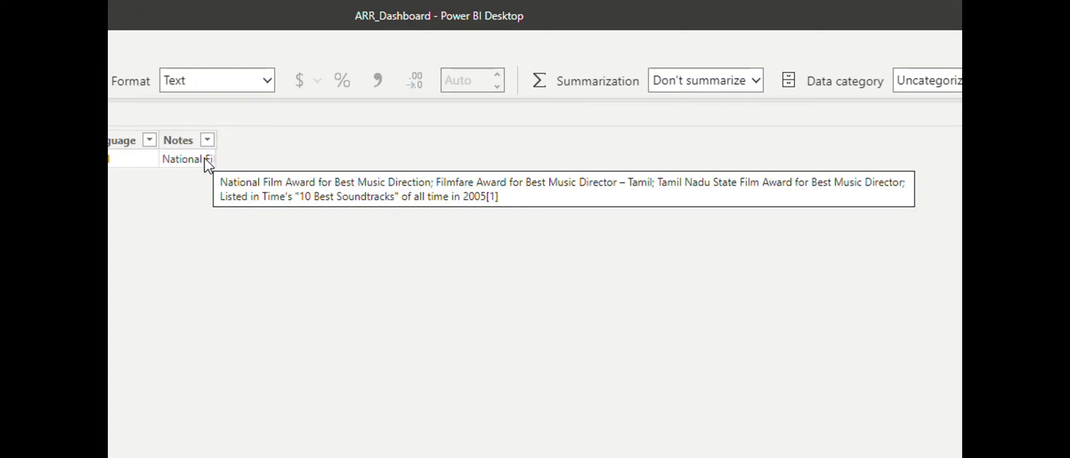
Return to the report view and start a National Awards Won measure in the # Measures table with the CALCULATE function.
left_click(114, 60)
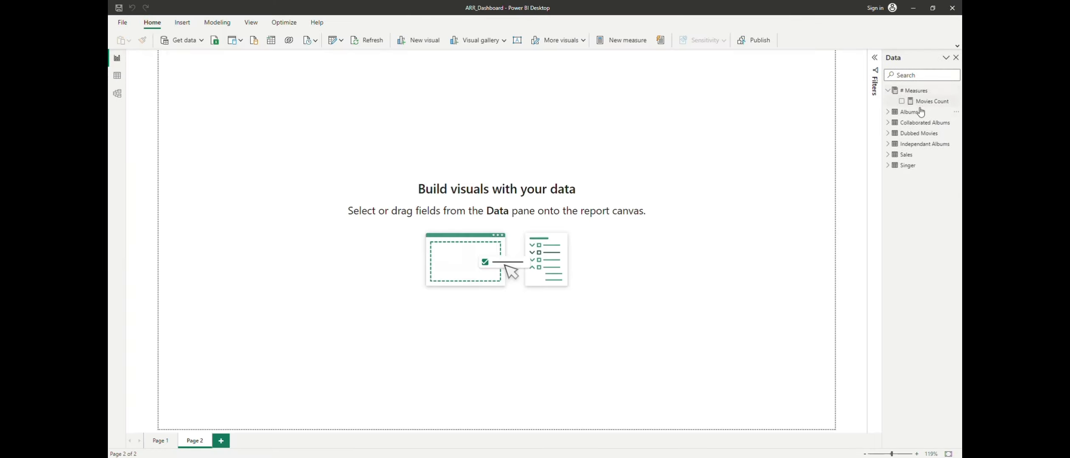
left_click(924, 94)
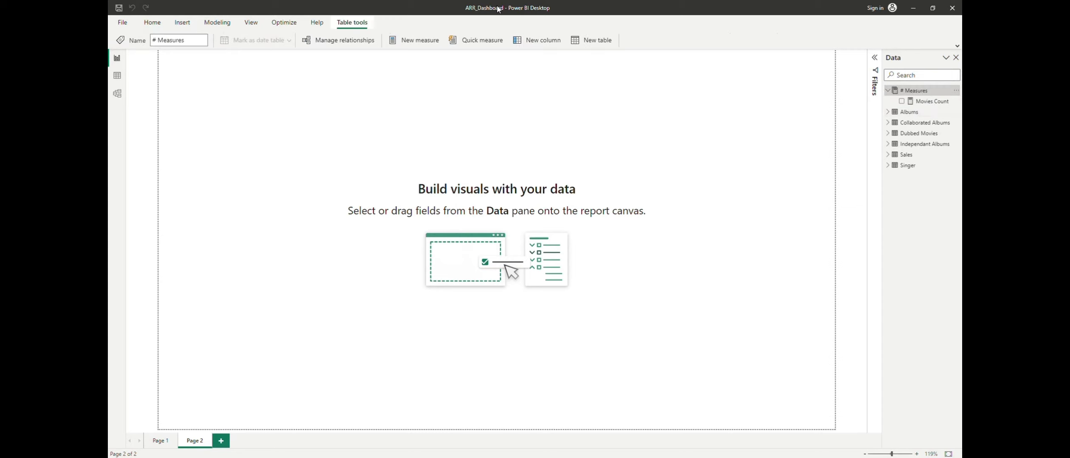
left_click(425, 44)
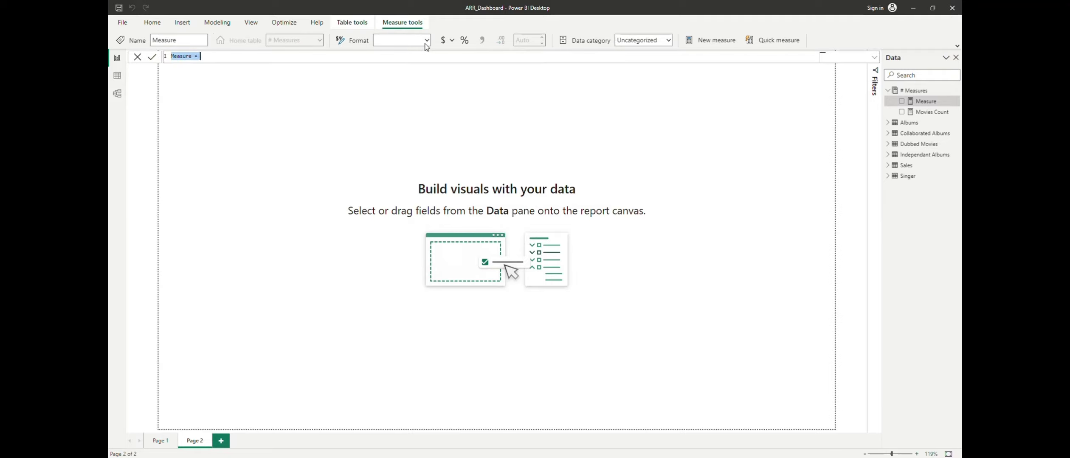
type("Nation")
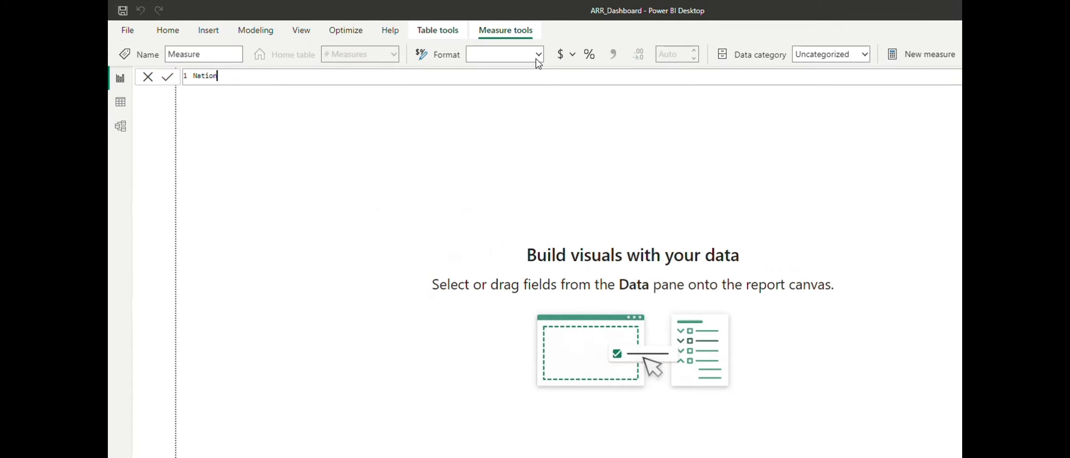
type("al Awards Won = CALCULATE(")
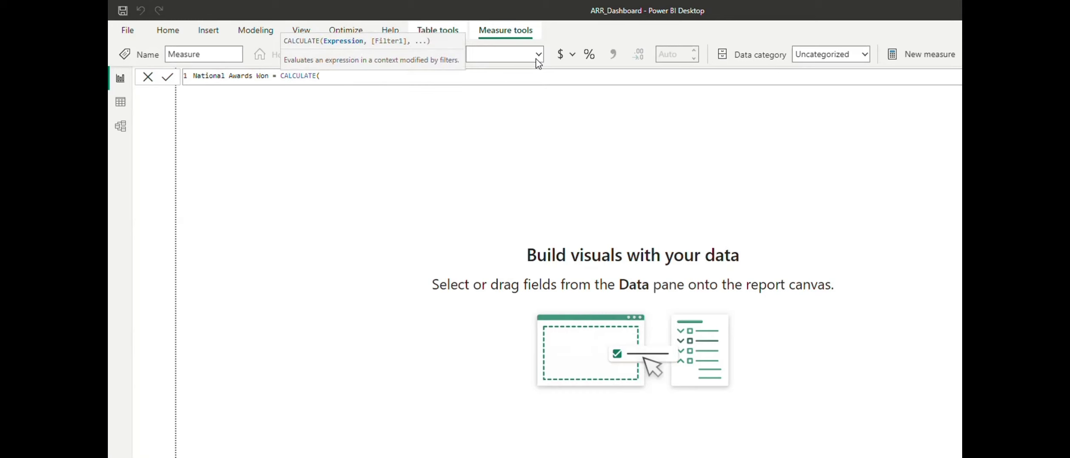
Enter COUNT(Albums[Film]) as the expression of the CALCULATE function in the National Awards Won measure.
type("Al")
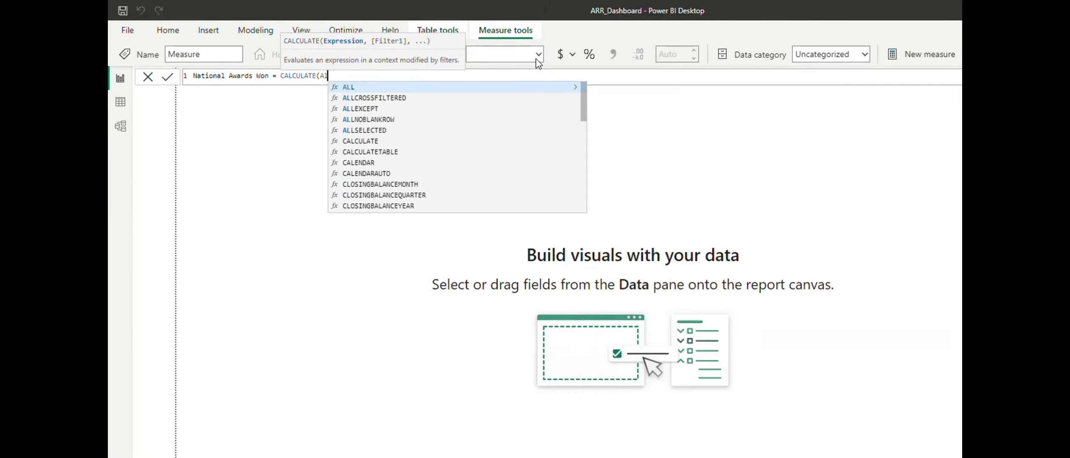
key("BackSpace")
key("BackSpace")
type("C")
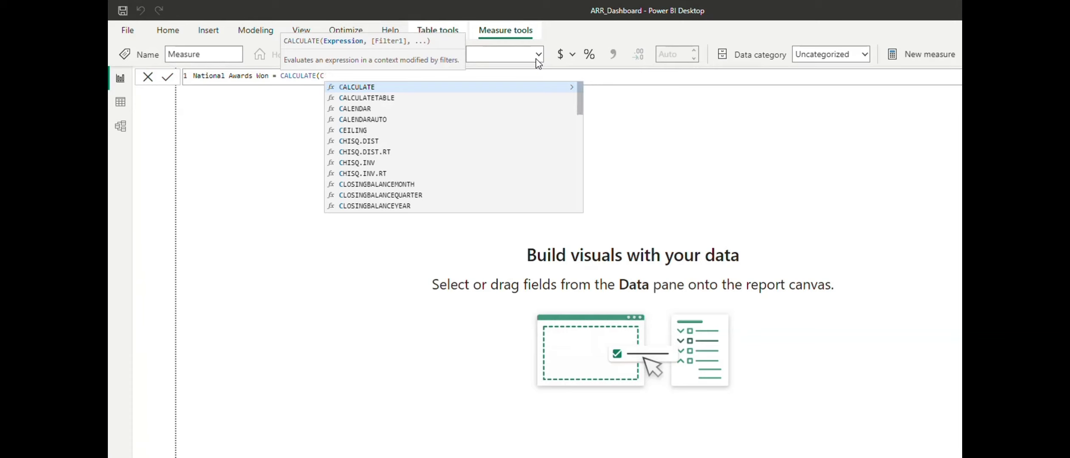
type("OUNT(Al")
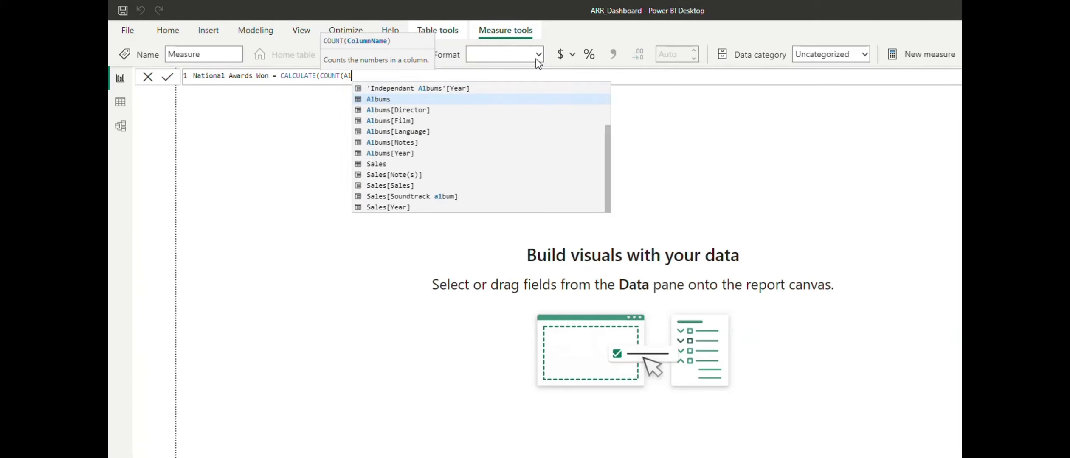
key("Down")
key("Down")
key("Tab")
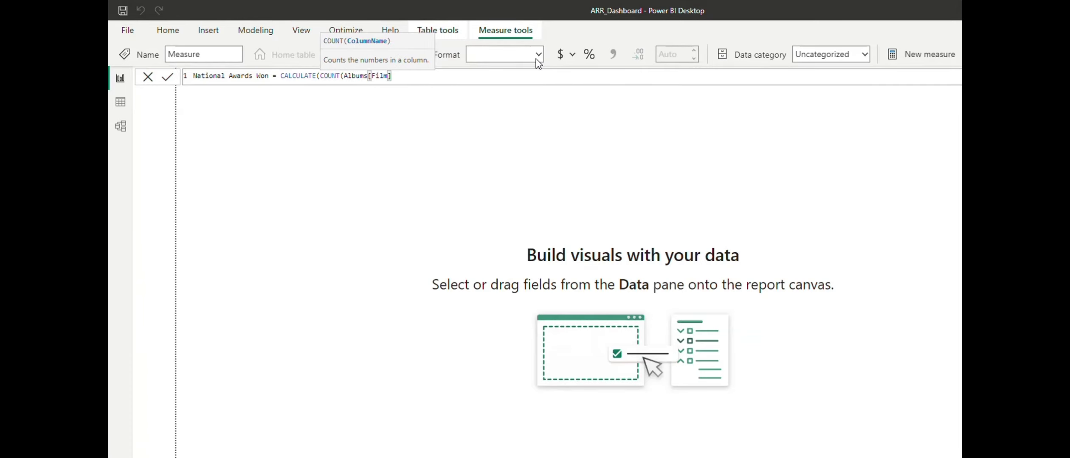
type(")")
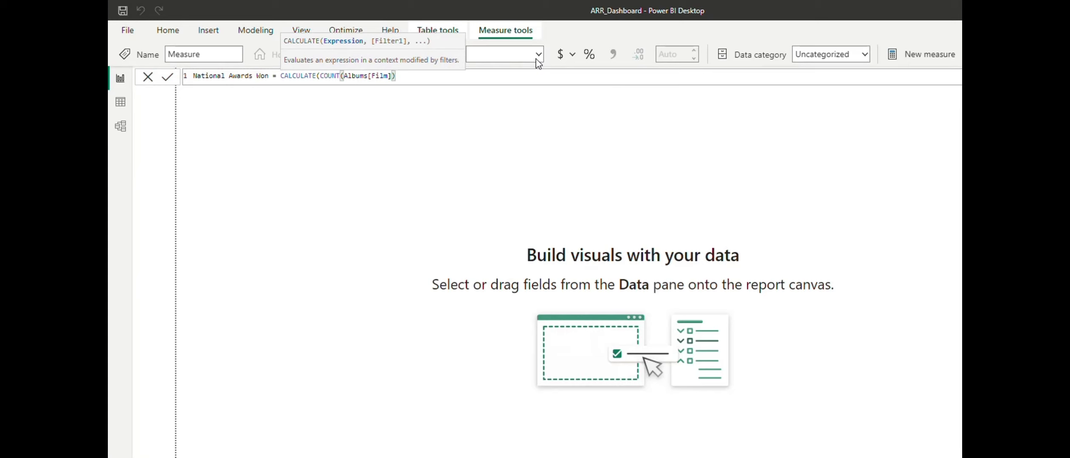
Add a FILTER over the Albums table to the National Awards Won formula, with CONTAINSSTRING as its condition.
type(",FILTER(")
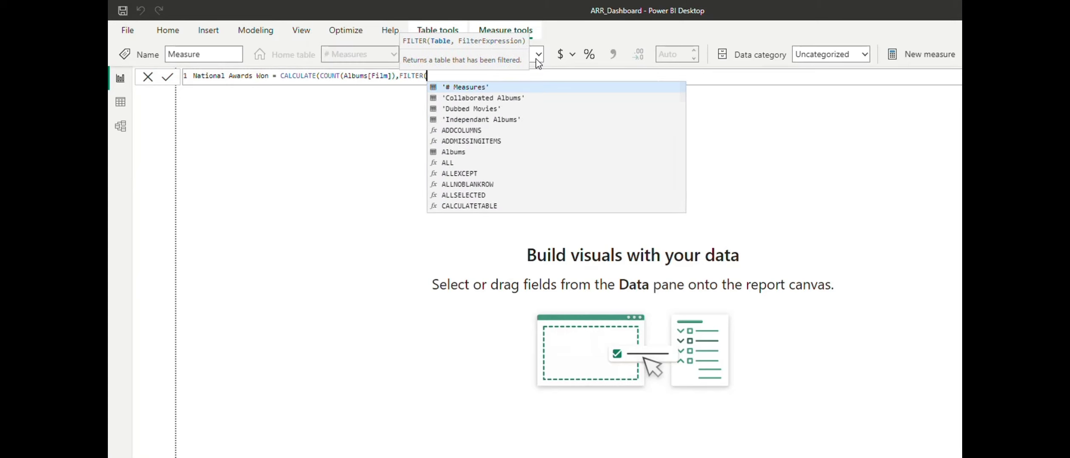
type("Albu")
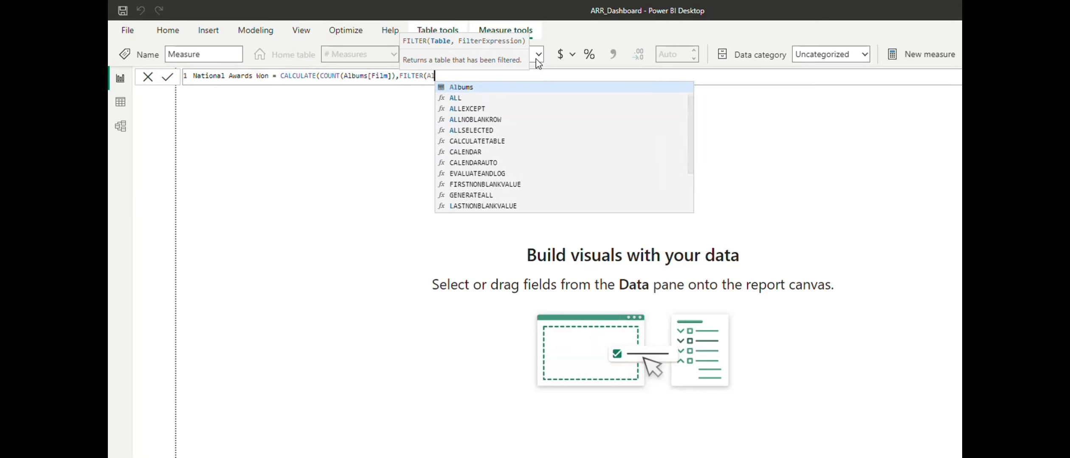
key("Tab")
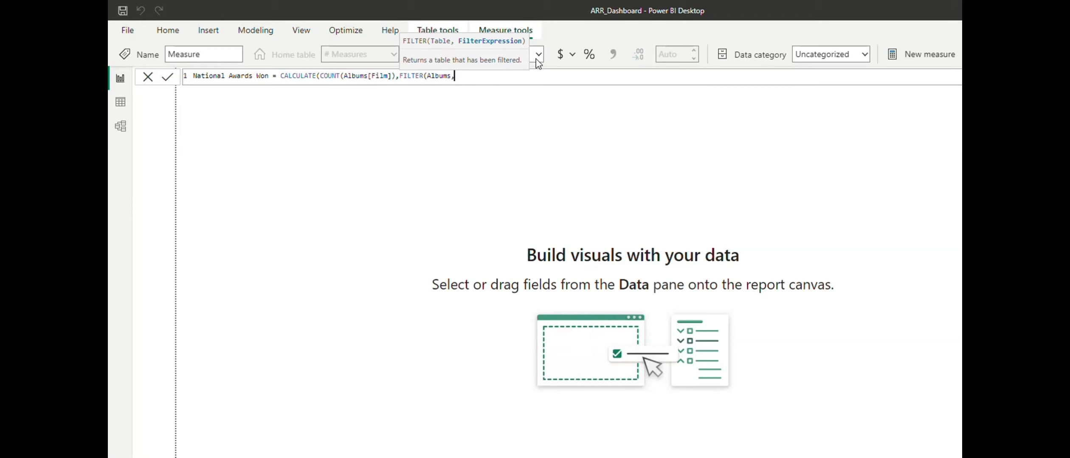
type(",CON")
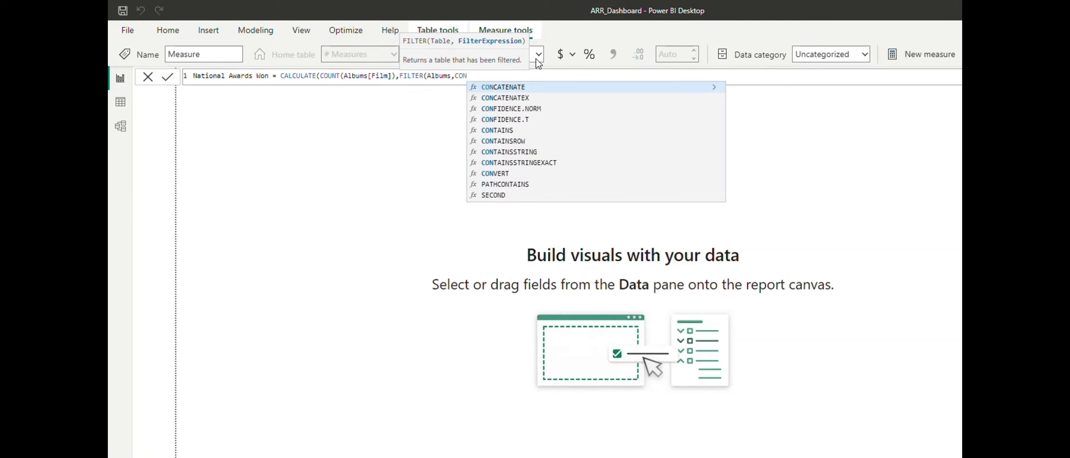
type("TAINSS")
key("Tab")
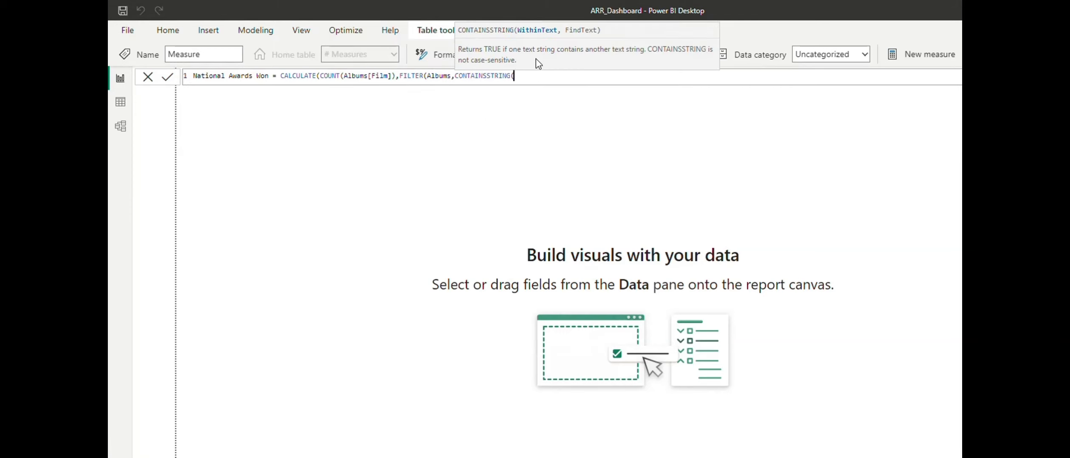
Make CONTAINSSTRING look for "National Film Award" in Albums[Notes], then close all parentheses and commit the measure.
type("Album")
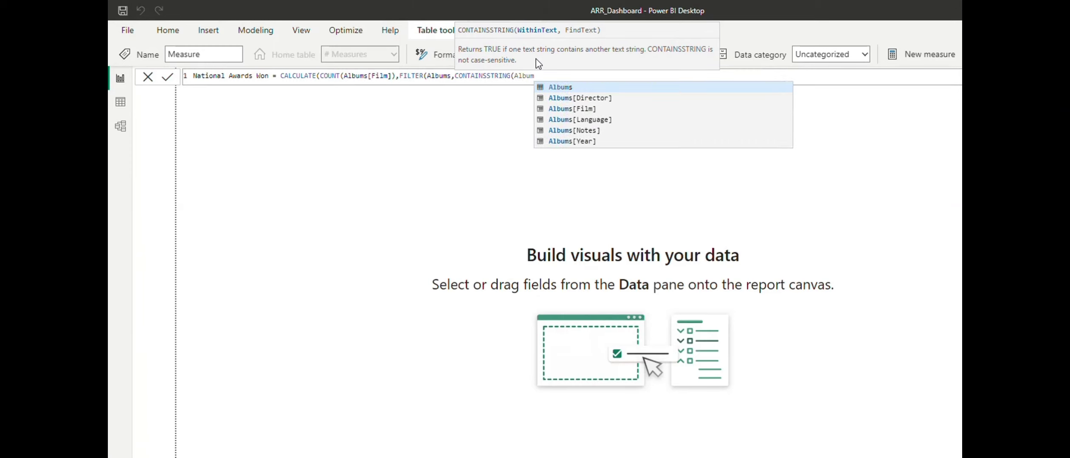
key("Down")
key("Down")
key("Down")
key("Down")
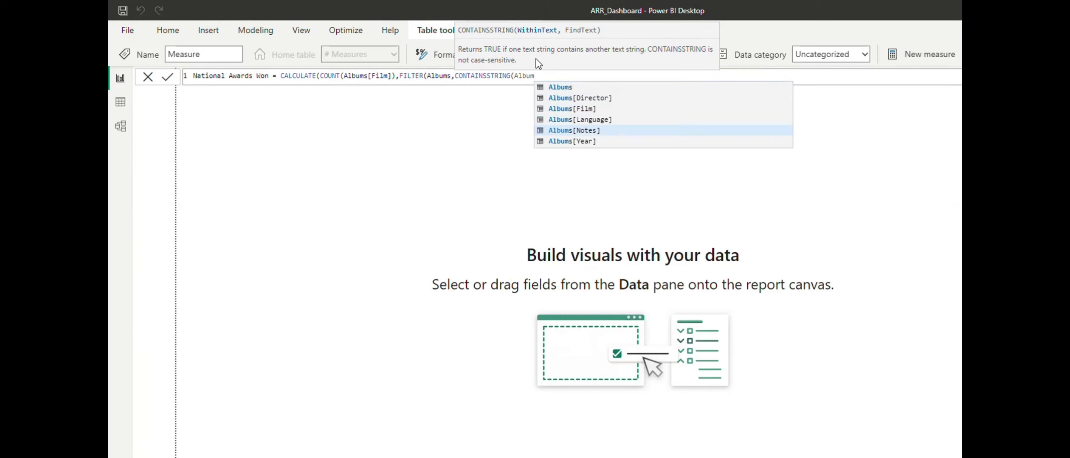
key("Tab")
type(",")
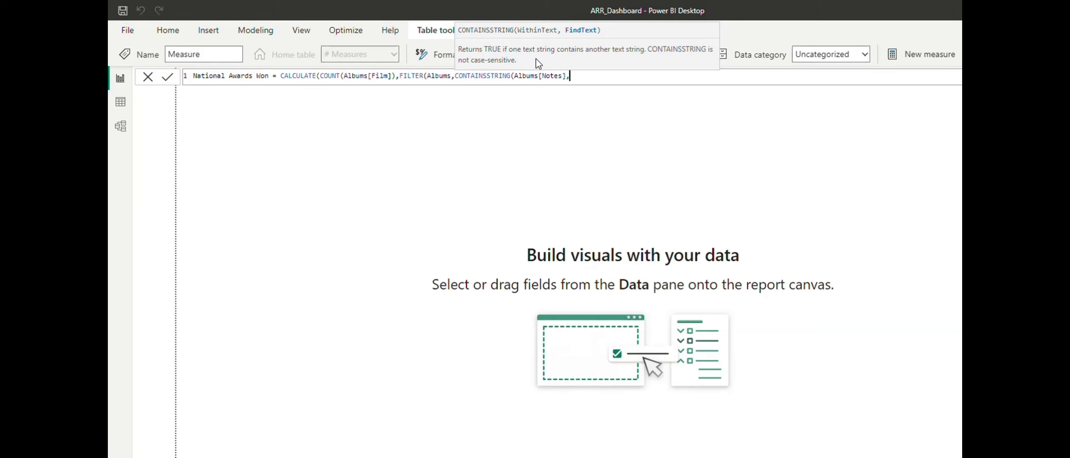
type("\"")
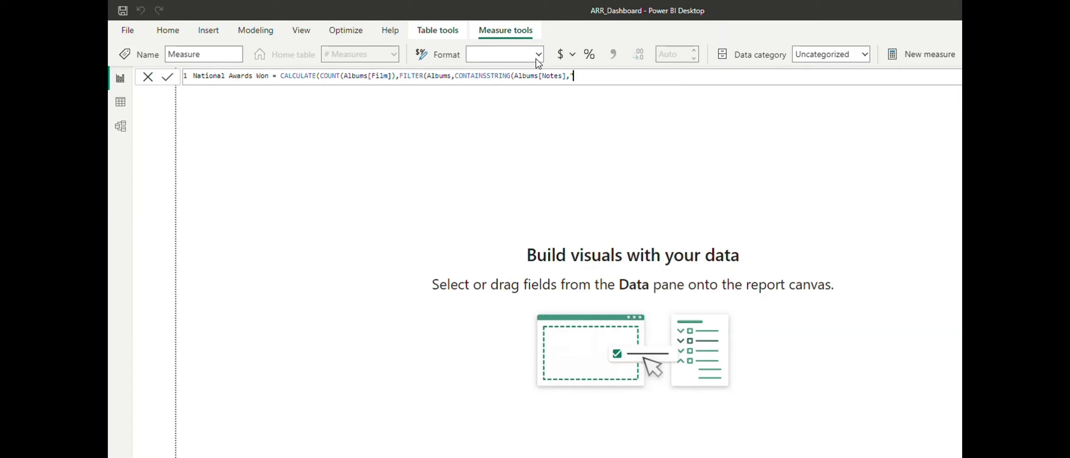
type("National Film Award\"))")
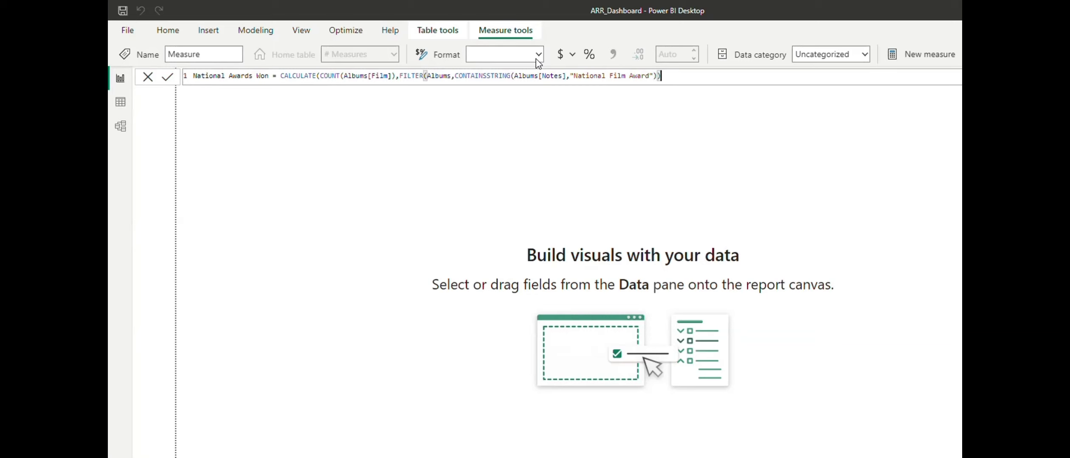
type(")")
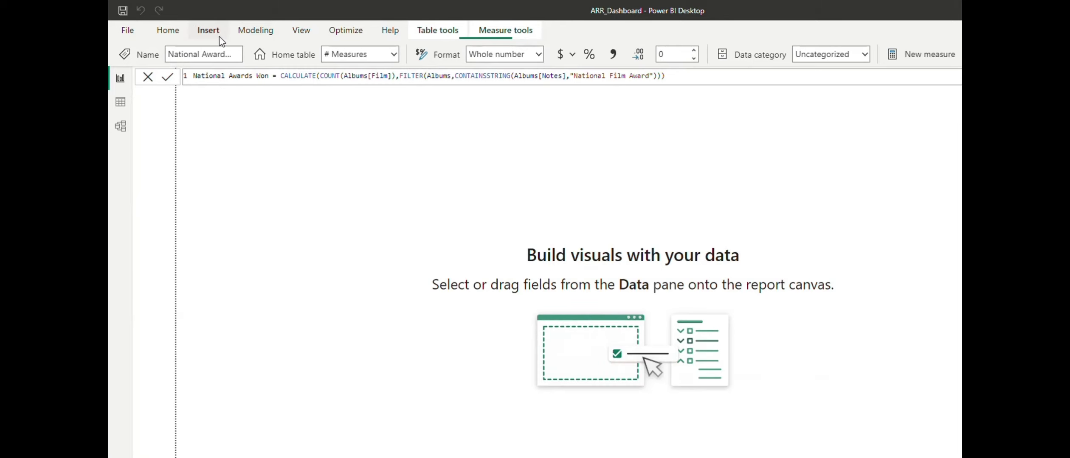
Insert a card visual on the report page showing the National Awards Won measure.
left_click(208, 31)
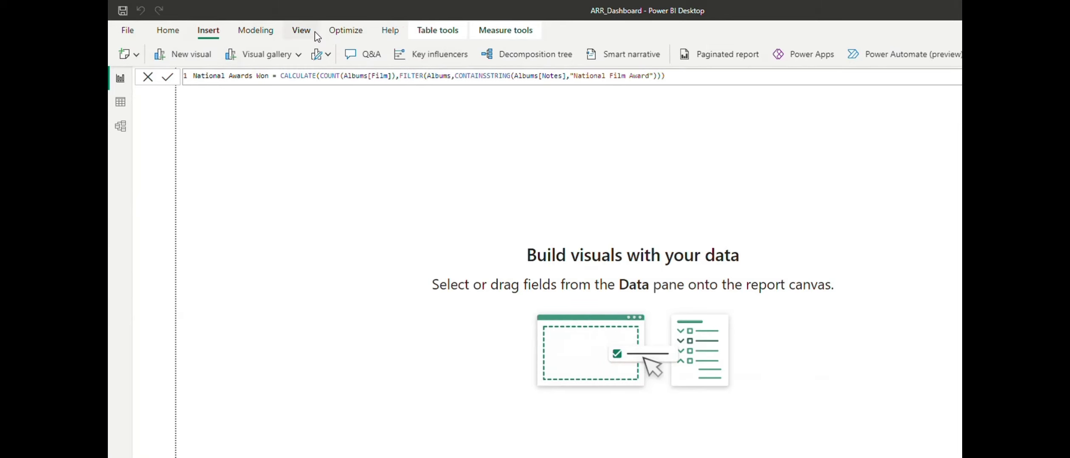
left_click(181, 47)
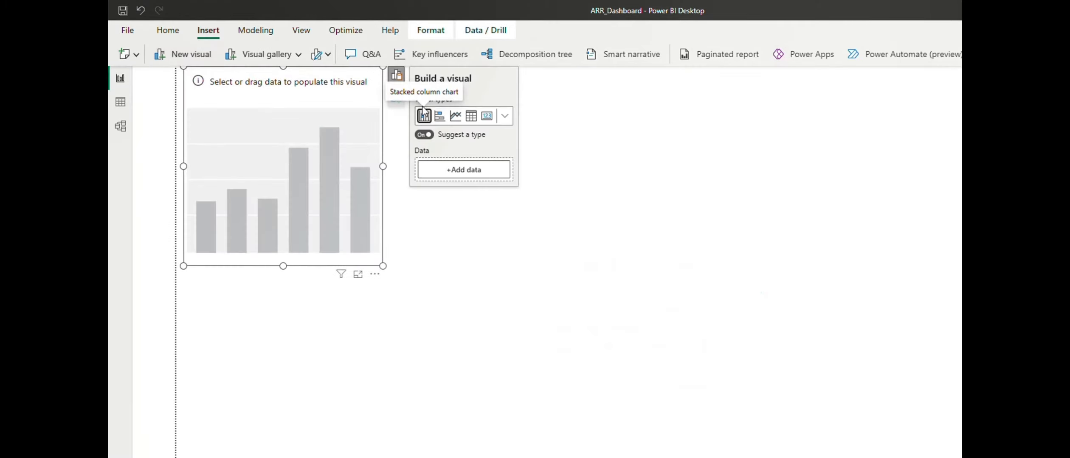
left_click(487, 116)
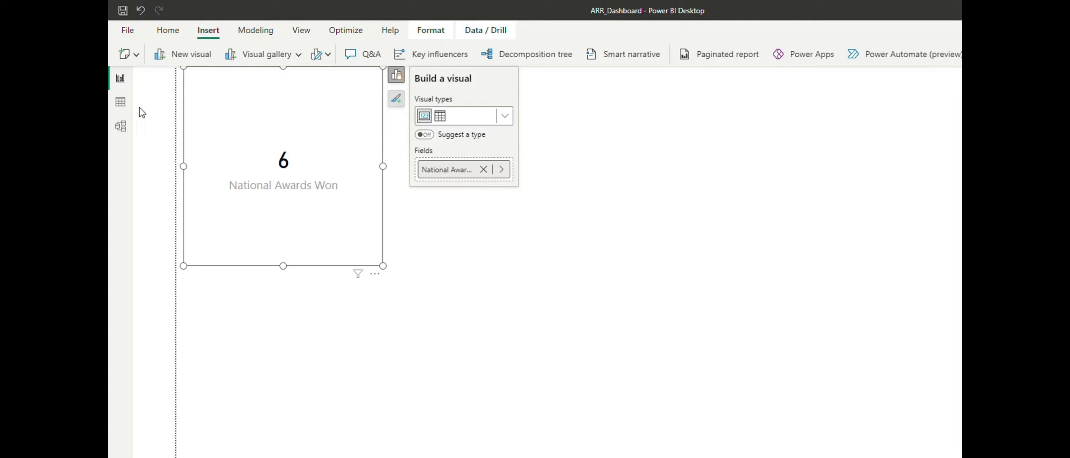
Clear all filters on the Albums table in the data view.
left_click(120, 104)
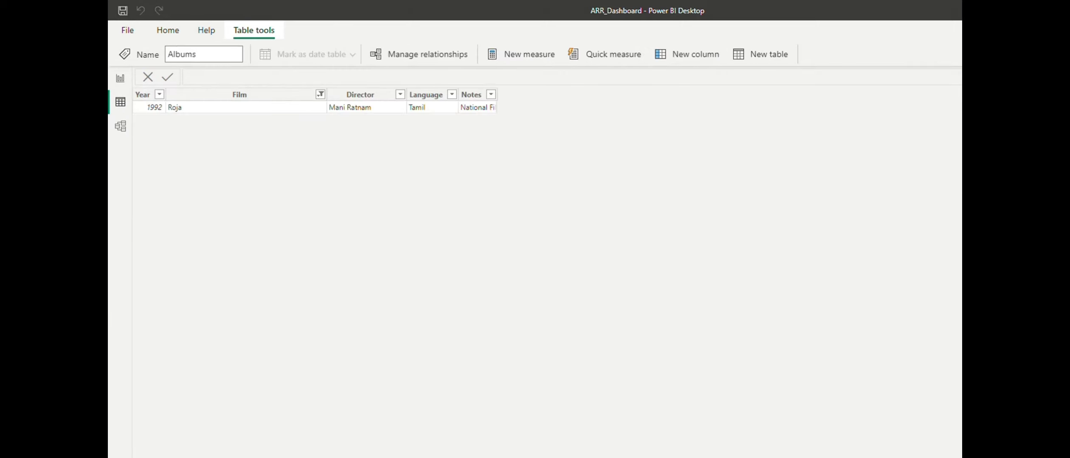
left_click(491, 99)
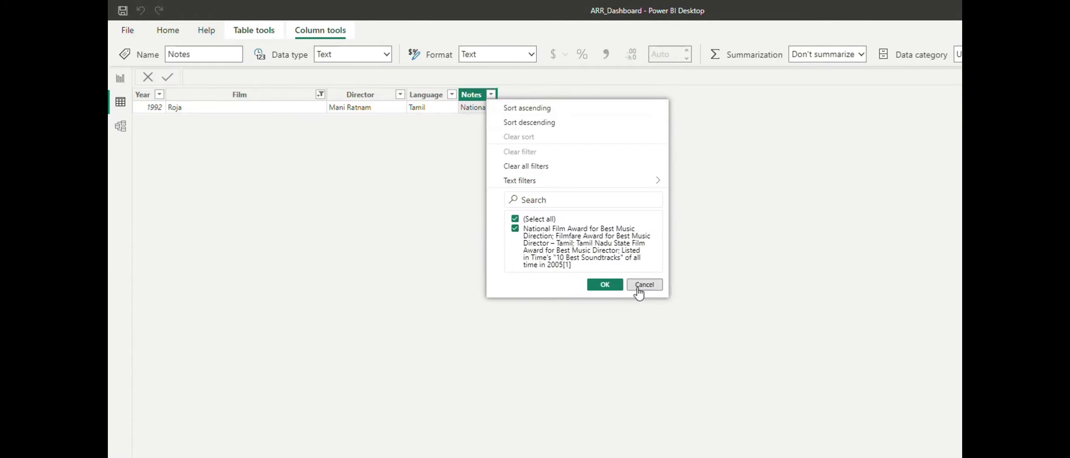
left_click(298, 99)
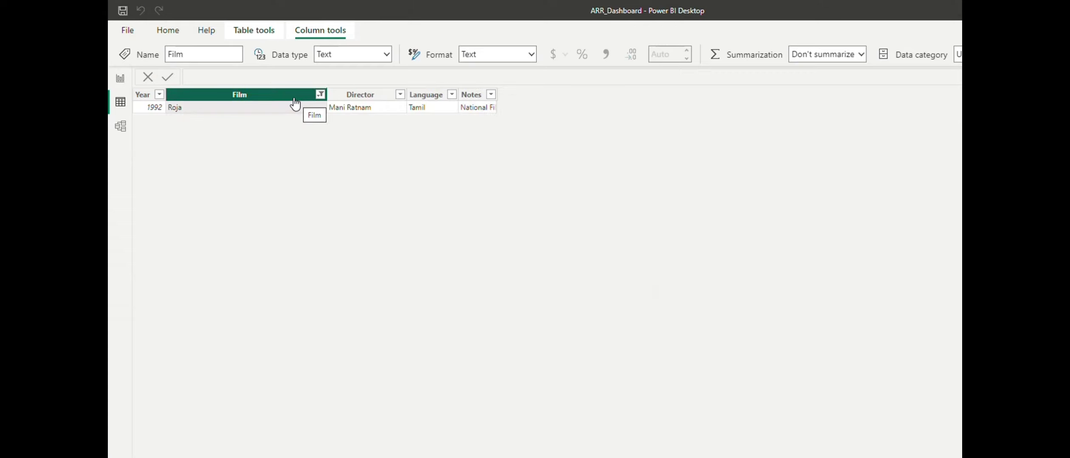
right_click(294, 100)
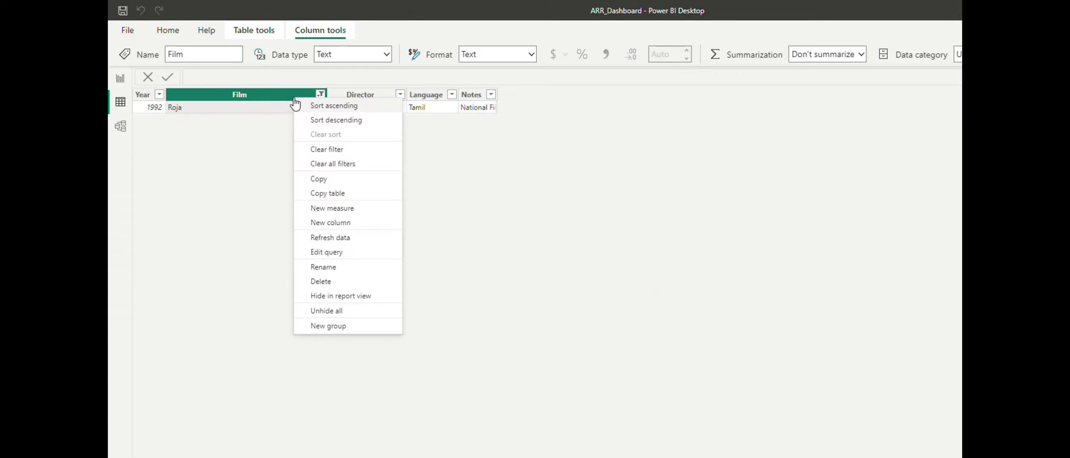
left_click(340, 165)
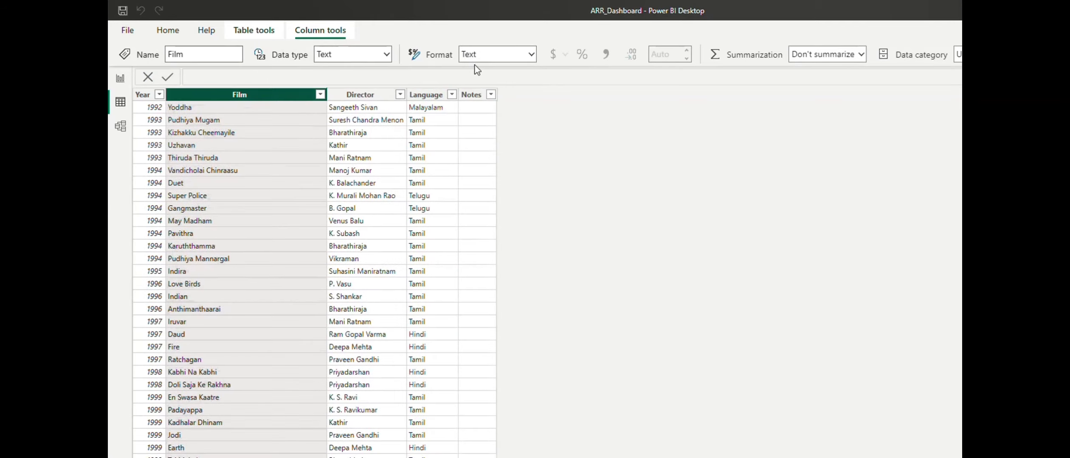
Filter the Albums table's Notes column to entries containing "Nominated" and read the notes.
left_click(491, 95)
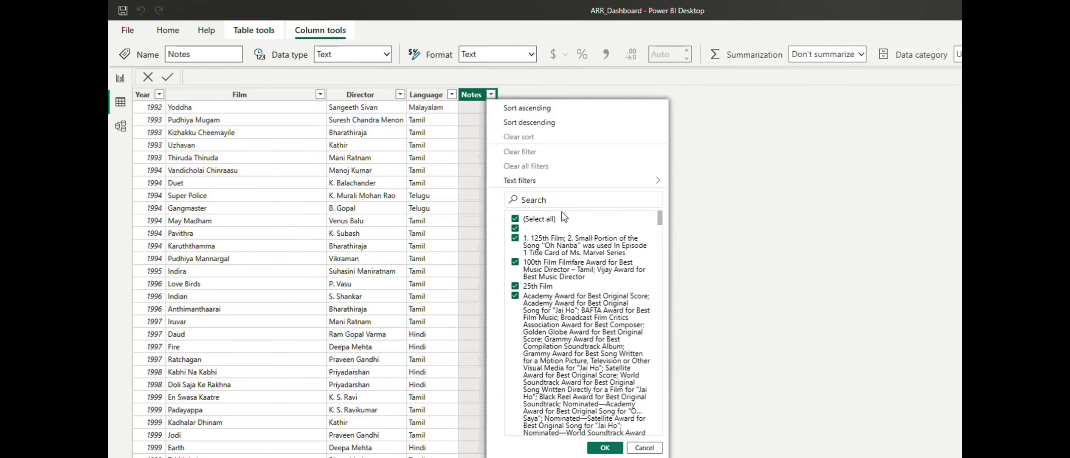
left_click(563, 199)
type("Nominated")
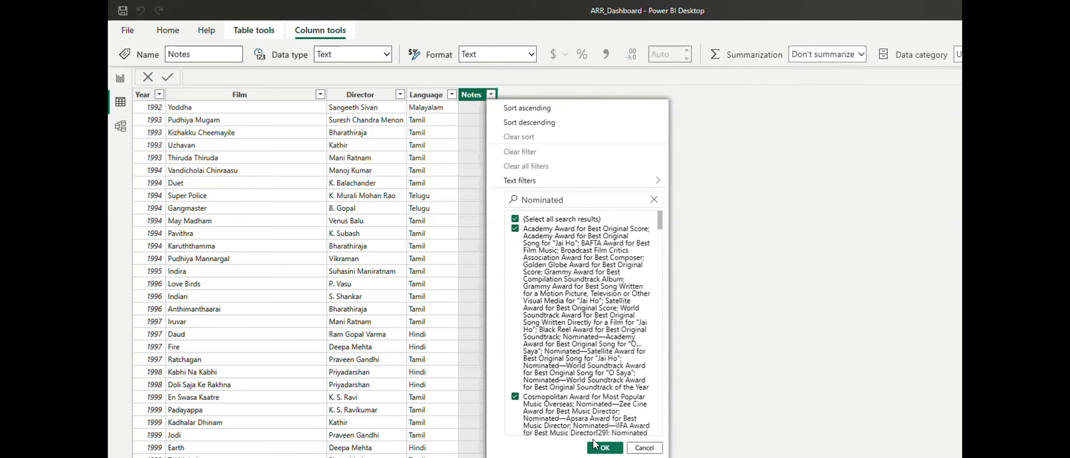
left_click(598, 447)
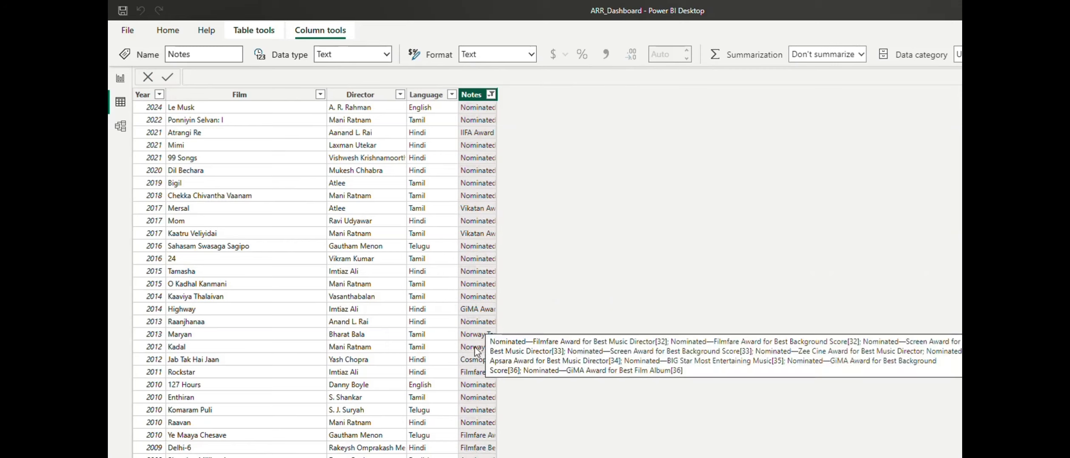
Filter the Albums table's Film column to 127 Hours and read that film's Notes entry for nomination wording.
left_click(321, 95)
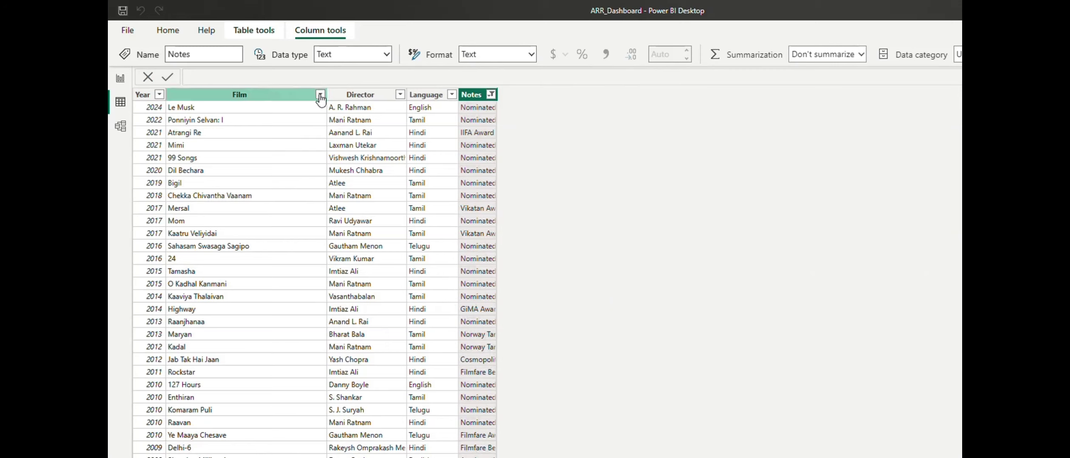
left_click(393, 200)
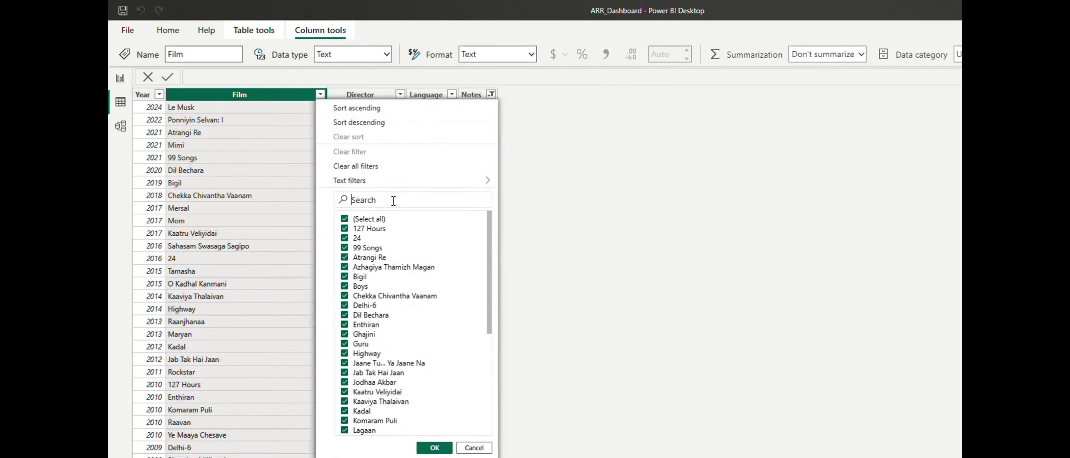
type("127")
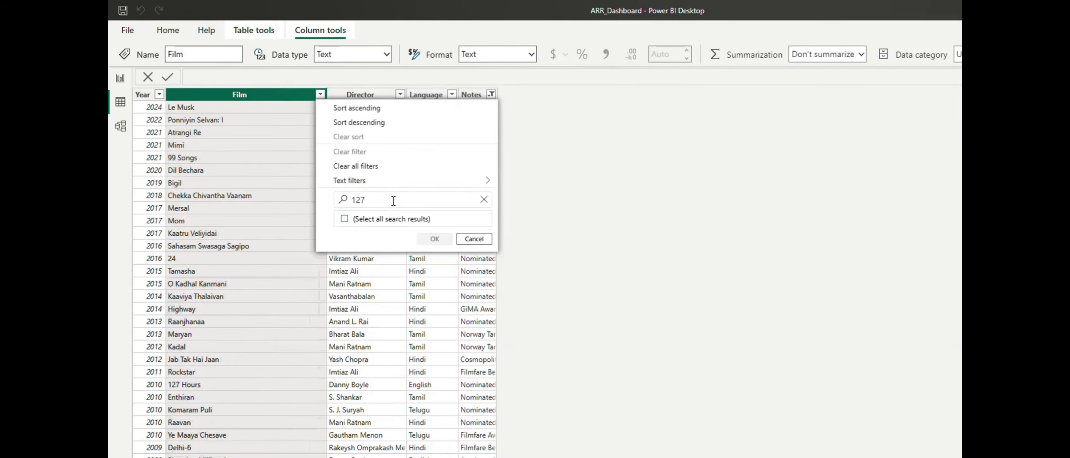
left_click(433, 247)
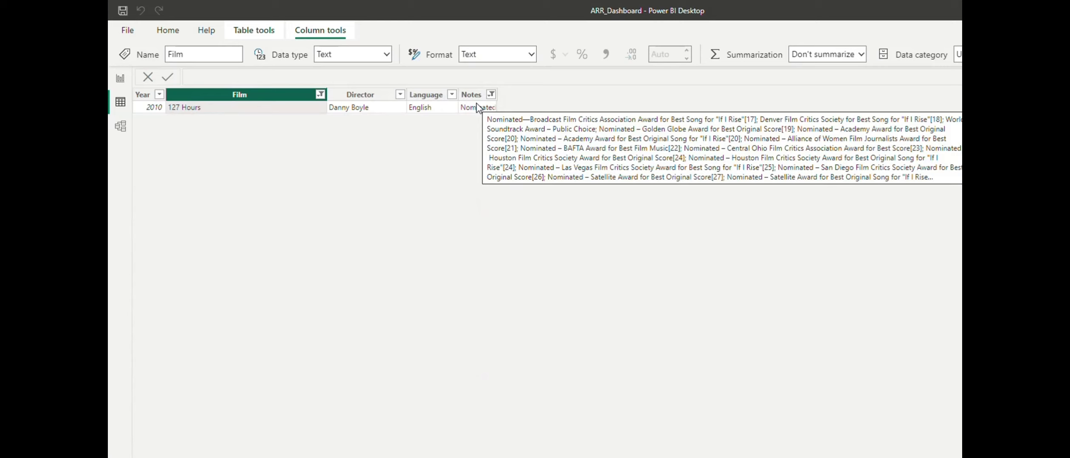
Copy the National Awards Won formula in the report view and paste it into a new measure.
left_click(121, 80)
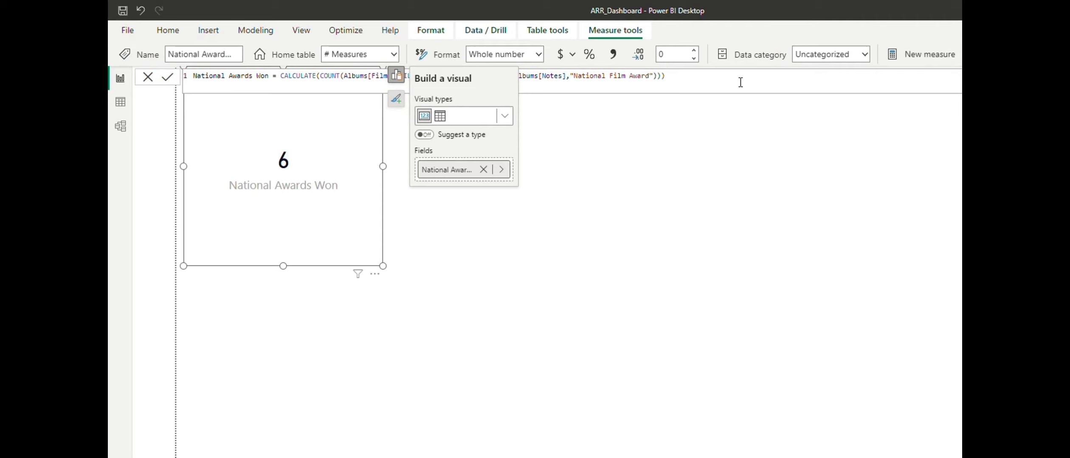
left_click(738, 83)
key("ctrl+a")
key("ctrl+c")
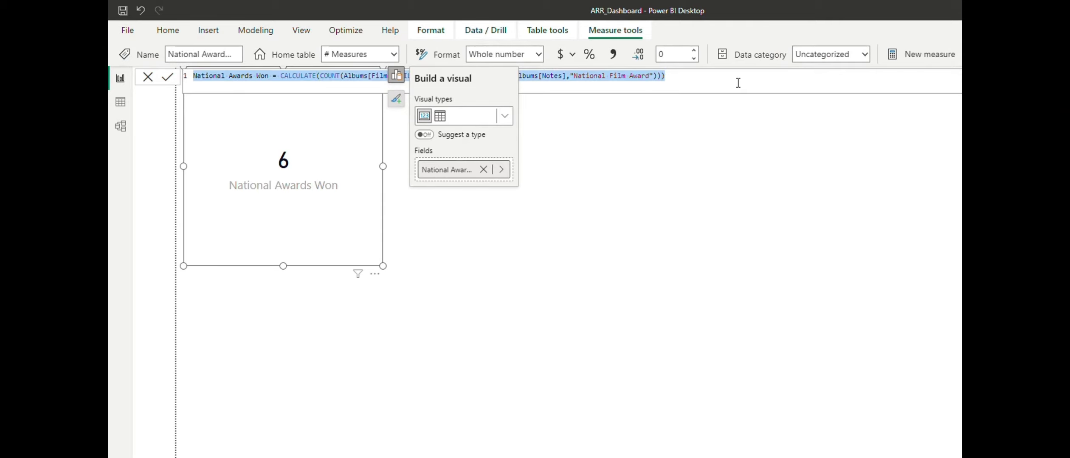
left_click(895, 64)
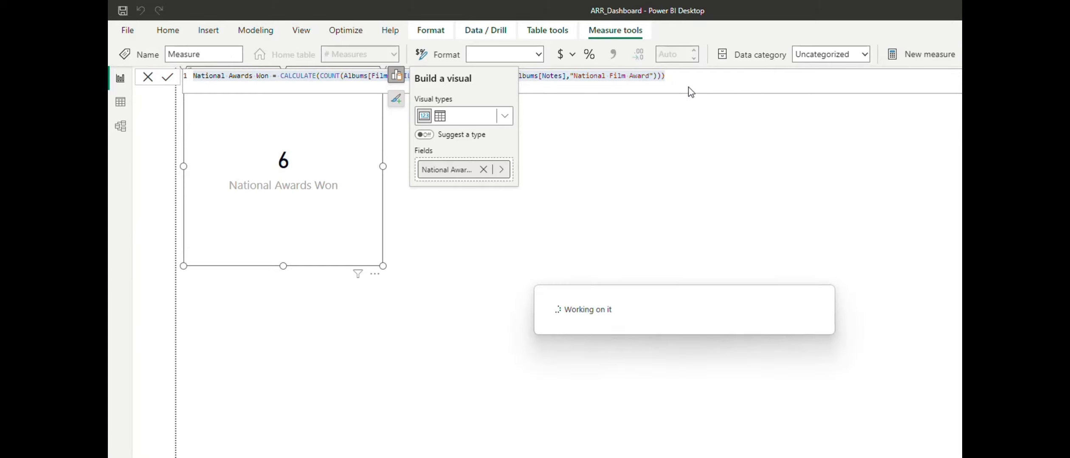
key("ctrl+v")
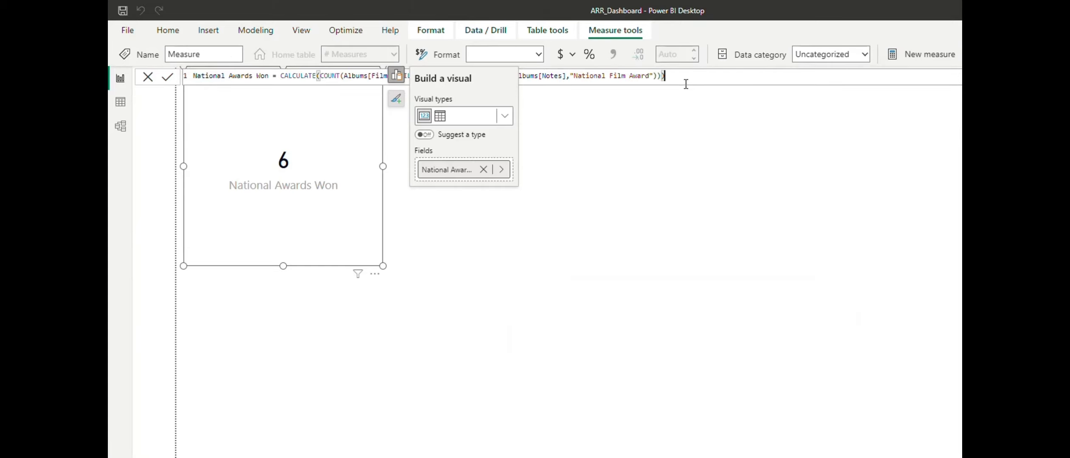
Rename the pasted measure to Golden Globe Nominated in its formula and commit it.
key("Home")
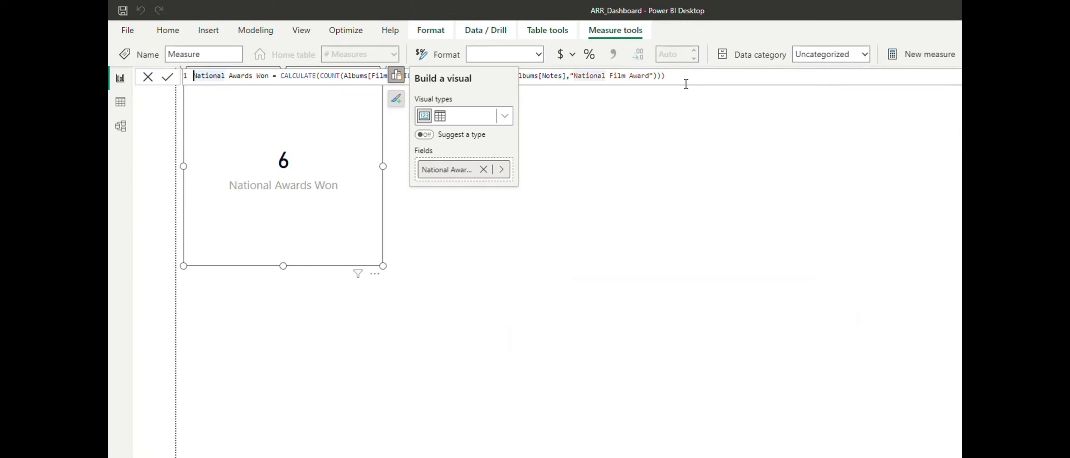
key("shift+Right")
key("shift+Right")
key("shift+Right")
key("shift+Right")
key("shift+Right")
key("shift+Right")
key("shift+Right")
key("shift+Right")
key("shift+Right")
key("shift+Right")
key("shift+Right")
key("shift+Right")
key("shift+Right")
key("shift+Right")
key("shift+Right")
key("shift+Right")
key("shift+Right")
key("shift+Right")
key("shift+Right")
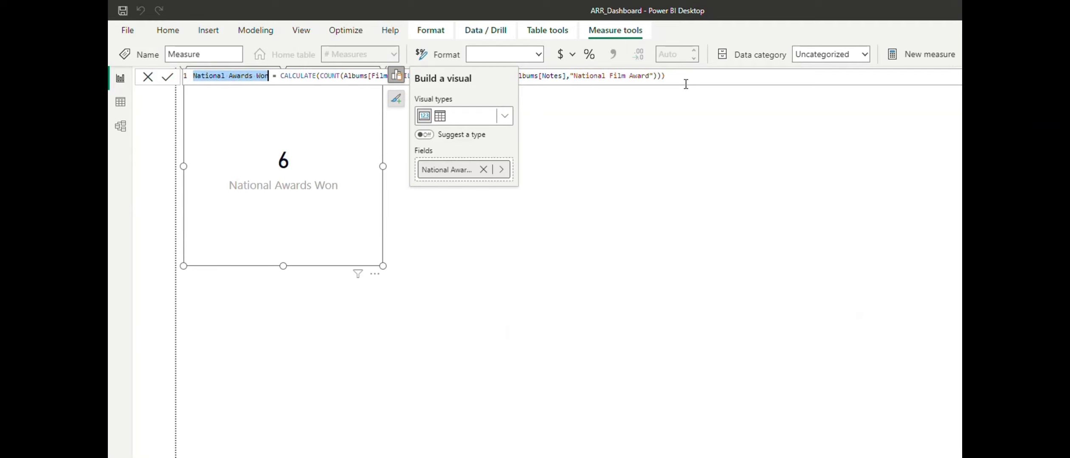
type("Golden ")
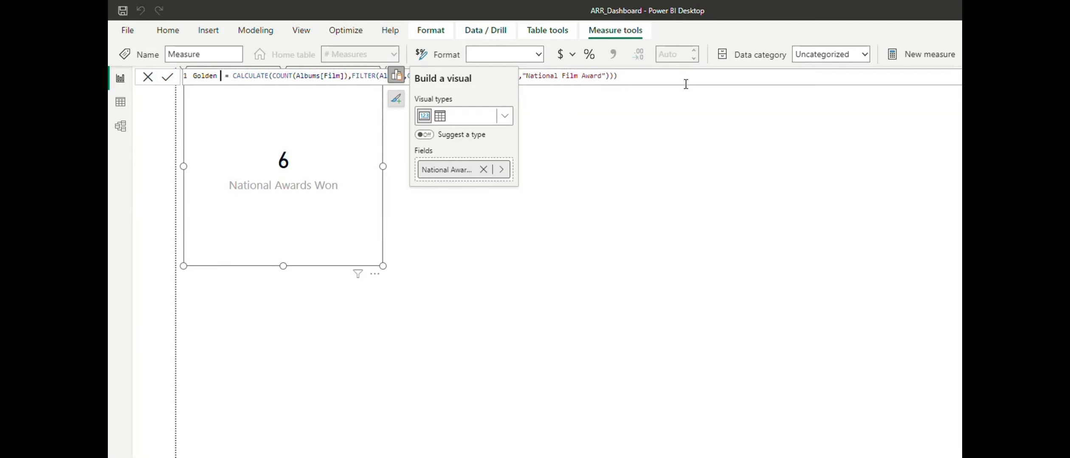
type("Globe Nomi")
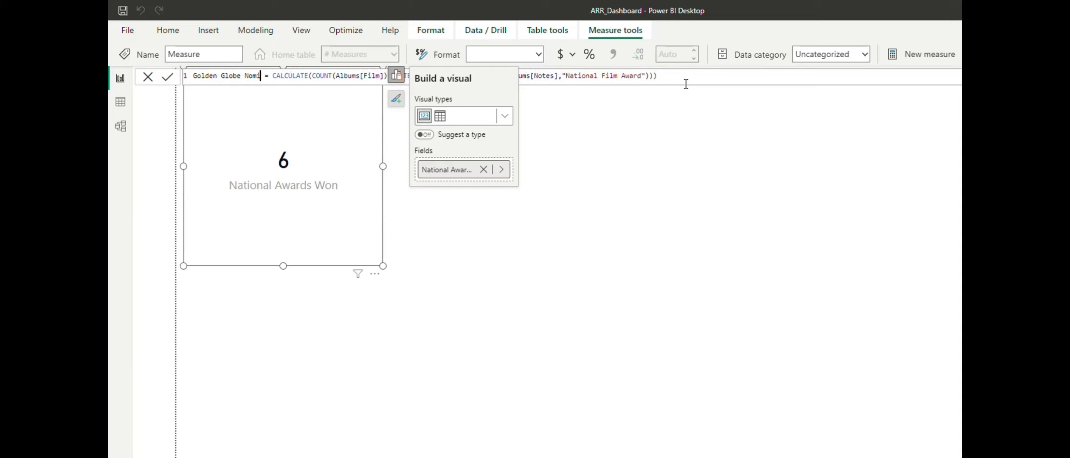
type("nated")
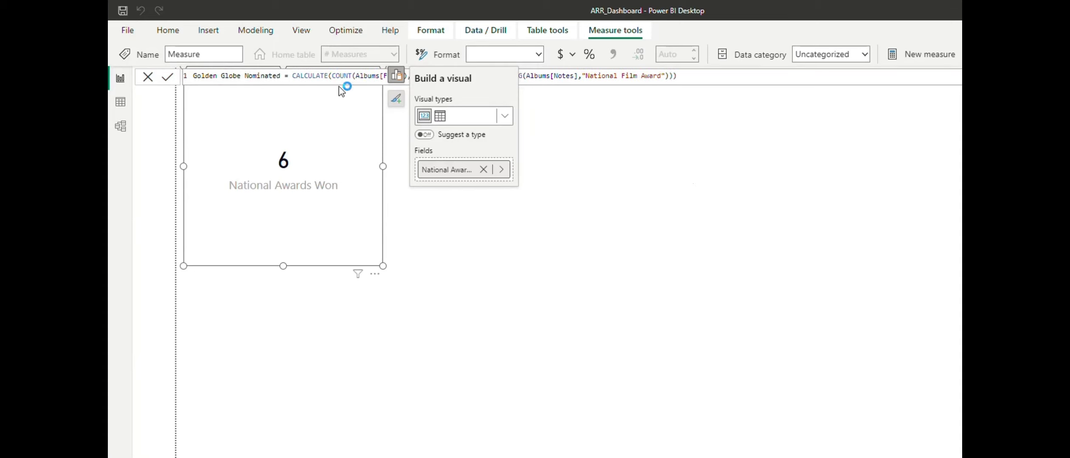
key("Return")
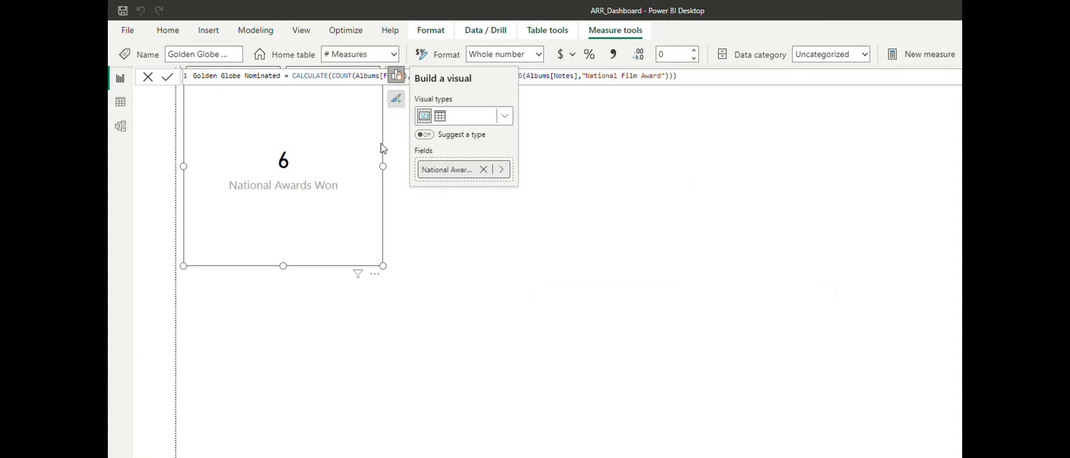
Replace "National Film Award" in the Golden Globe Nominated measure's CONTAINSSTRING with search text beginning "Nominated - Golden G".
left_click(660, 77)
left_click(351, 132)
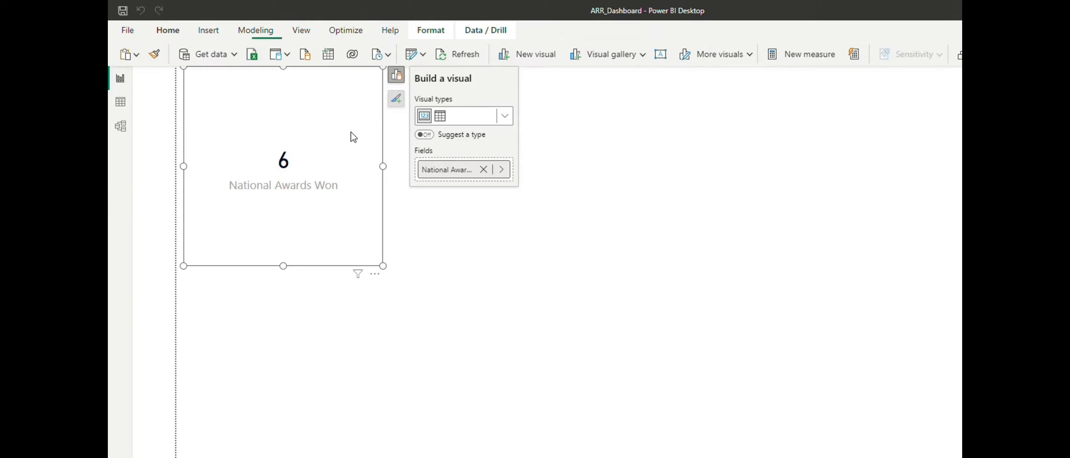
left_click(563, 228)
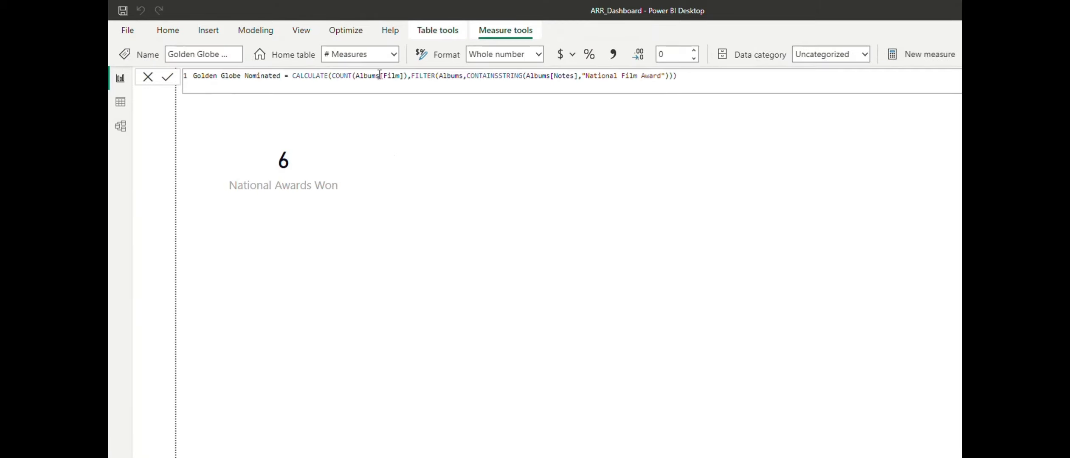
left_click(585, 76)
key("ctrl+shift+Right")
key("ctrl+shift+Right")
key("ctrl+shift+Right")
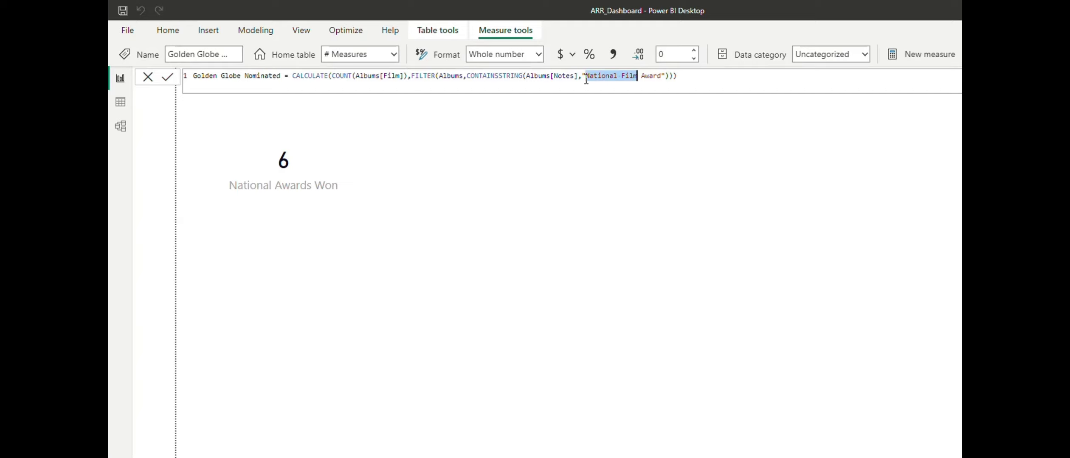
key("BackSpace")
type("Nominated ")
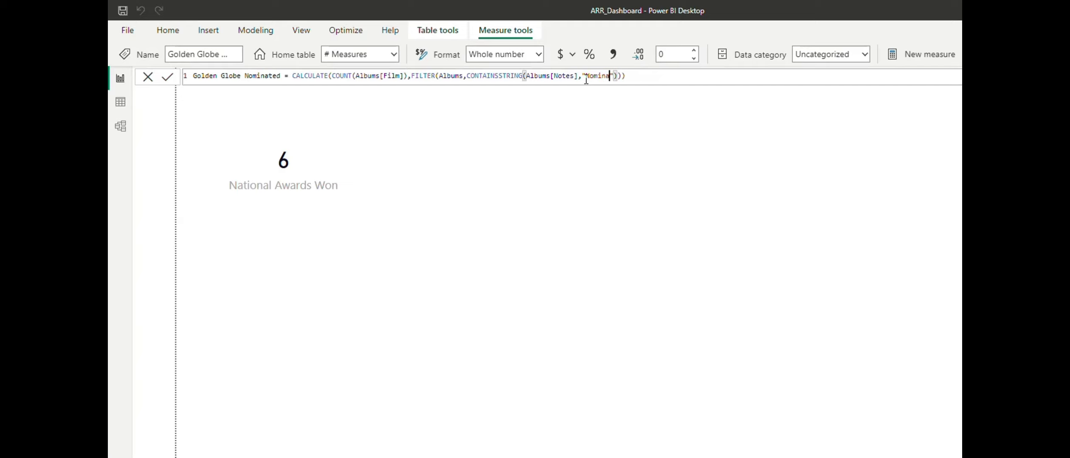
type("- Golden G")
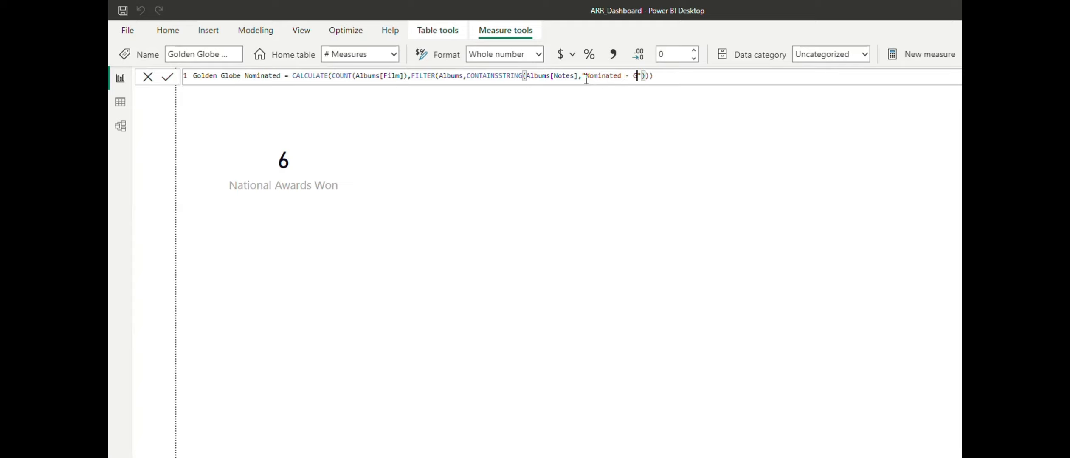
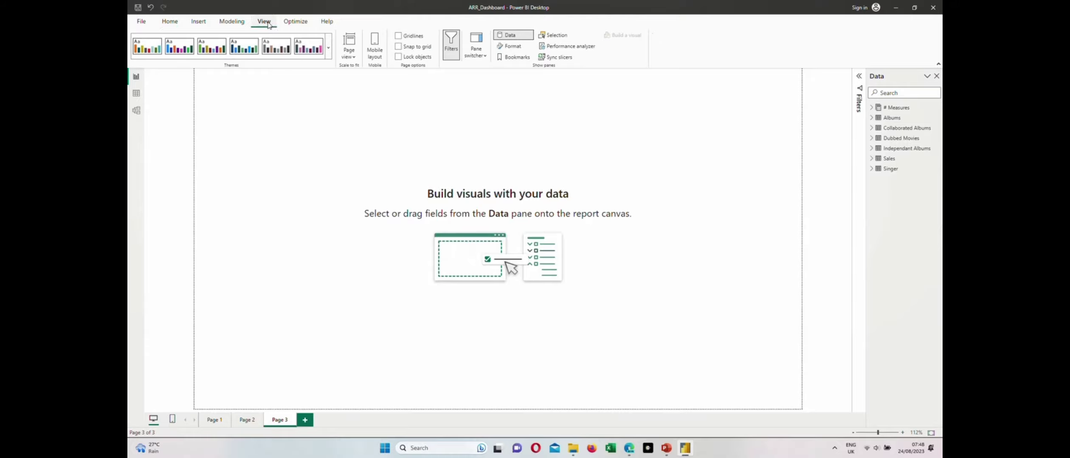
Open the page formatting options for Page 3 and set the canvas type to Custom.
left_click(518, 47)
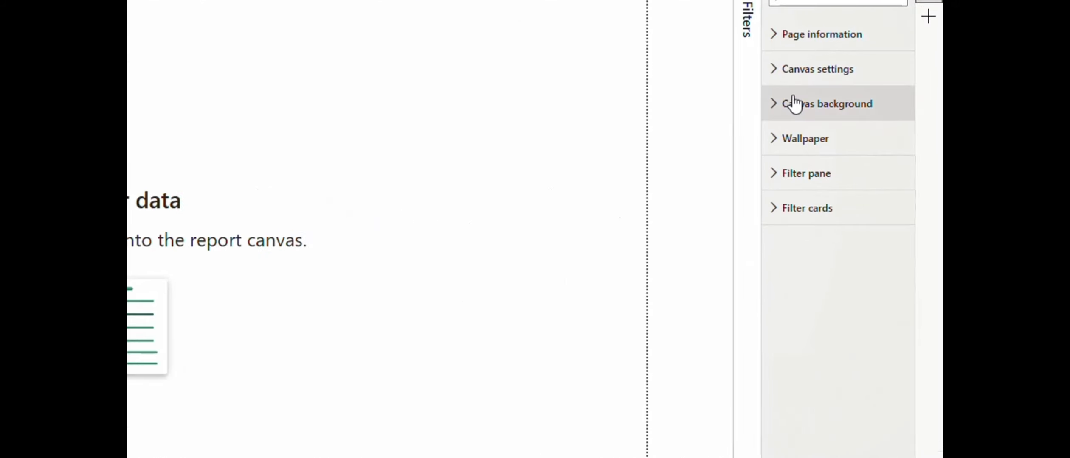
left_click(813, 76)
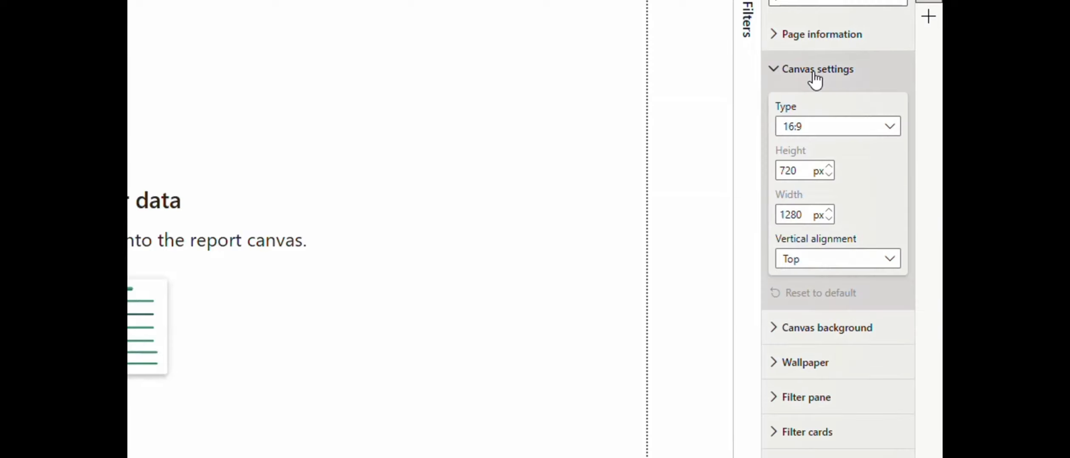
left_click(815, 129)
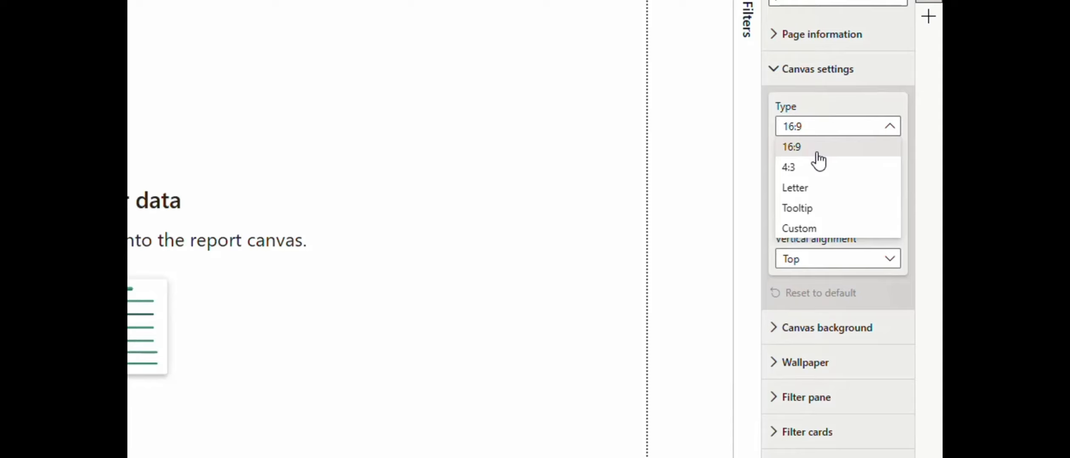
left_click(819, 229)
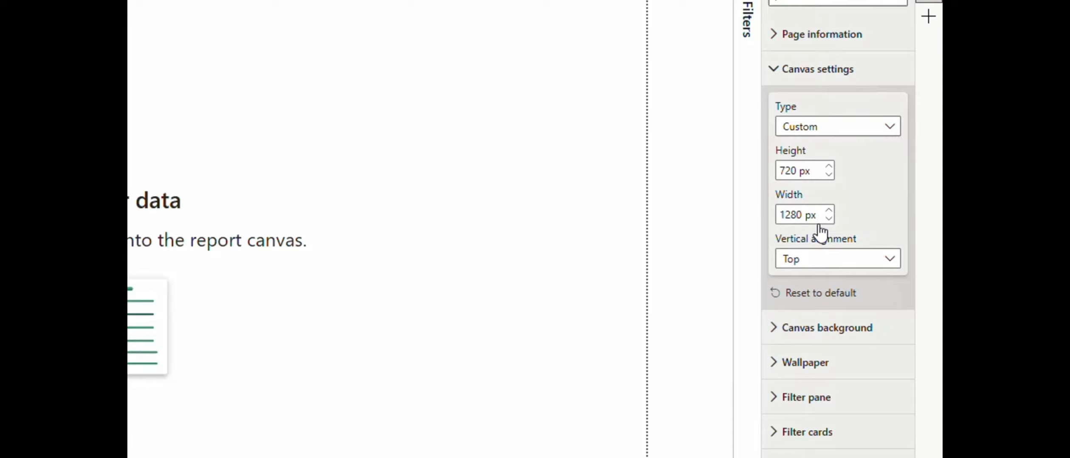
Set the custom canvas size to a height of 1080 px and a width of 1920 px.
left_click_drag(781, 171, 788, 171)
double_click(788, 171)
type("10")
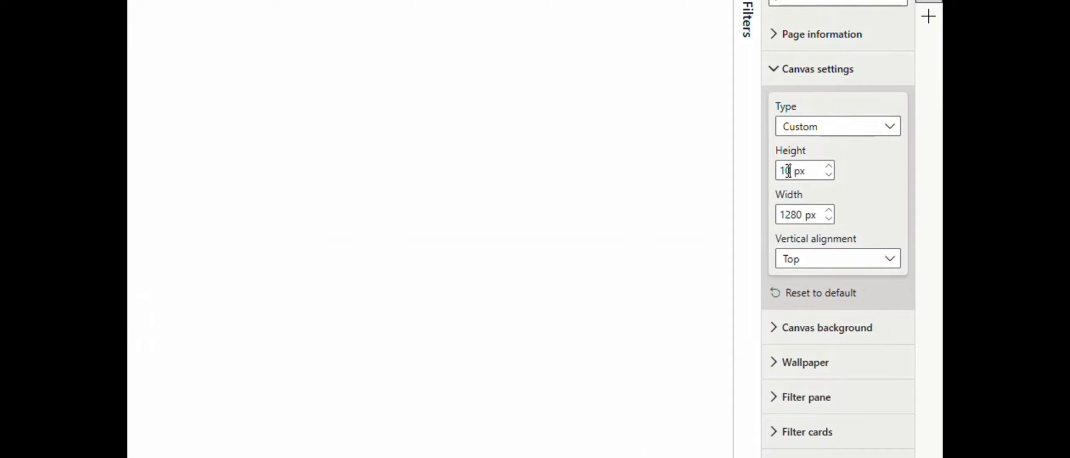
type("80")
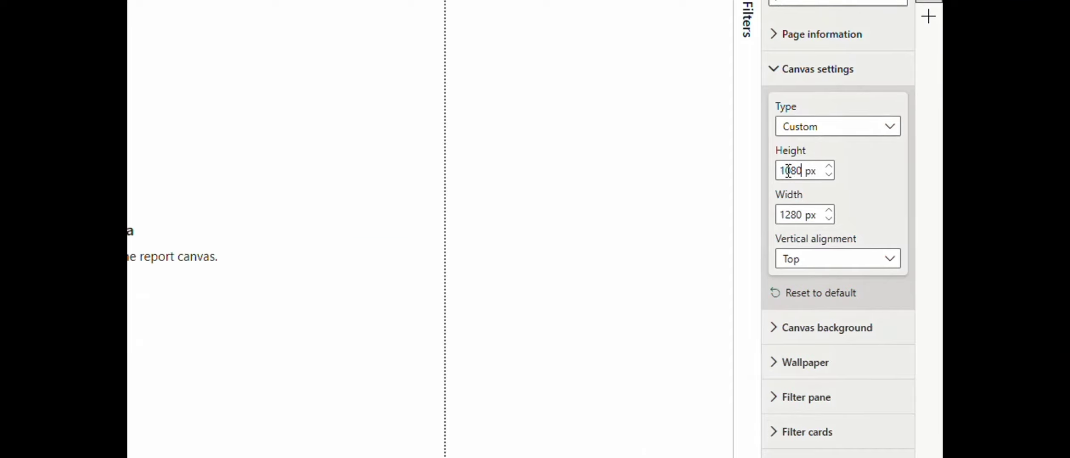
left_click(791, 214)
double_click(794, 209)
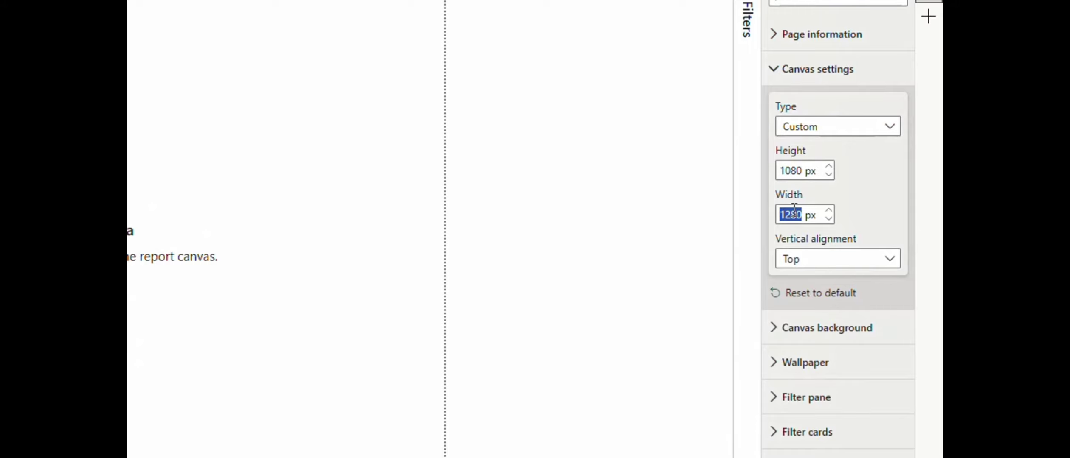
type("1")
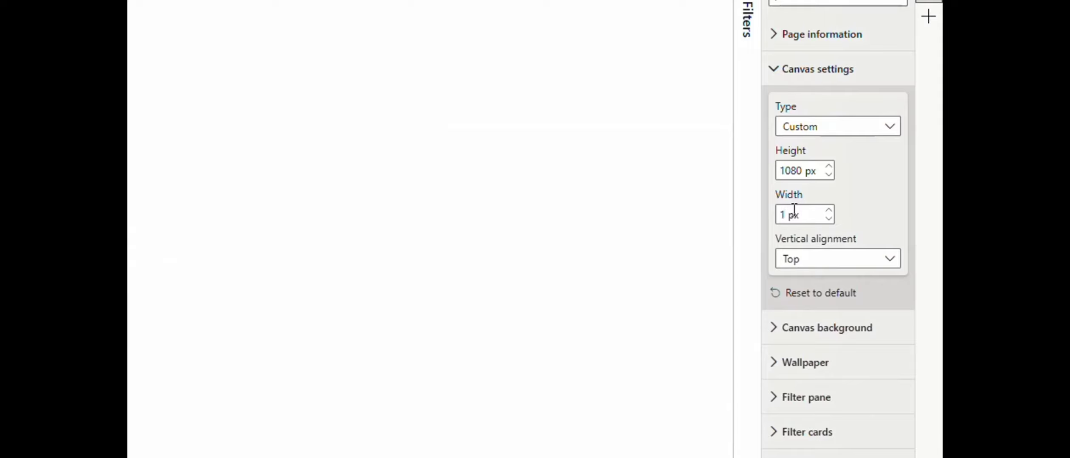
type("920")
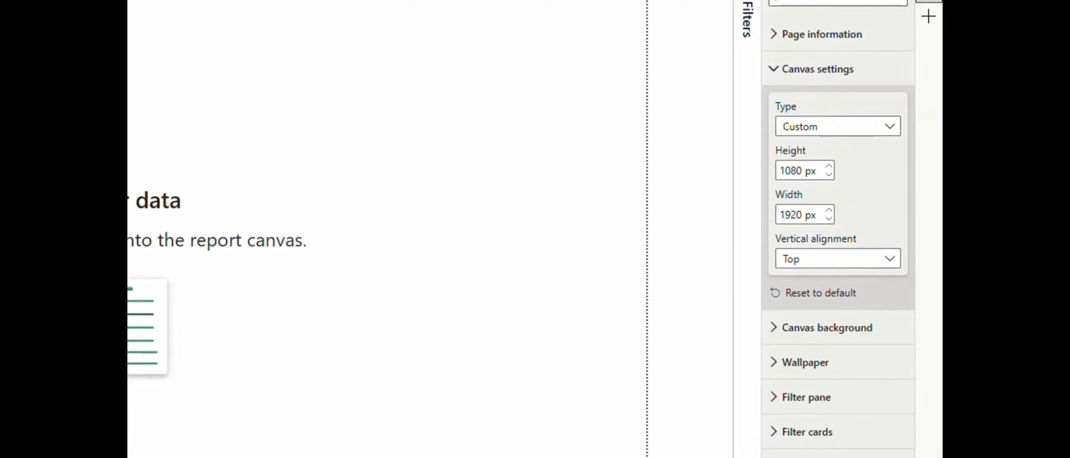
Check the background slide in PowerPoint, return to Power BI, and load pbi_background from the AR Rahman Dashboard folder as the canvas background image.
left_click(666, 449)
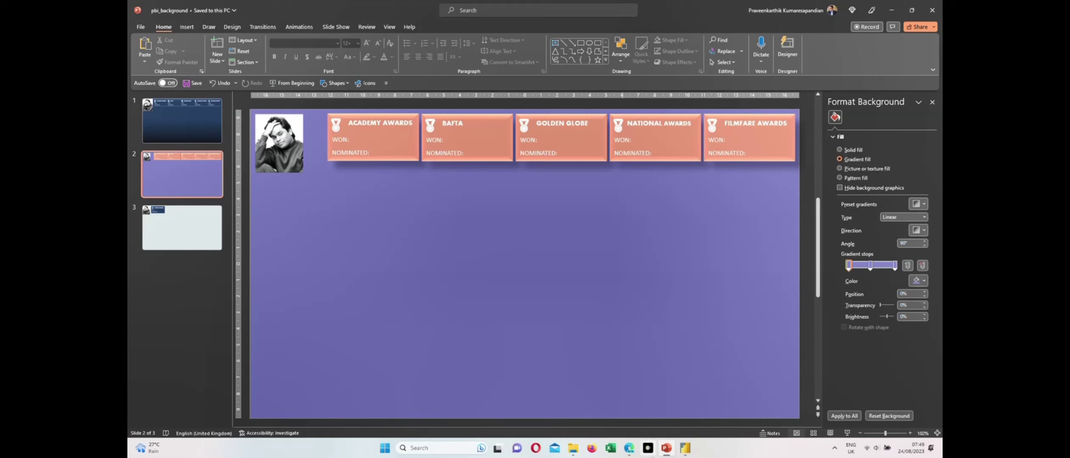
left_click(683, 448)
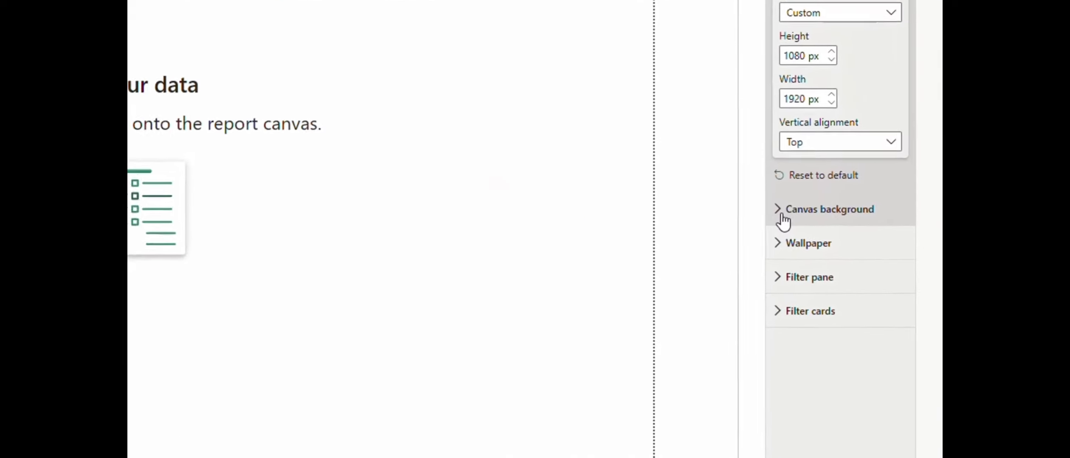
left_click(782, 219)
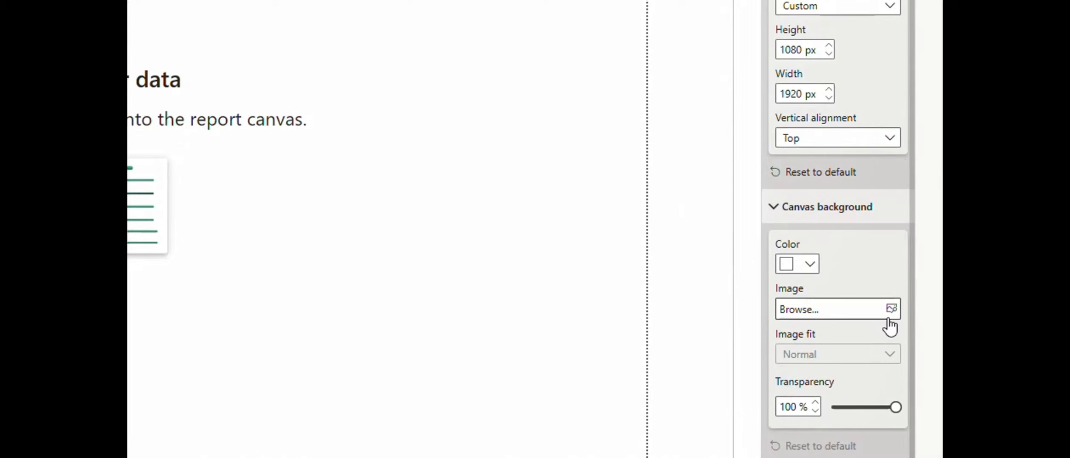
left_click(890, 314)
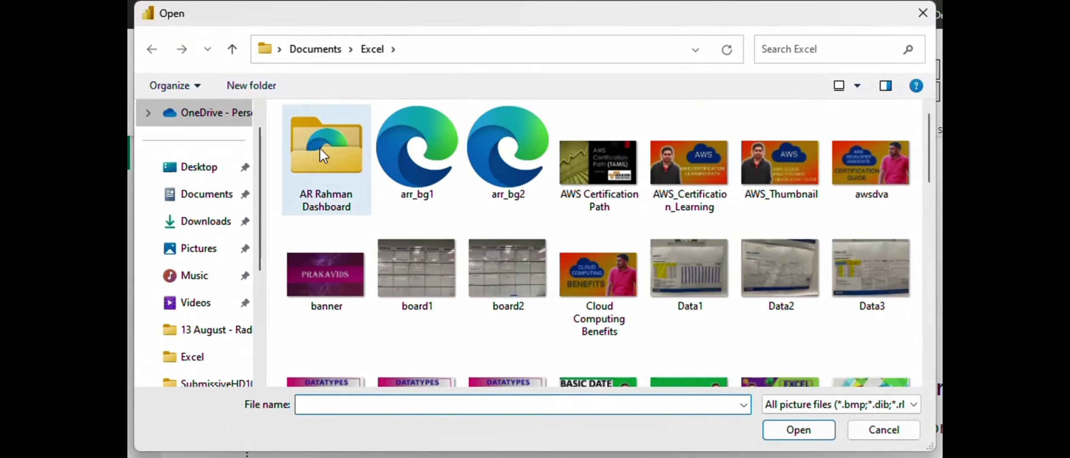
double_click(350, 148)
left_click(351, 143)
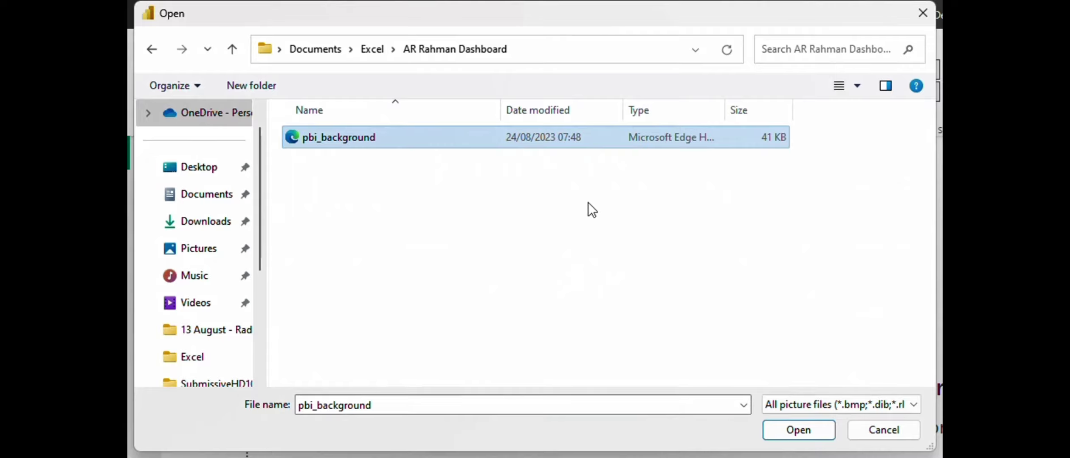
left_click(797, 429)
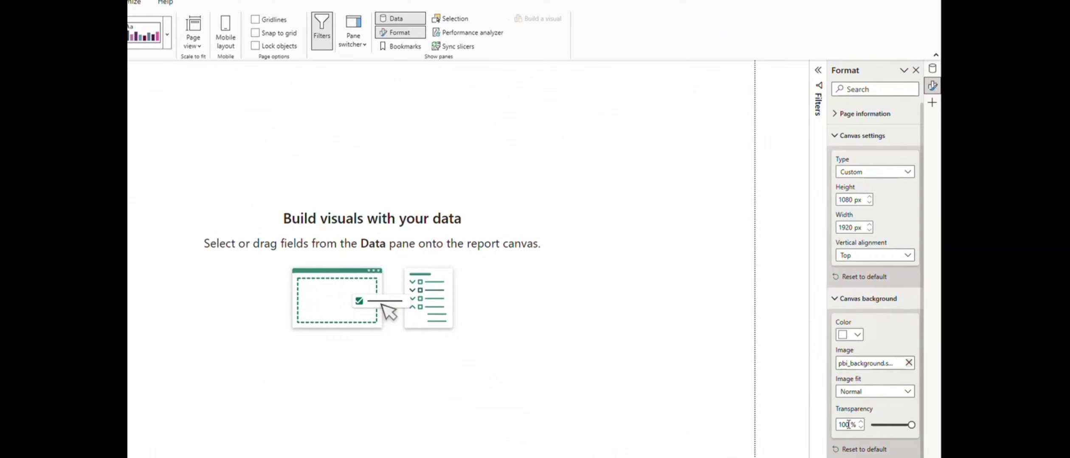
Set the transparency of Page 3's canvas background image to 3%.
double_click(844, 424)
type("3")
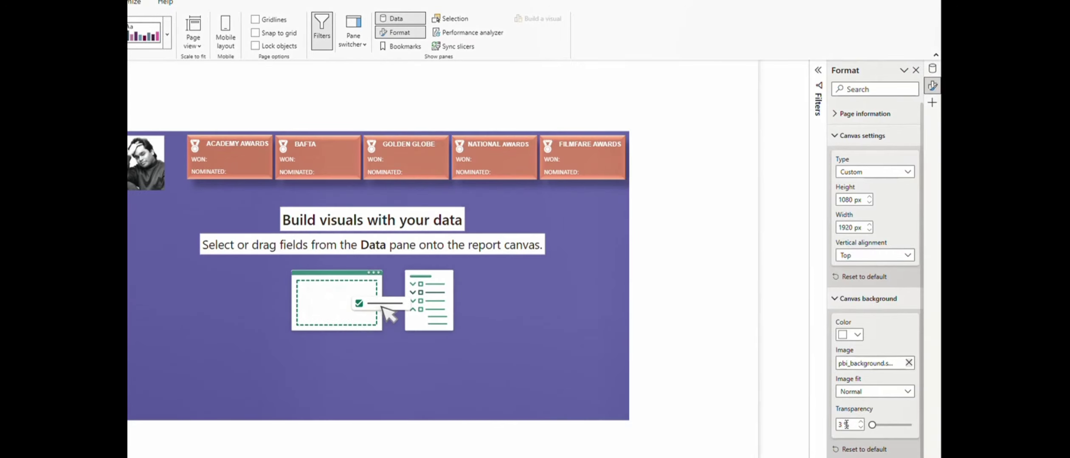
left_click(653, 280)
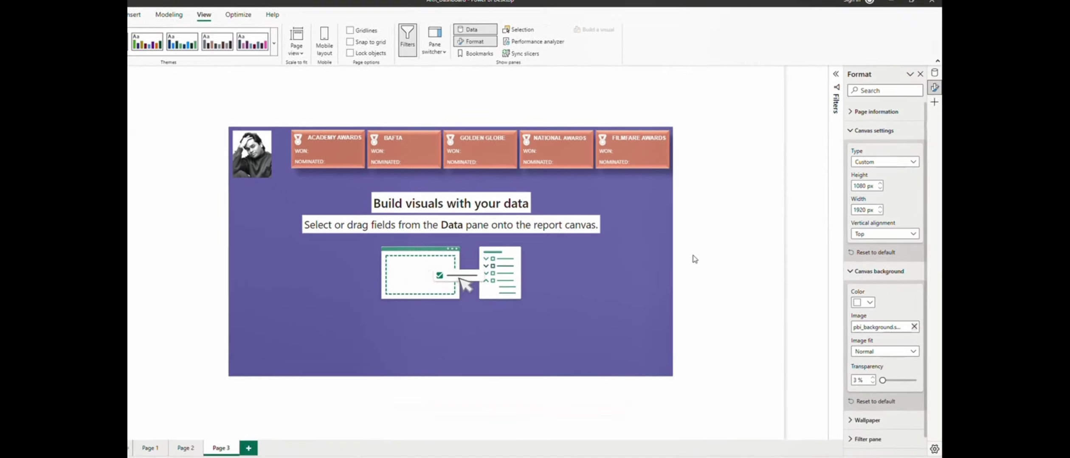
Try the Fit and Normal image fit options on the canvas background to compare how the image covers the page.
left_click(878, 331)
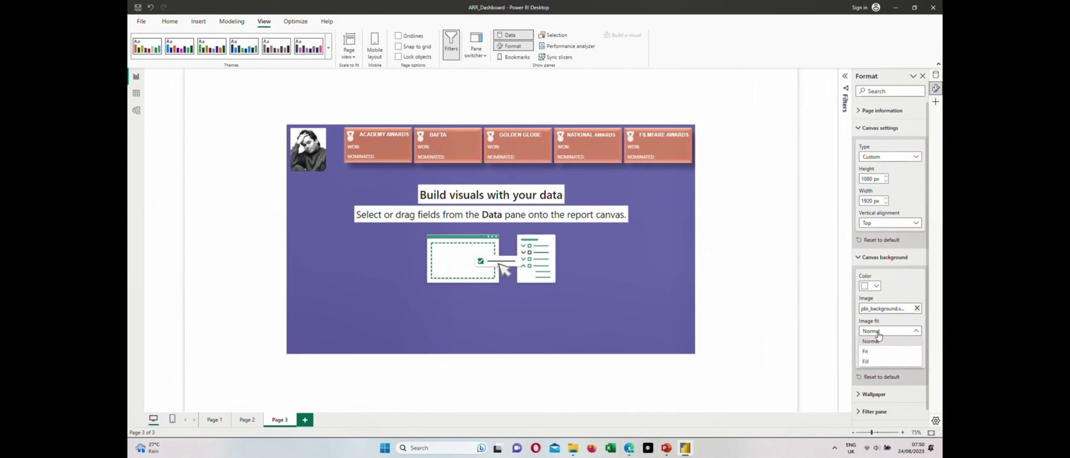
left_click(871, 352)
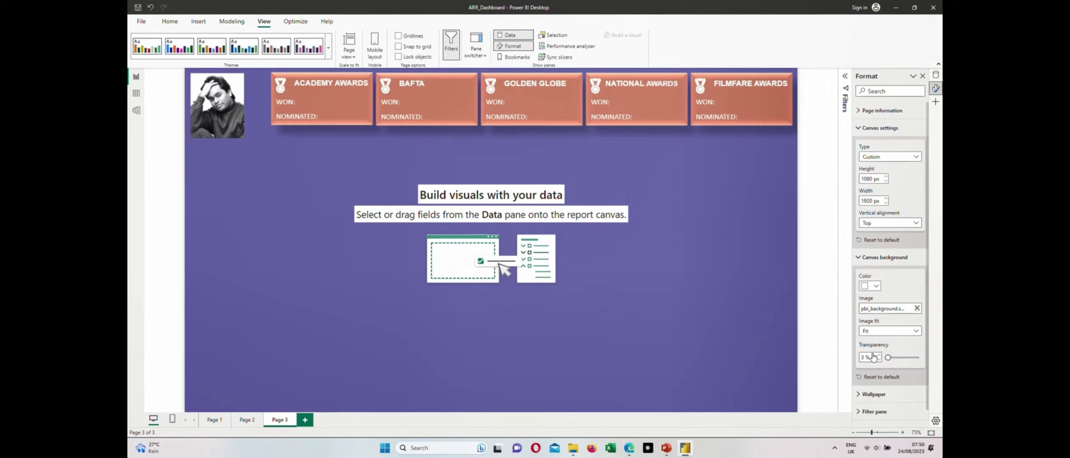
left_click(878, 332)
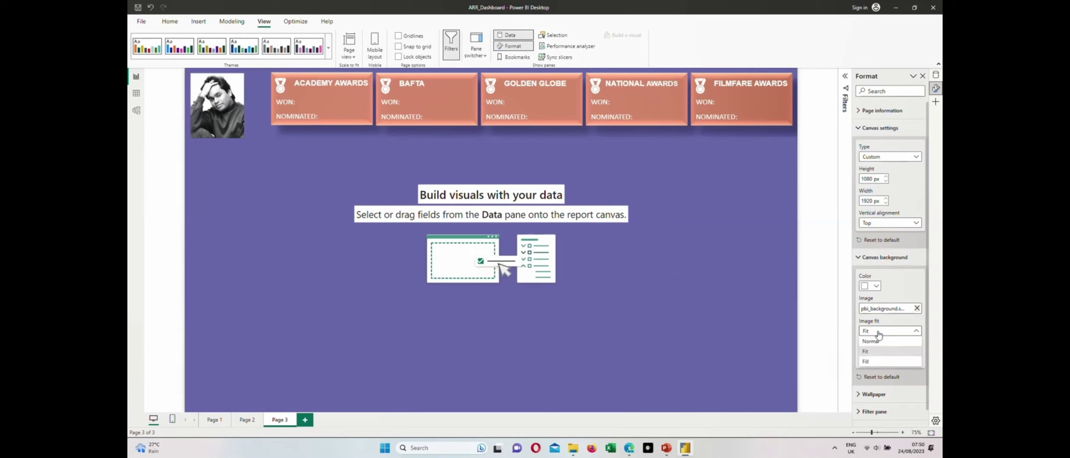
left_click(874, 342)
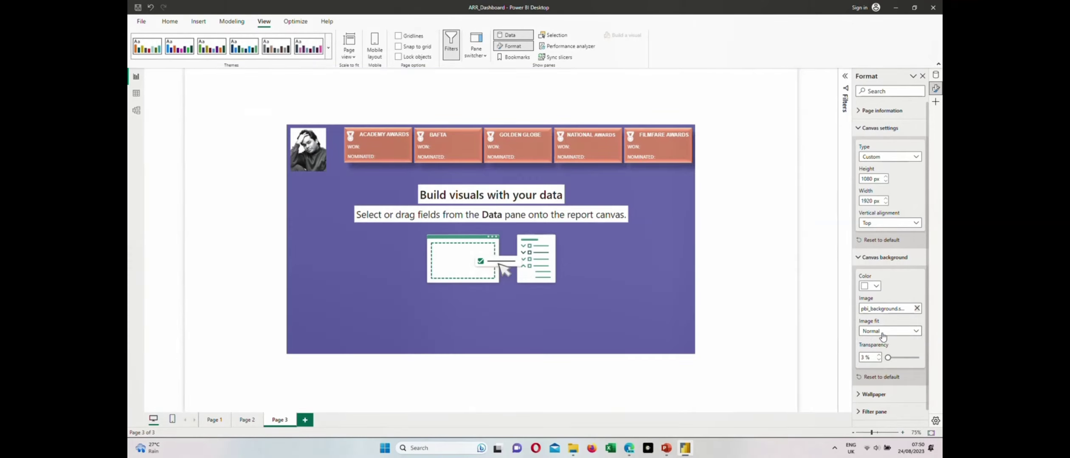
left_click(881, 333)
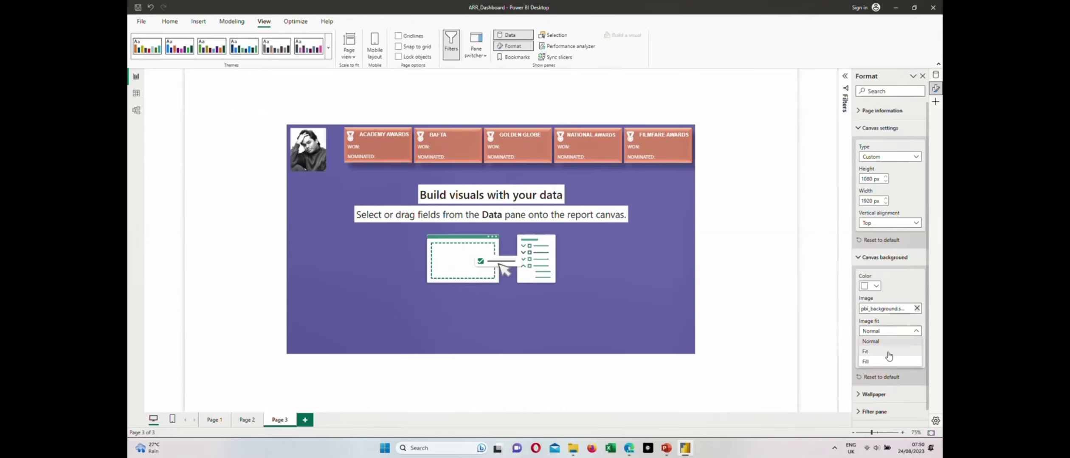
left_click(889, 352)
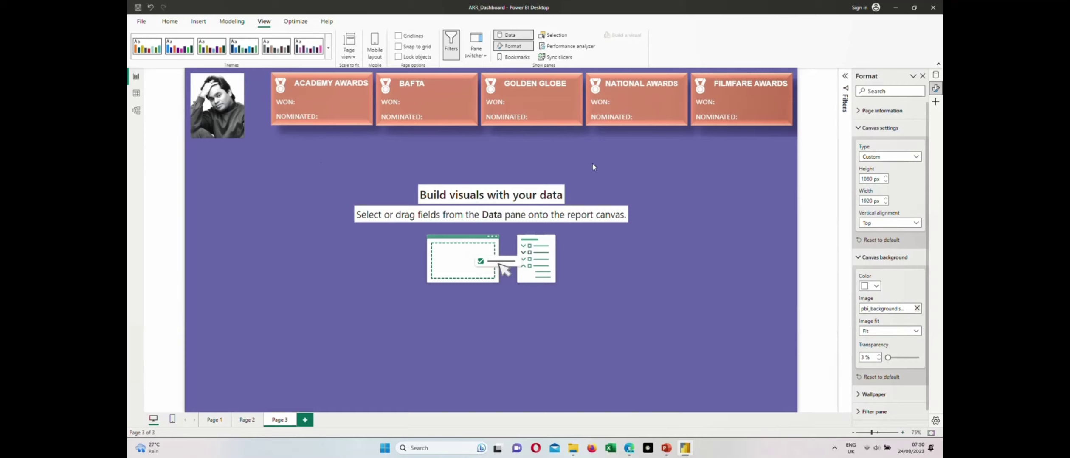
Set the canvas background's image fit to Fill, check the source slide in PowerPoint, and return to Power BI.
left_click(872, 335)
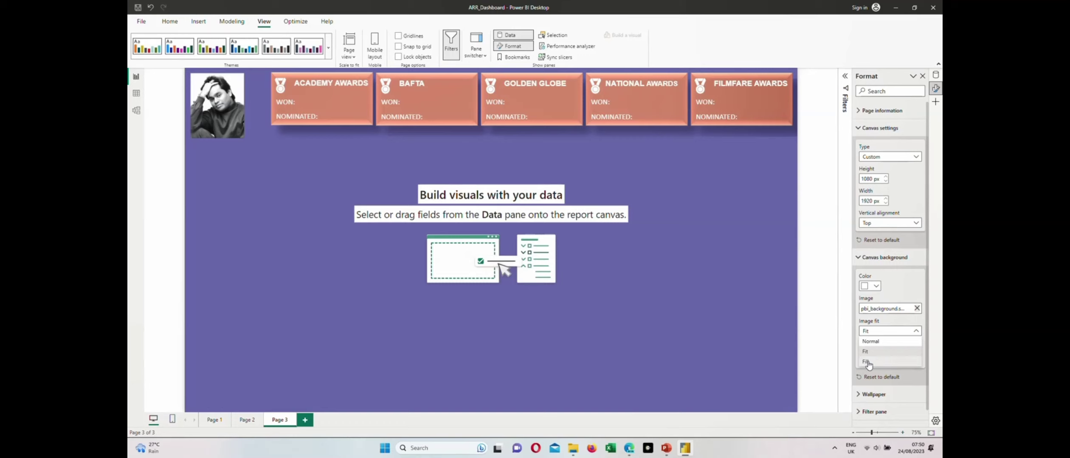
left_click(866, 362)
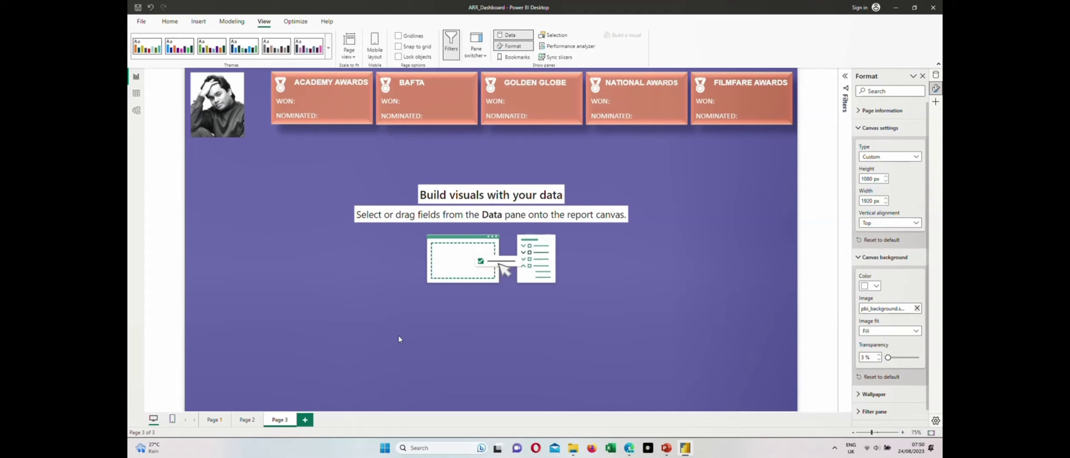
left_click(666, 448)
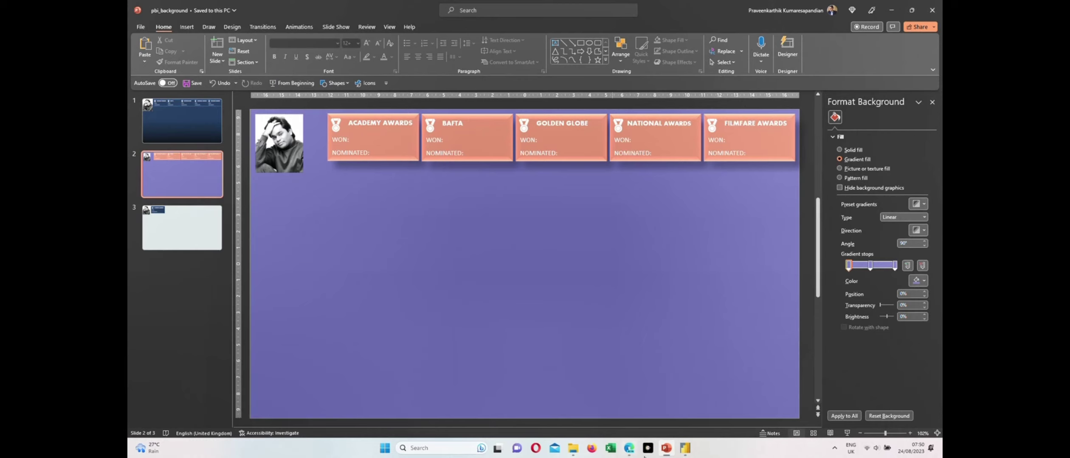
left_click(684, 449)
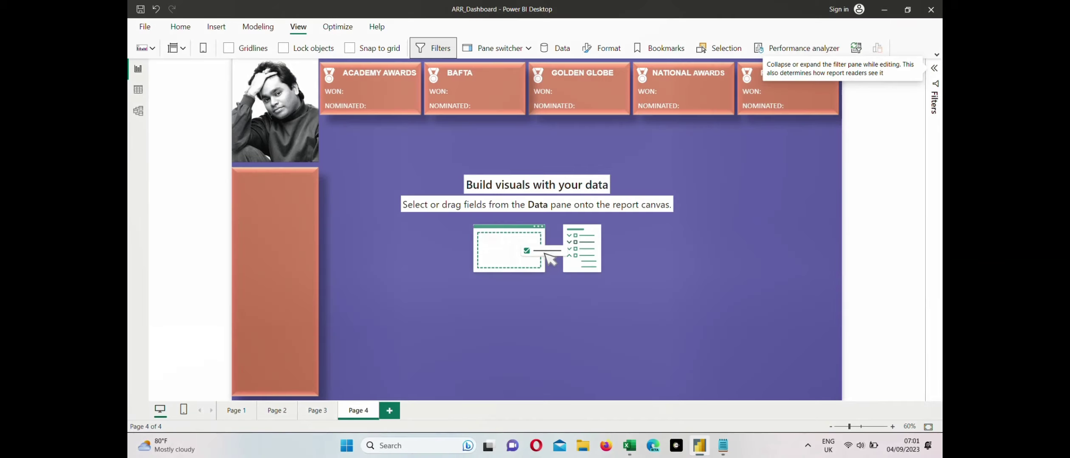
Insert a card visual on Page 4 that shows the Academy Awards Won measure.
left_click(933, 71)
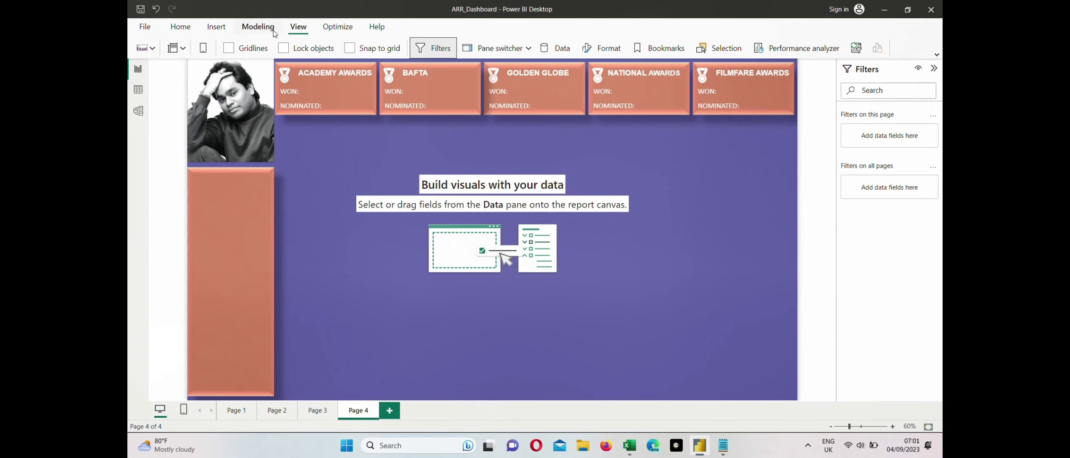
left_click(214, 26)
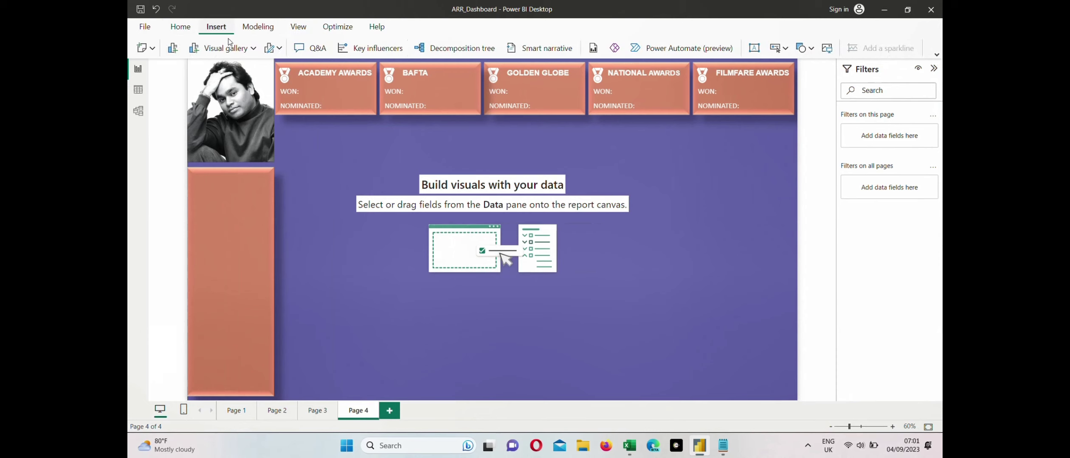
left_click(253, 49)
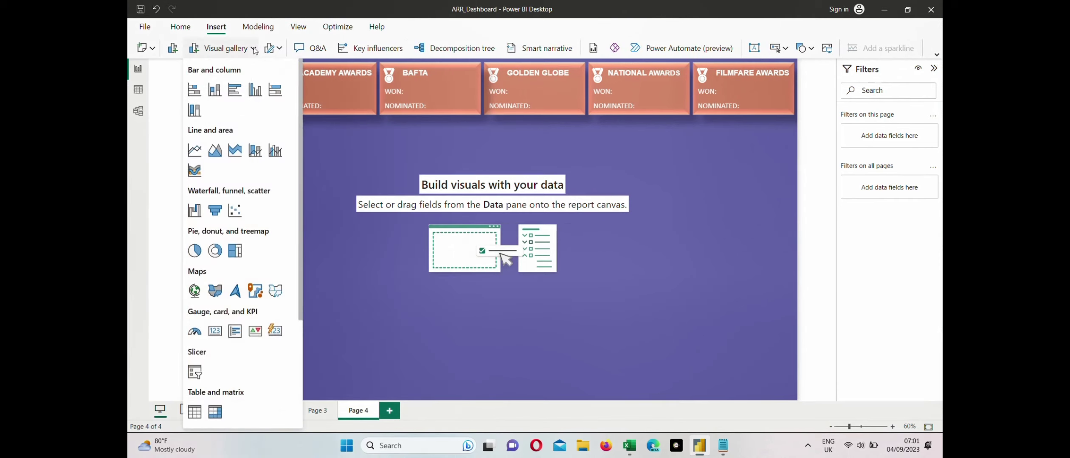
left_click(215, 331)
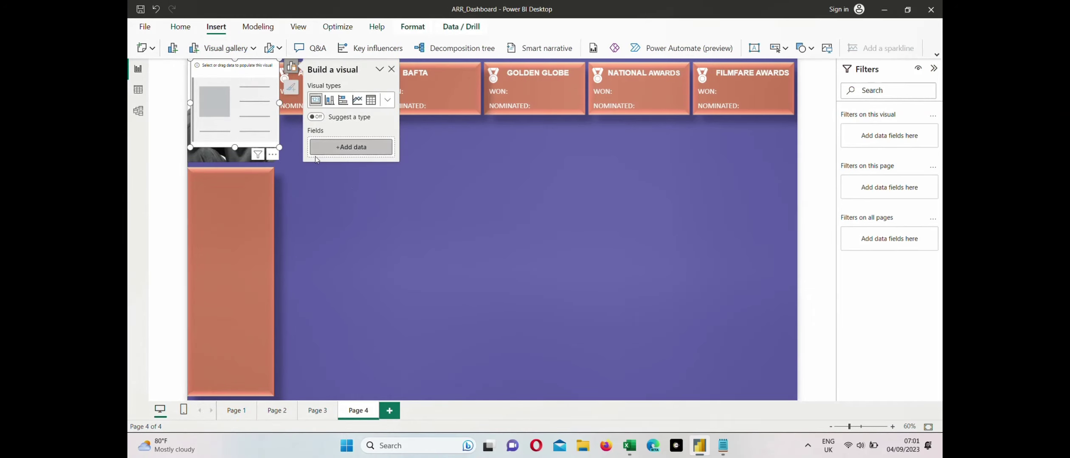
left_click(346, 149)
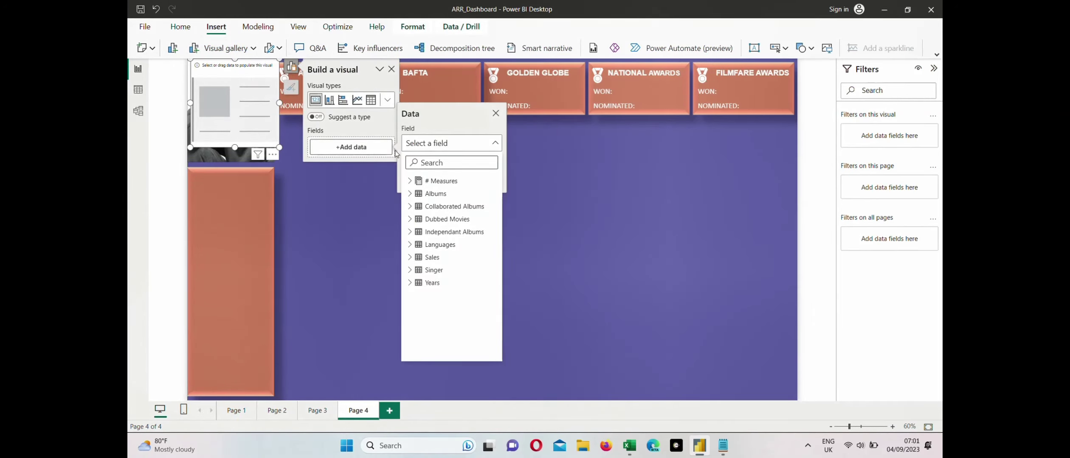
left_click(410, 181)
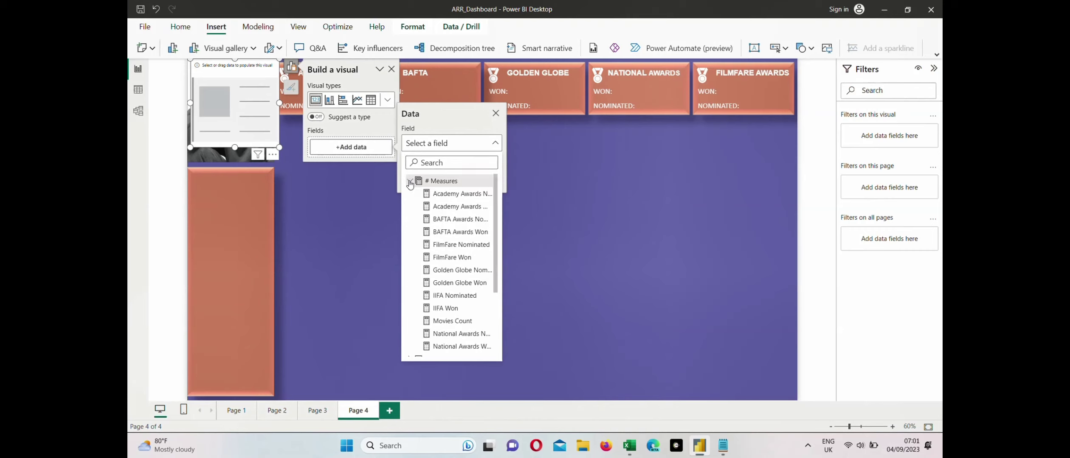
left_click(457, 207)
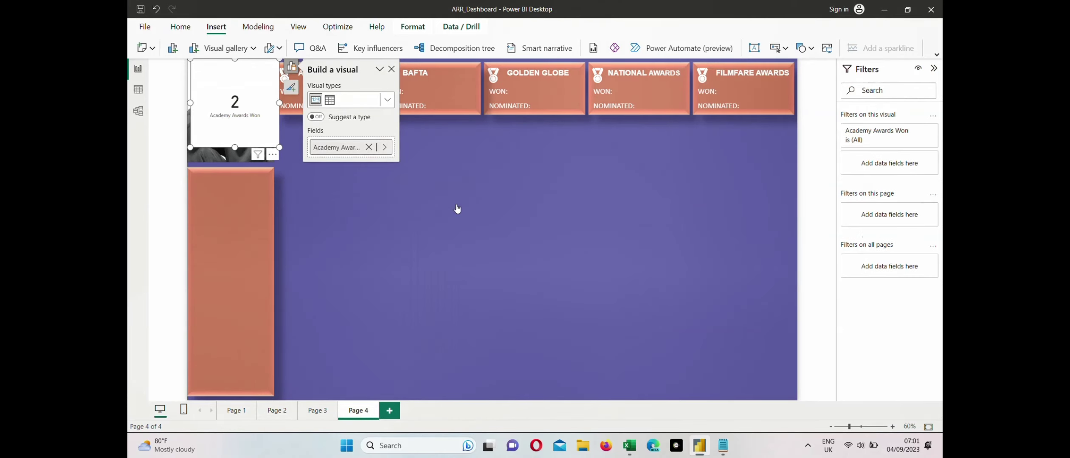
left_click(326, 218)
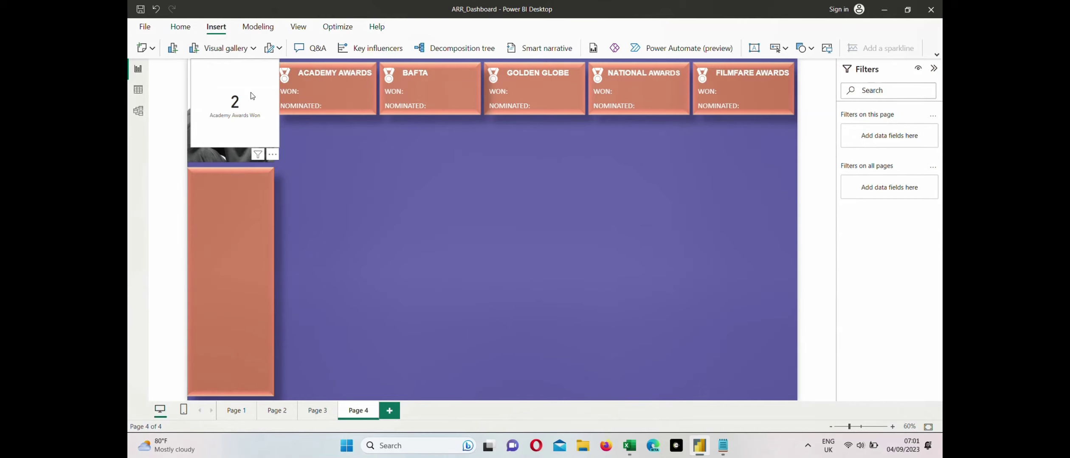
Reduce the Academy Awards Won card's height to less than half and turn off its category label.
left_click(253, 96)
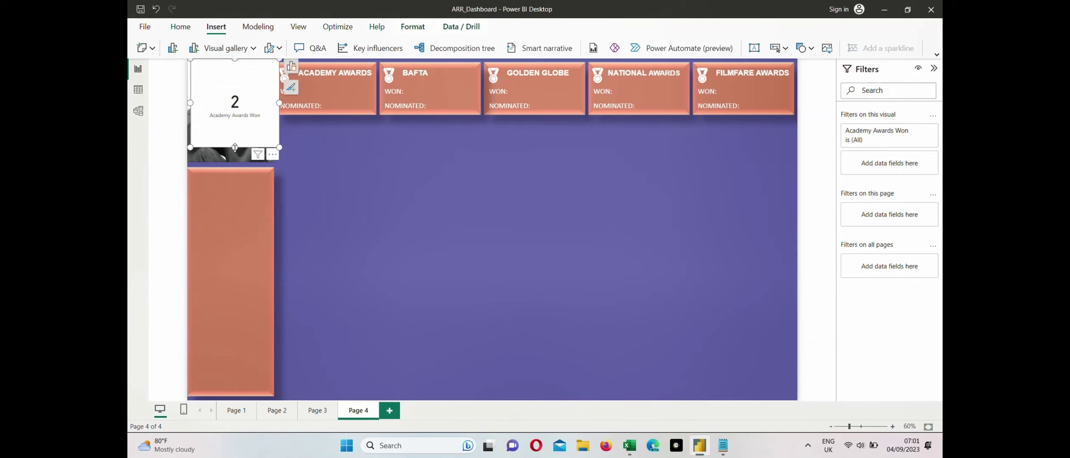
left_click_drag(235, 147, 235, 98)
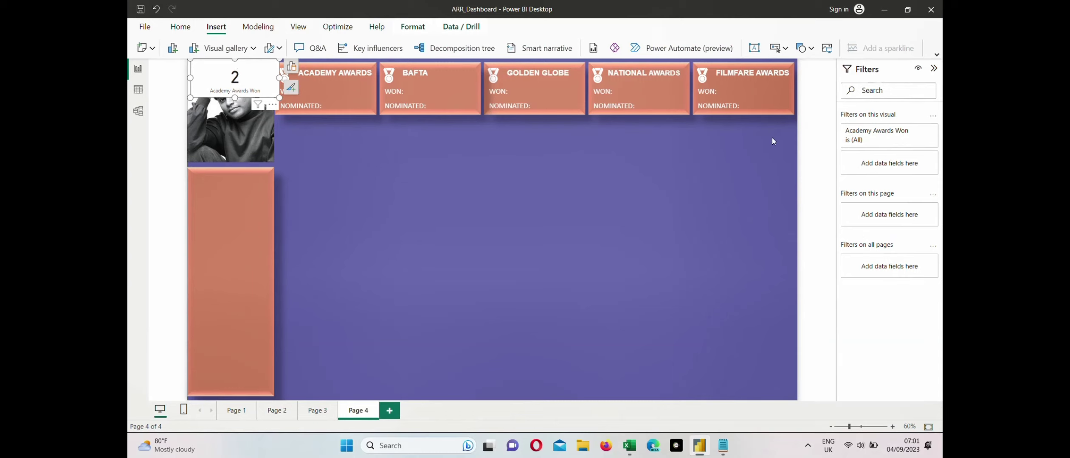
left_click(298, 26)
left_click(610, 54)
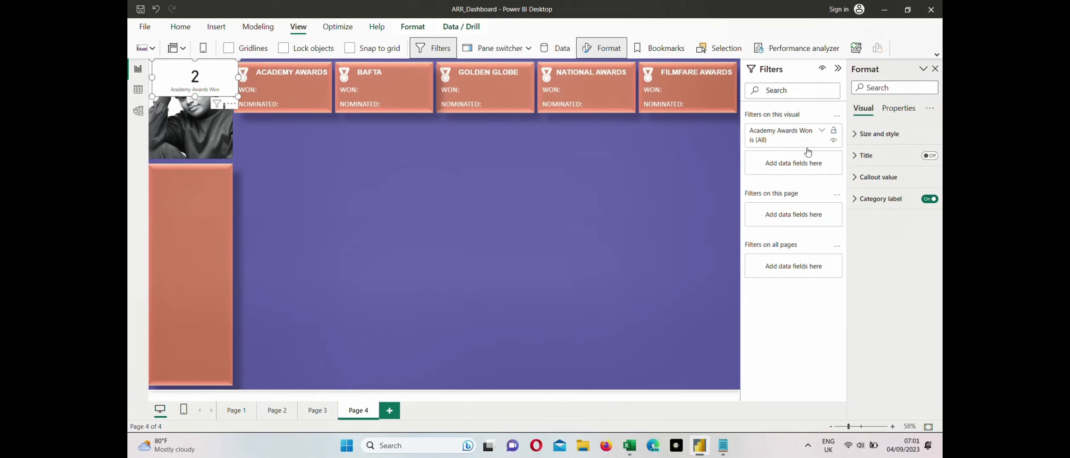
left_click(926, 200)
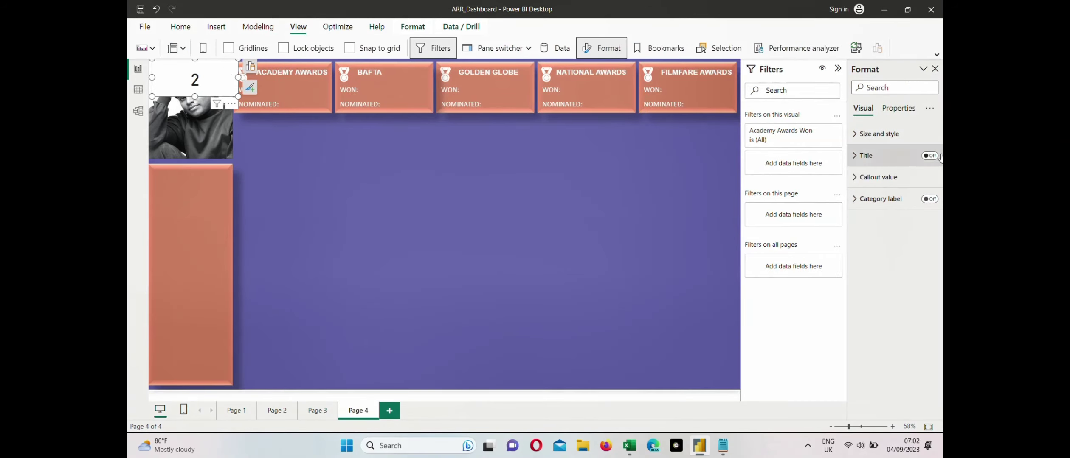
Turn off the card's background and move it beside the WON label on the Academy Awards tile.
type("back")
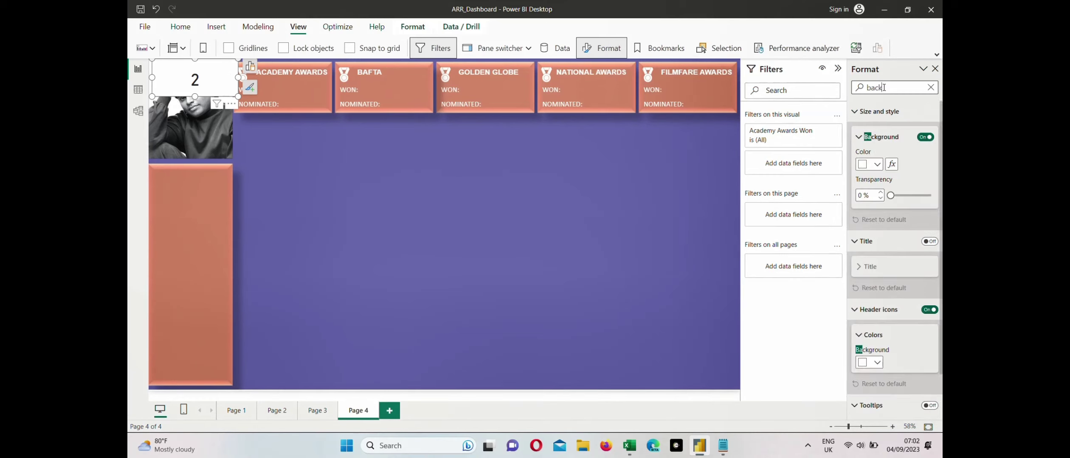
left_click(924, 138)
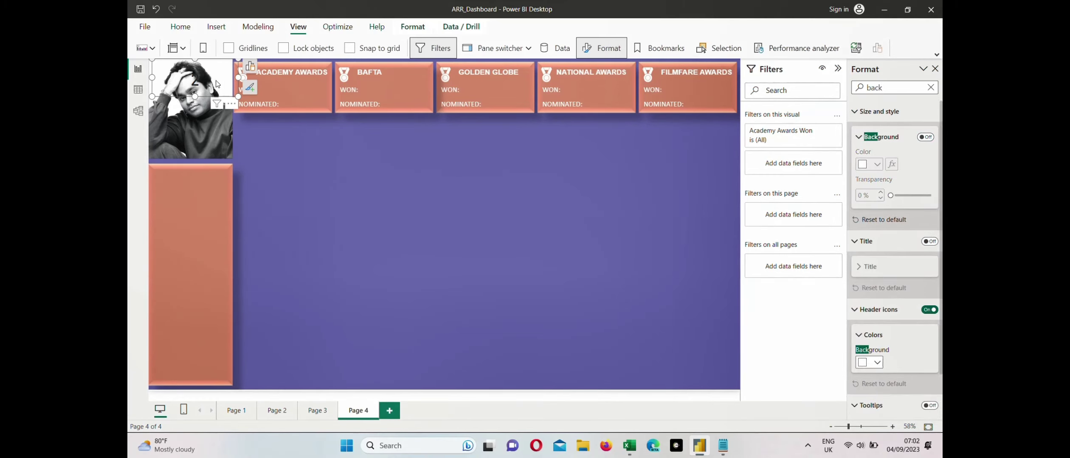
left_click_drag(217, 87, 268, 87)
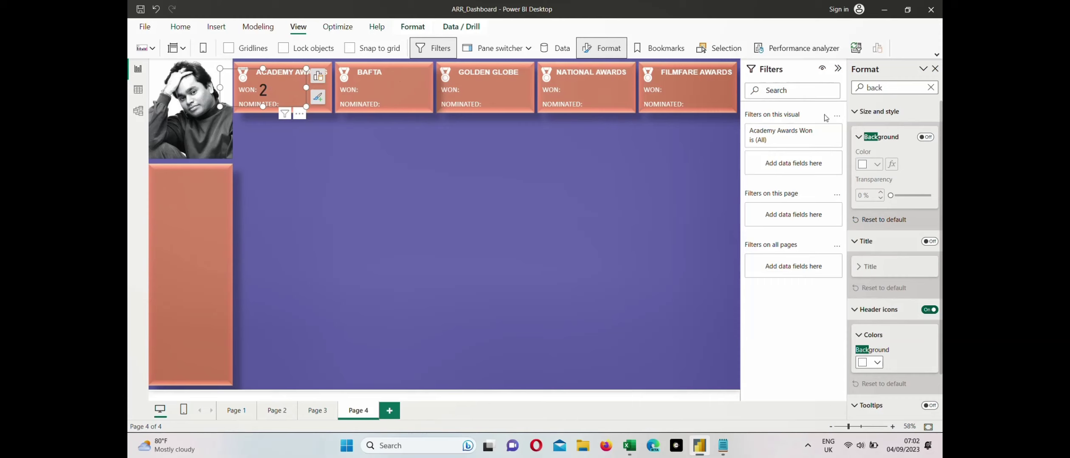
Find the card's callout value settings and set the font size to 25.
double_click(889, 89)
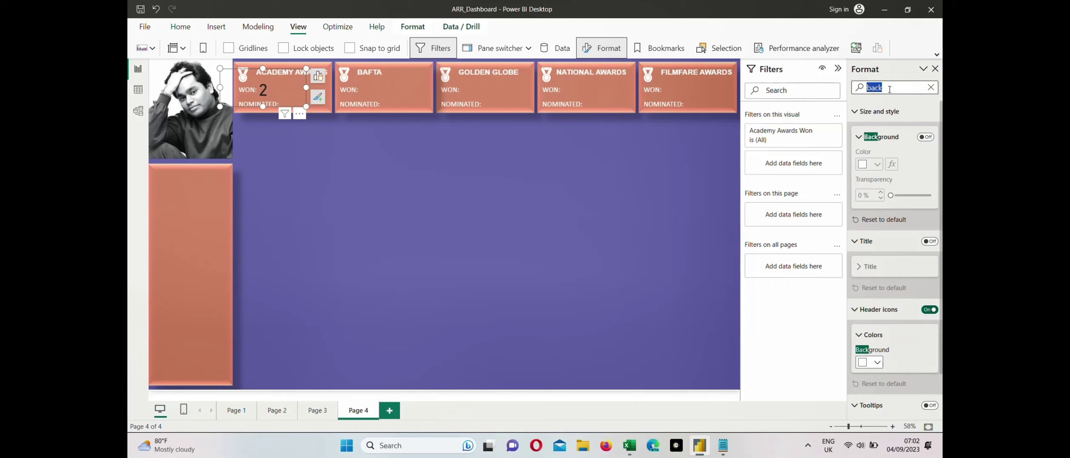
type("value")
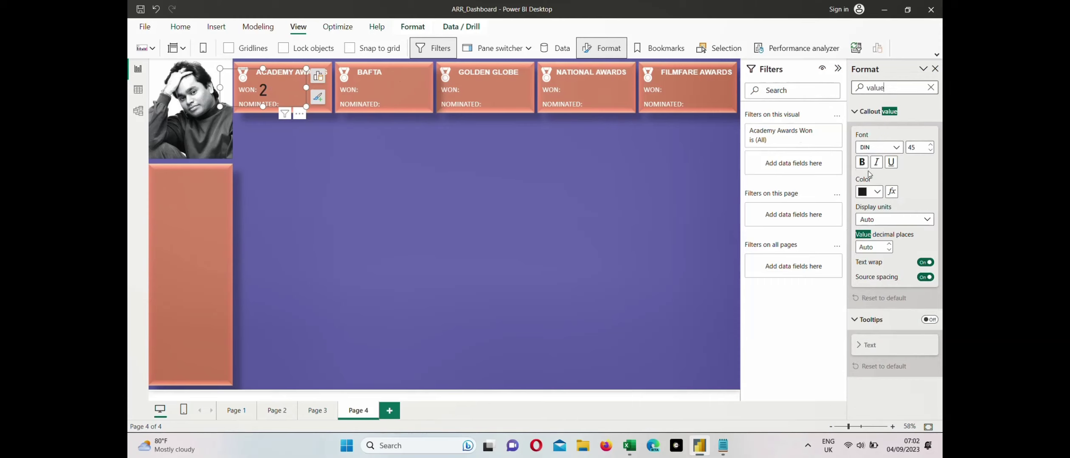
double_click(912, 145)
type("22")
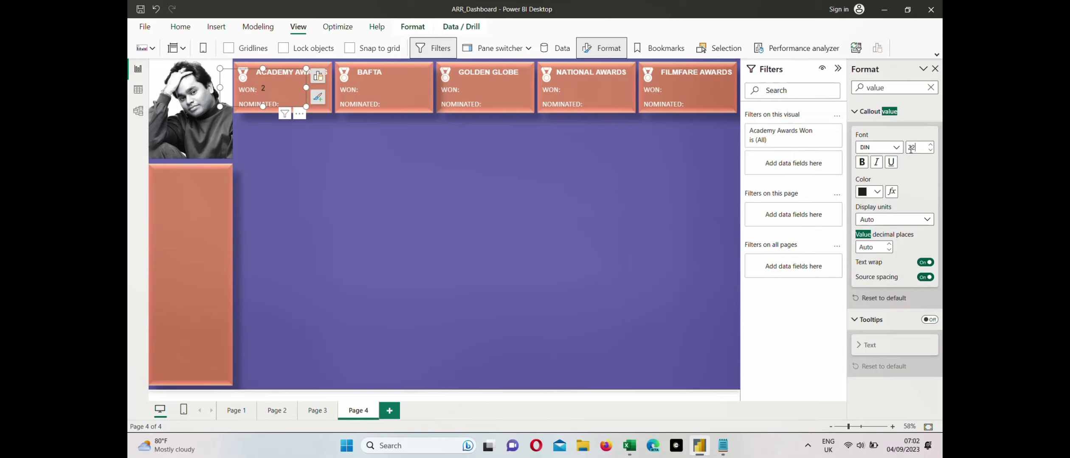
left_click(910, 150)
key("BackSpace")
type("5")
Make the card's callout value white and bold at font size 24, and open its font choices.
left_click(868, 194)
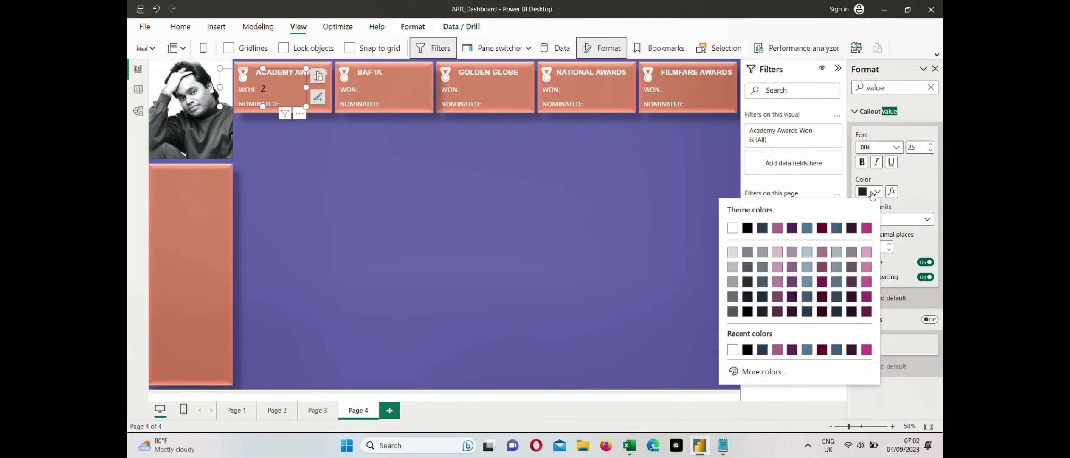
left_click(734, 232)
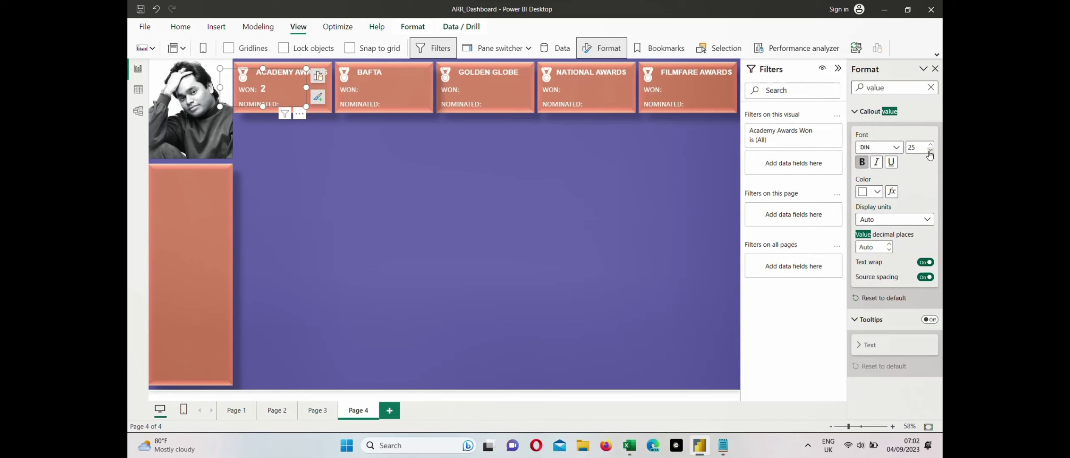
left_click(866, 145)
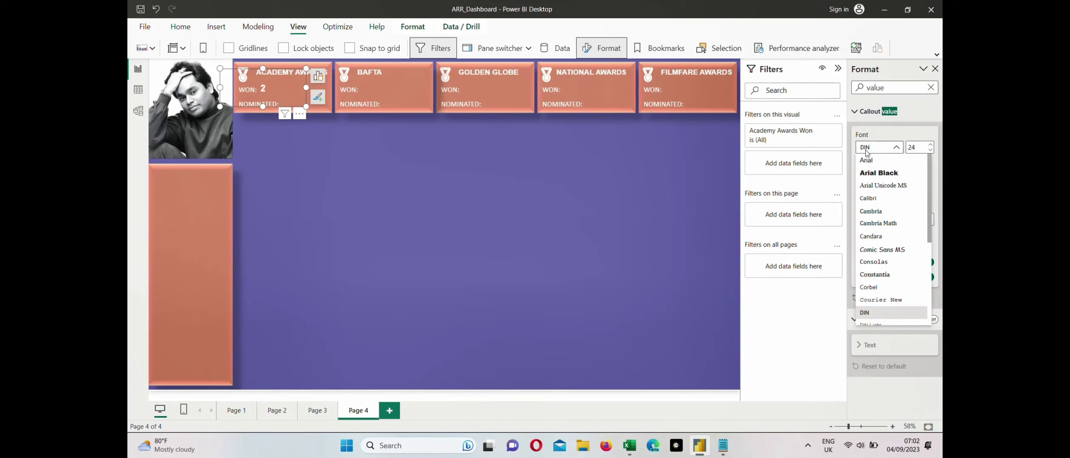
Set the Academy Awards Won card's callout value font to Arial and clear the formatting search.
left_click(866, 161)
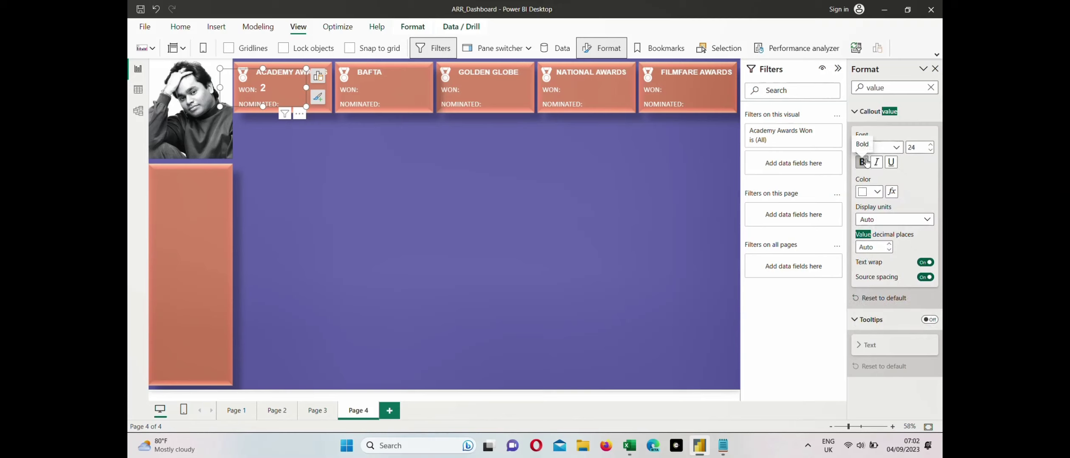
left_click(929, 88)
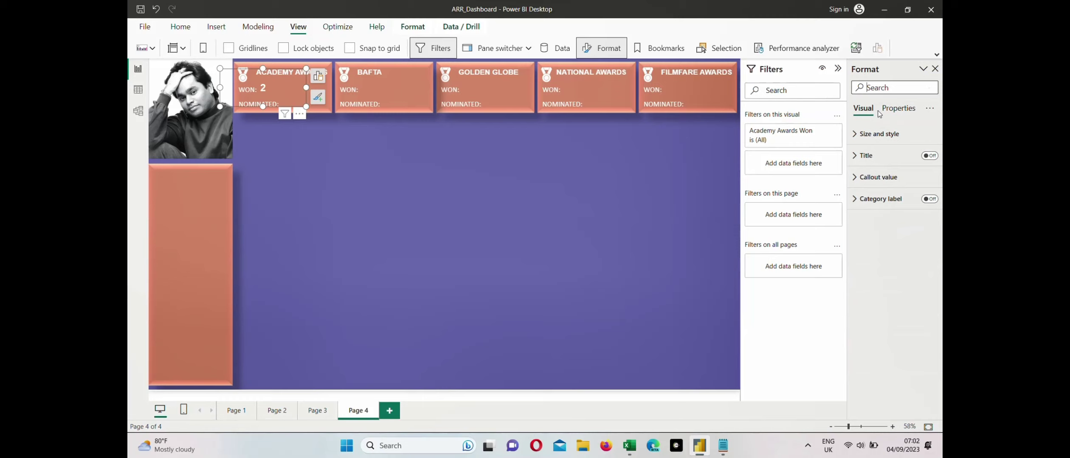
Check the size notes in Notepad, then set the Academy Awards Won card's height to 41 and width to 90.
left_click(858, 134)
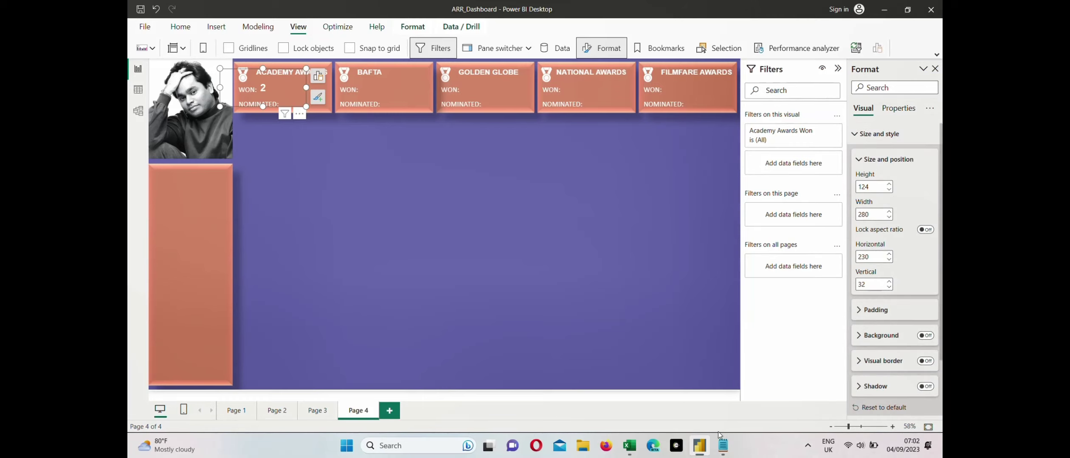
left_click(723, 446)
left_click(730, 446)
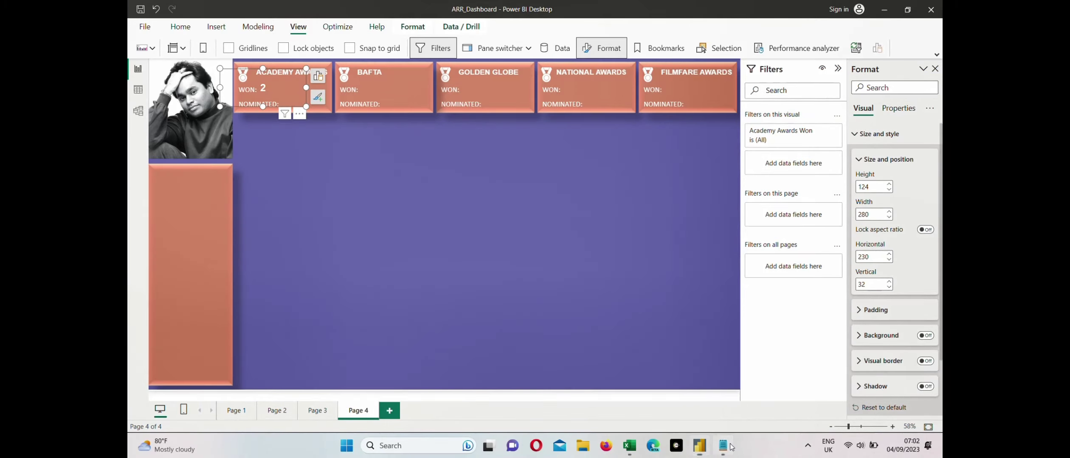
left_click(729, 446)
key("alt+Tab")
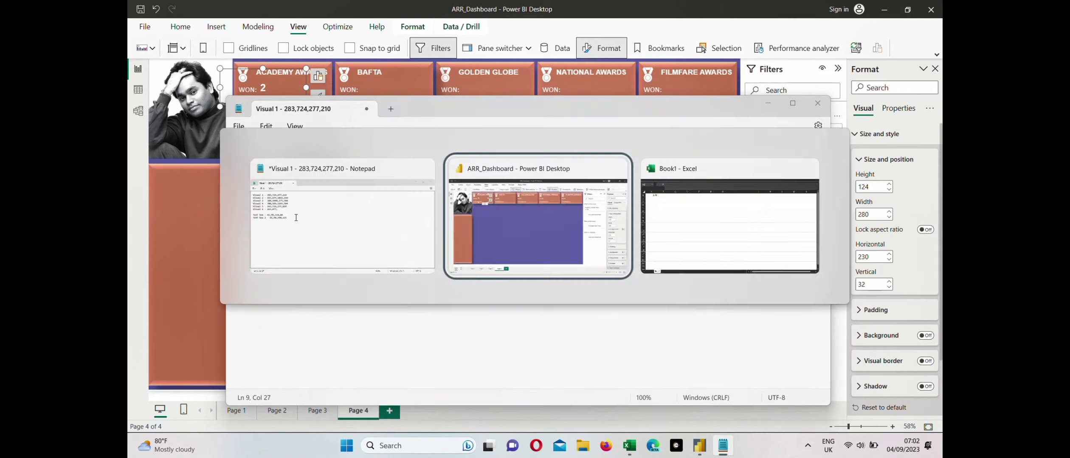
left_click_drag(858, 187, 865, 187)
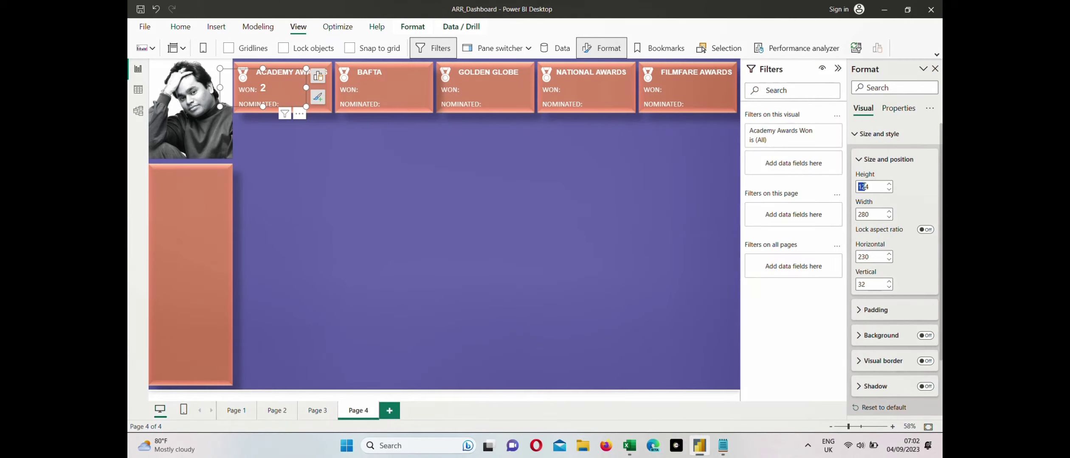
type("41")
key("Tab")
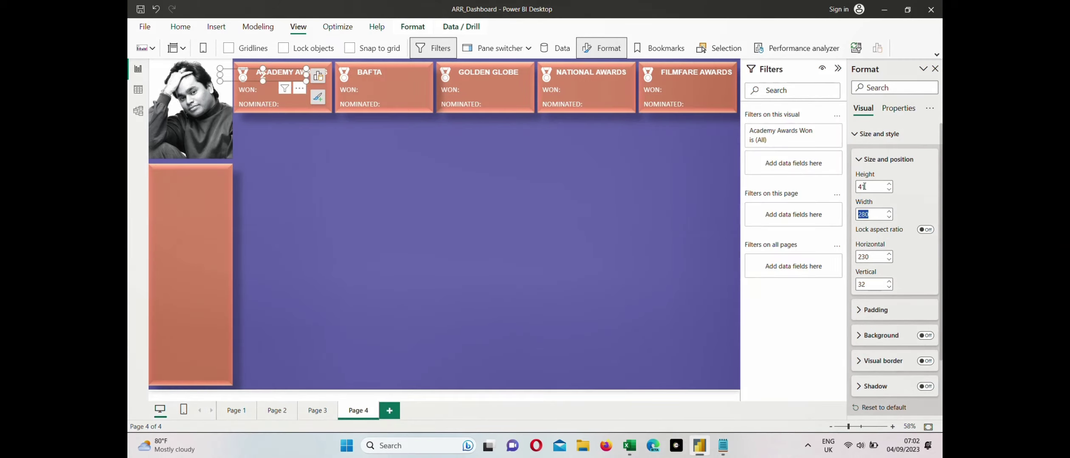
type("90")
key("Tab")
key("Tab")
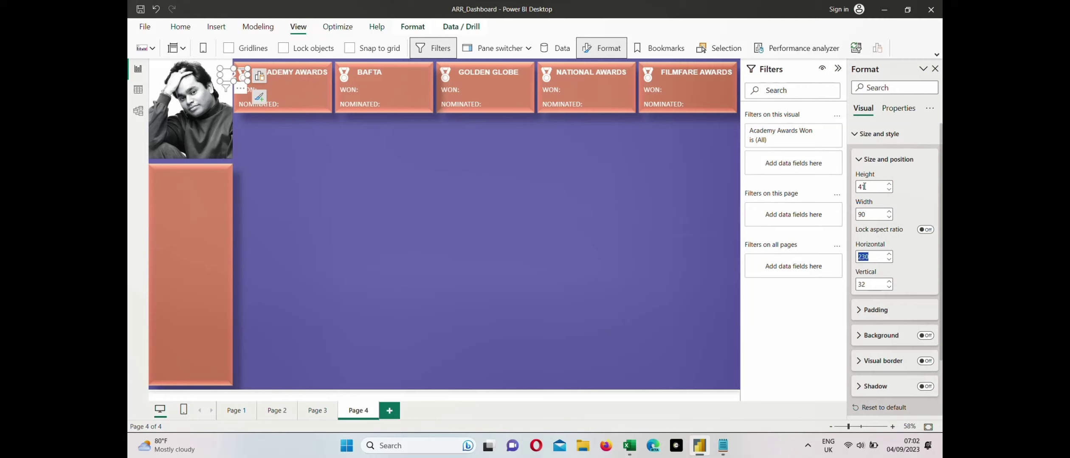
Position the Academy Awards Won card beside its WON label at horizontal 323 and vertical 80.
type("314")
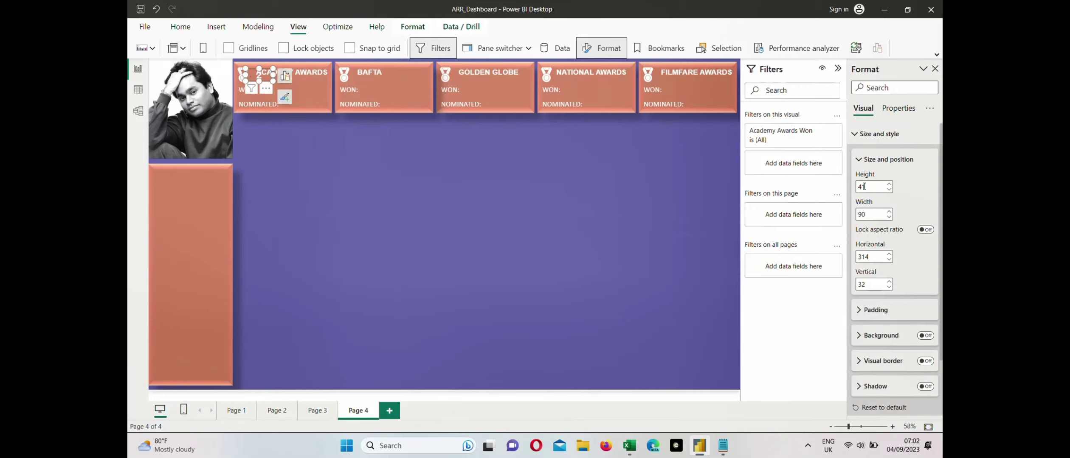
type("80")
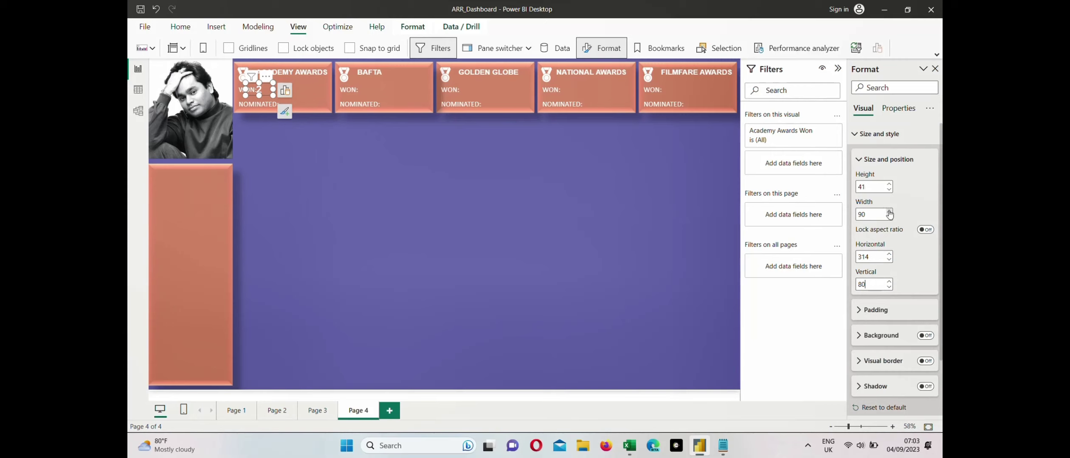
left_click(889, 254)
left_click(889, 254)
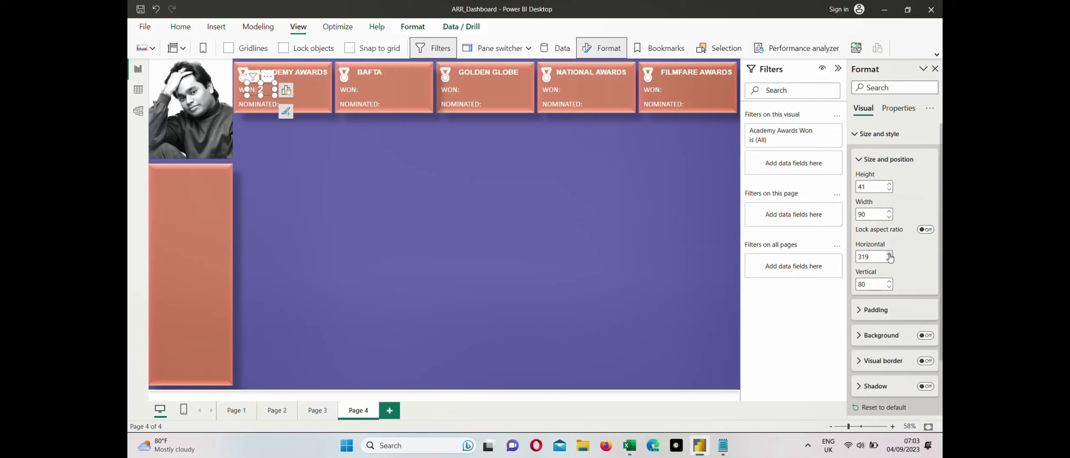
left_click(889, 254)
left_click(889, 255)
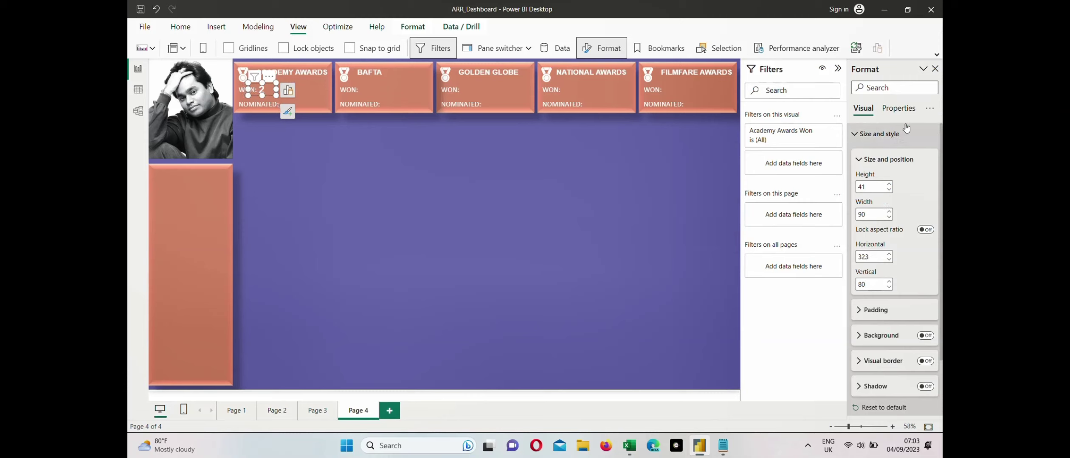
Reduce the Academy Awards Won card's callout value font size to 20.
left_click(883, 136)
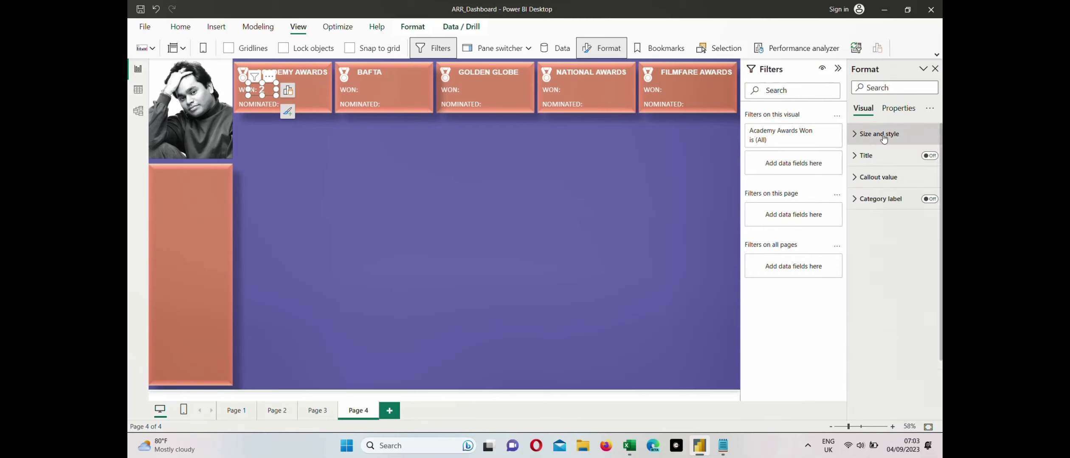
left_click(891, 182)
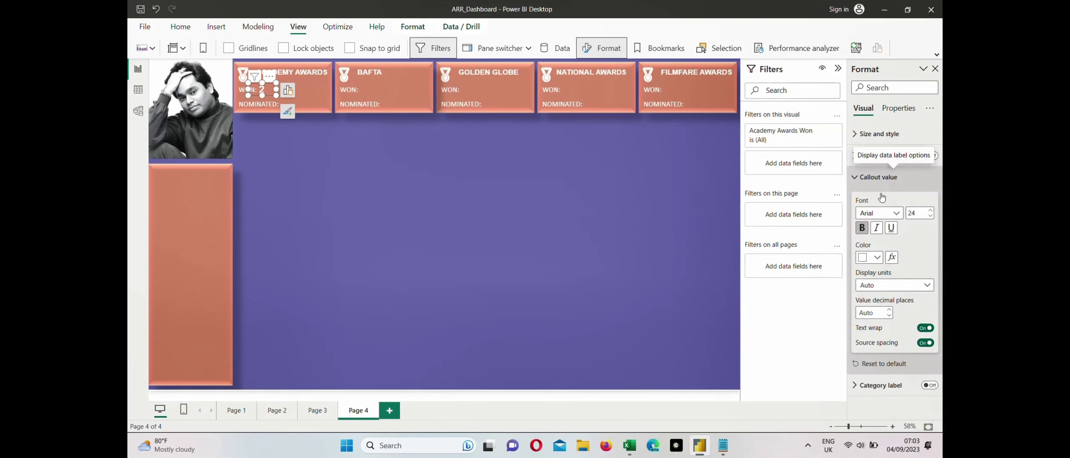
left_click(860, 230)
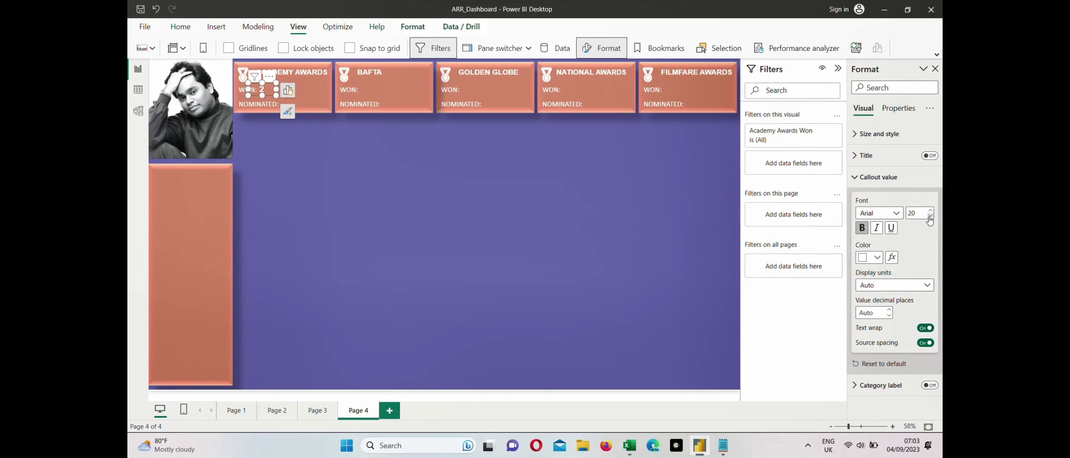
Duplicate the Academy Awards Won card and set the copy's position to horizontal 323 and vertical 80.
left_click(443, 239)
left_click(259, 94)
left_click(260, 93)
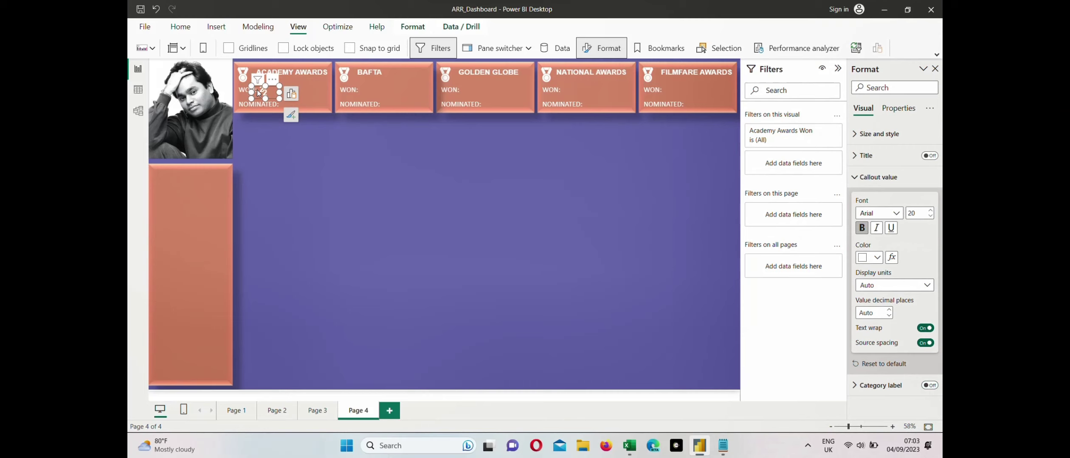
left_click(875, 133)
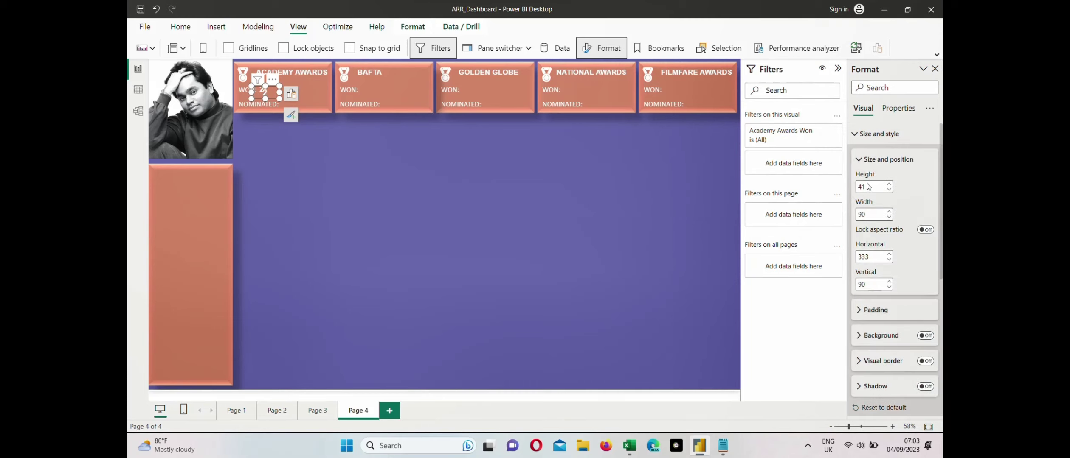
left_click(870, 256)
type("3")
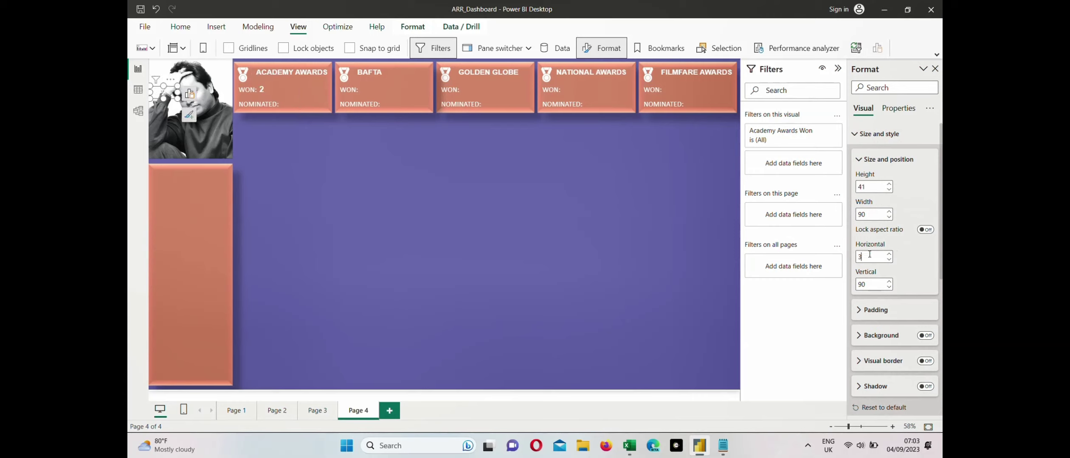
type("23")
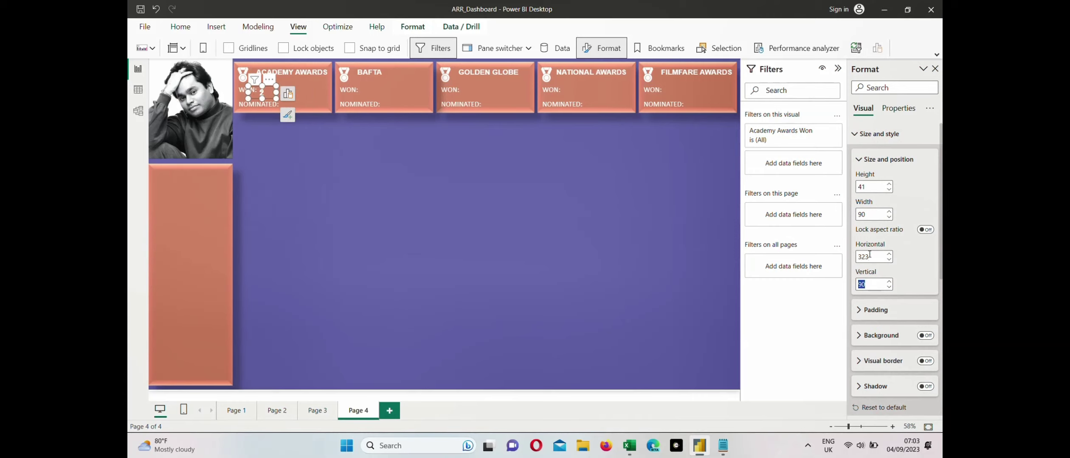
type("80")
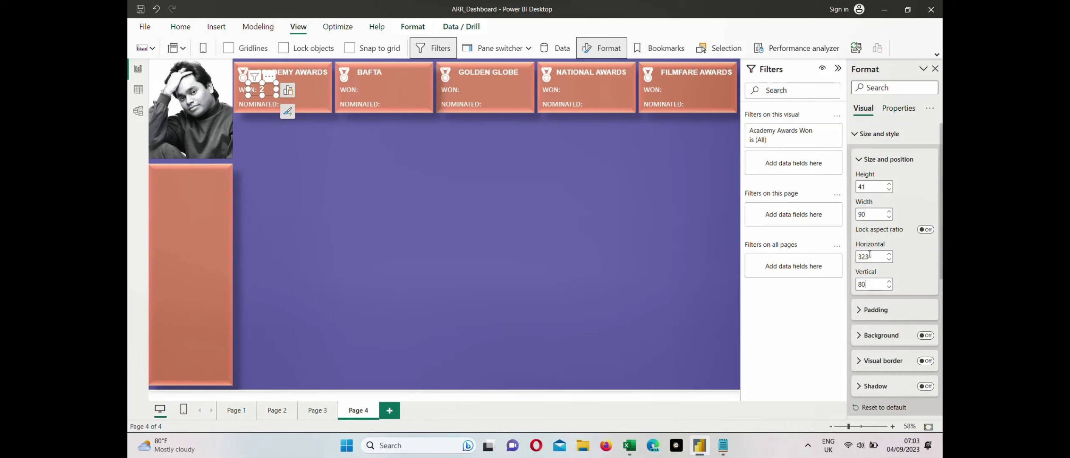
Collapse the Filters pane and place a copy of the card beside the BAFTA WON label at horizontal 650, vertical 80.
left_click(838, 69)
key("ctrl+c")
key("ctrl+v")
left_click_drag(297, 90, 404, 94)
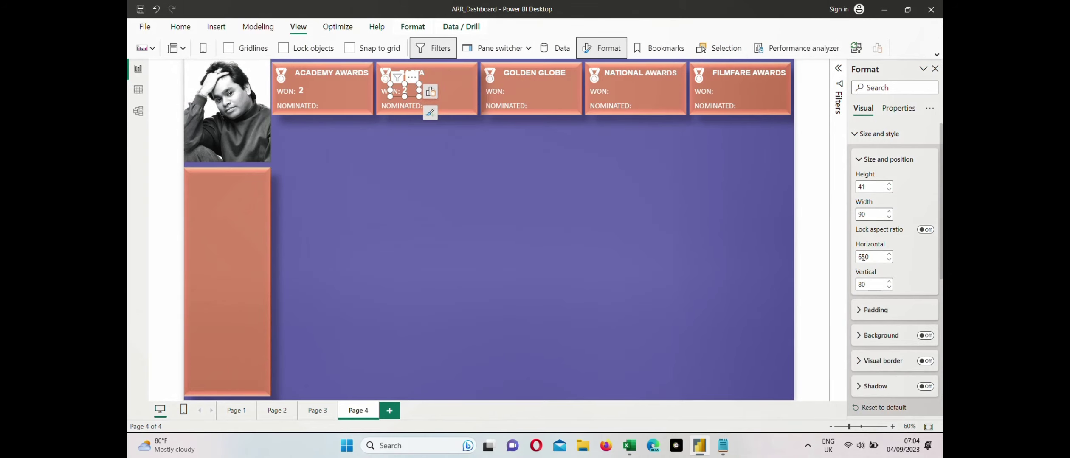
Change the field of the duplicated card over the BAFTA box to Golden Globe Won.
left_click(471, 95)
left_click(524, 173)
left_click(591, 170)
left_click(586, 307)
Move the Golden Globe Won card into the Golden Globe box by setting its horizontal position to 980.
double_click(865, 257)
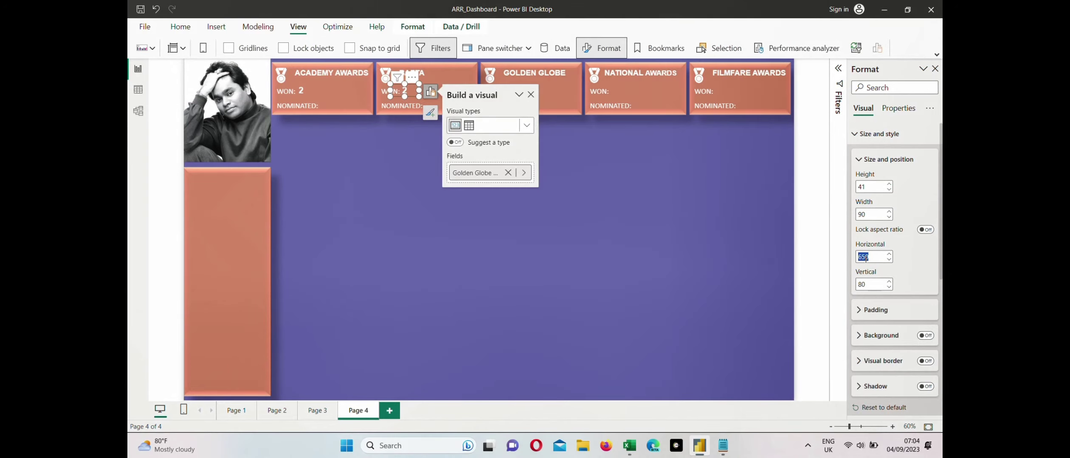
type("950")
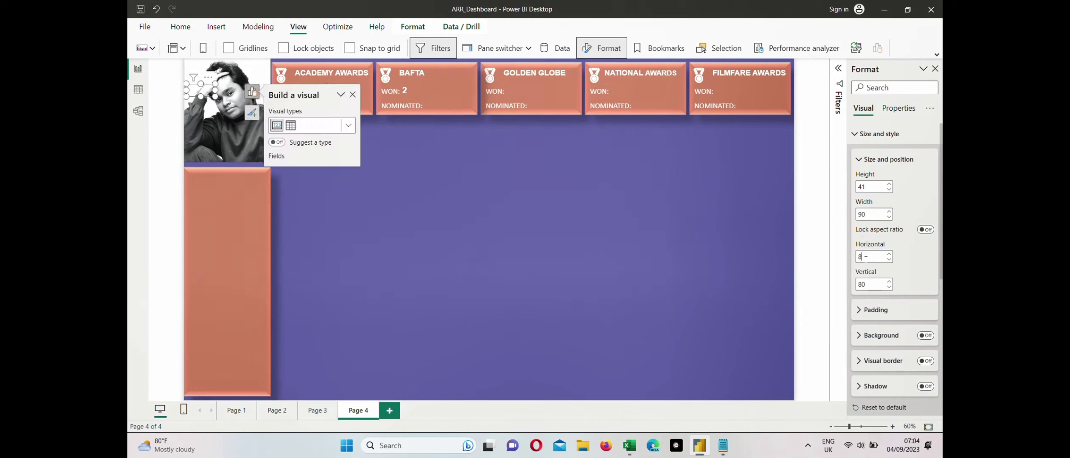
key("BackSpace")
key("BackSpace")
type("80")
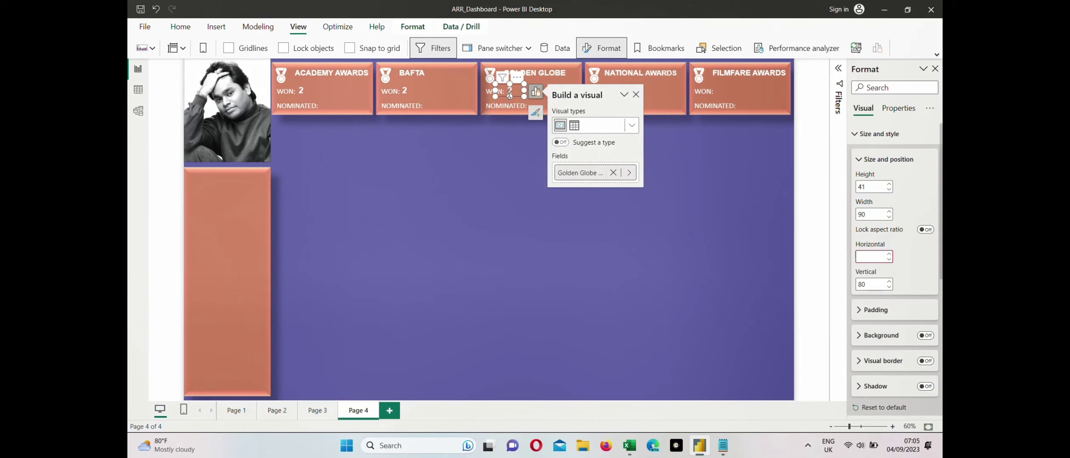
Place the next card copy in the National Awards box at horizontal 1310 and change its field to National Awards Won.
left_click(866, 258)
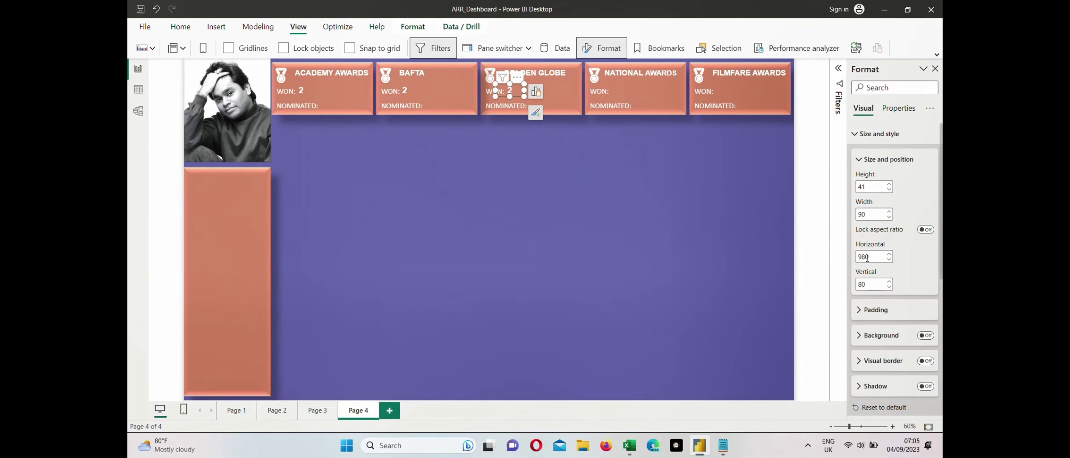
type("1310")
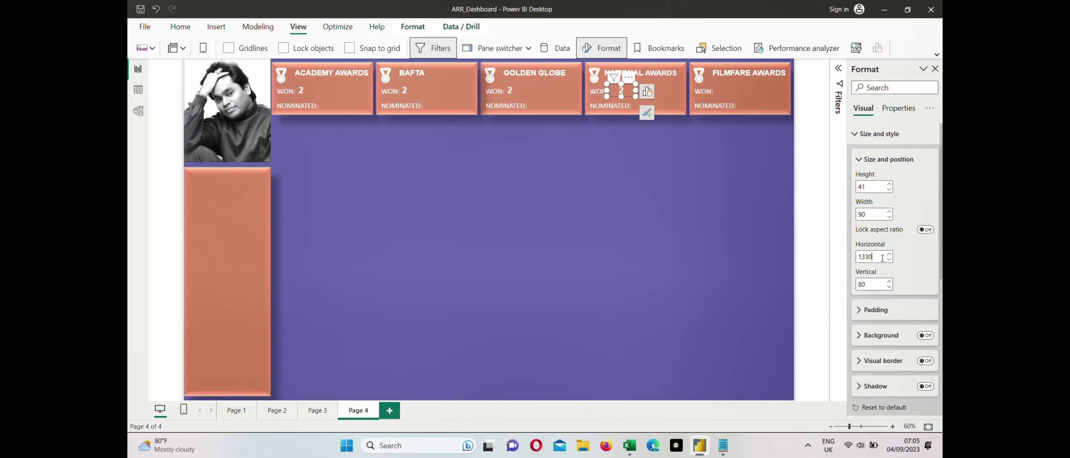
left_click(640, 92)
left_click(734, 173)
left_click(788, 168)
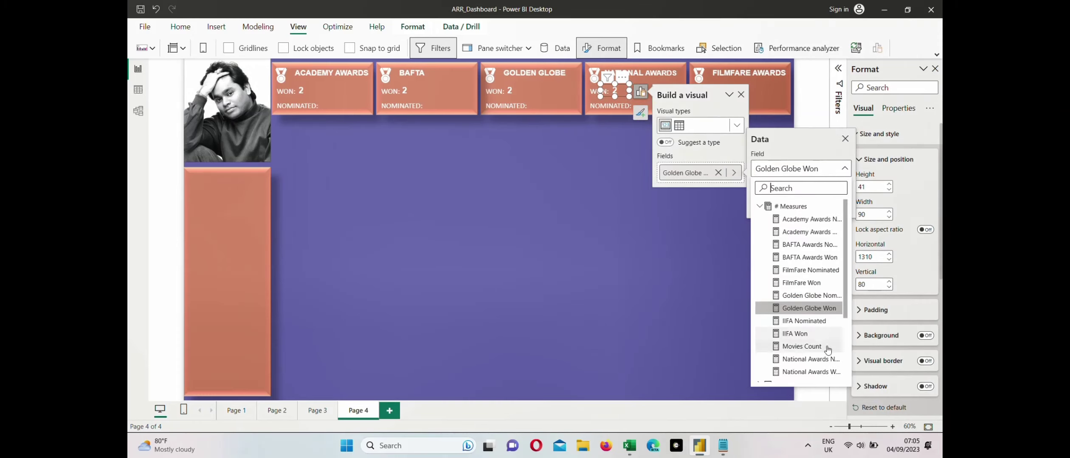
left_click(798, 372)
left_click(680, 255)
Position a copy of the National Awards Won card in the Filmfare Awards box at horizontal 1640 and vertical 80.
left_click(615, 90)
left_click(862, 258)
key("Tab")
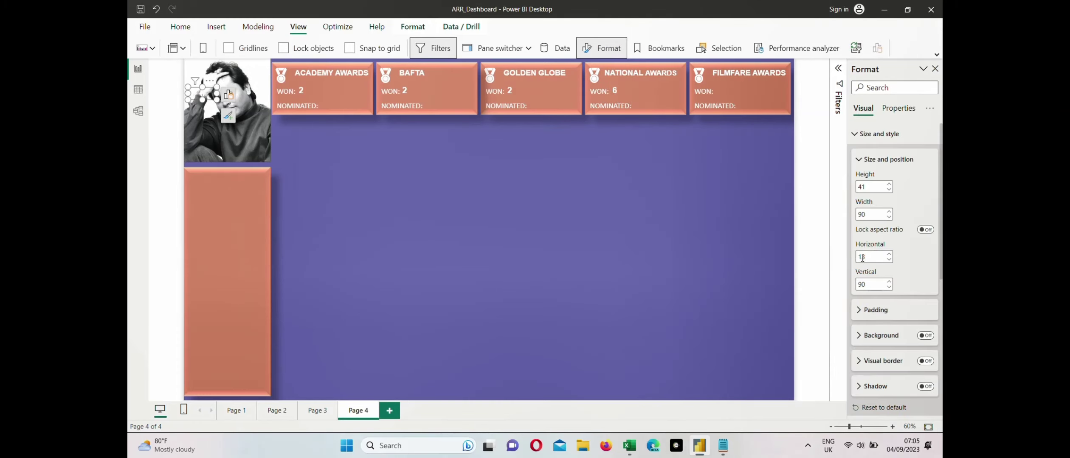
type("90801650")
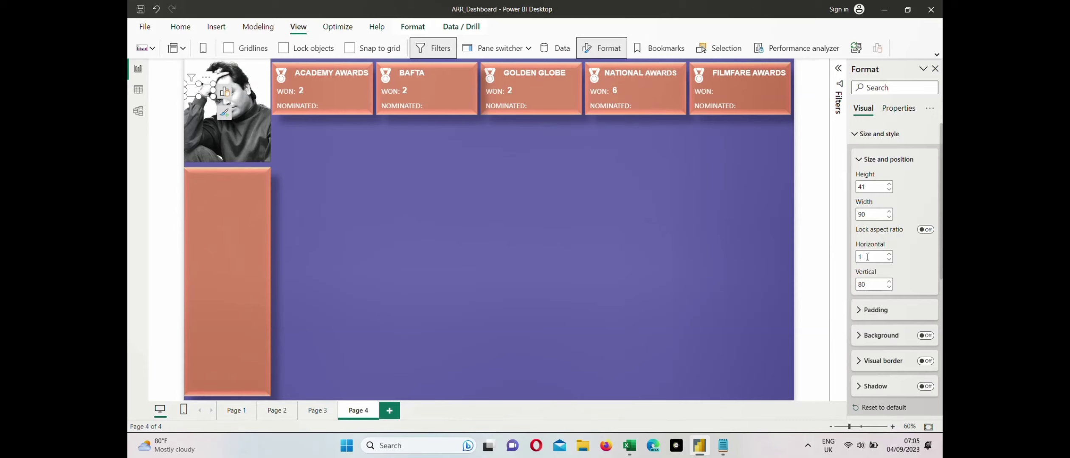
key("Down")
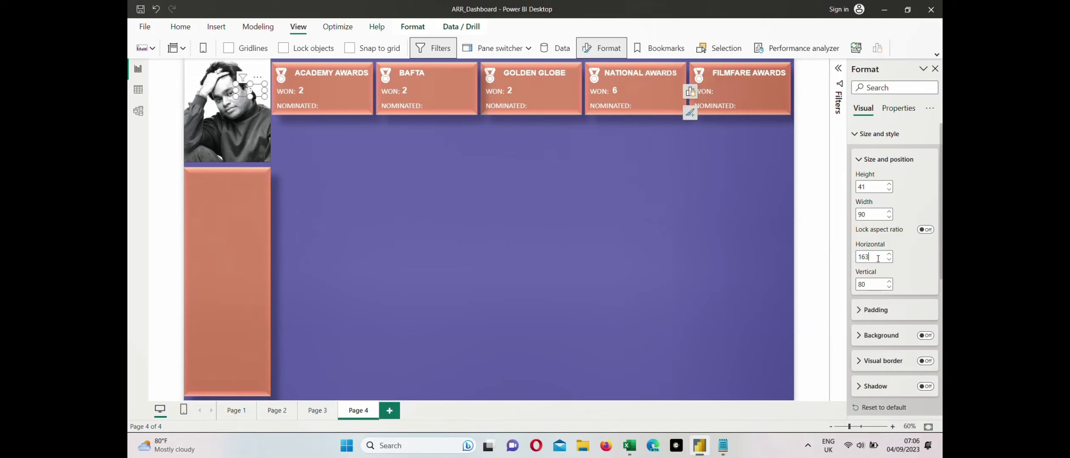
Change the field of the card in the Filmfare Awards box to FilmFare Won.
left_click(745, 91)
left_click(838, 172)
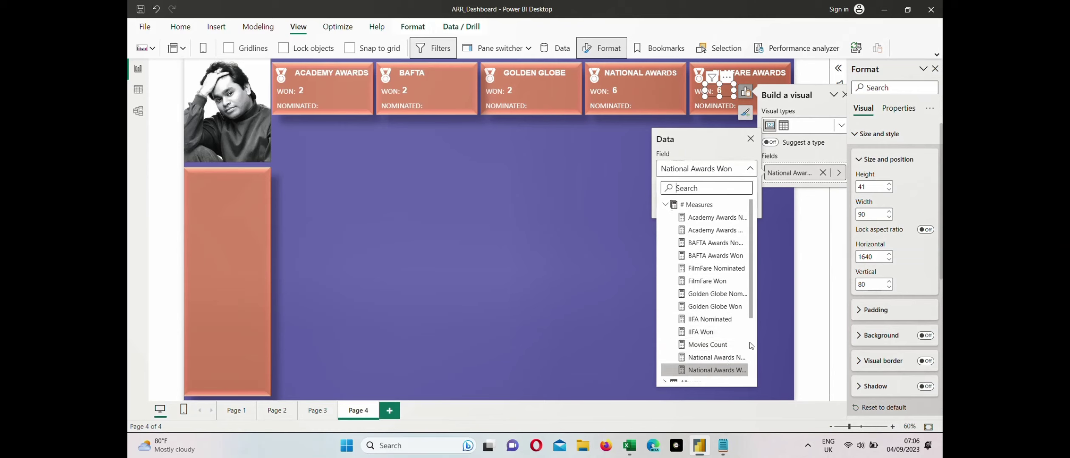
scroll(723, 358, "down", 3)
left_click(717, 252)
Place a count card beside the Academy Awards NOMINATED label and duplicate it.
left_click(304, 94)
left_click_drag(304, 93, 316, 100)
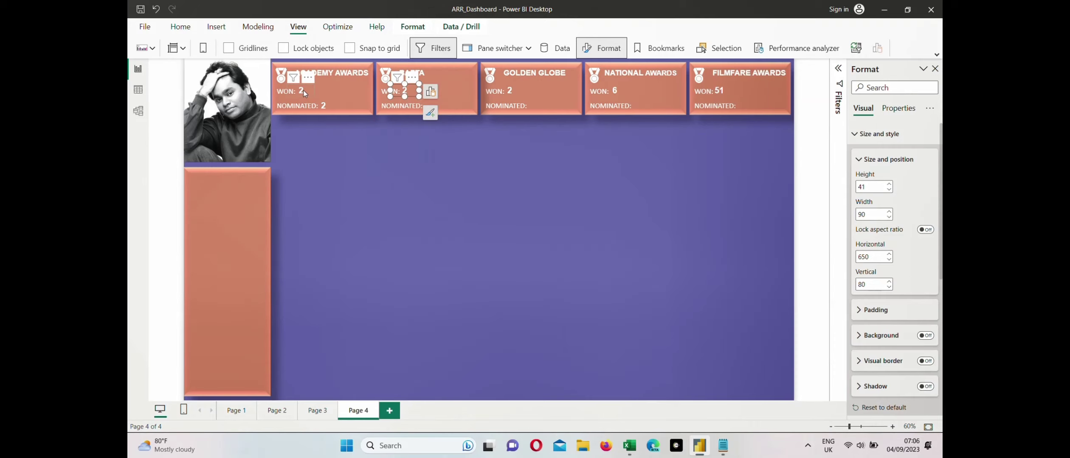
key("ctrl+z")
key("ctrl+y")
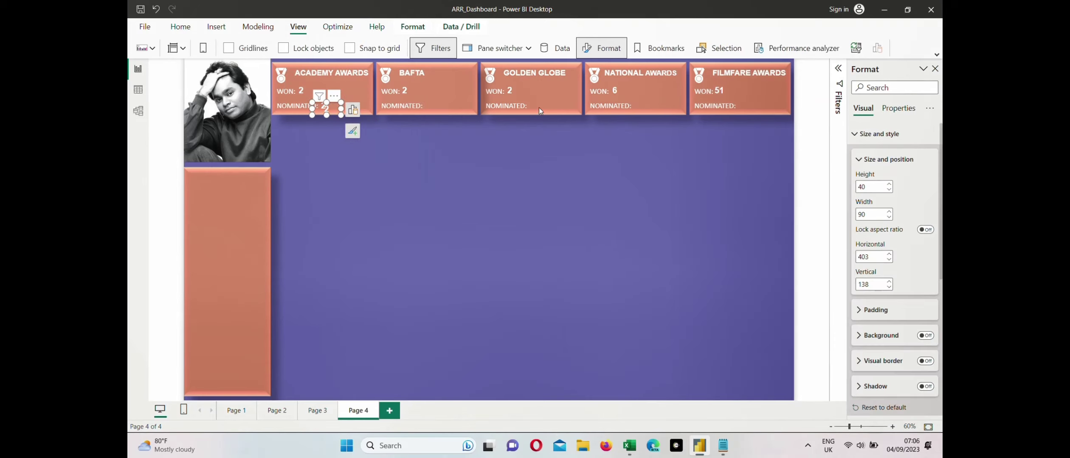
Position the duplicated nominated card in the BAFTA box at horizontal 753 and vertical 128.
type("128")
key("Return")
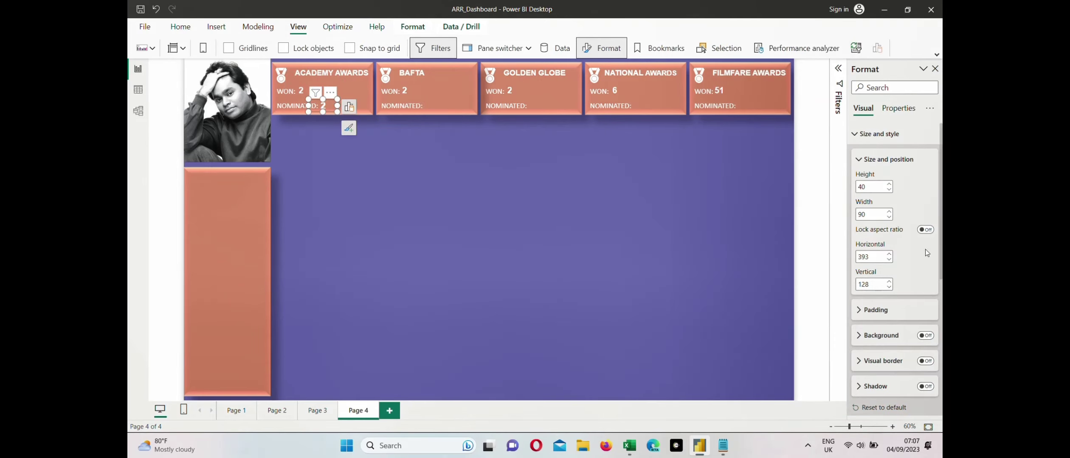
type("753")
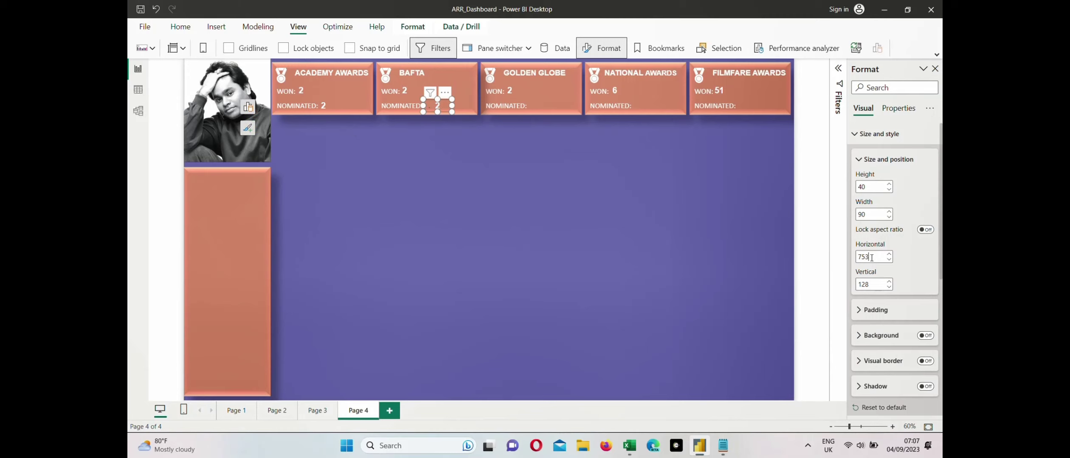
Move the nominated card in the BAFTA box to horizontal 725 and change its field to BAFTA Awards Nominated.
type("25")
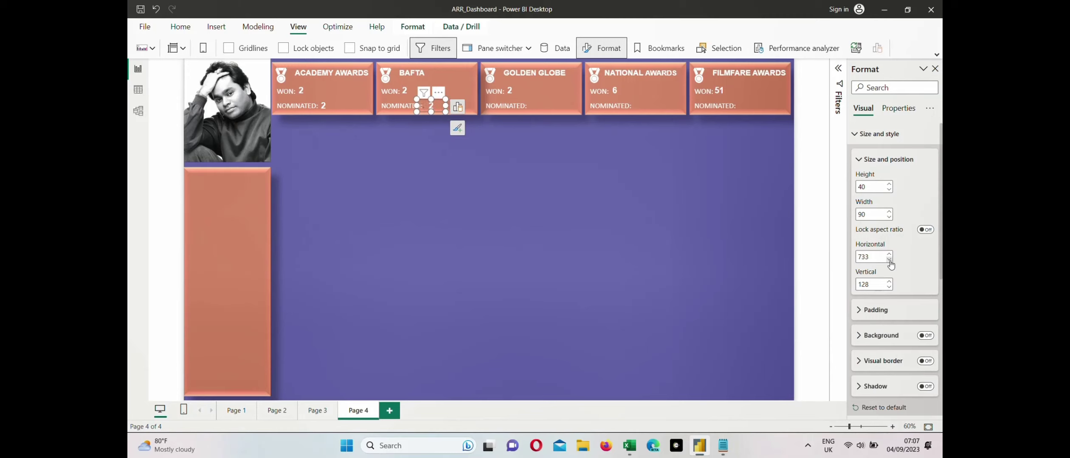
left_click(455, 107)
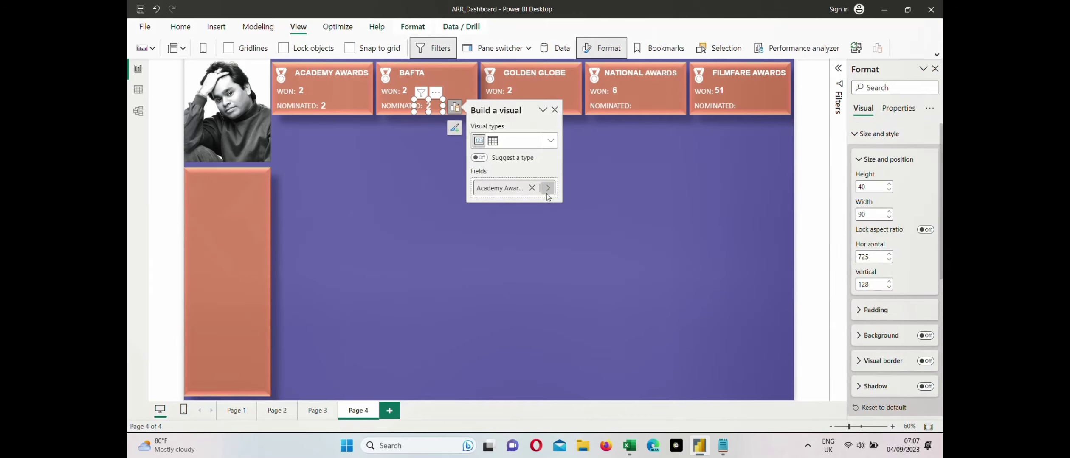
left_click(548, 188)
left_click(618, 267)
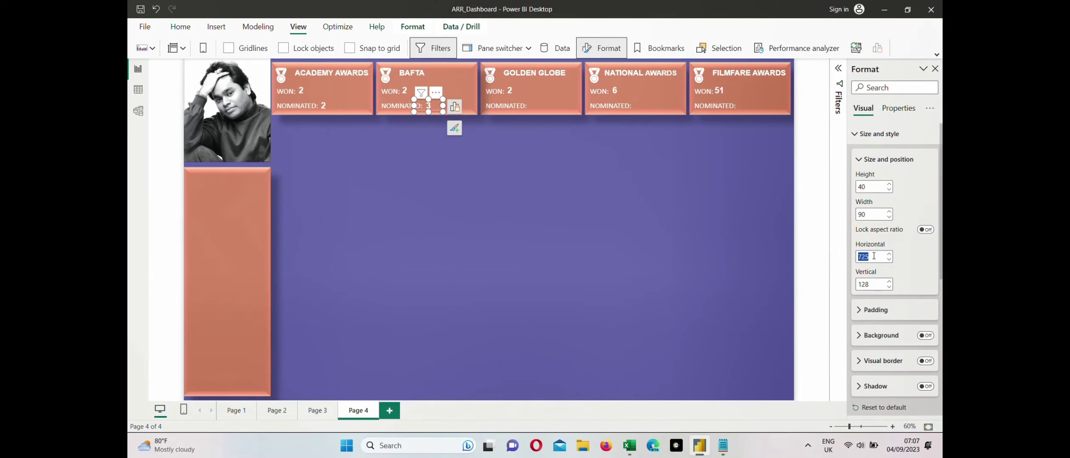
Position a copy of the BAFTA nominated card in the Golden Globe box at horizontal 1055 and assign it the Golden Globe nominated measure.
type("1065")
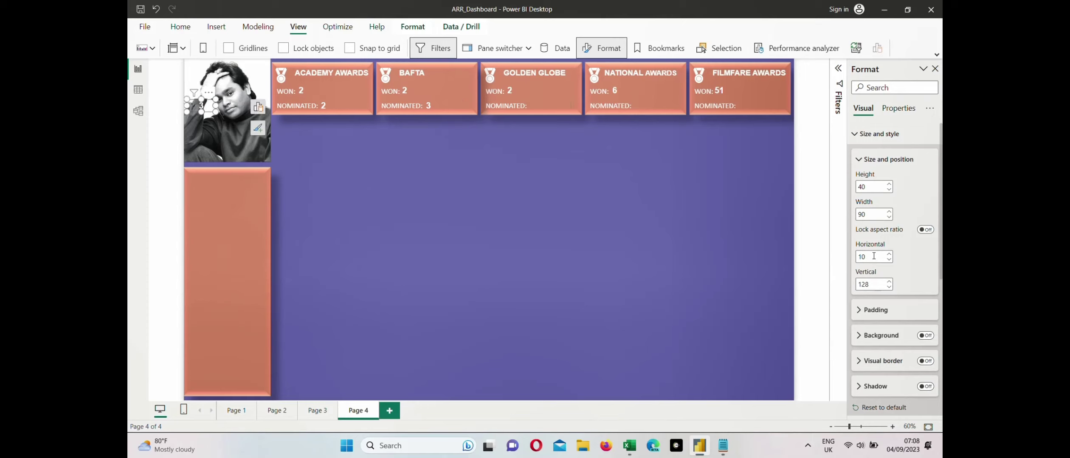
key("BackSpace")
key("BackSpace")
type("55")
left_click(559, 106)
left_click(653, 188)
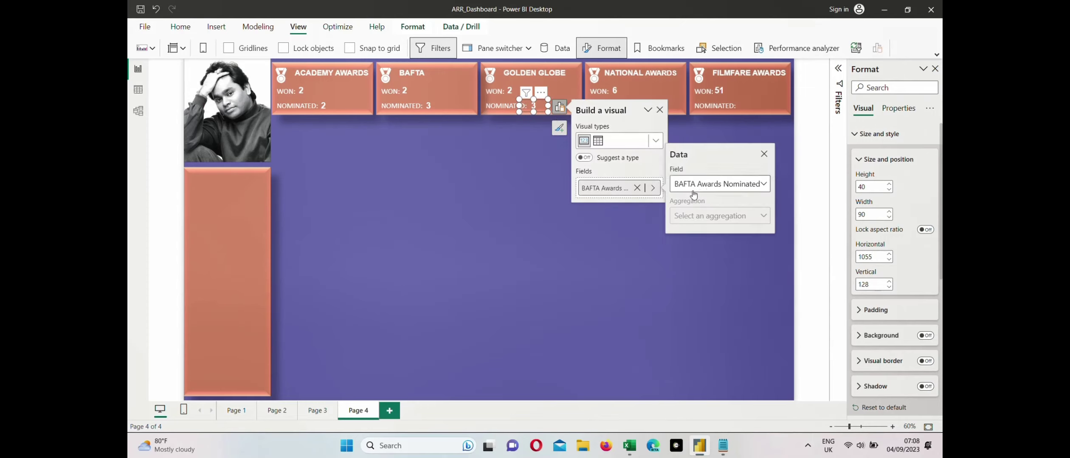
left_click(721, 184)
left_click(730, 311)
Duplicate the Golden Globe nominated card and align the copy at horizontal 1055 and vertical 128.
left_click(868, 284)
type("138")
key("Return")
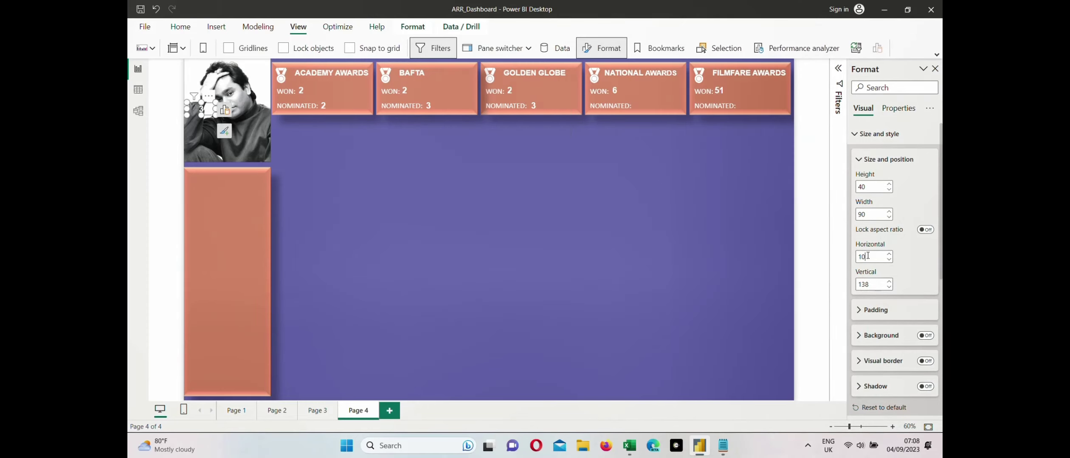
type("128")
key("Tab")
Change the duplicated card's field to National Awards Nominated and move it into the National Awards box at horizontal 1385.
left_click(559, 106)
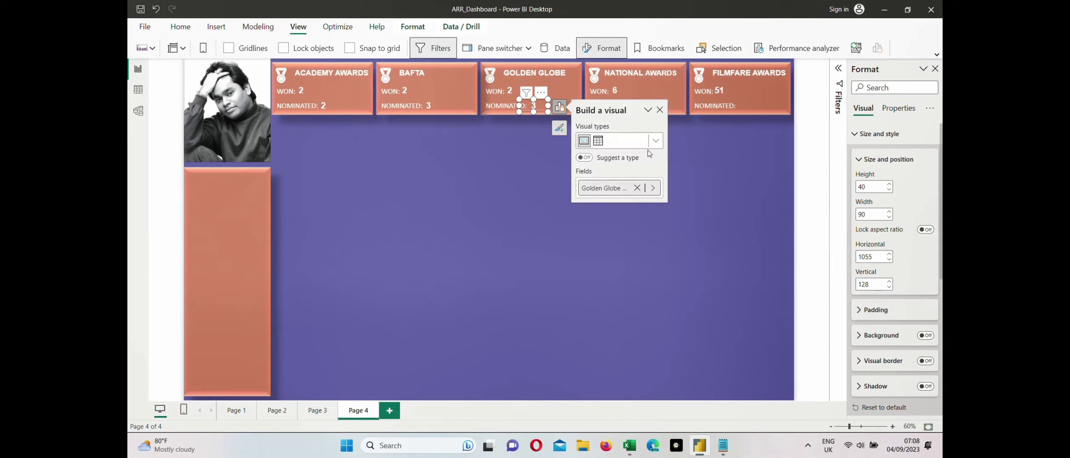
left_click(653, 188)
left_click(722, 373)
left_click(871, 257)
type("1386")
key("Return")
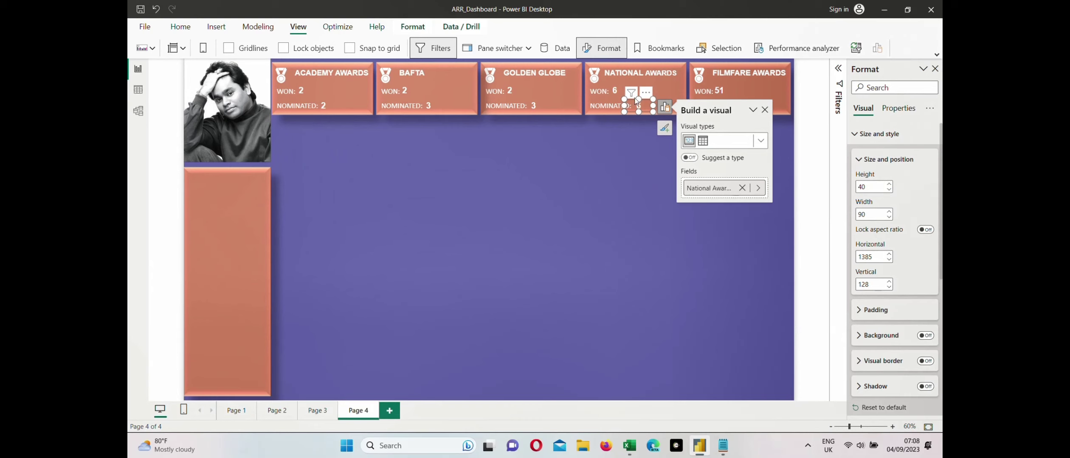
Duplicate the National Awards nominated card, assign the copy the Filmfare nominated measure, and place it beside the Filmfare Awards NOMINATED label.
left_click(890, 260)
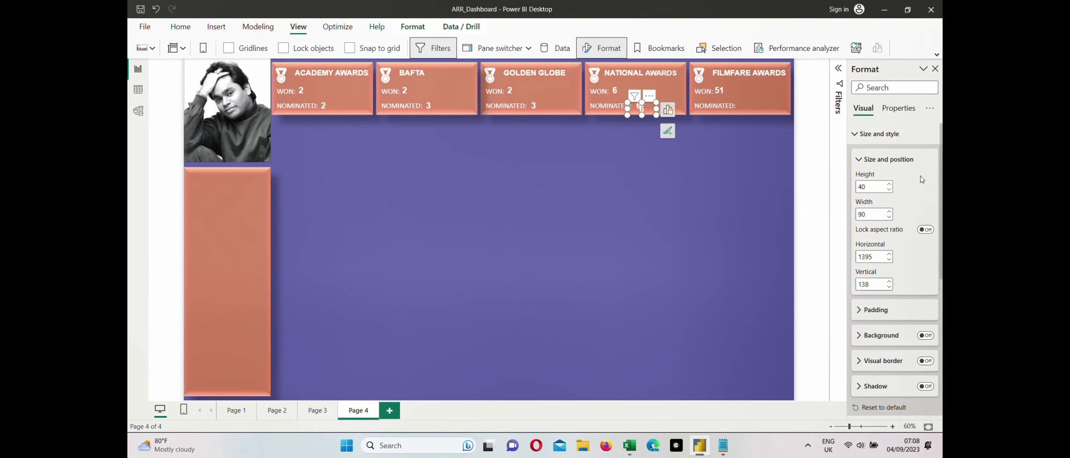
left_click(665, 107)
left_click(709, 188)
left_click(824, 184)
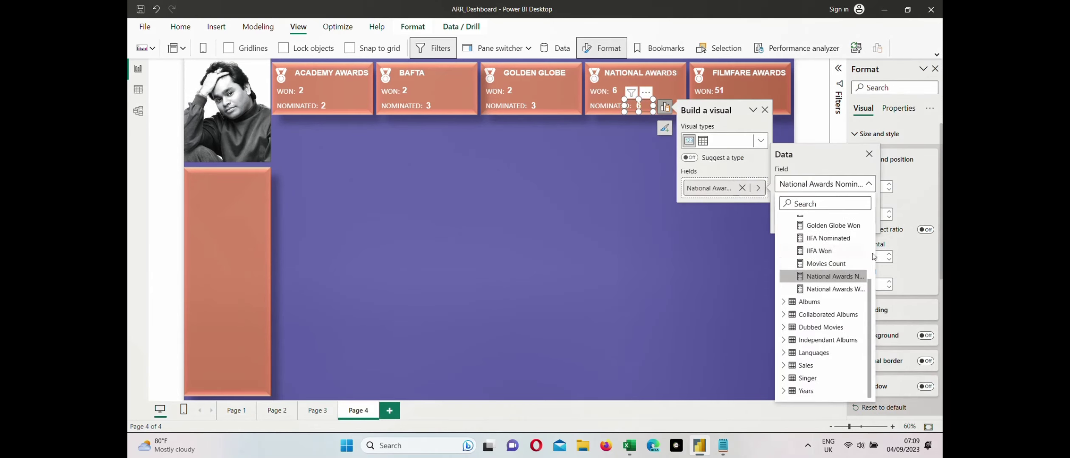
left_click(832, 285)
left_click(879, 257)
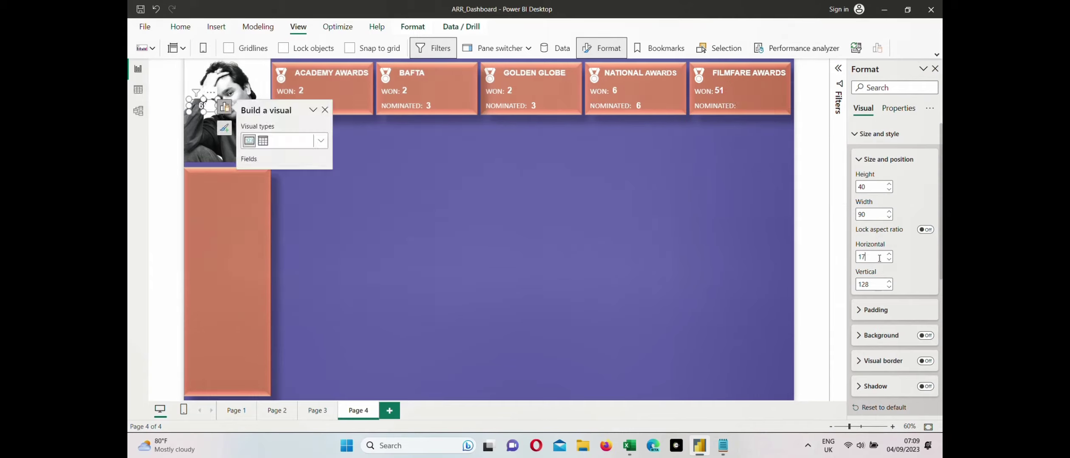
left_click(521, 203)
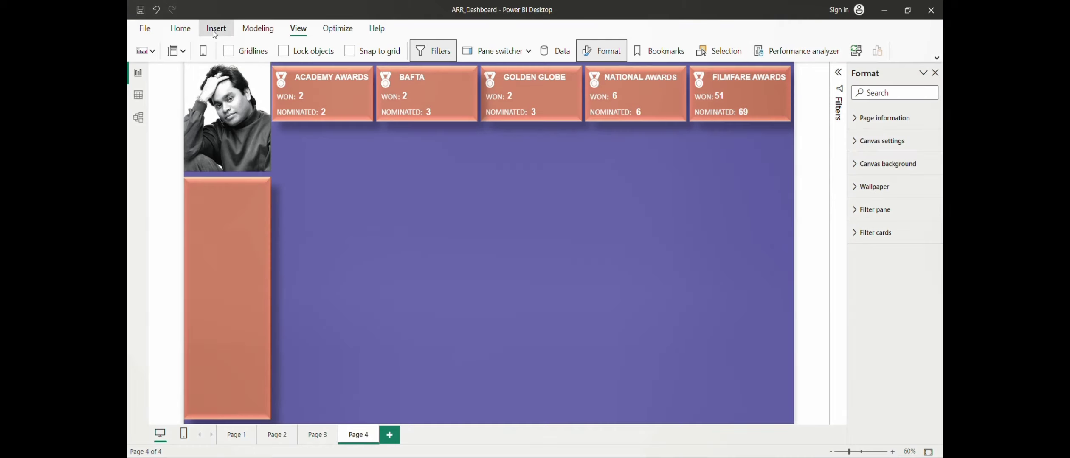
Insert a clustered column chart on the dashboard page.
left_click(216, 29)
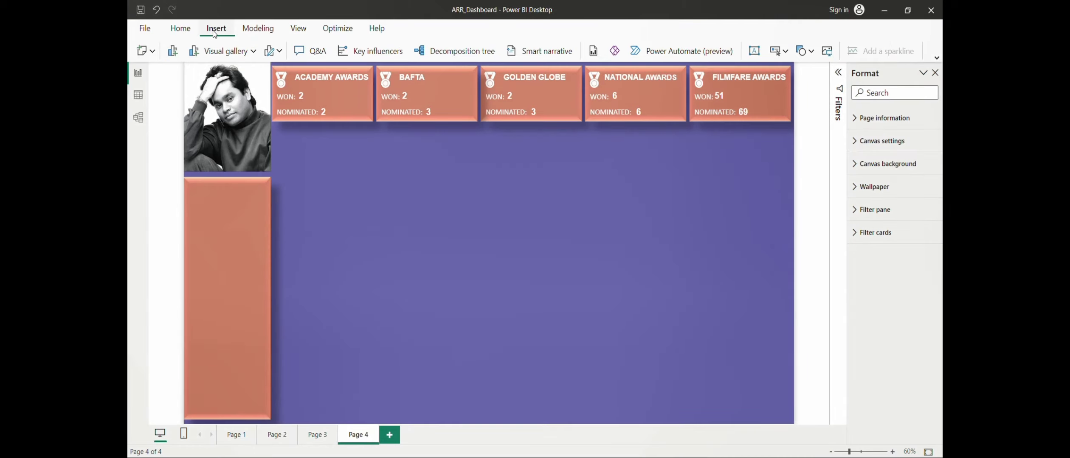
left_click(253, 51)
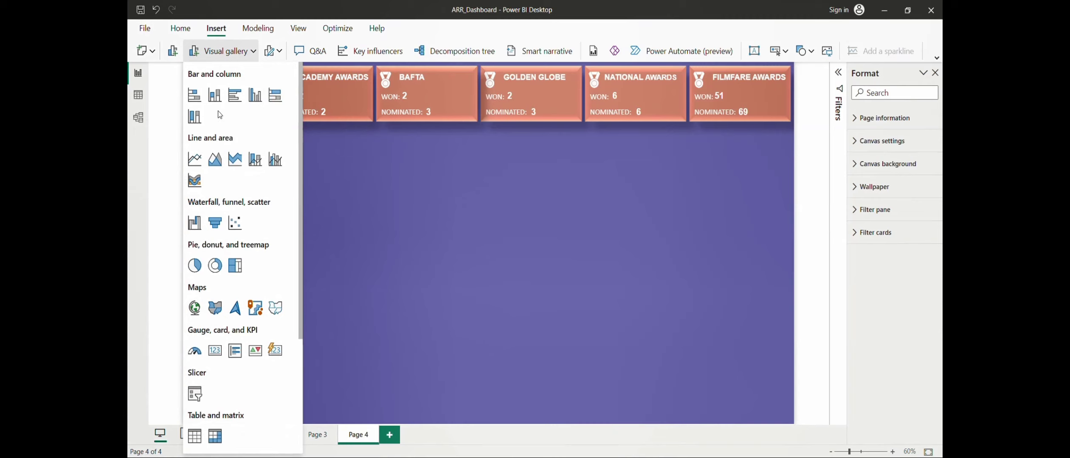
left_click(256, 96)
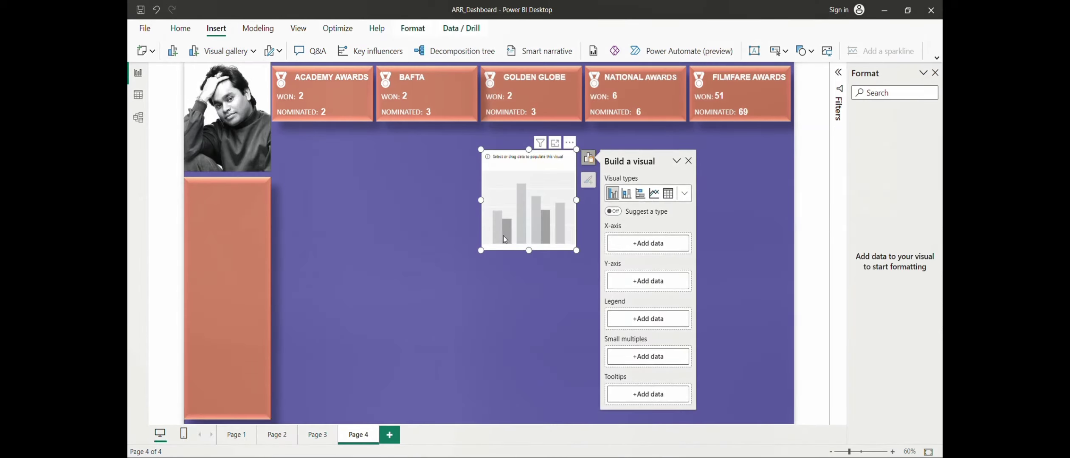
Assign Year from the Years table to the chart's X-axis and Film from the Albums table to its Y-axis.
left_click(640, 248)
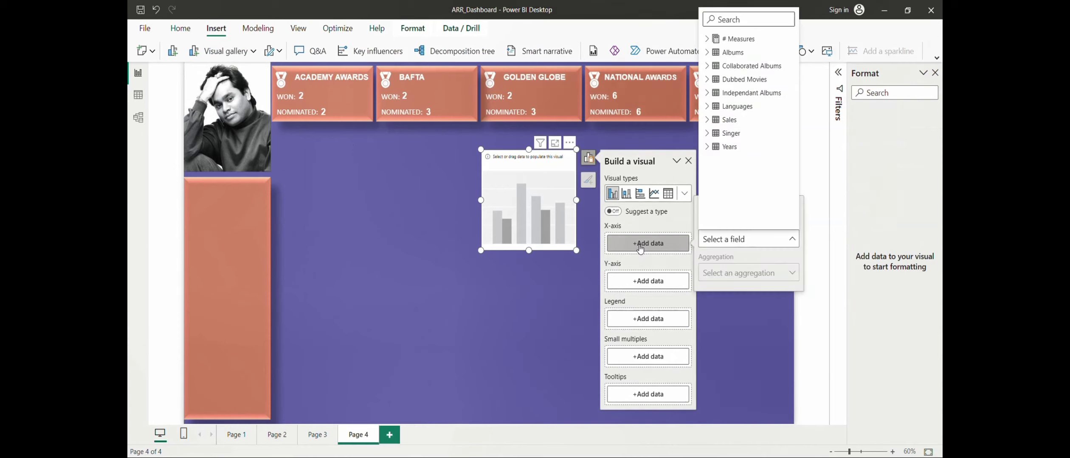
left_click(712, 146)
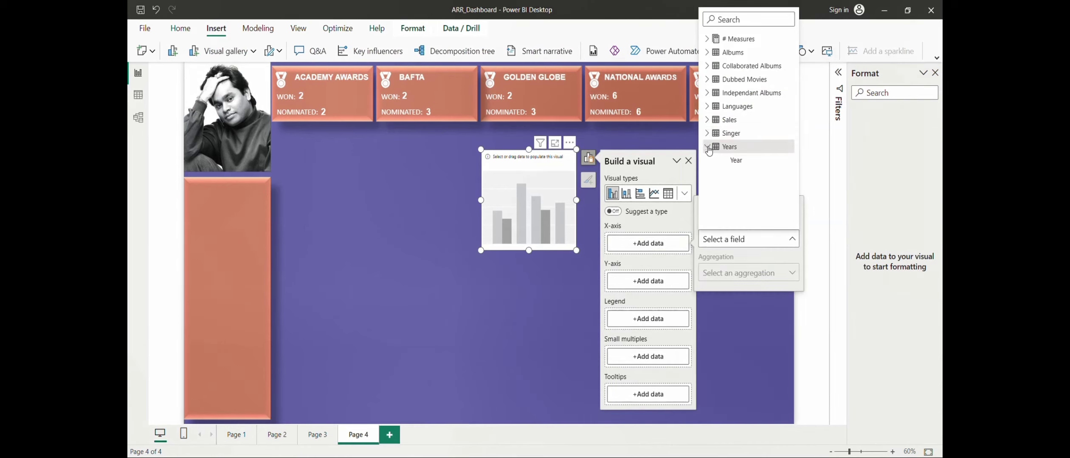
left_click(725, 168)
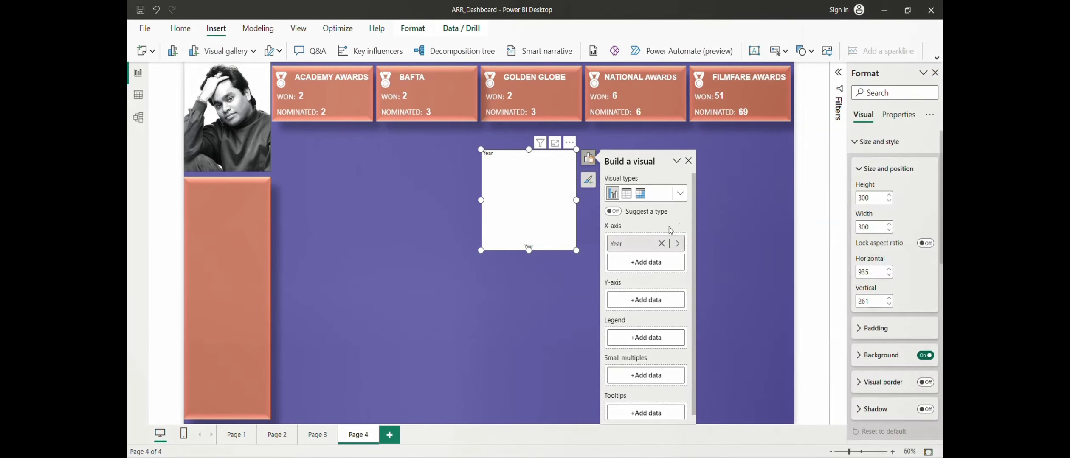
left_click(637, 300)
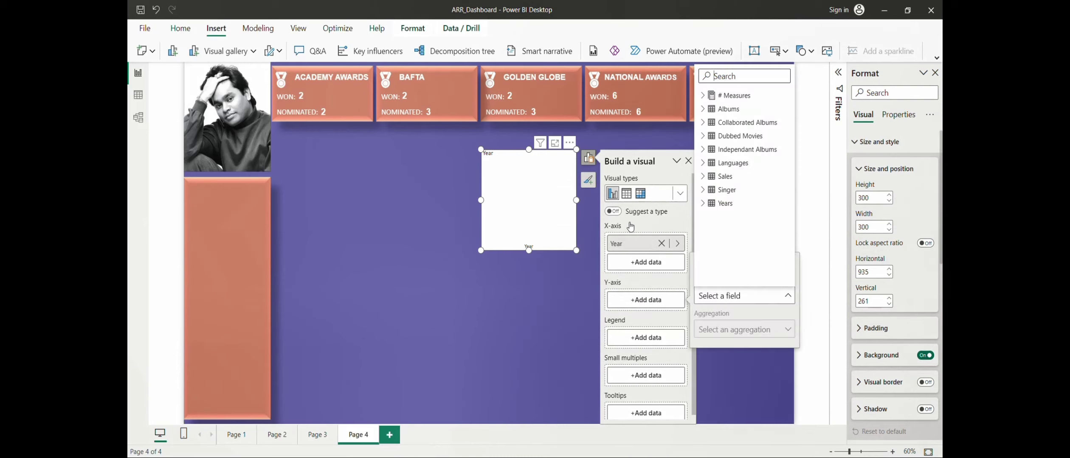
left_click(703, 111)
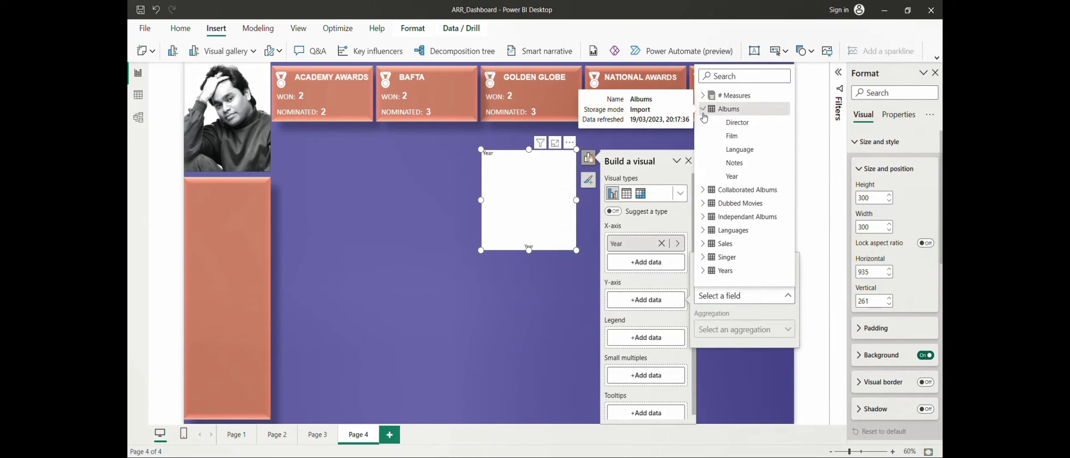
left_click(738, 136)
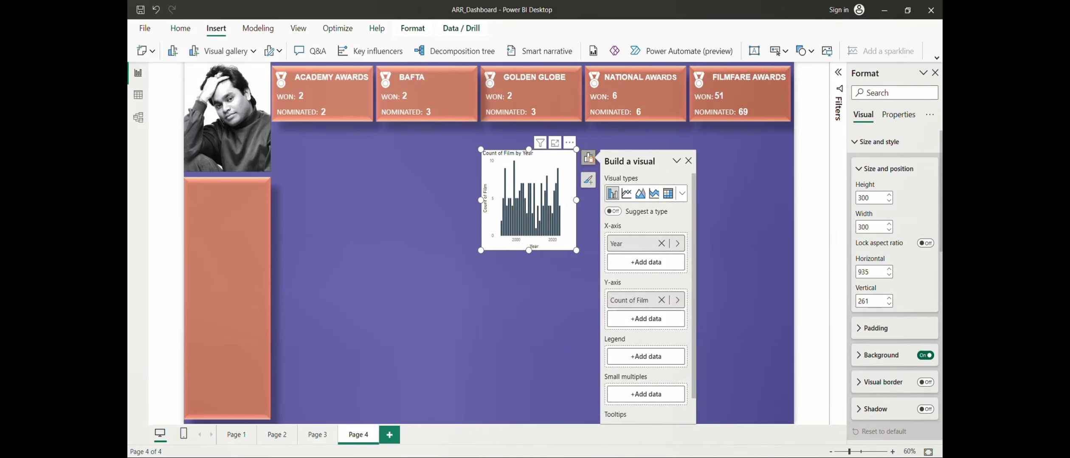
Check the Visual 1 dimensions in the Notepad notes, and set the column chart's height to 278 and width to 724.
key("alt+Tab")
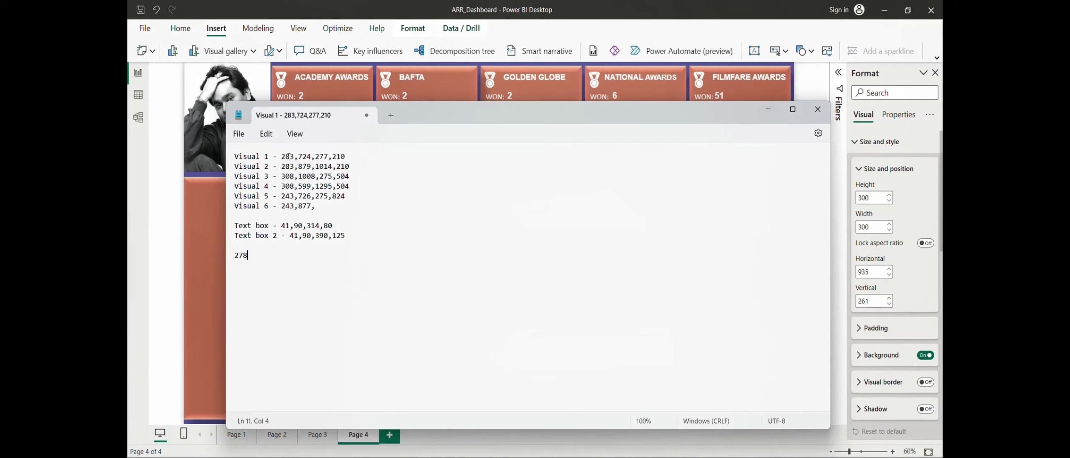
key("alt+Tab")
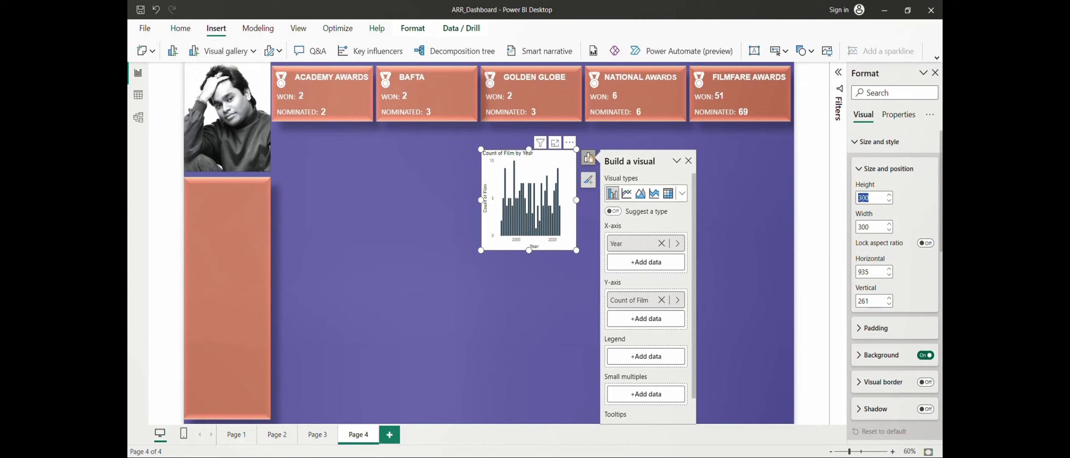
type("278")
key("Tab")
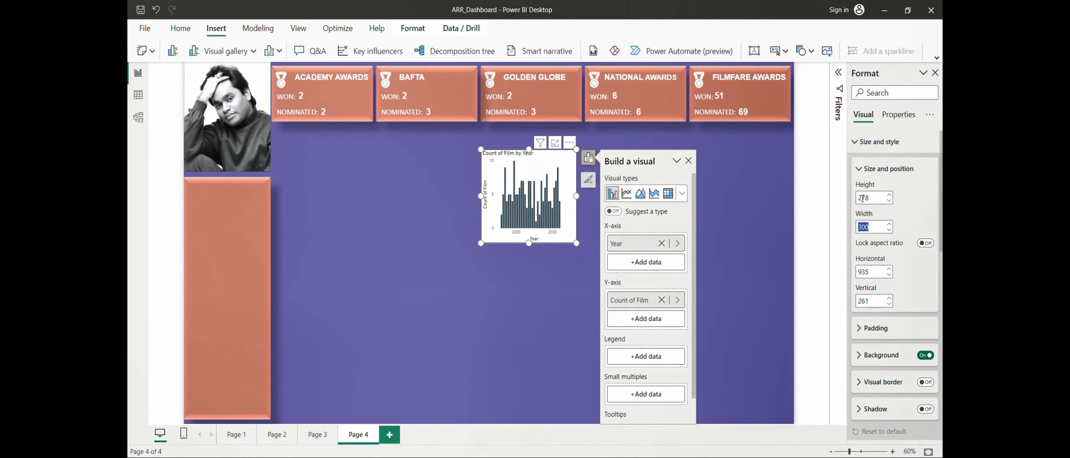
type("72")
type("4")
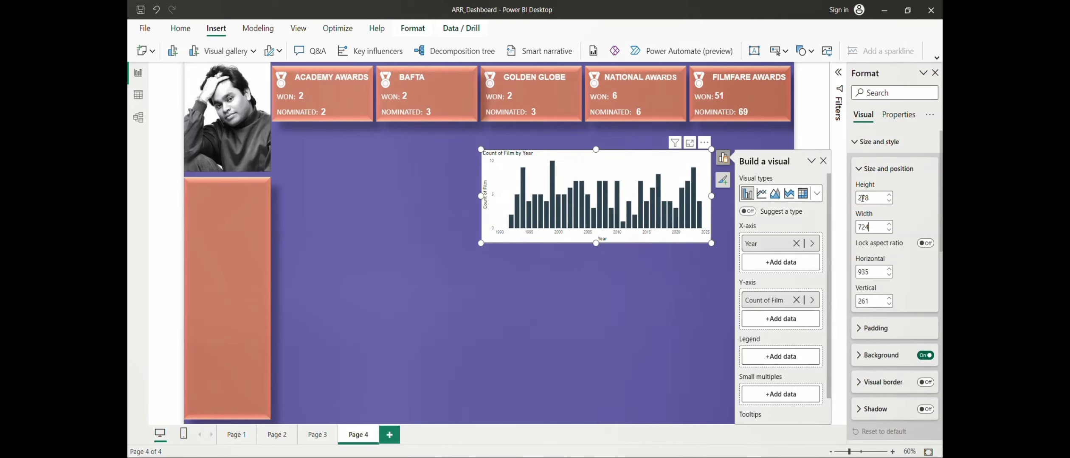
Check the Visual 1 coordinates in the Notepad notes, and position the column chart at horizontal 277 and vertical 210.
key("Tab")
key("Tab")
key("alt+Tab")
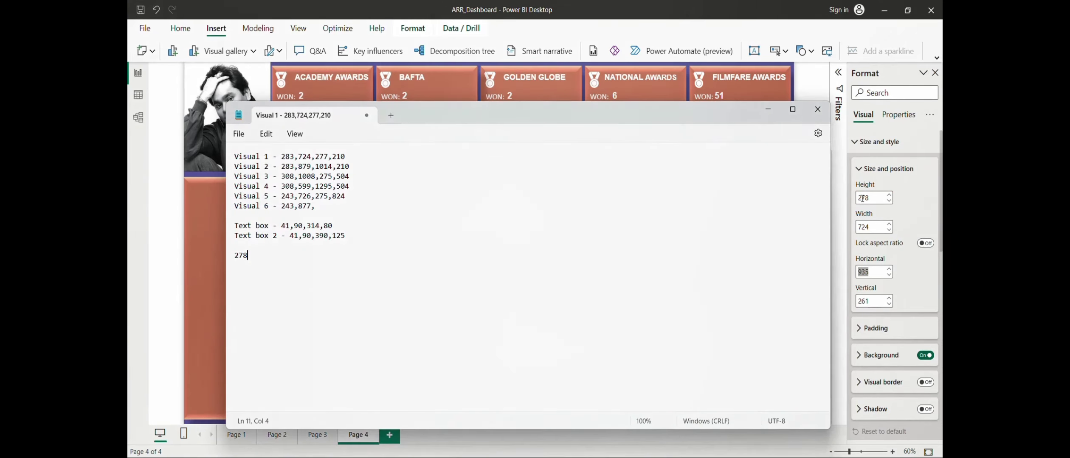
key("alt+Tab")
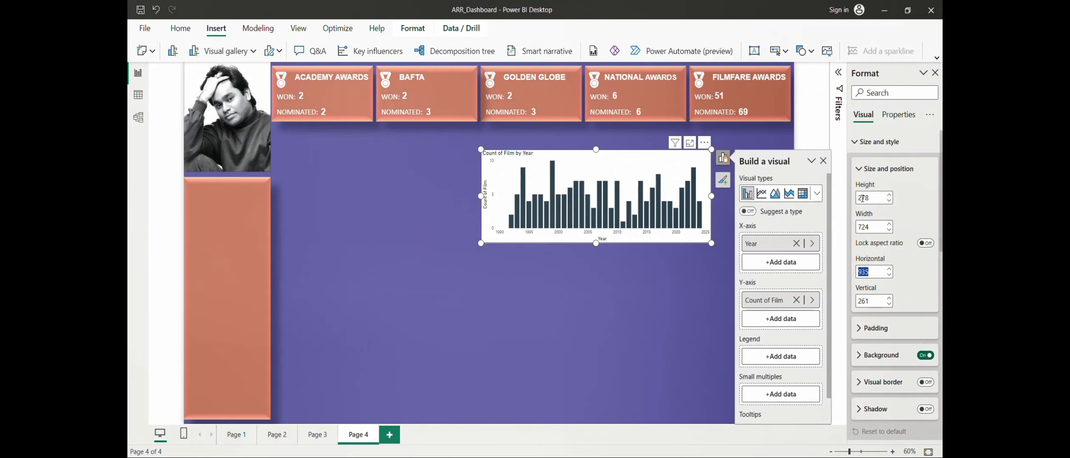
type("277")
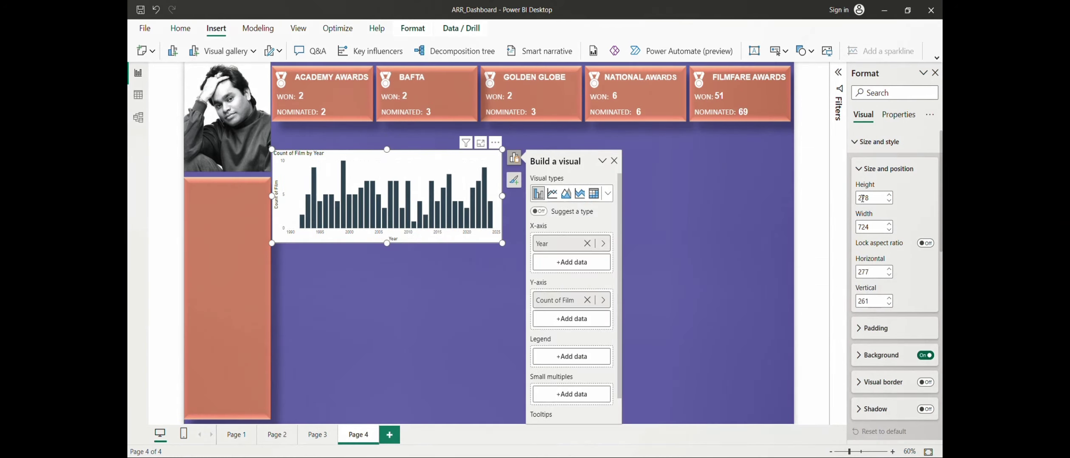
key("Tab")
type("210")
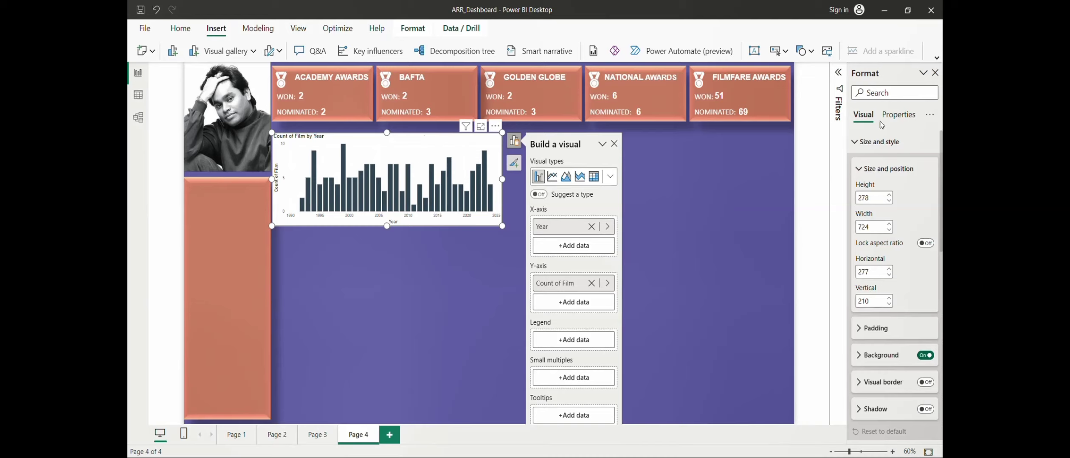
Change the column chart's title text to "Films by Year".
left_click(896, 116)
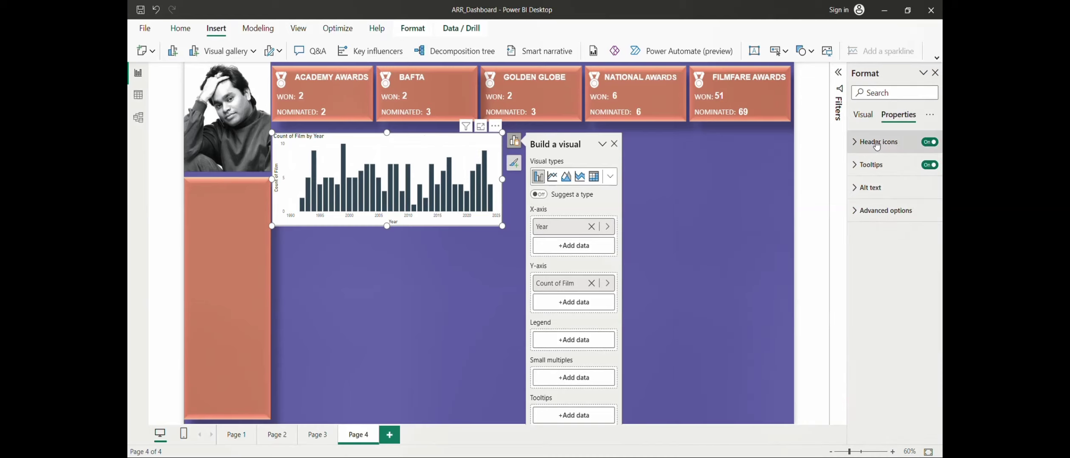
left_click(615, 145)
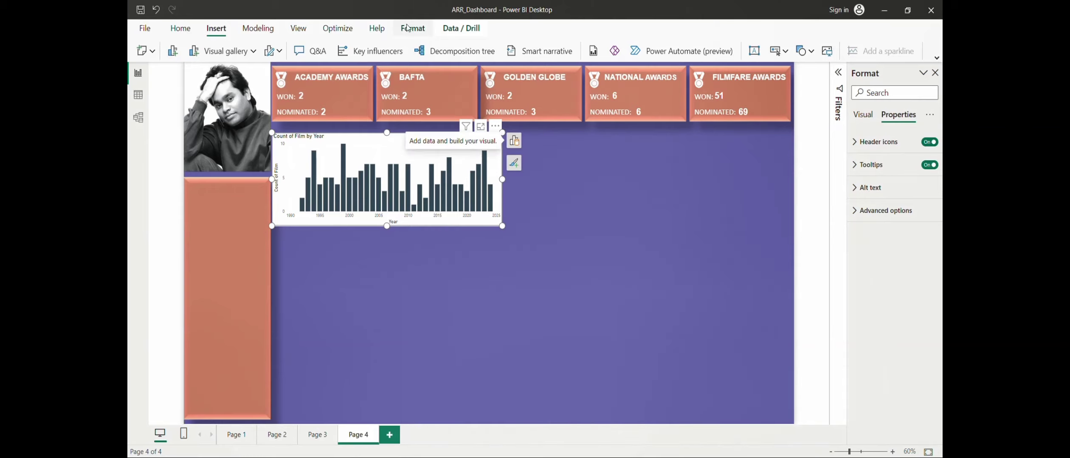
left_click(298, 29)
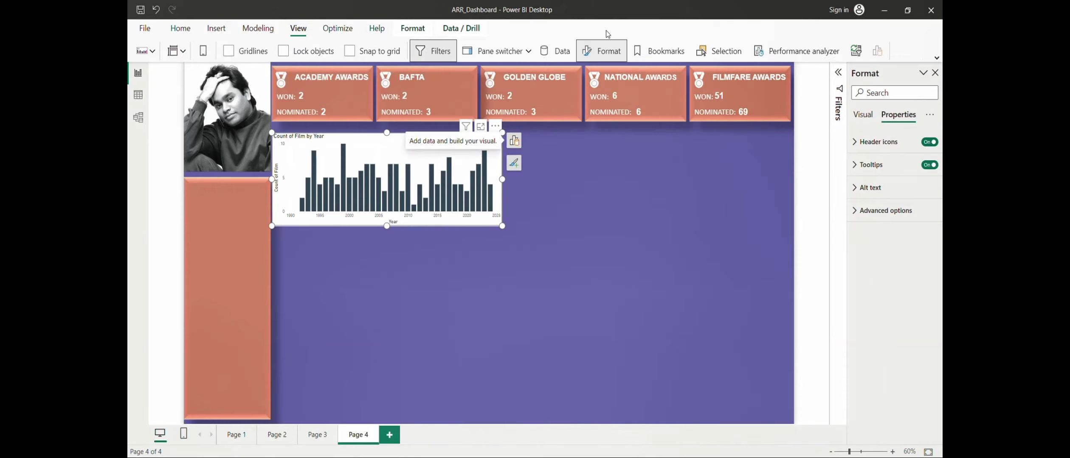
left_click(867, 118)
left_click(858, 169)
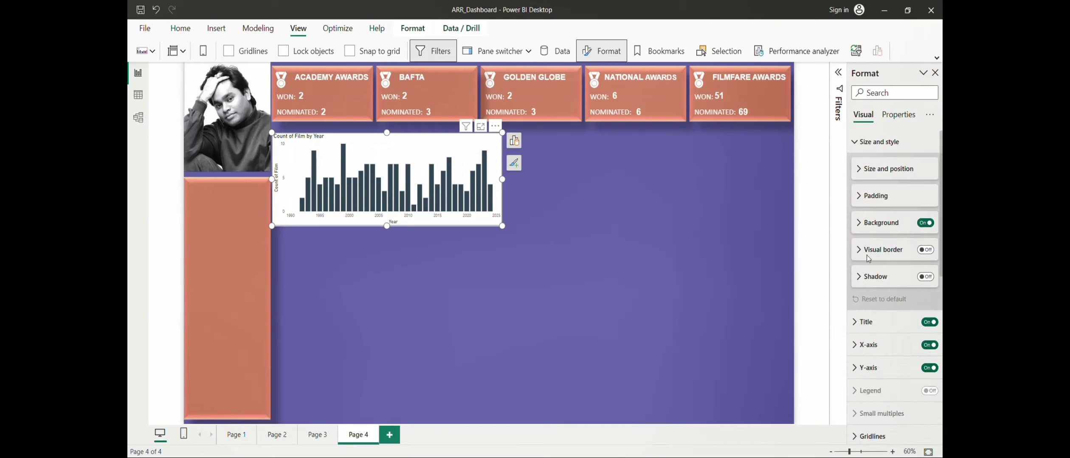
left_click(858, 325)
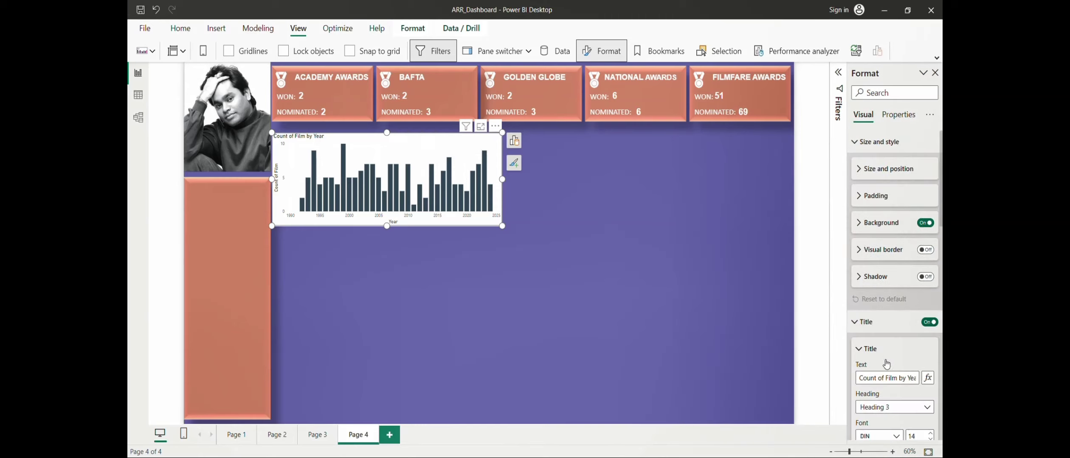
left_click(884, 384)
type("Films by ")
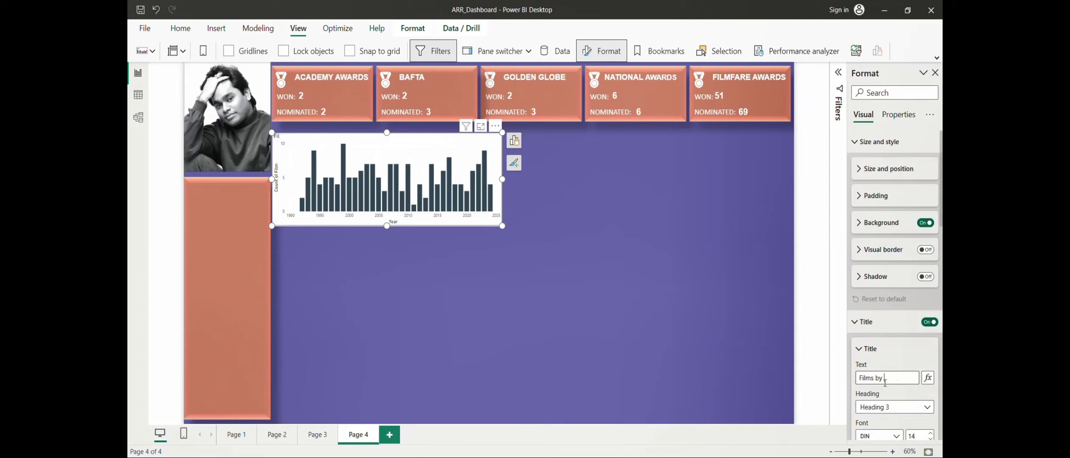
type("Year")
Format the chart title in bold Arial and center it horizontally.
key("Tab")
key("Tab")
key("Tab")
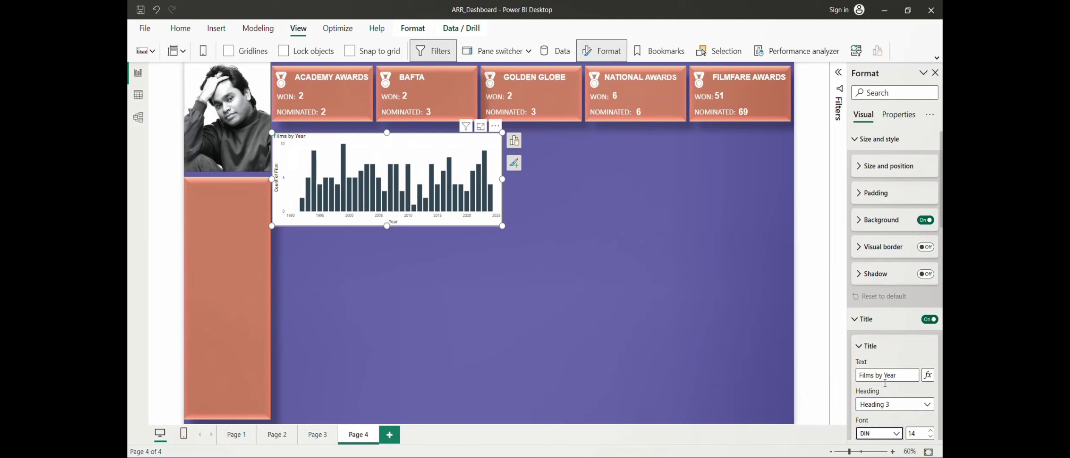
left_click(881, 433)
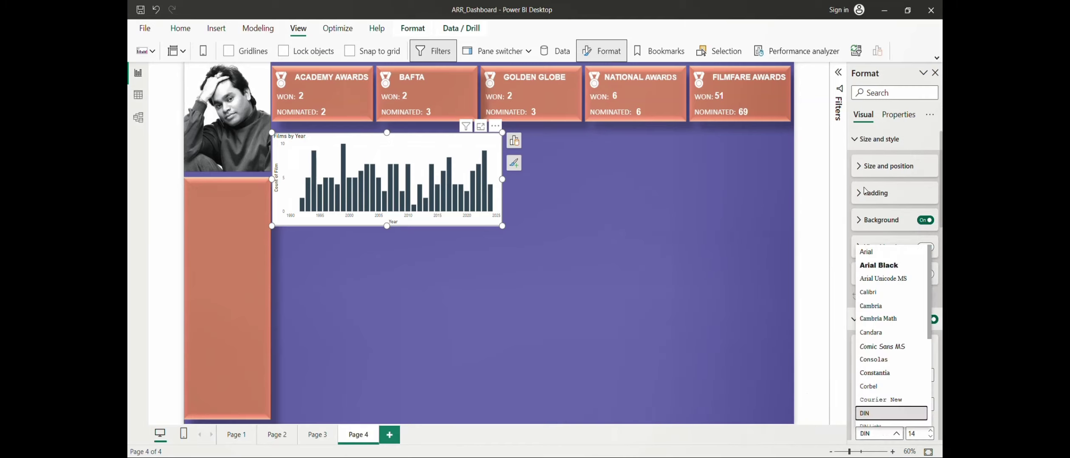
left_click(872, 255)
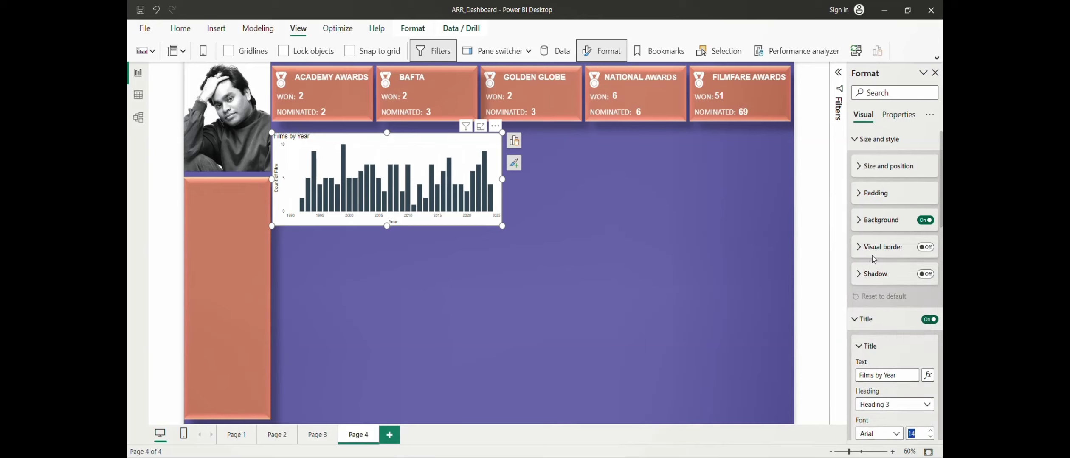
scroll(874, 259, "down", 3)
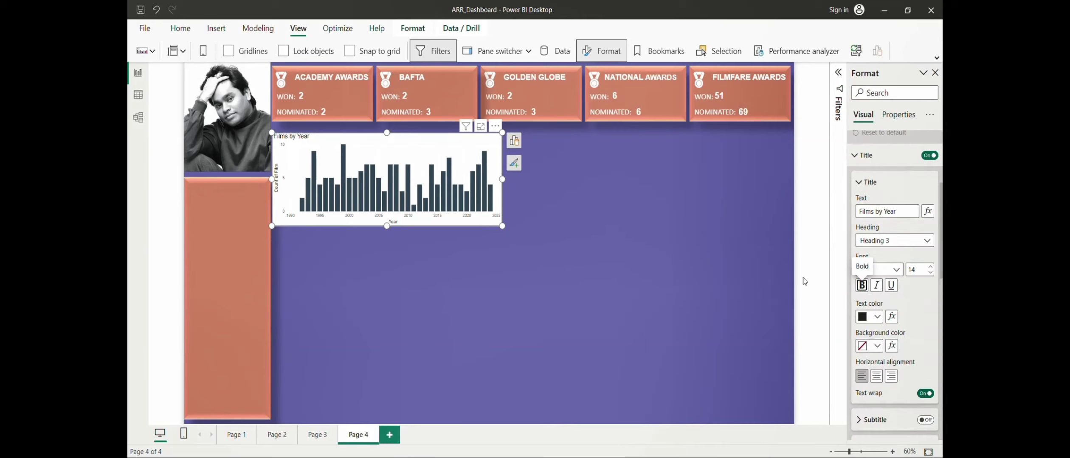
left_click(863, 289)
left_click(877, 378)
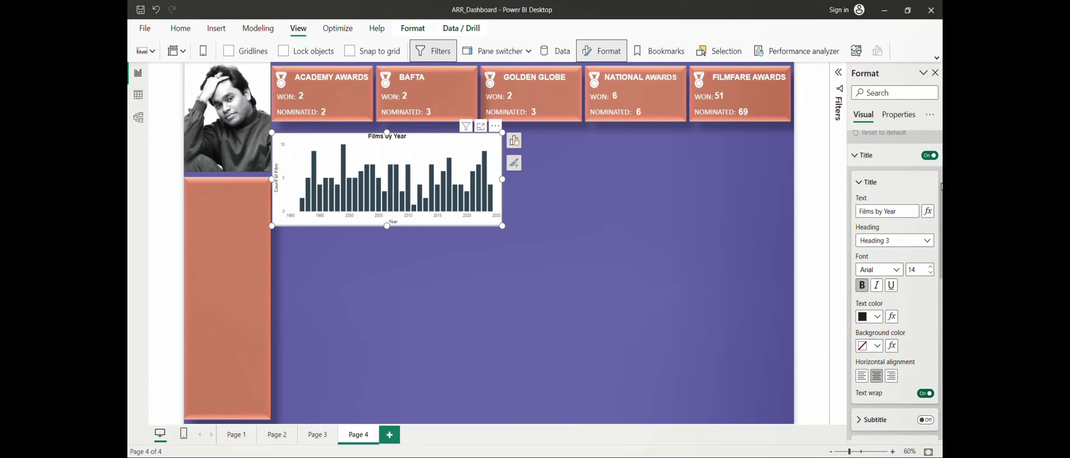
Reduce the column chart's vertical position value to move it slightly higher on the page.
left_click(860, 183)
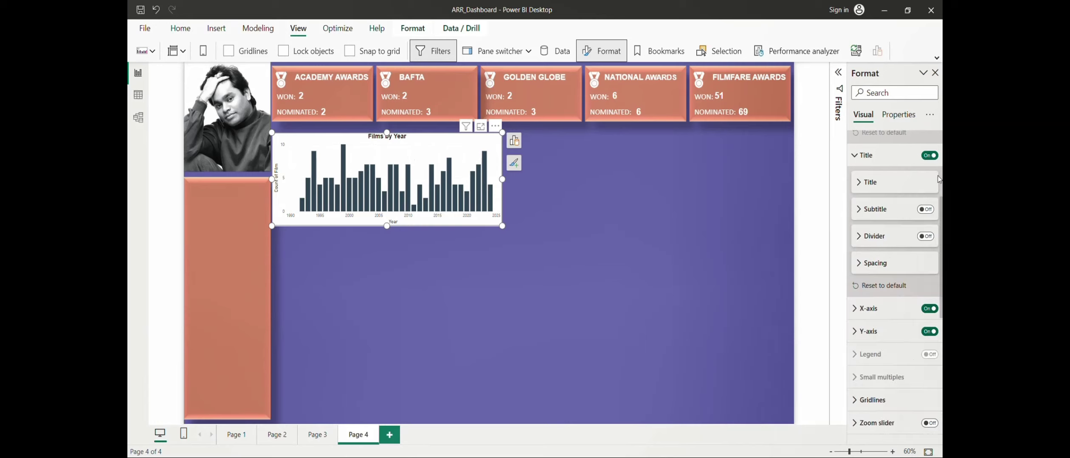
scroll(941, 179, "up", 4)
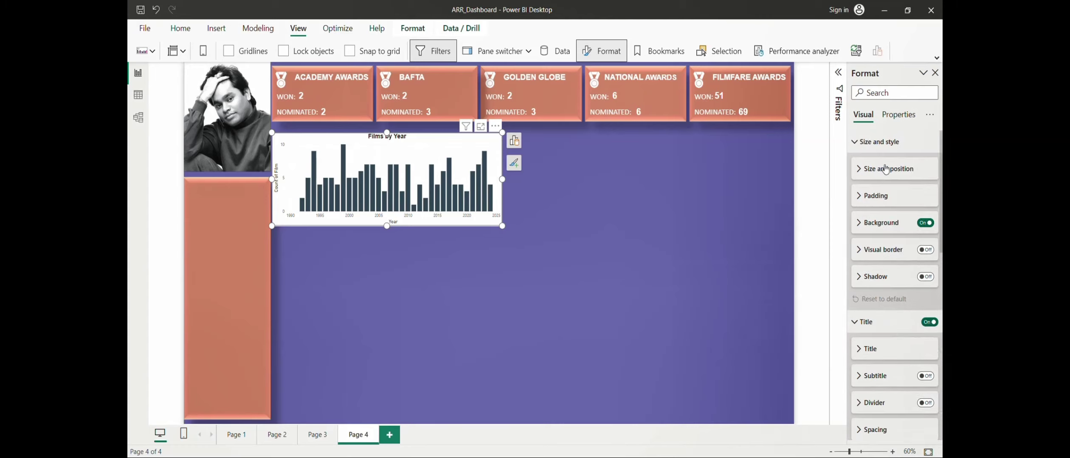
left_click(865, 177)
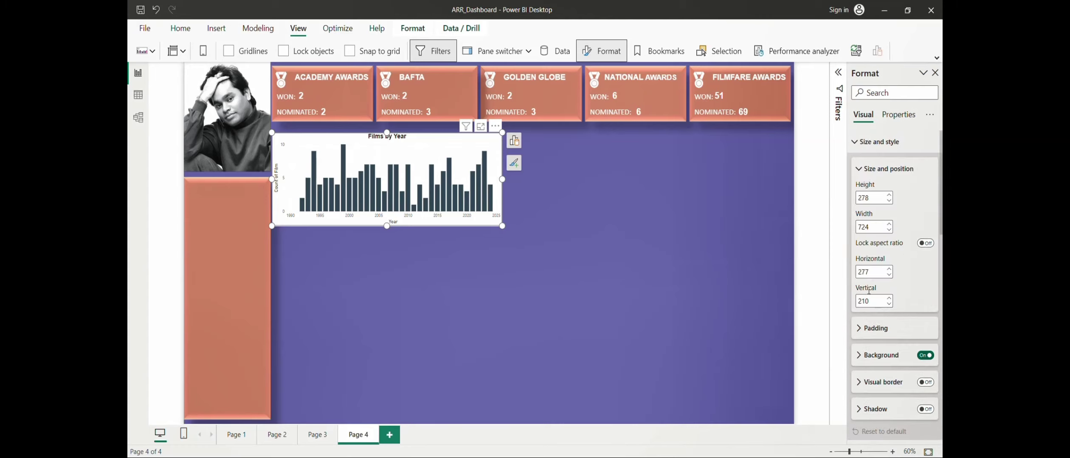
left_click(863, 304)
type("20")
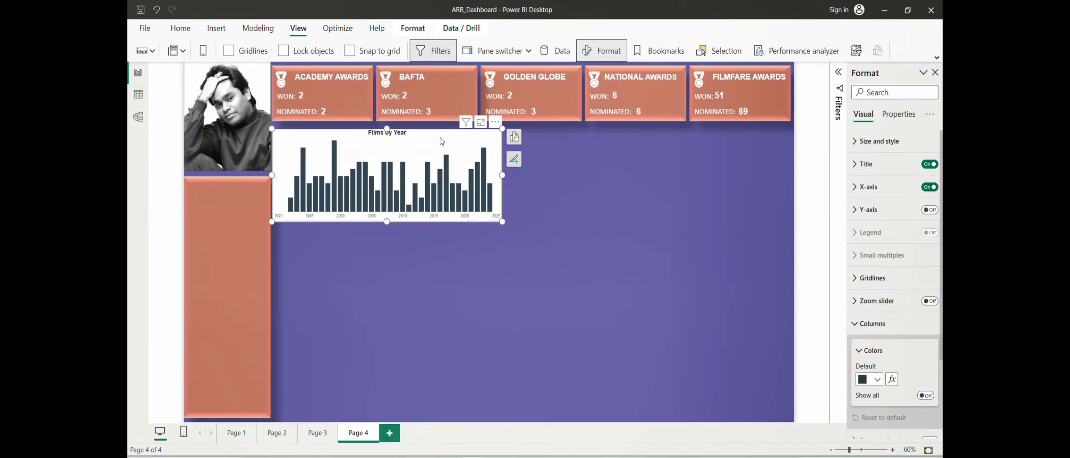
Open conditional formatting for the default column color and base the gradient on the count of Film from the Albums table.
left_click(892, 379)
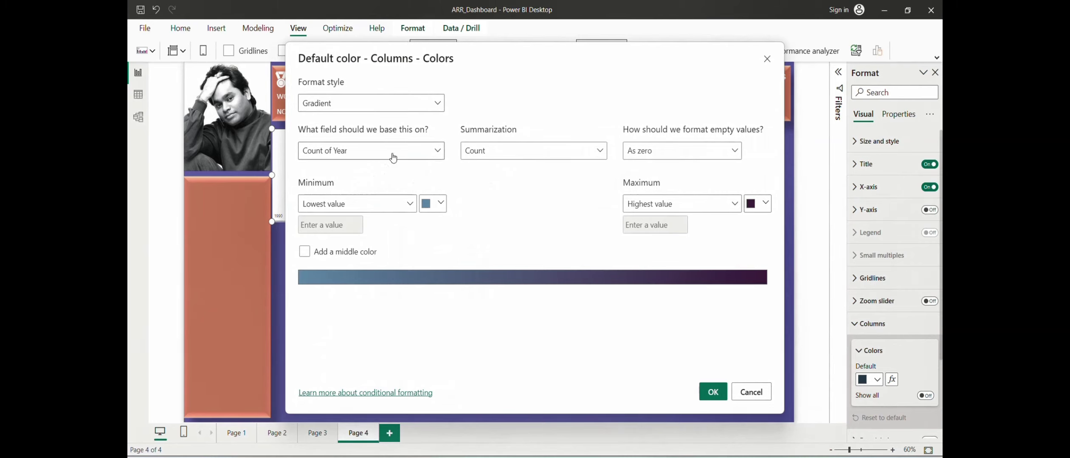
left_click(361, 151)
left_click(306, 204)
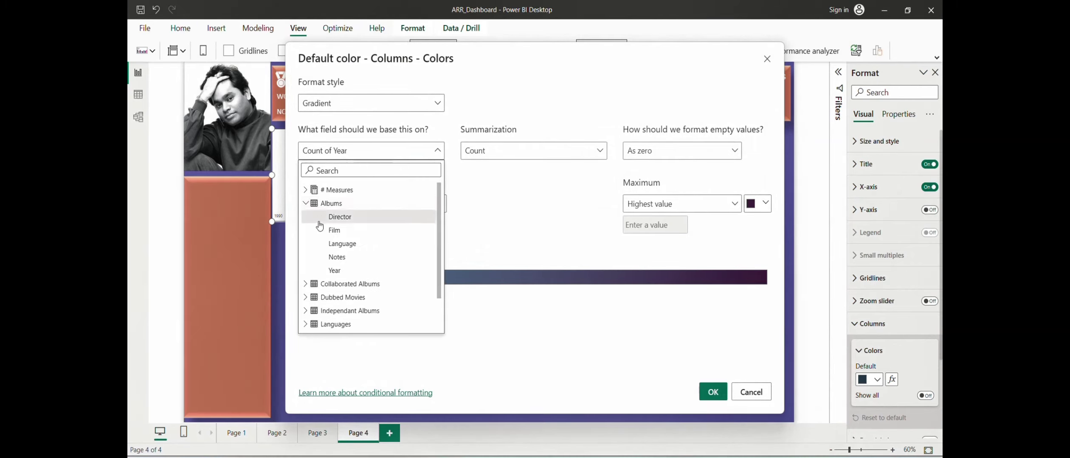
left_click(342, 230)
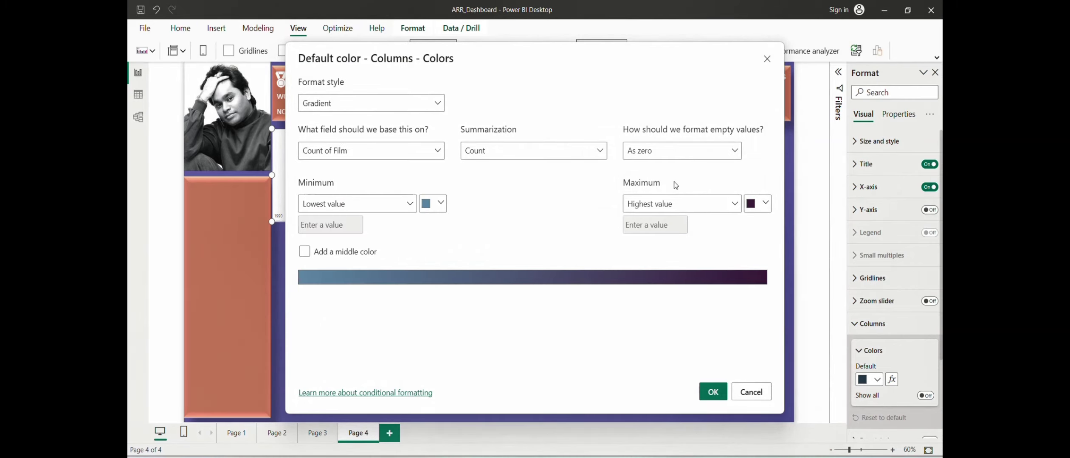
Set the gradient's highest value to dark magenta and its lowest value to medium pink, and apply it to the columns.
left_click(754, 206)
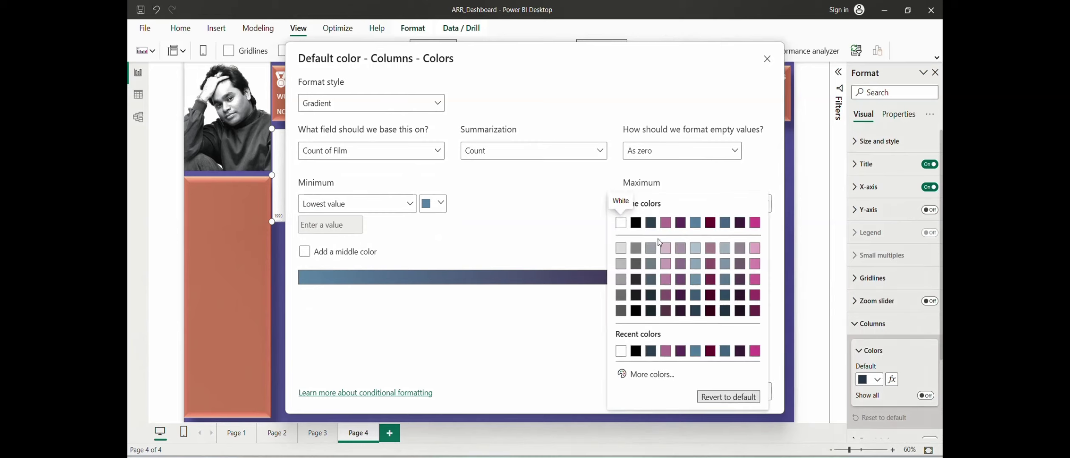
left_click(755, 313)
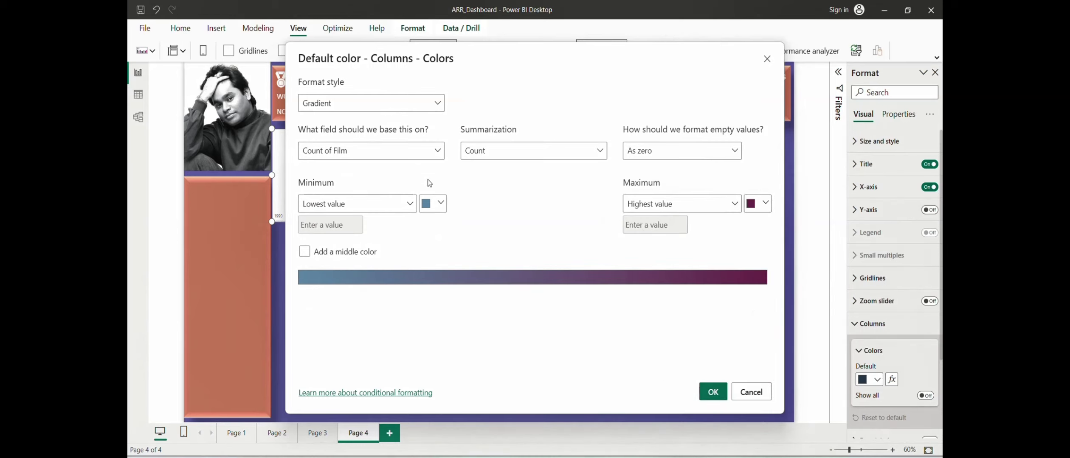
left_click(433, 204)
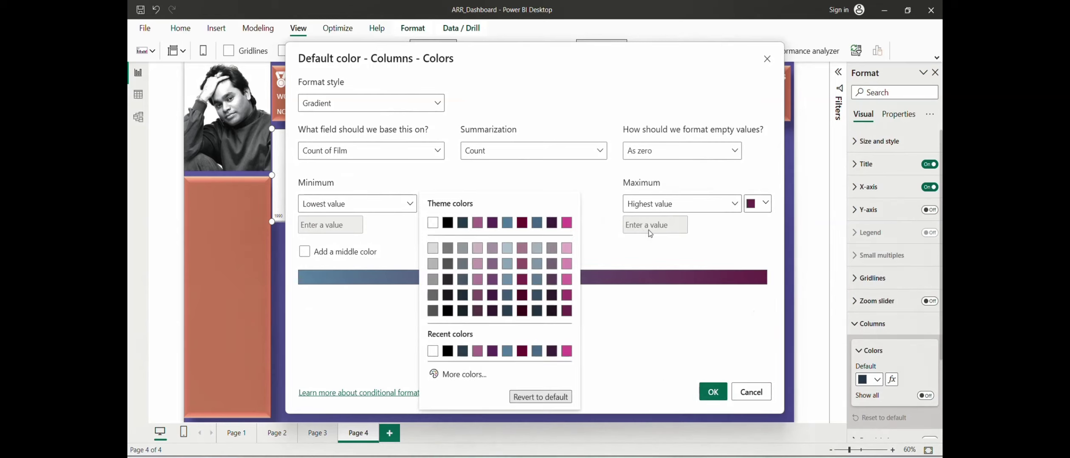
left_click(566, 251)
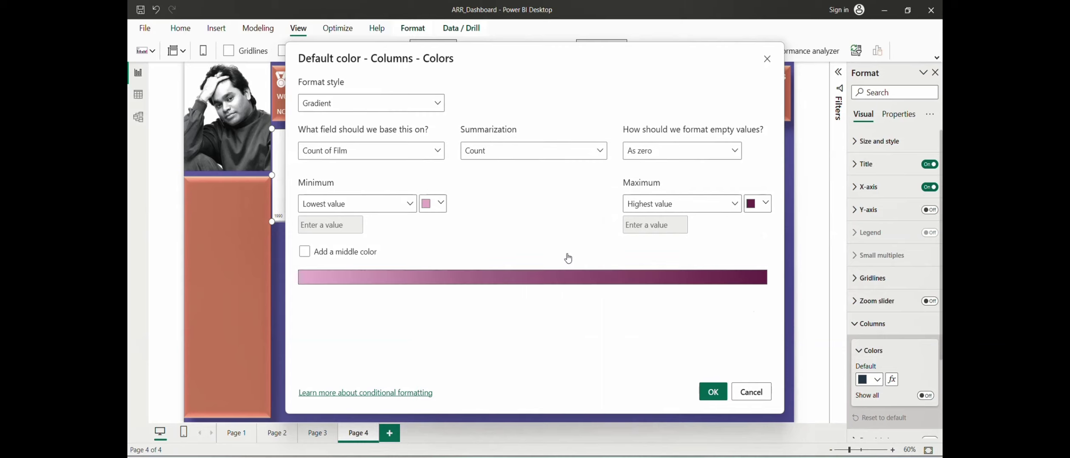
left_click(439, 204)
left_click(567, 264)
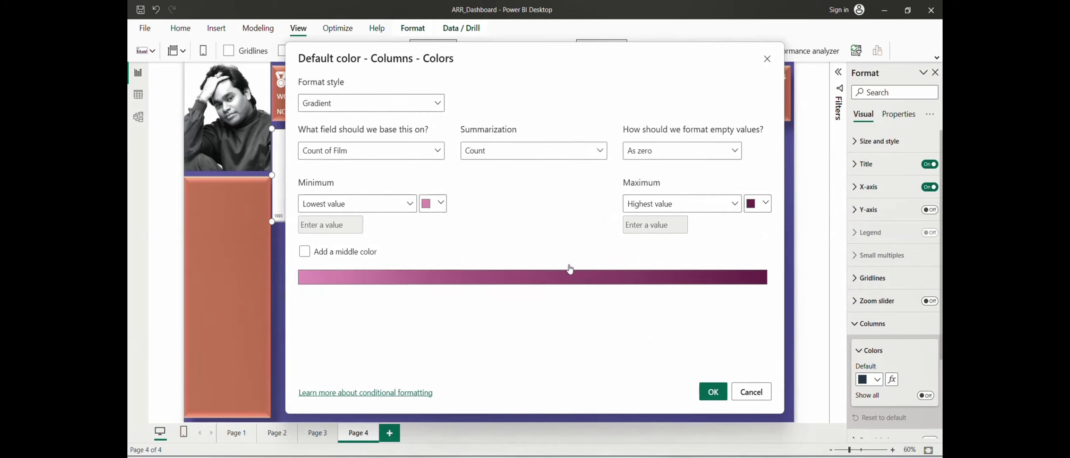
left_click(713, 392)
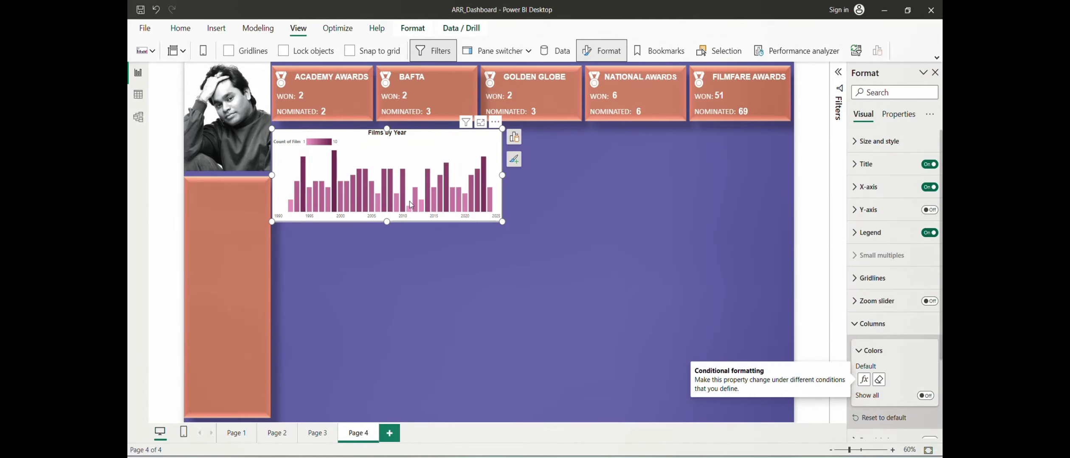
Turn off the column chart's legend and turn on its data labels.
left_click(870, 325)
left_click(928, 233)
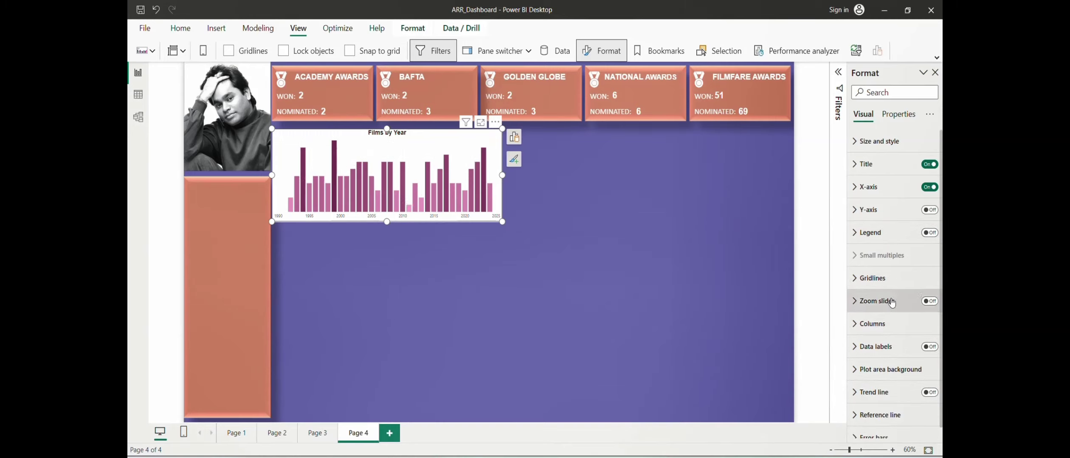
left_click(861, 348)
left_click(861, 348)
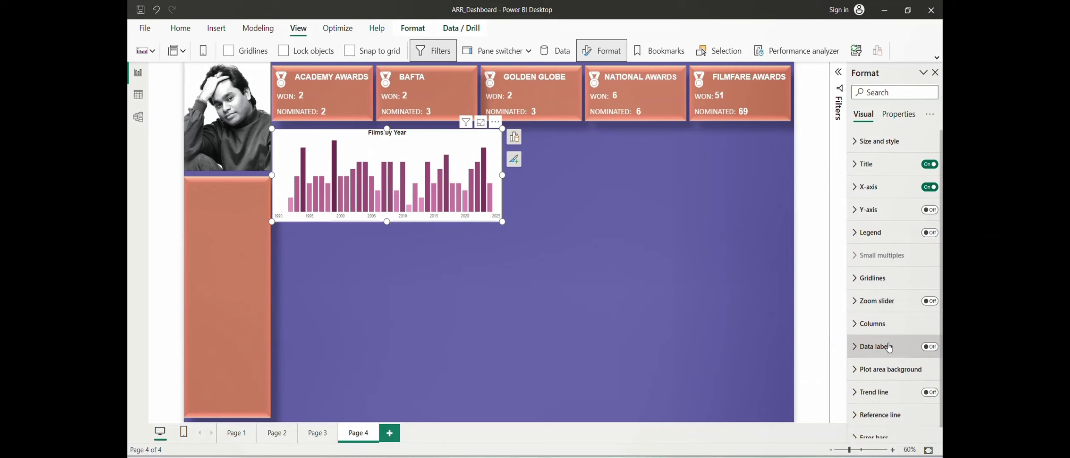
left_click(931, 351)
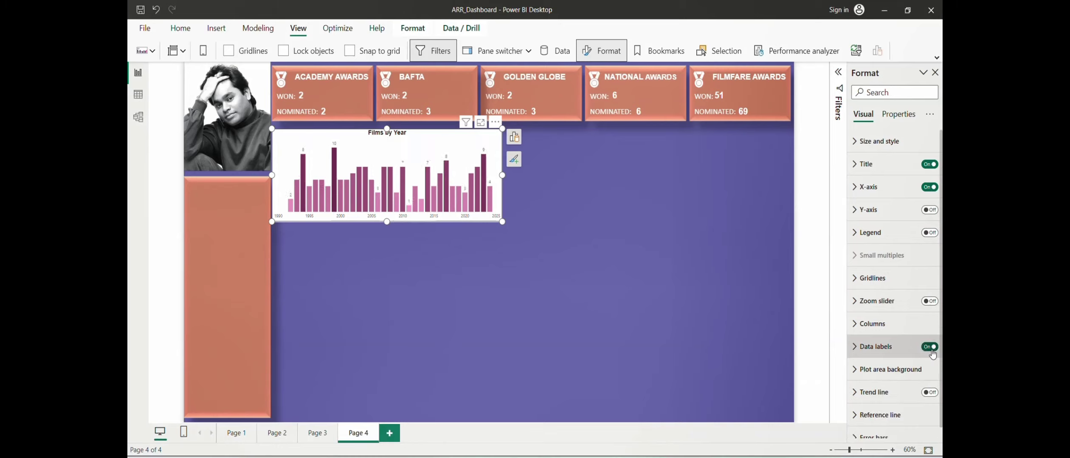
Set the data labels' position to Outside end and their label density to 10%.
left_click(854, 347)
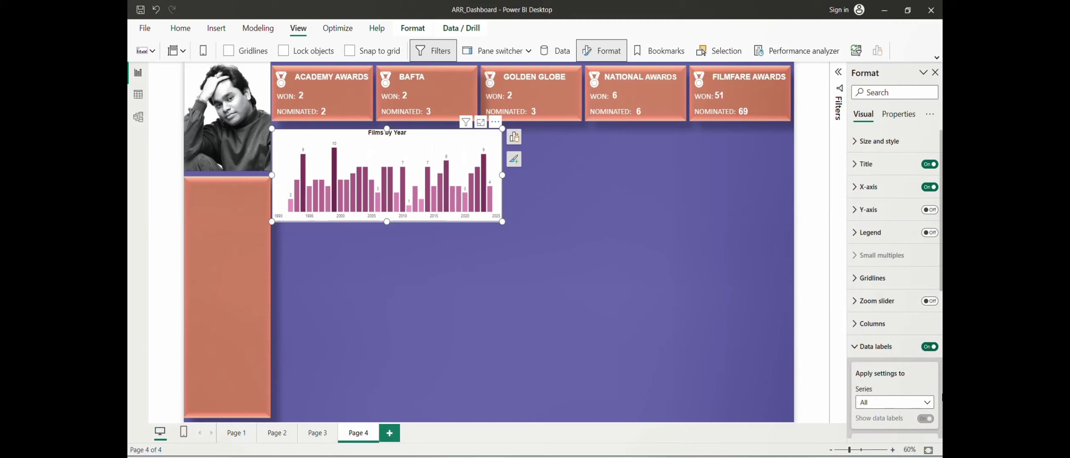
scroll(941, 398, "down", 5)
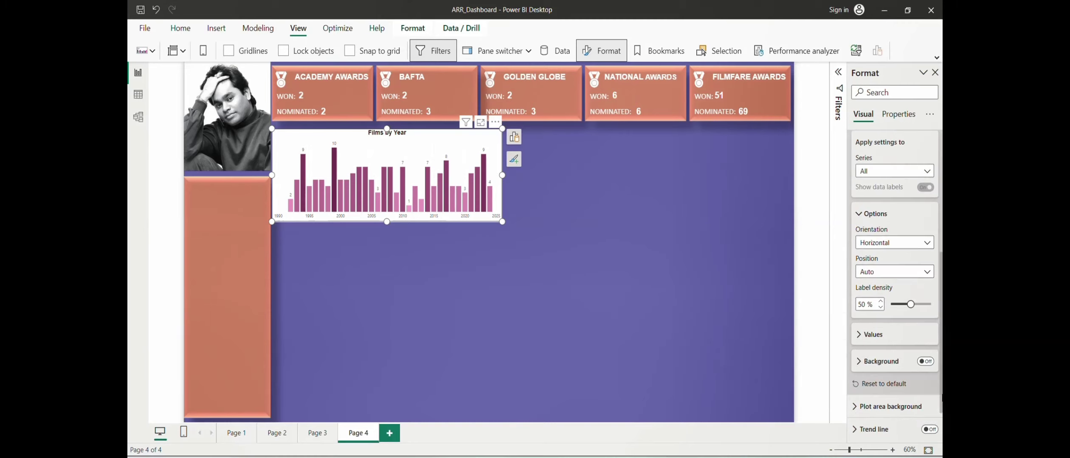
left_click(885, 279)
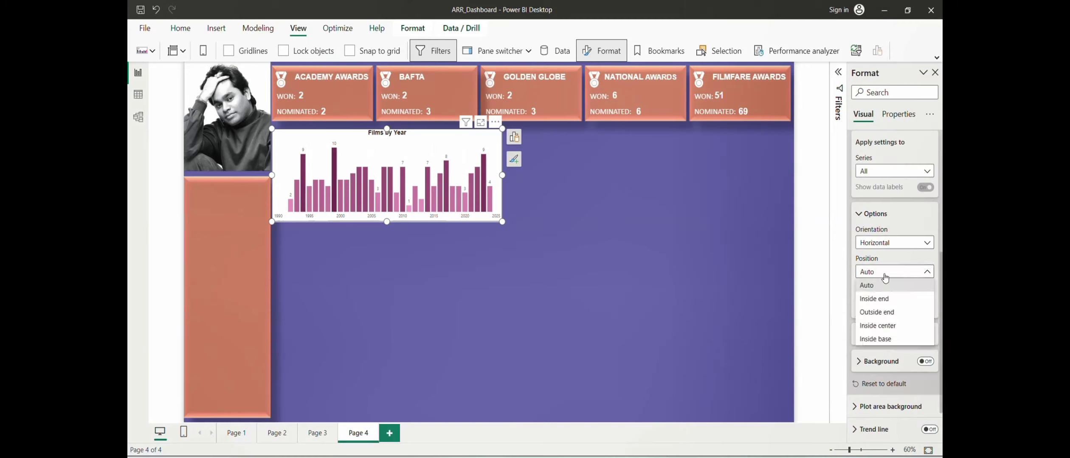
left_click(872, 314)
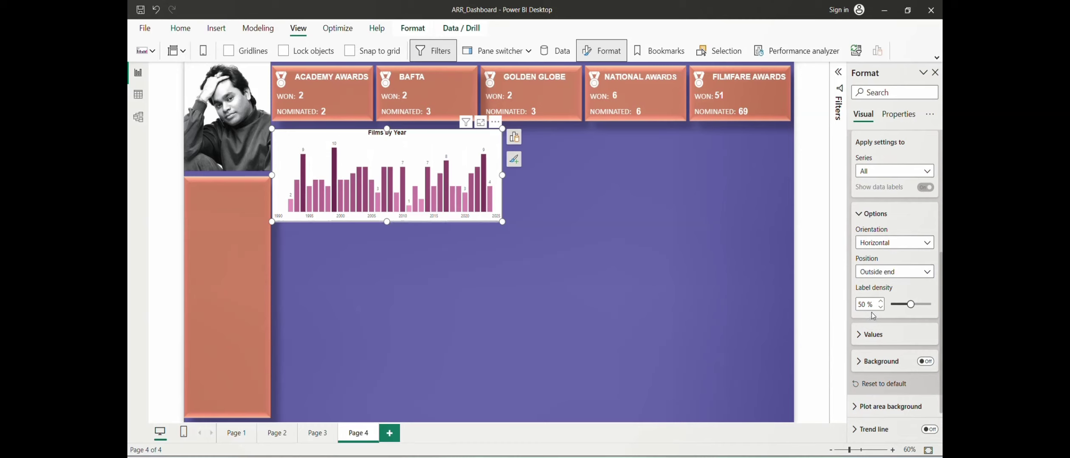
double_click(863, 304)
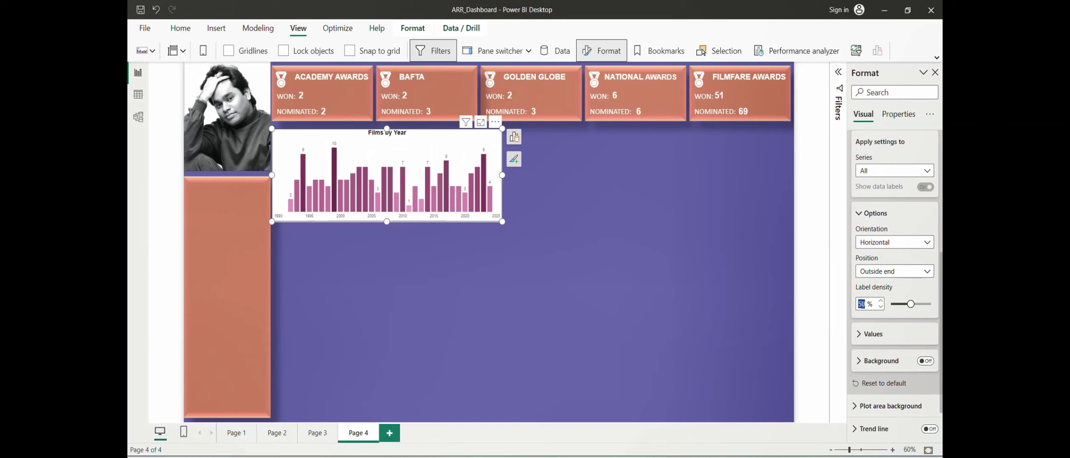
type("10")
double_click(862, 305)
Try vertical orientation for the column chart's data labels and set it back to Horizontal.
left_click(892, 244)
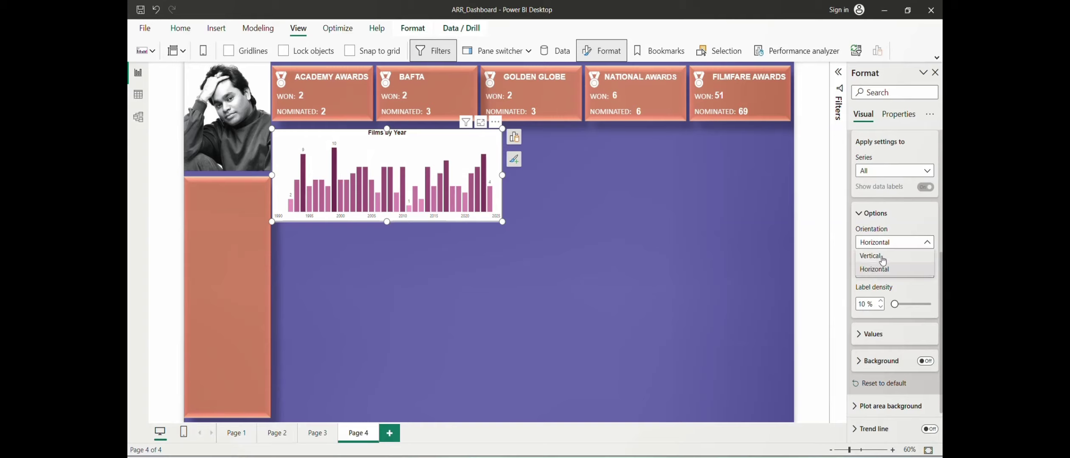
left_click(873, 260)
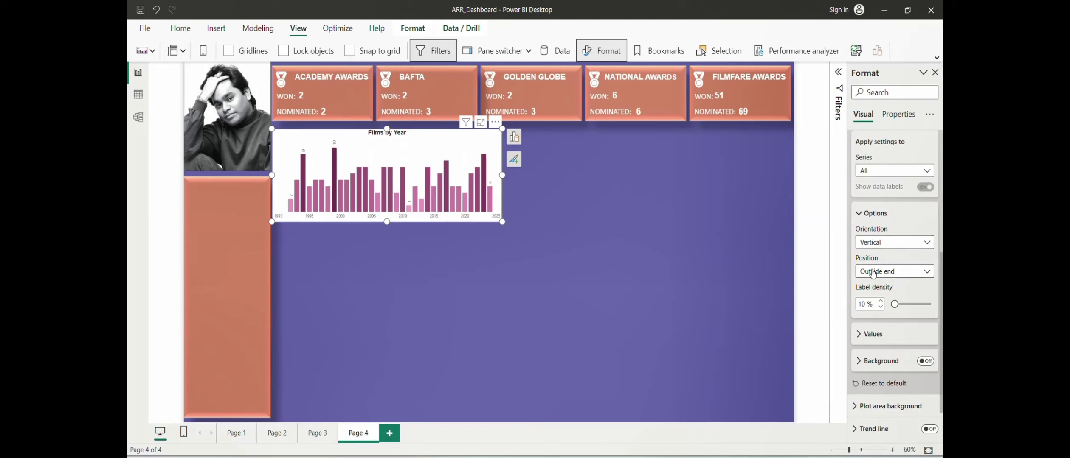
left_click(877, 247)
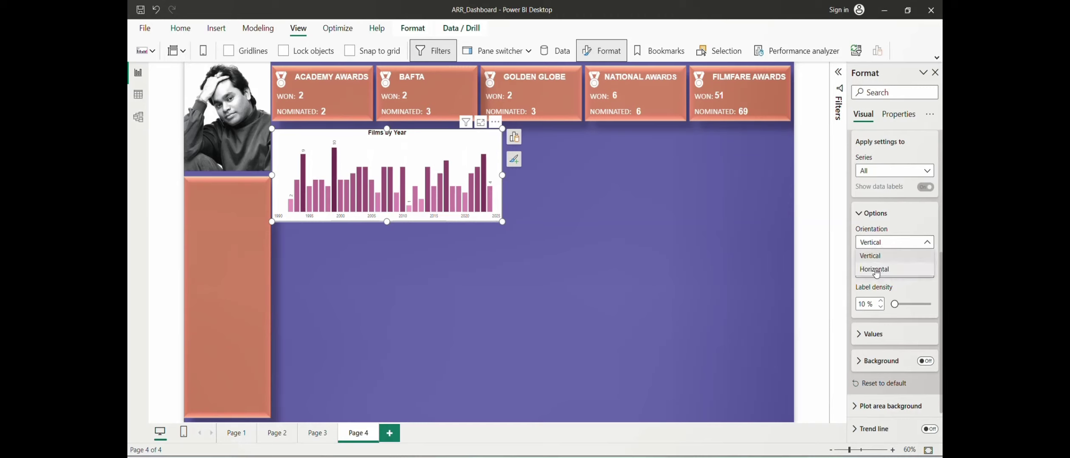
left_click(877, 271)
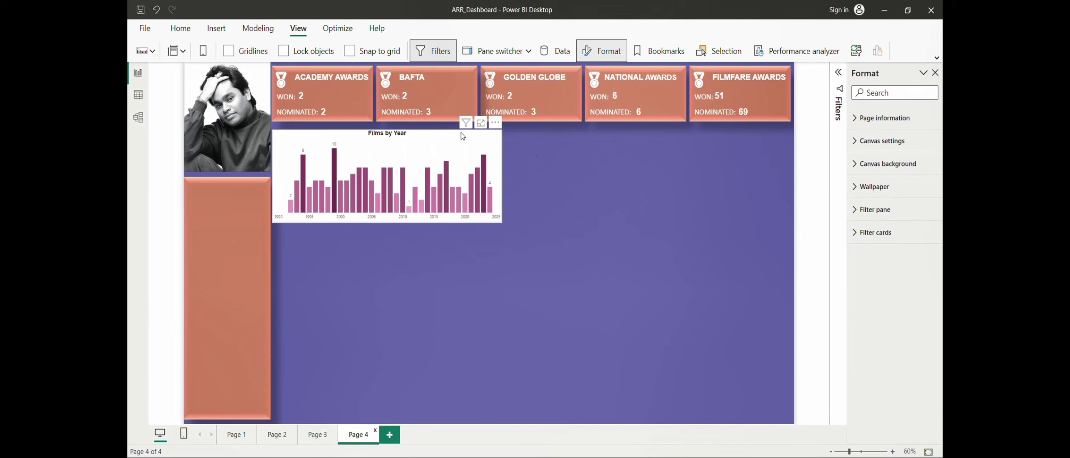
Try adding a treemap while the column chart is selected, and undo the visual type change.
left_click(462, 134)
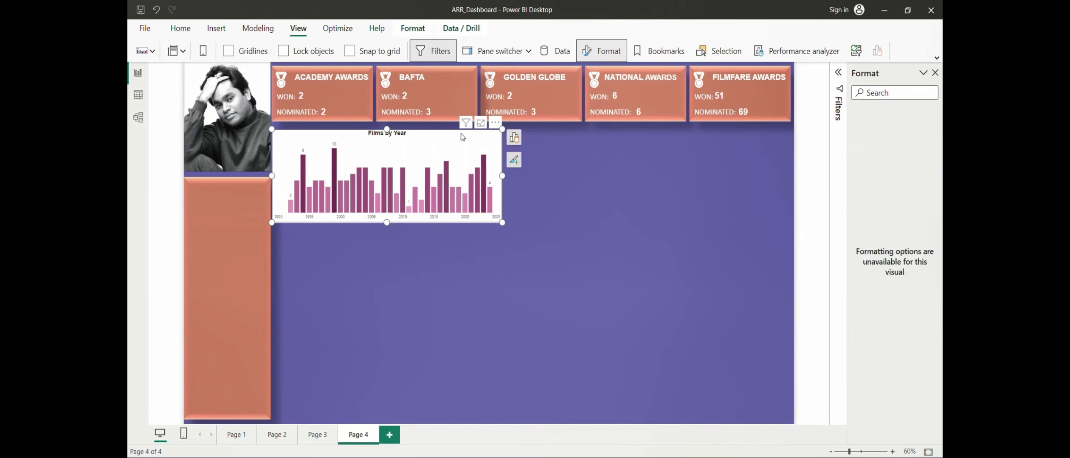
left_click(214, 29)
left_click(223, 51)
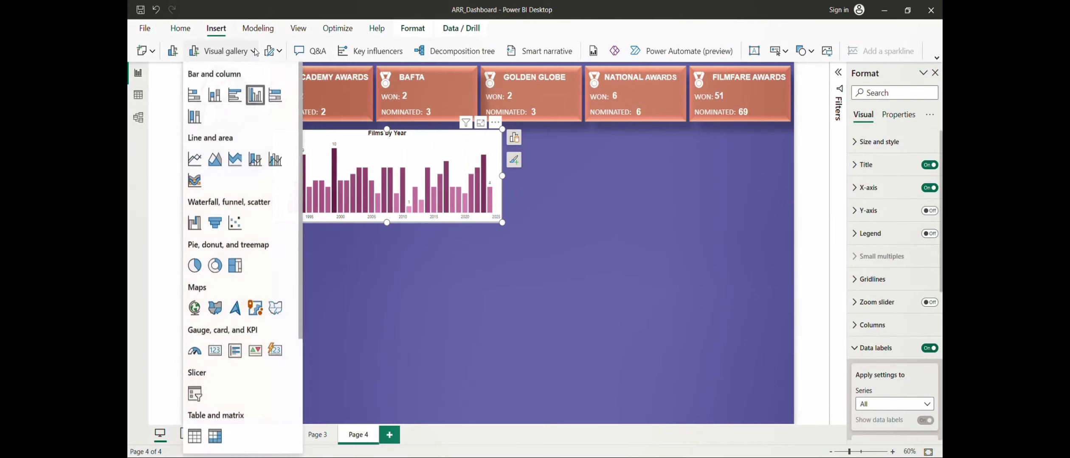
left_click(235, 266)
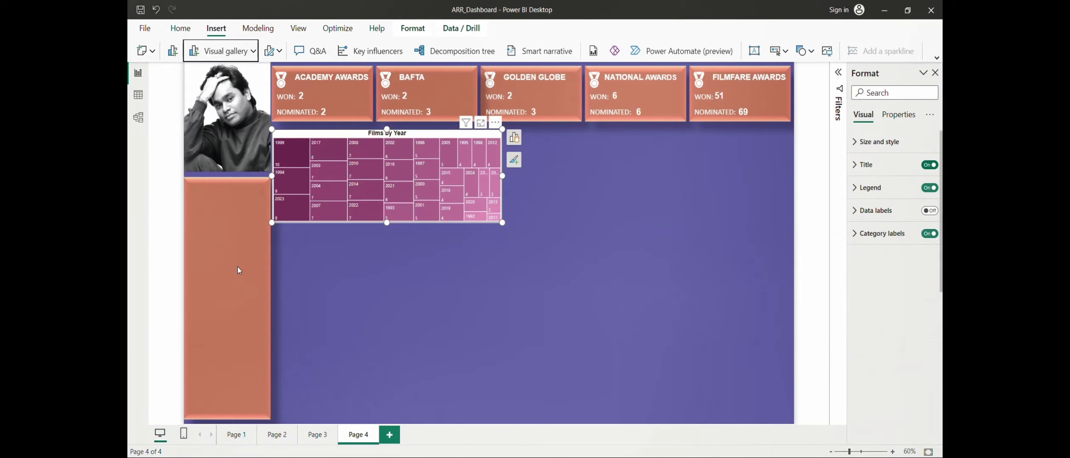
left_click(157, 9)
Deselect the column chart and insert a new, separate treemap on the page.
left_click(475, 277)
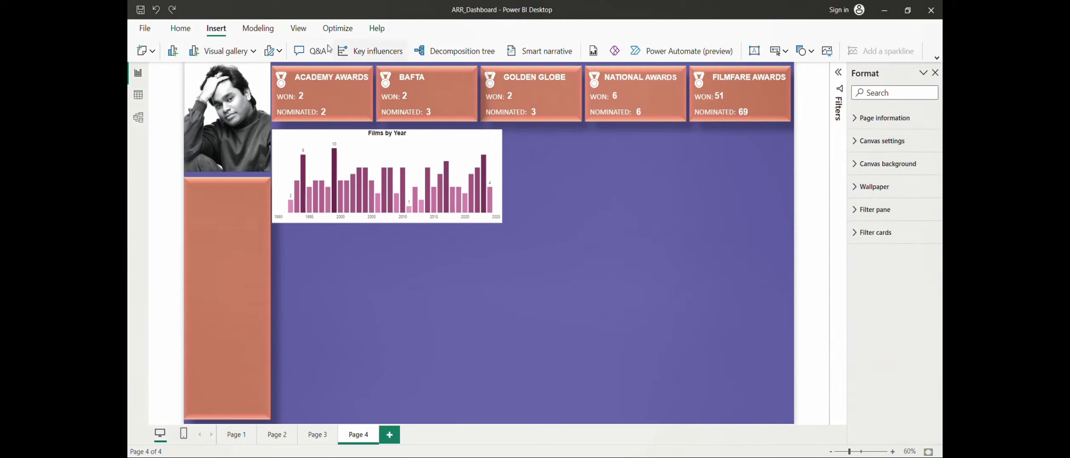
left_click(253, 51)
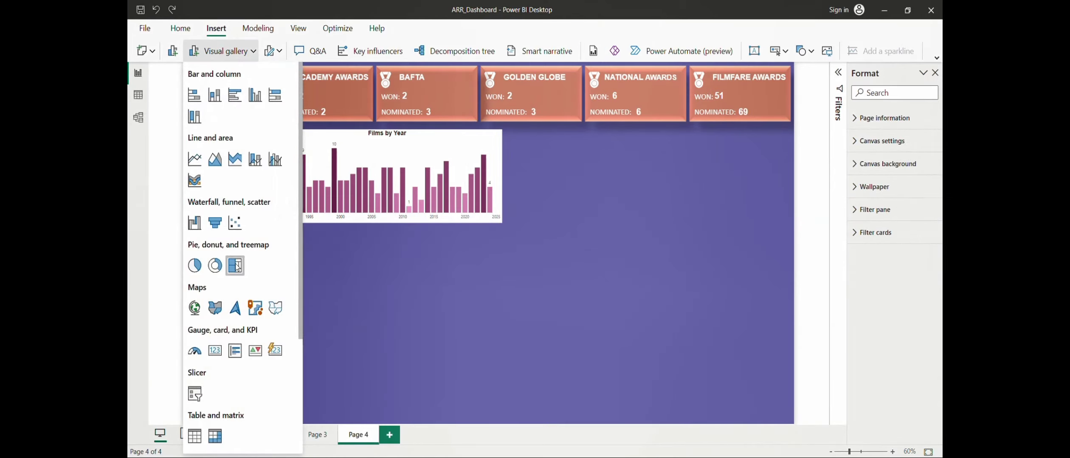
left_click(236, 266)
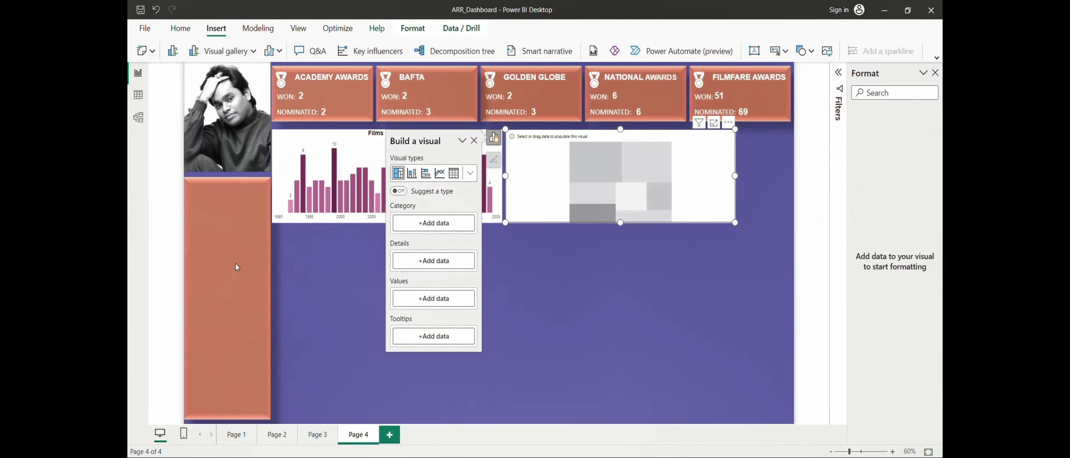
Assign Language from the Albums table to the treemap's category and Film from Albums to its values.
left_click(434, 226)
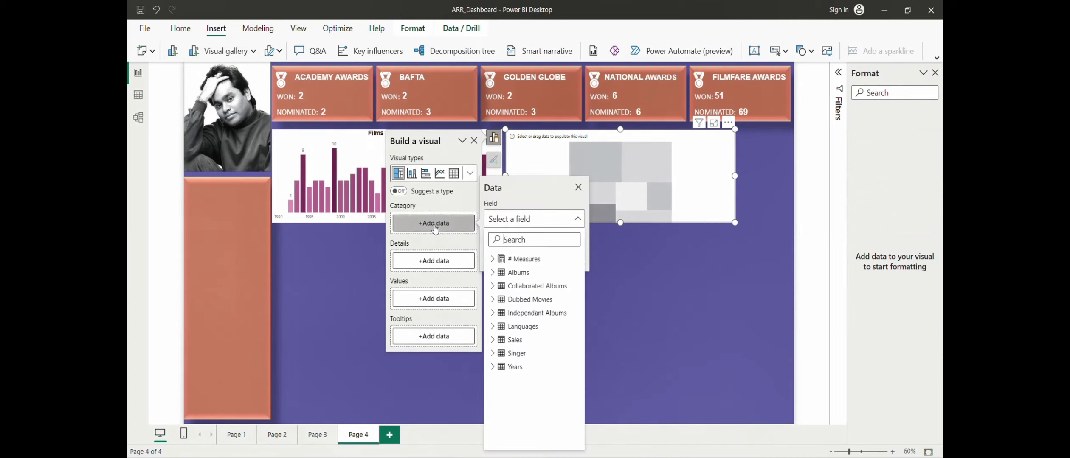
left_click(518, 273)
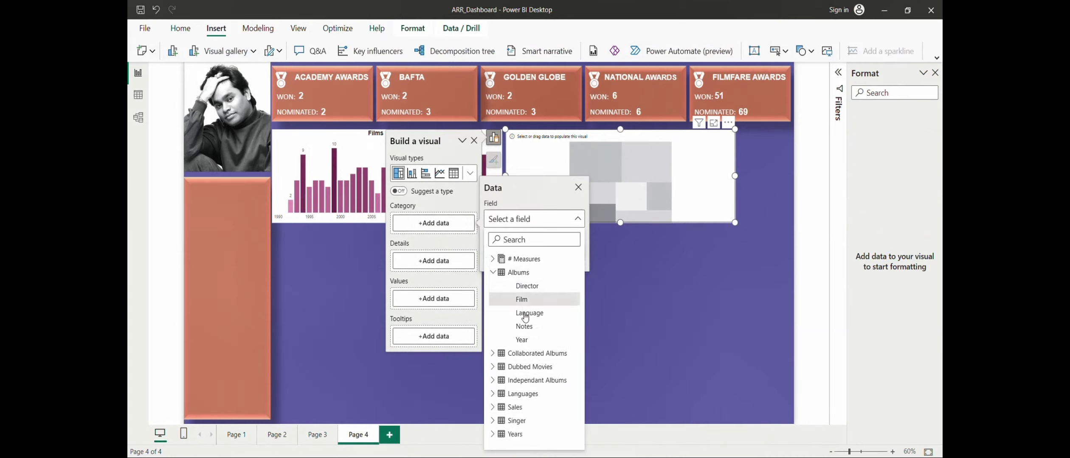
left_click(525, 314)
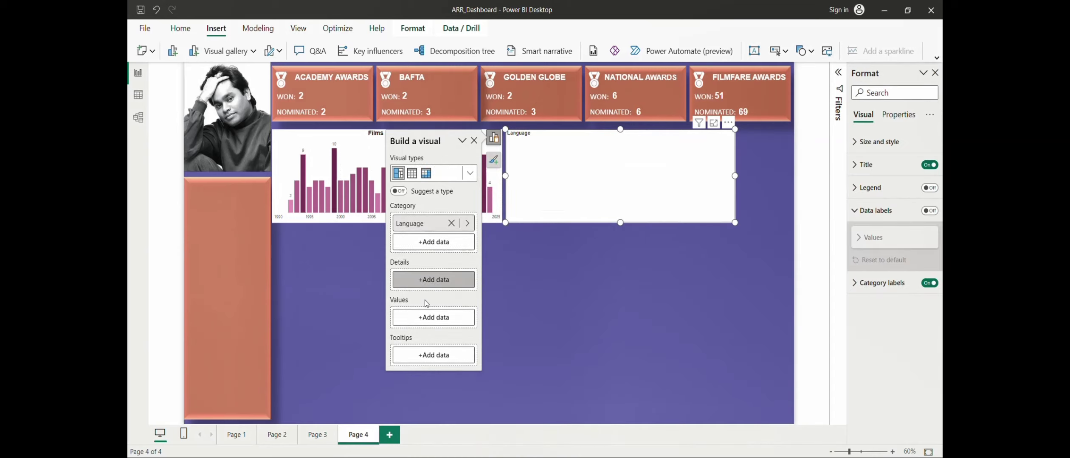
left_click(425, 319)
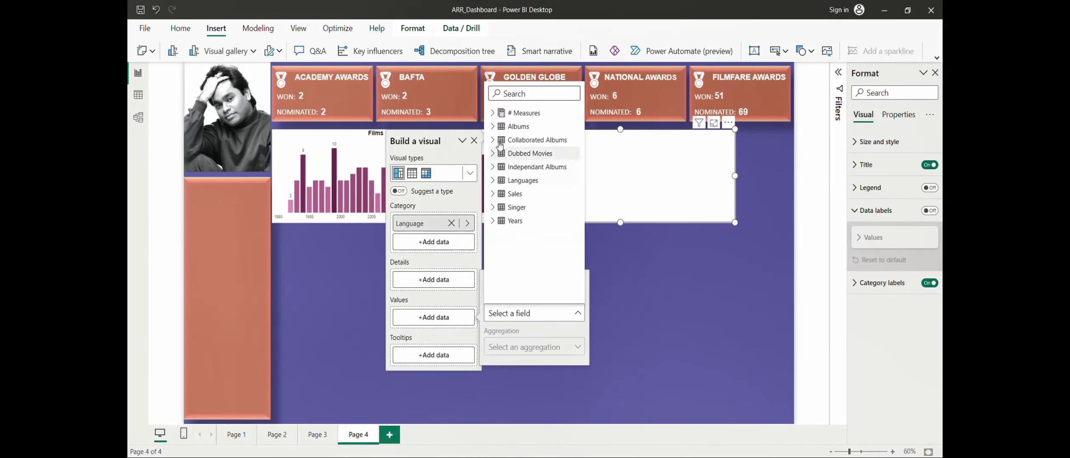
left_click(509, 126)
left_click(525, 157)
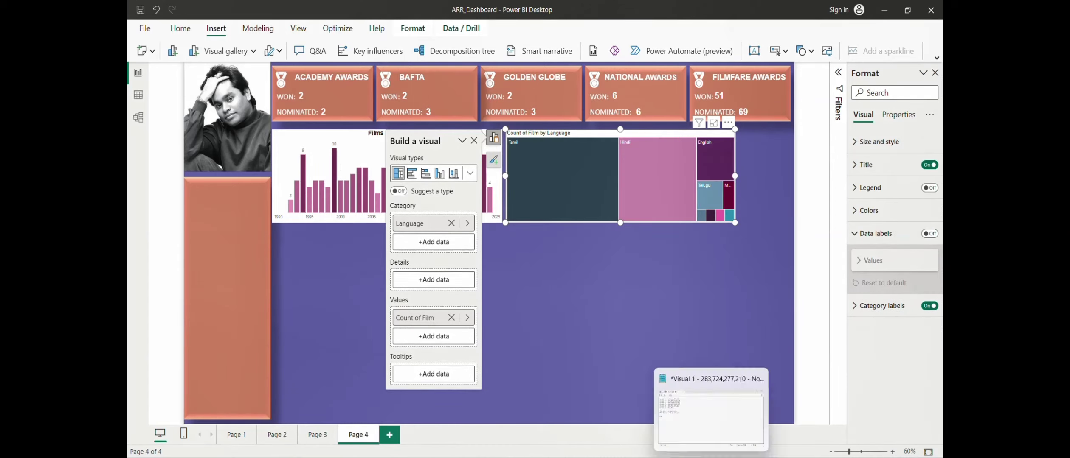
Compare the visual dimensions noted in Notepad with the treemap's size and position settings, and close the calculator.
left_click(711, 408)
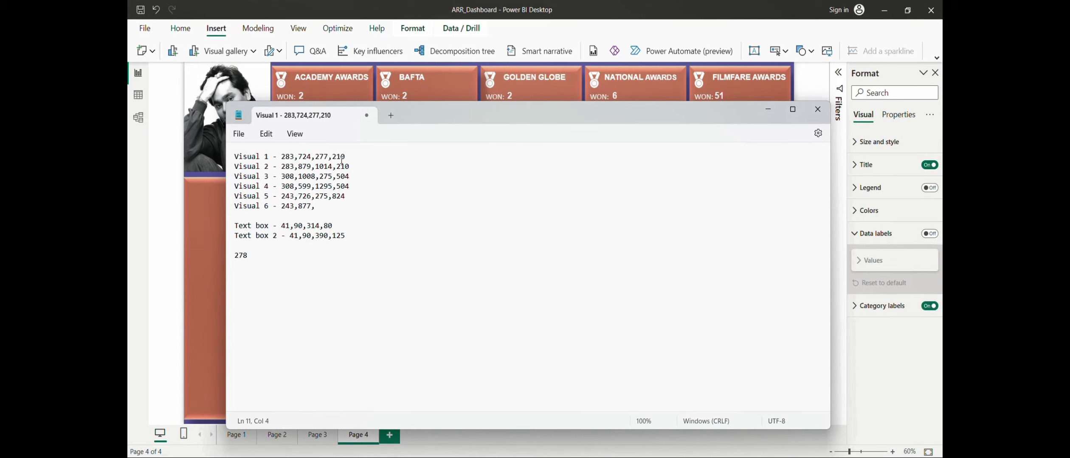
left_click(872, 153)
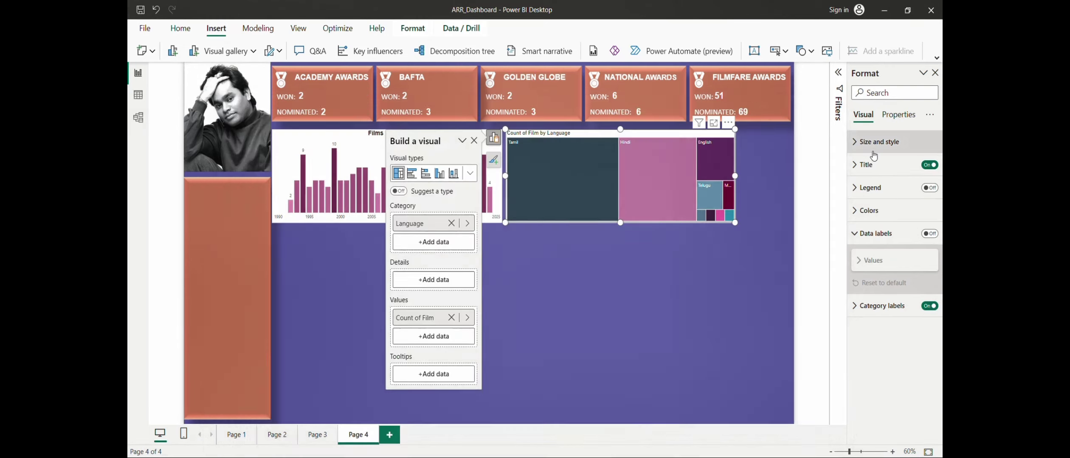
double_click(868, 272)
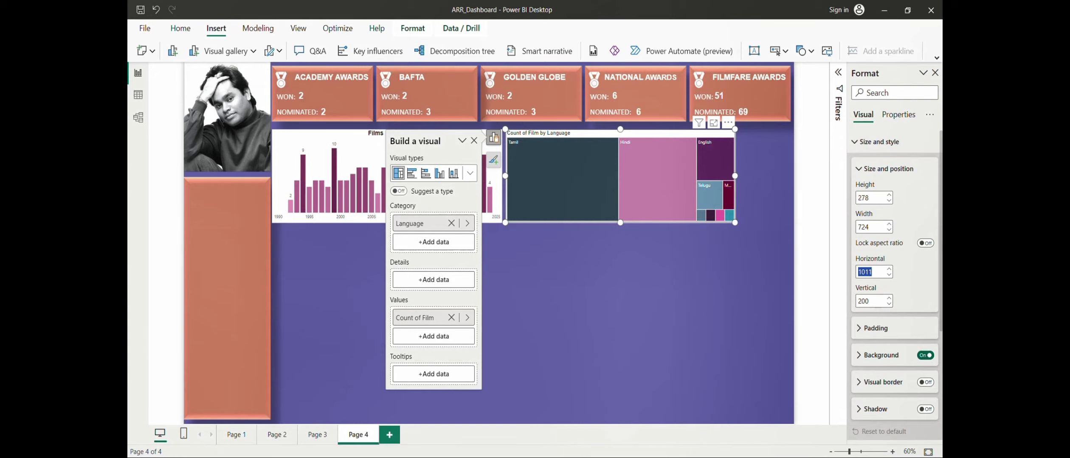
key("alt+Tab")
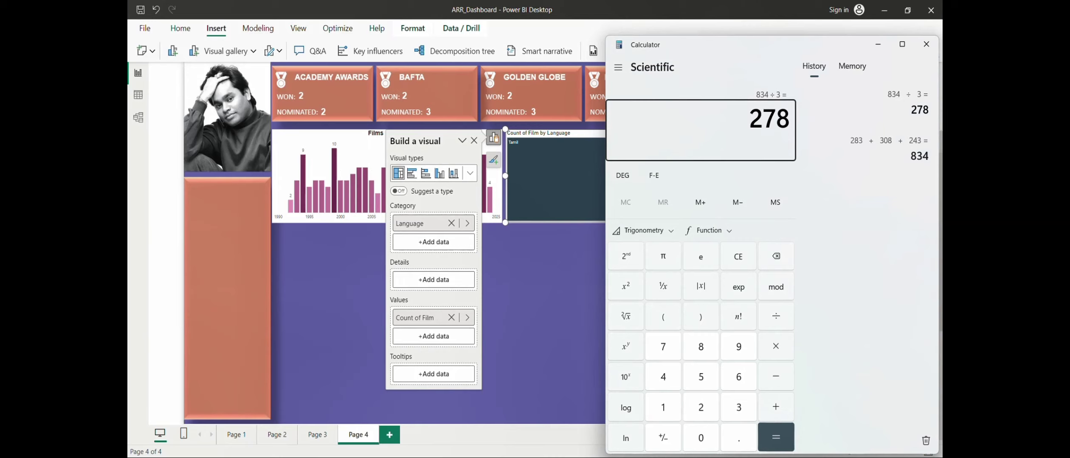
key("alt+Tab")
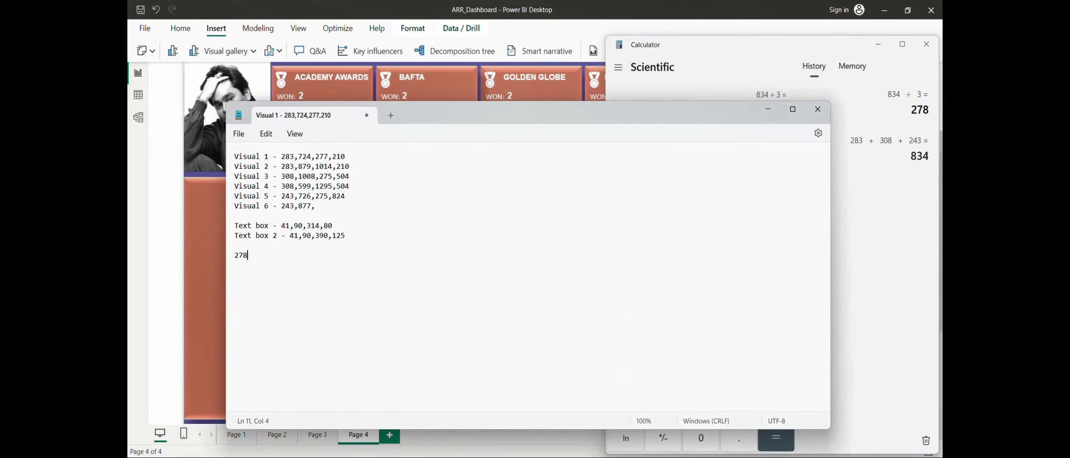
left_click(767, 109)
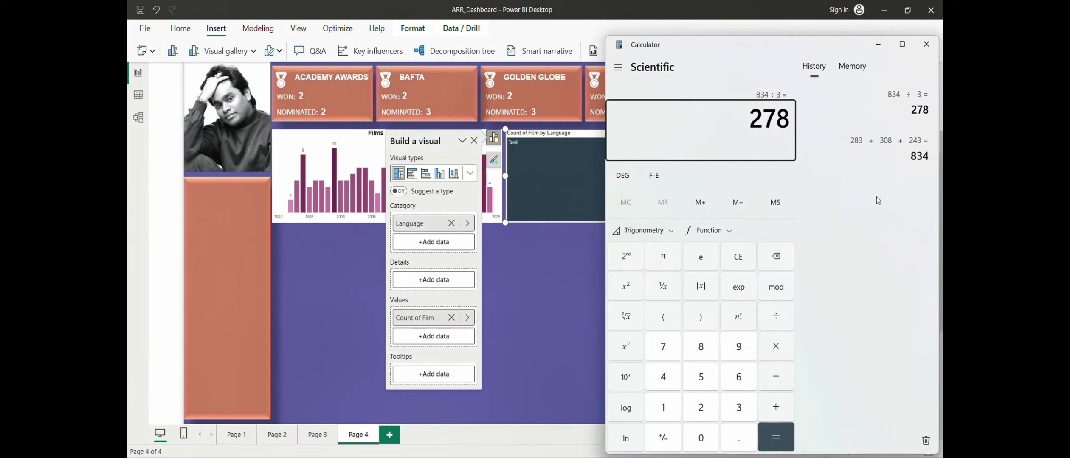
left_click(926, 45)
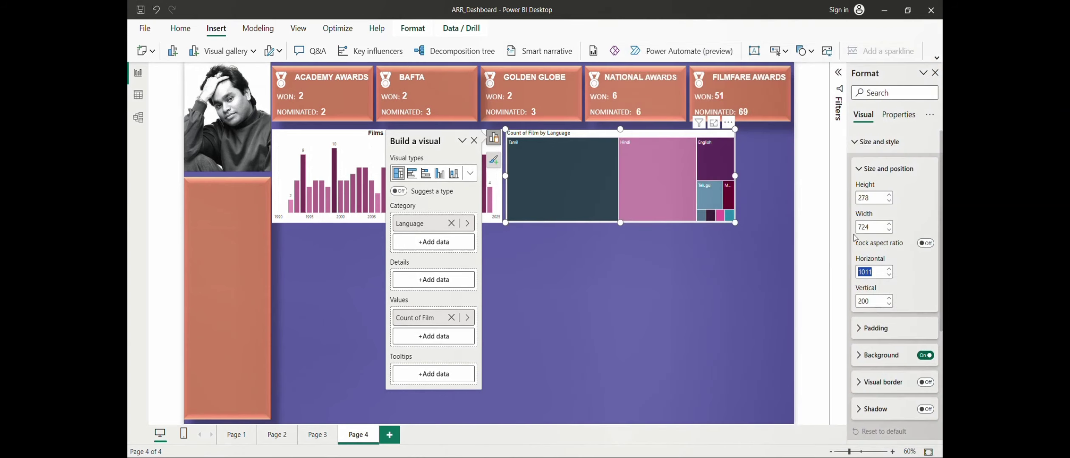
Widen the treemap to fill the row beside the column chart, trying 880 and 890 and settling on a width of 900.
double_click(862, 228)
type("880")
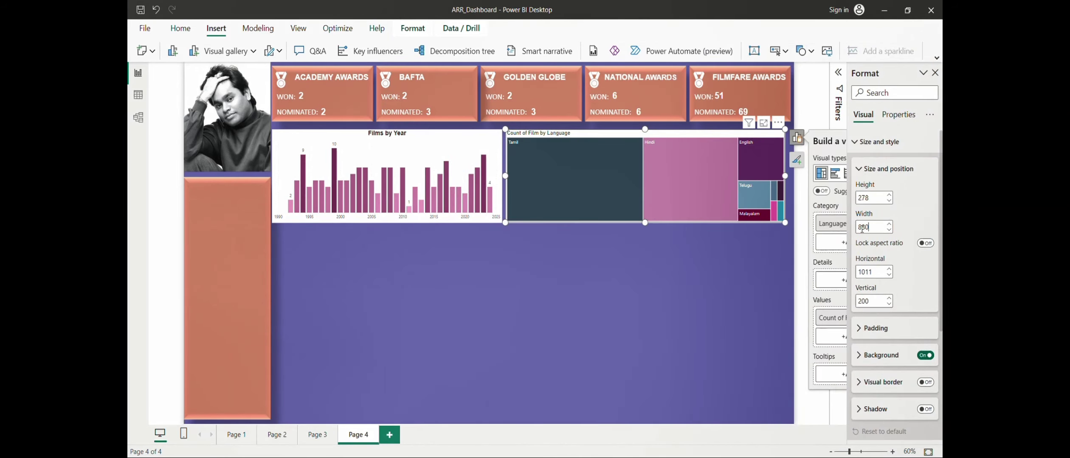
double_click(862, 228)
type("890")
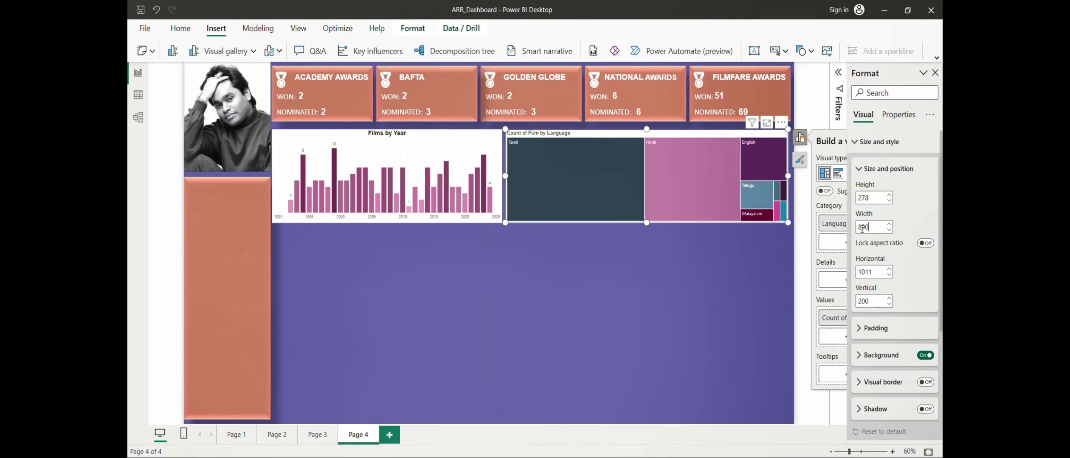
double_click(862, 227)
type("900")
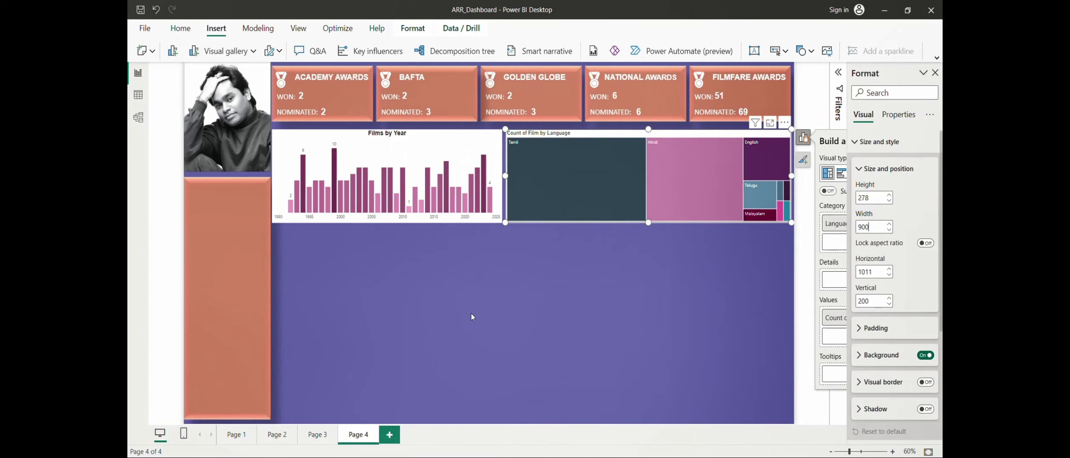
Nudge the Films by Year column chart slightly to the right, closer to the treemap.
left_click(302, 140)
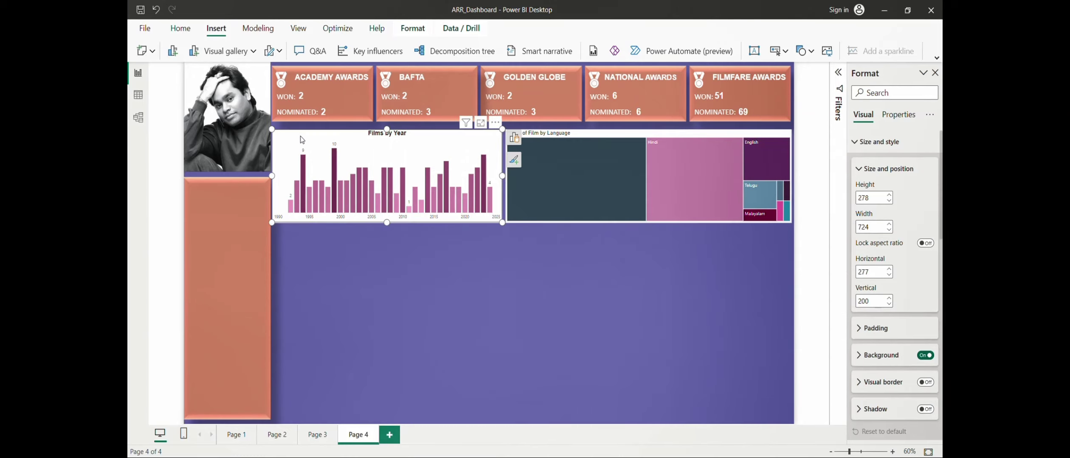
key("Right")
key("Right")
key("Right")
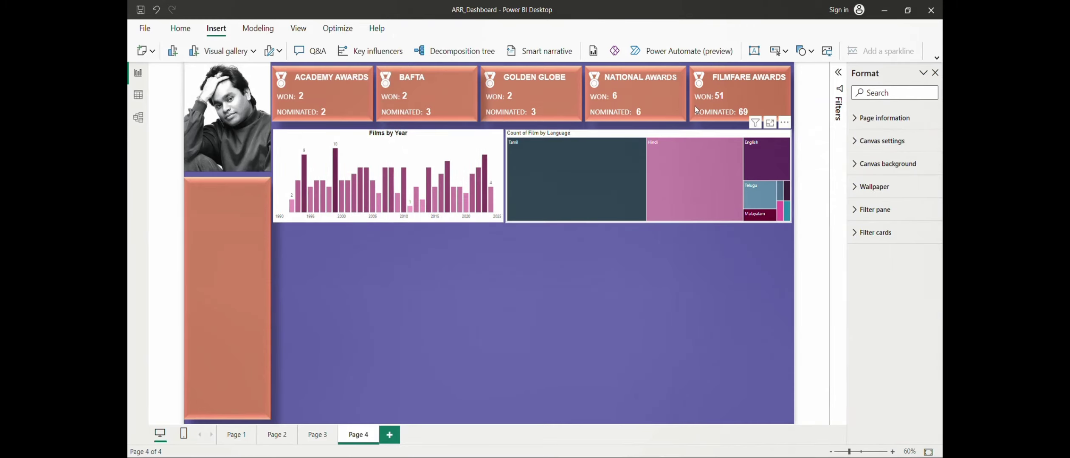
Change the treemap's title text to "Movies by Languages".
left_click(700, 135)
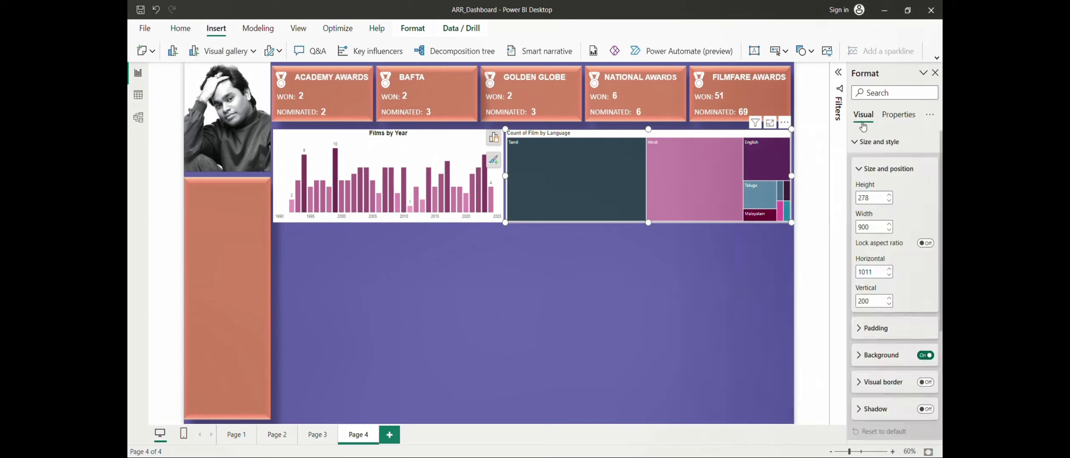
left_click(859, 151)
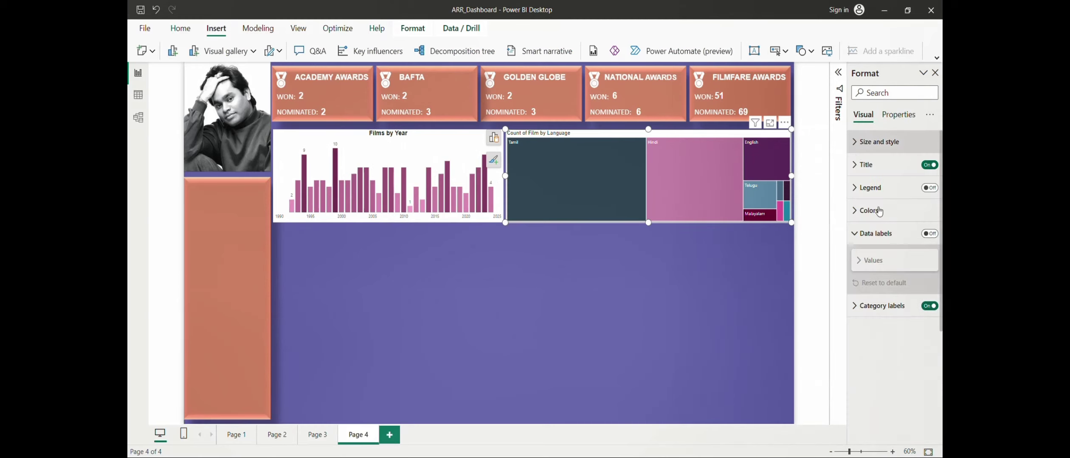
left_click(858, 174)
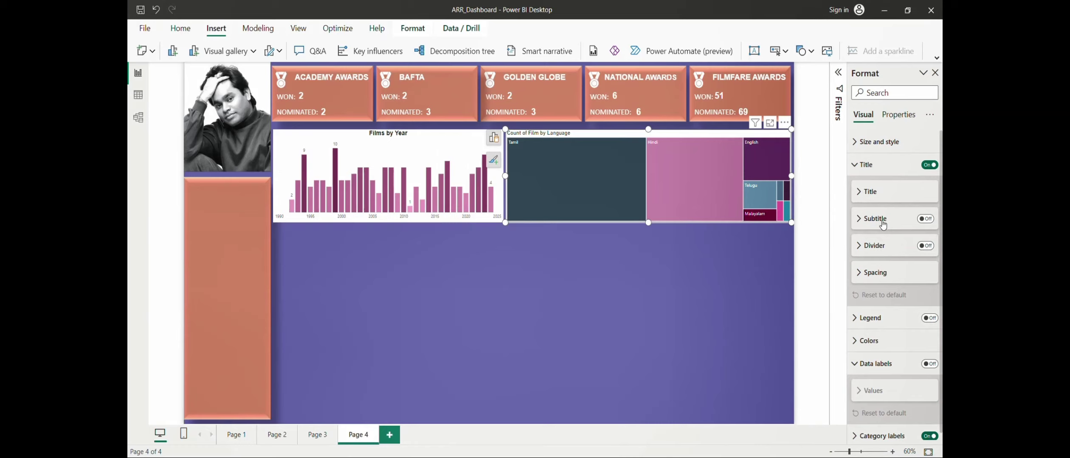
left_click(861, 193)
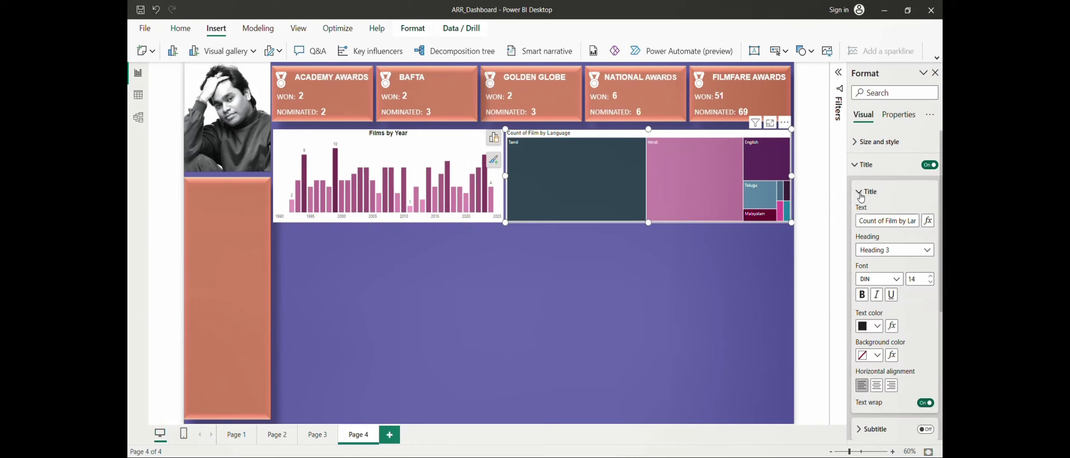
triple_click(889, 221)
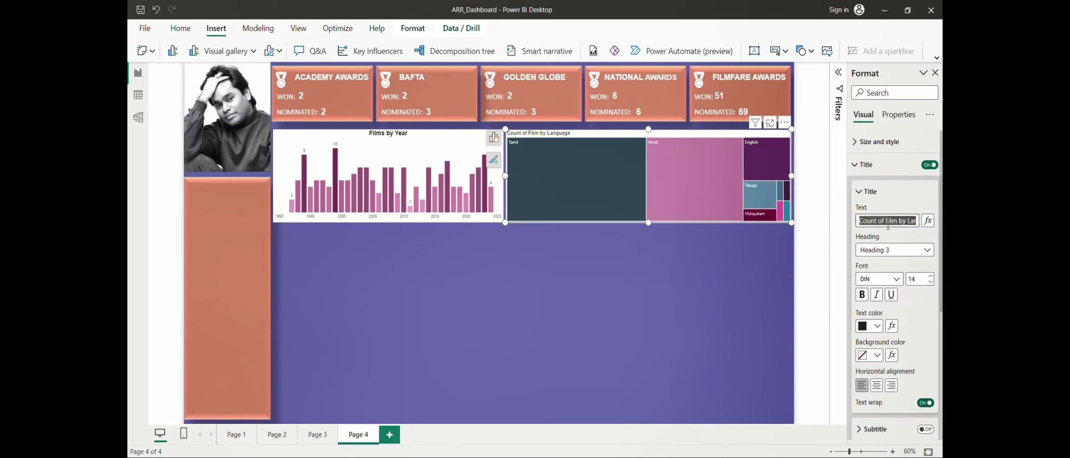
type("Mov")
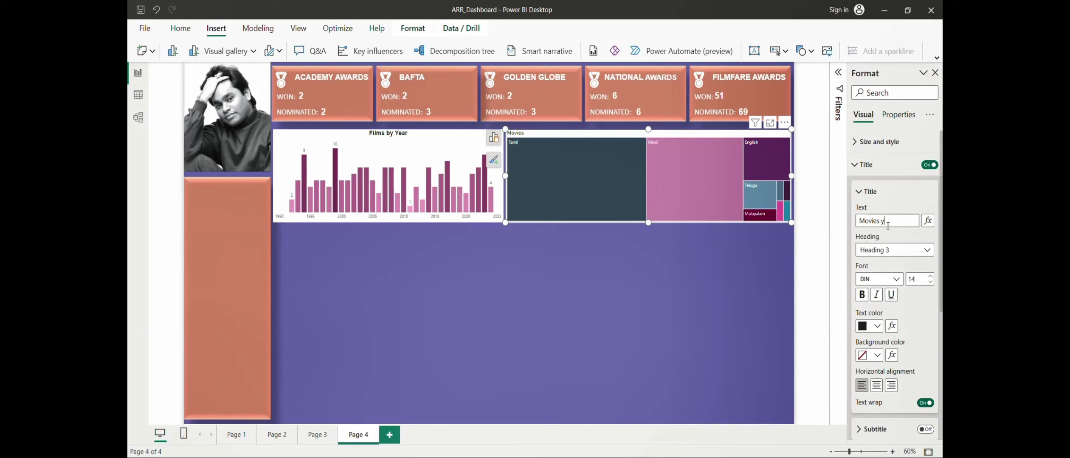
type("ies by Languages")
Format the treemap's title in bold Arial and center it horizontally.
left_click(883, 280)
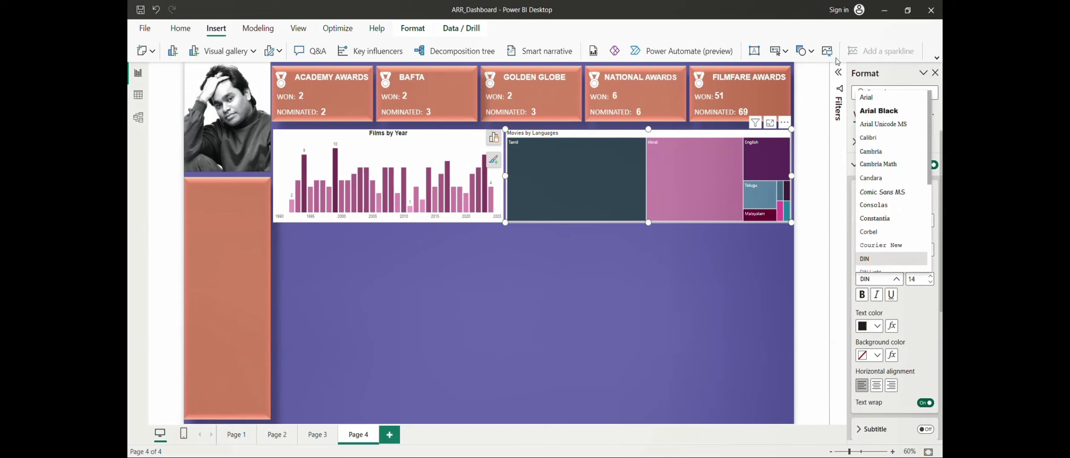
left_click(864, 98)
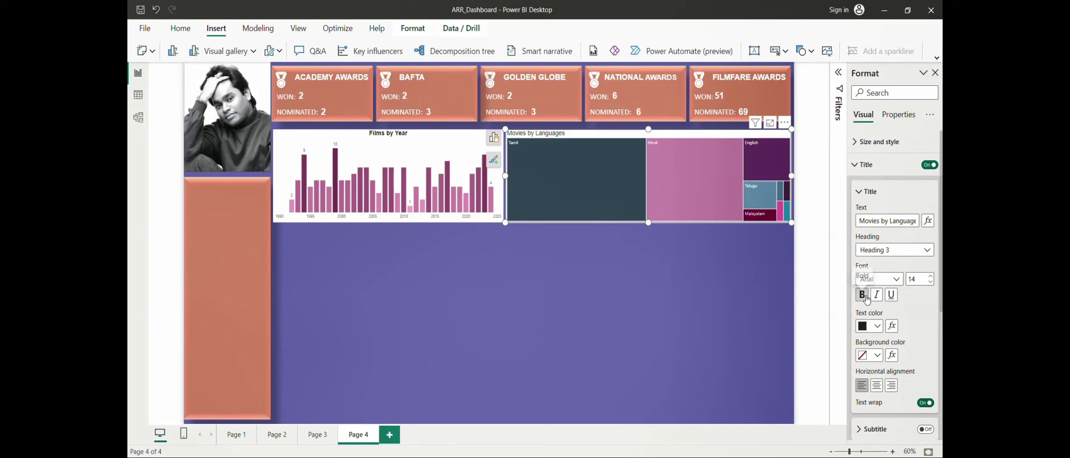
left_click(862, 295)
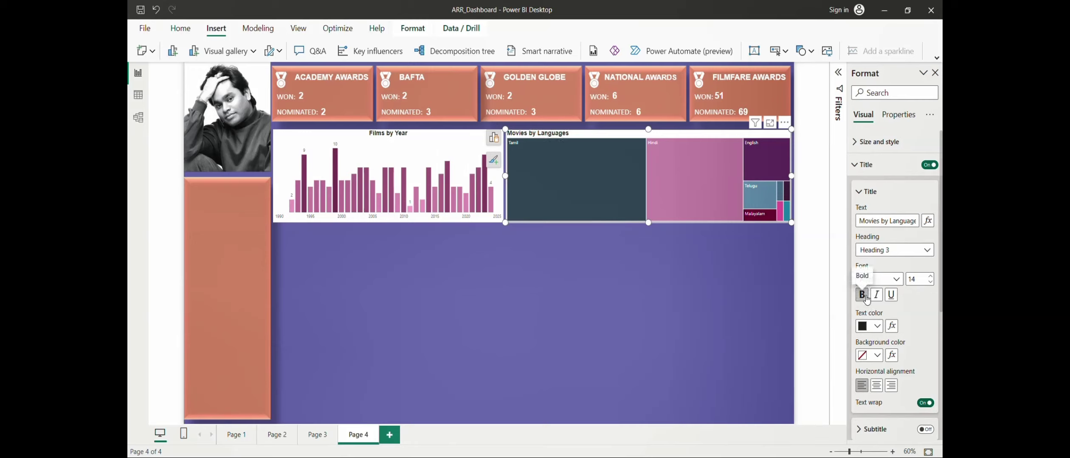
left_click(877, 388)
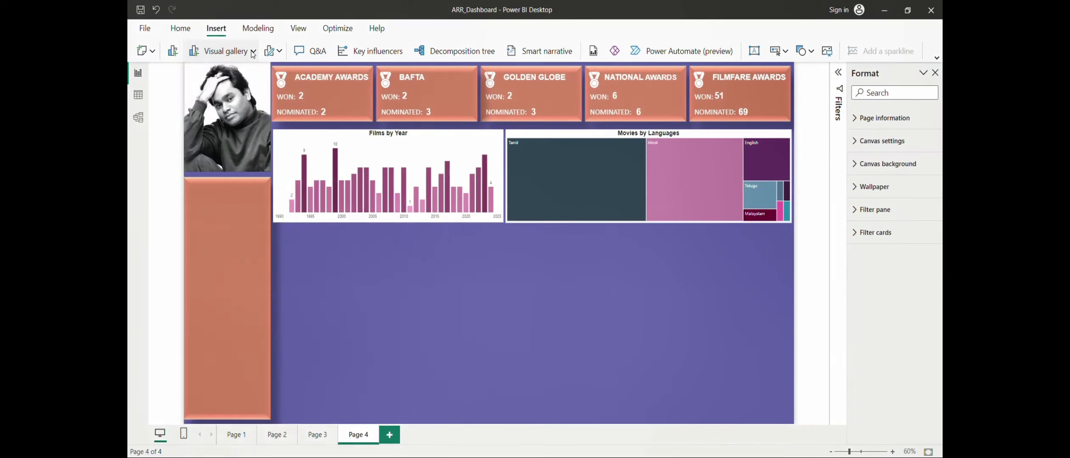
Insert a matrix visual with Language from the Languages table as rows and Year from the Years table as columns.
left_click(221, 51)
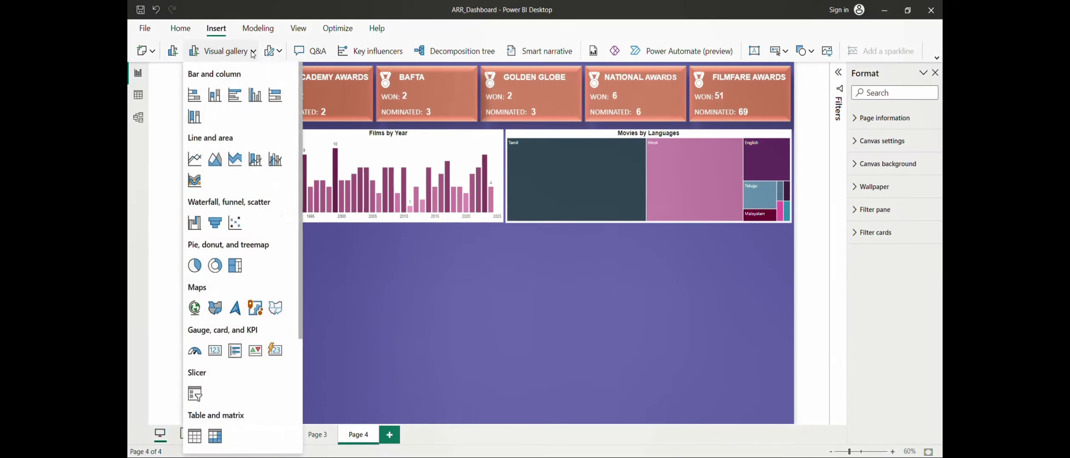
left_click(215, 437)
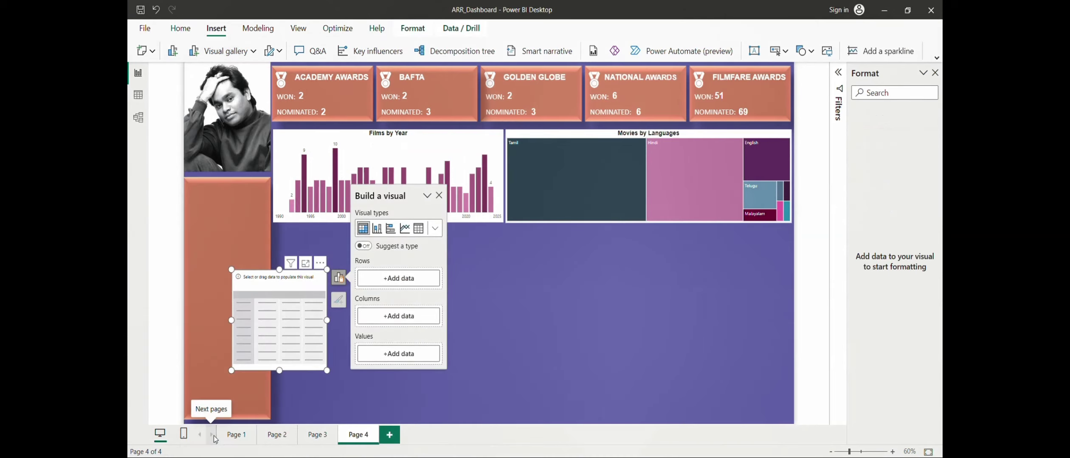
left_click(387, 279)
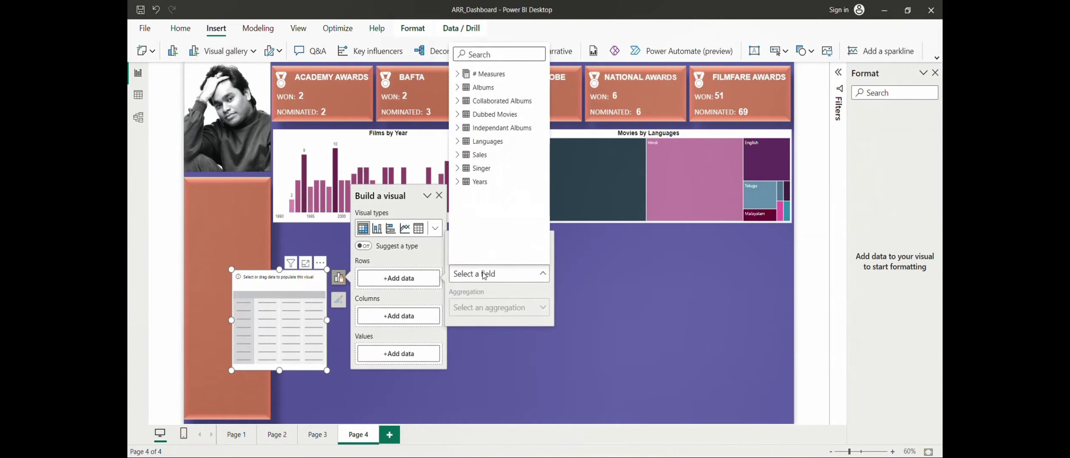
left_click(458, 143)
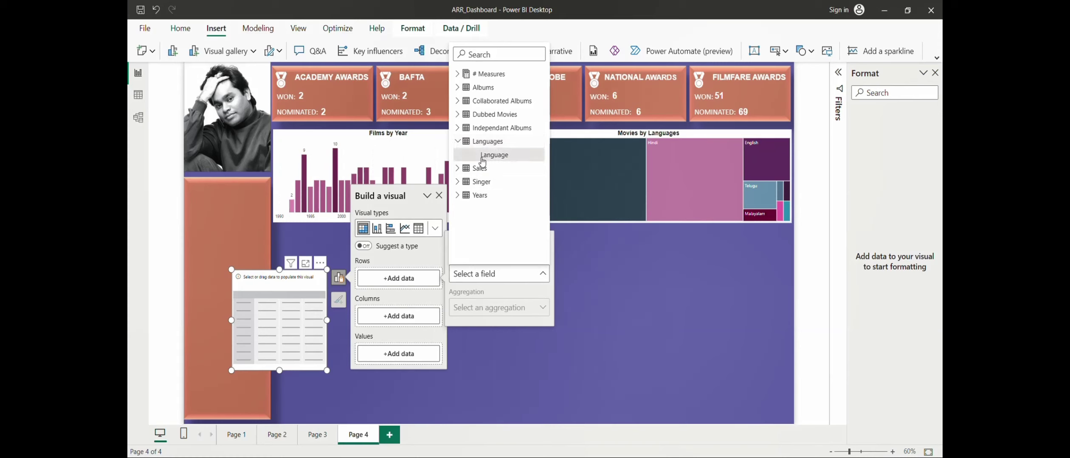
left_click(484, 155)
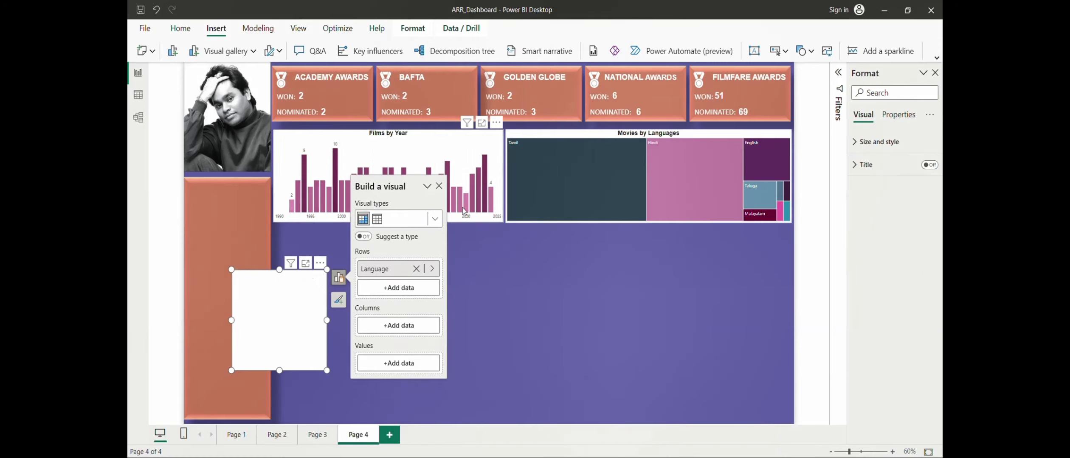
left_click(409, 329)
left_click(458, 230)
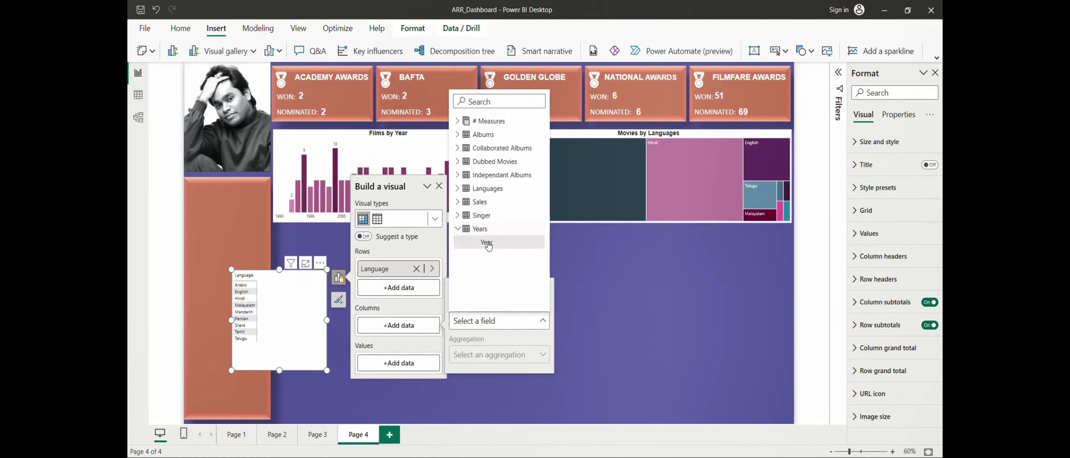
left_click(488, 242)
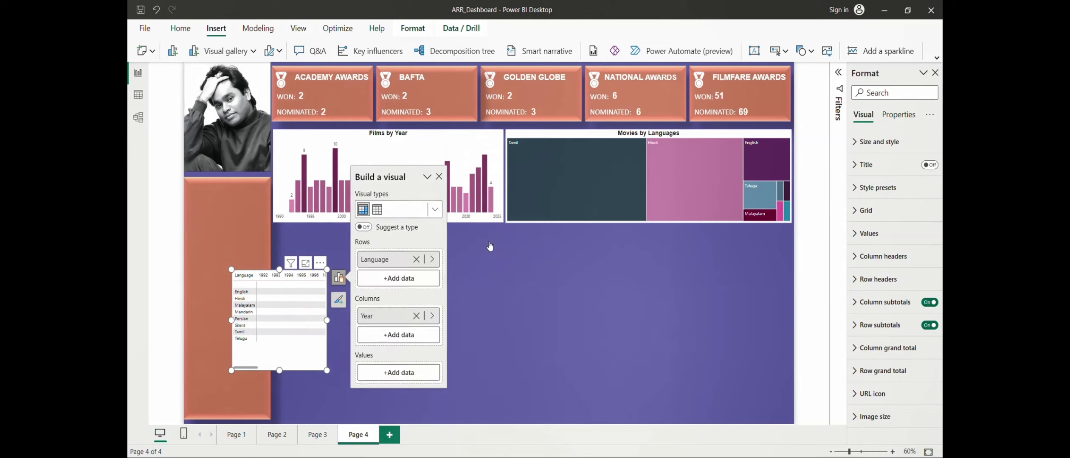
Add Film from the Albums table to the matrix values and set its aggregation to Count.
left_click(408, 372)
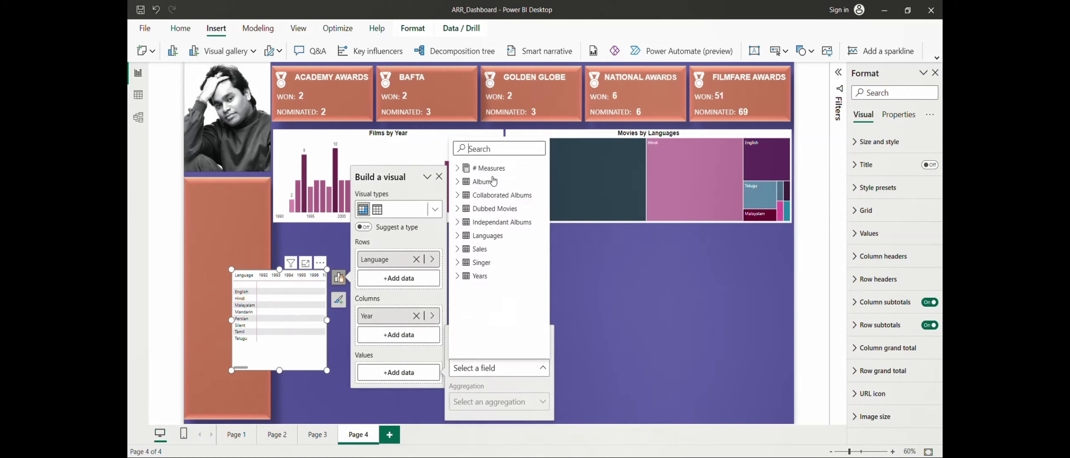
left_click(457, 182)
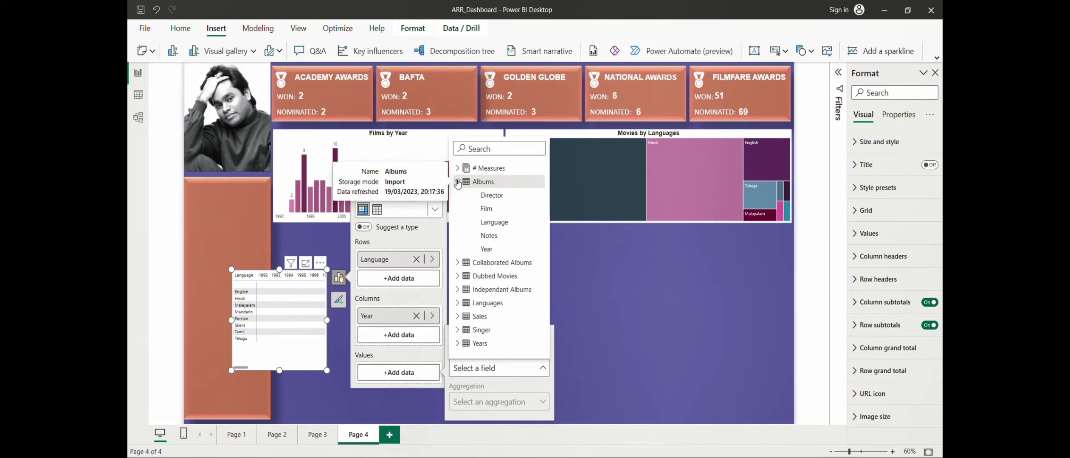
left_click(492, 210)
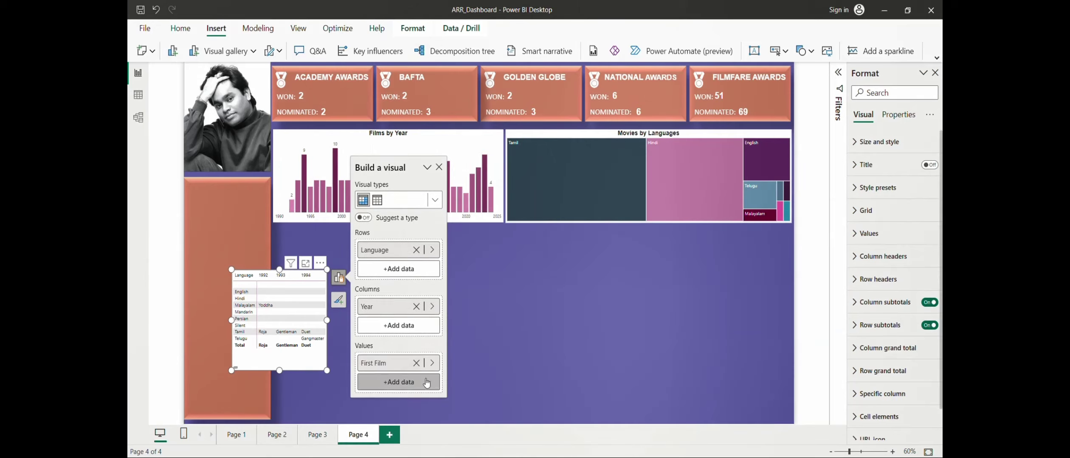
left_click(431, 368)
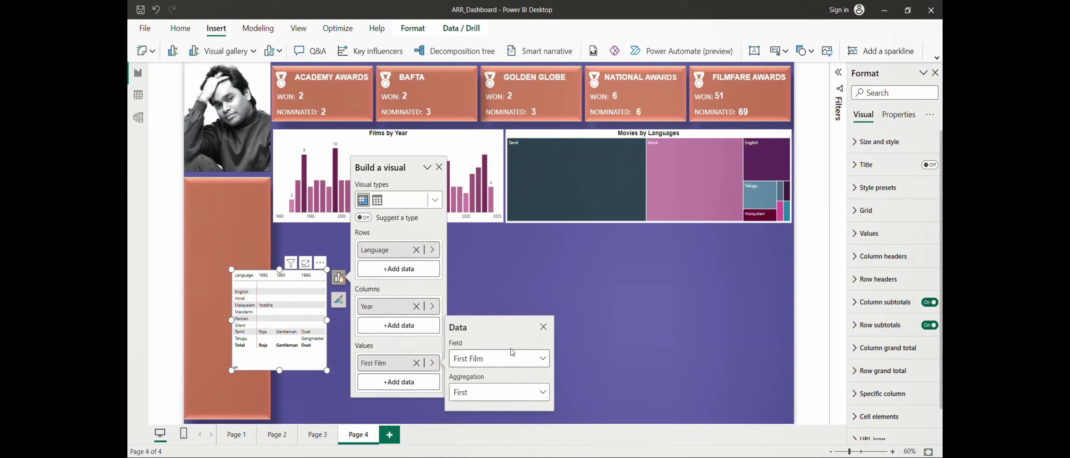
left_click(539, 392)
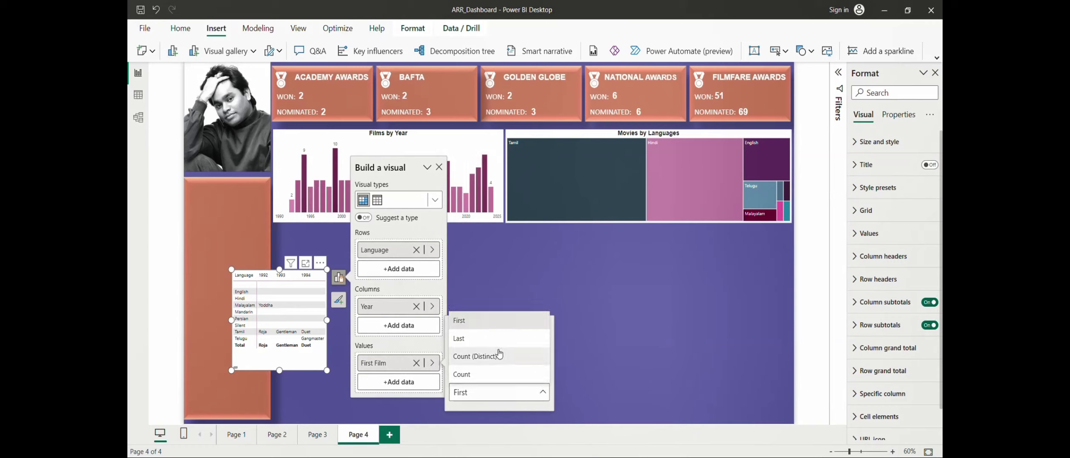
left_click(475, 376)
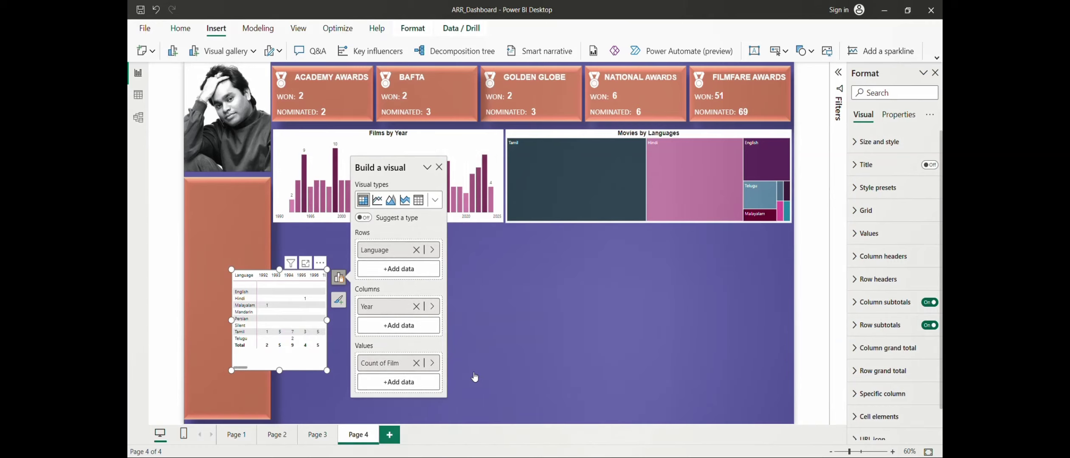
Check the visual dimensions noted in Notepad and set the matrix's height to 278 and width to 1008.
key("alt+Tab")
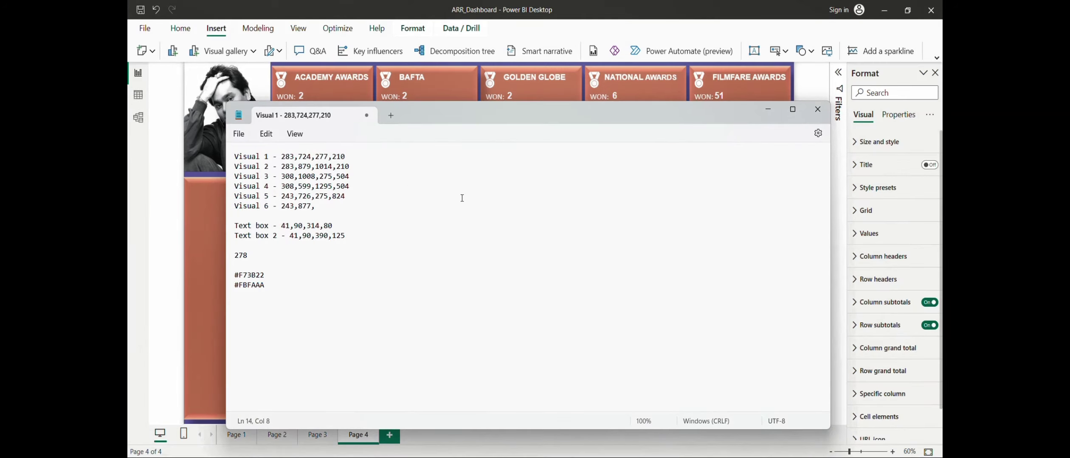
key("alt+Tab")
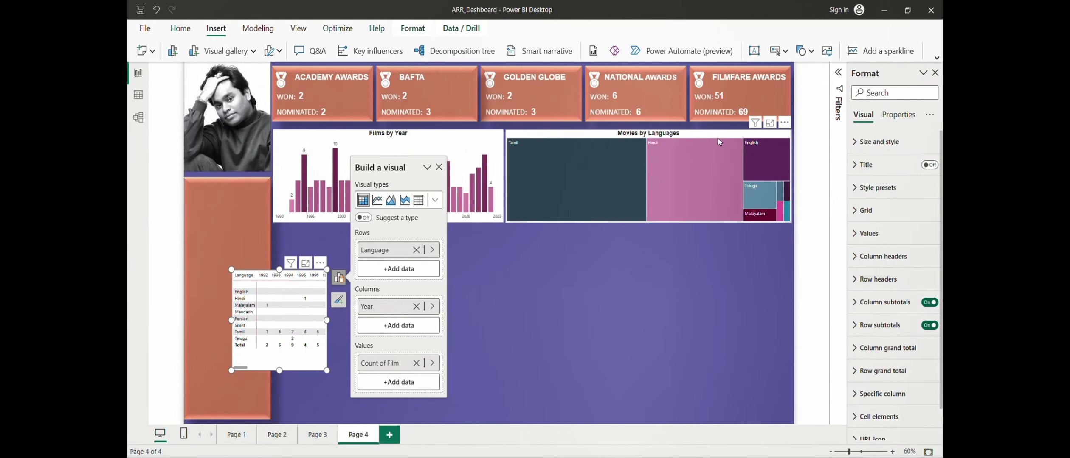
left_click(878, 142)
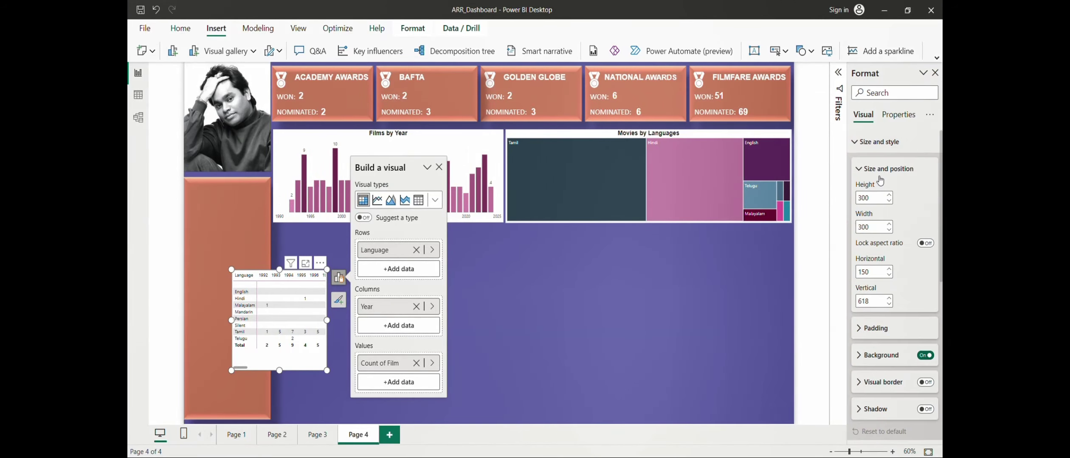
double_click(867, 198)
type("278")
key("Tab")
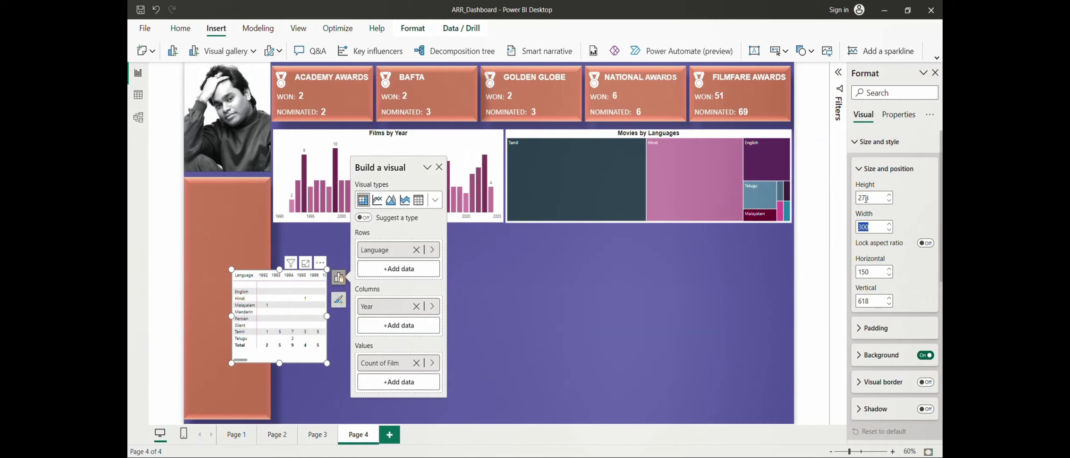
key("alt+Tab")
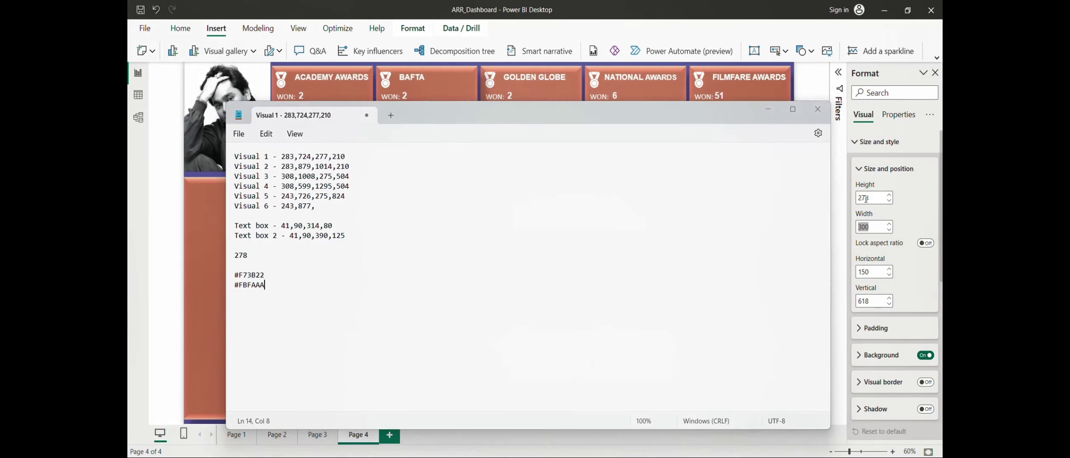
key("alt+Tab")
type("1008")
key("Return")
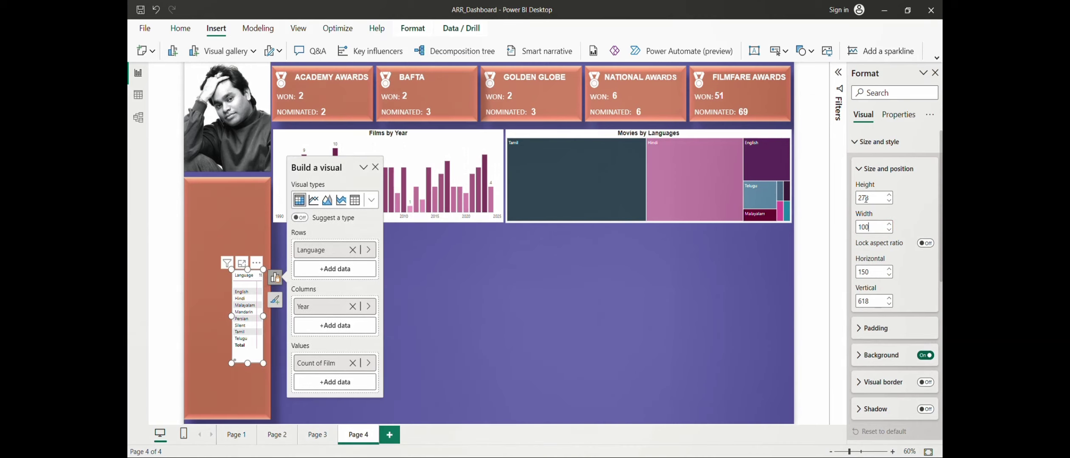
Set the matrix's horizontal position to 275 from the Notepad dimensions, after trying 1014 and 10.
key("alt+Tab")
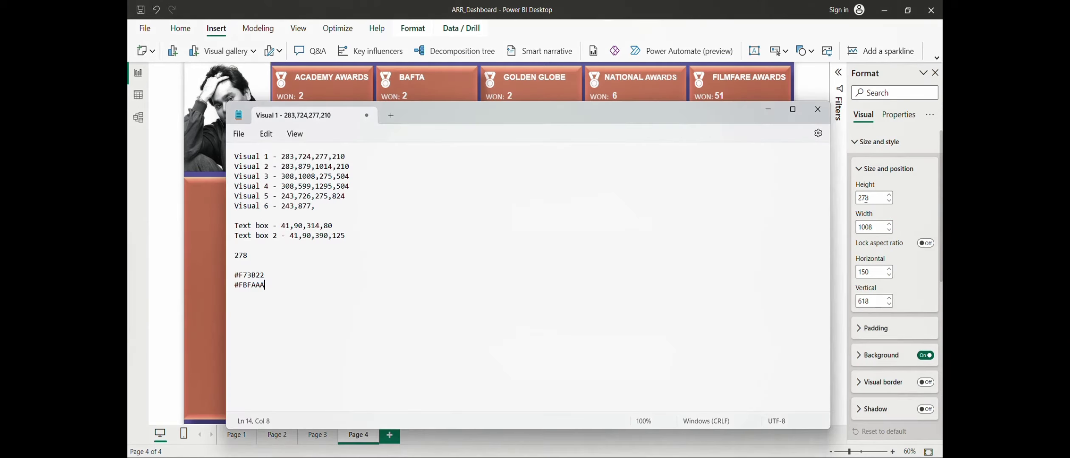
key("alt+Tab")
key("Tab")
key("Tab")
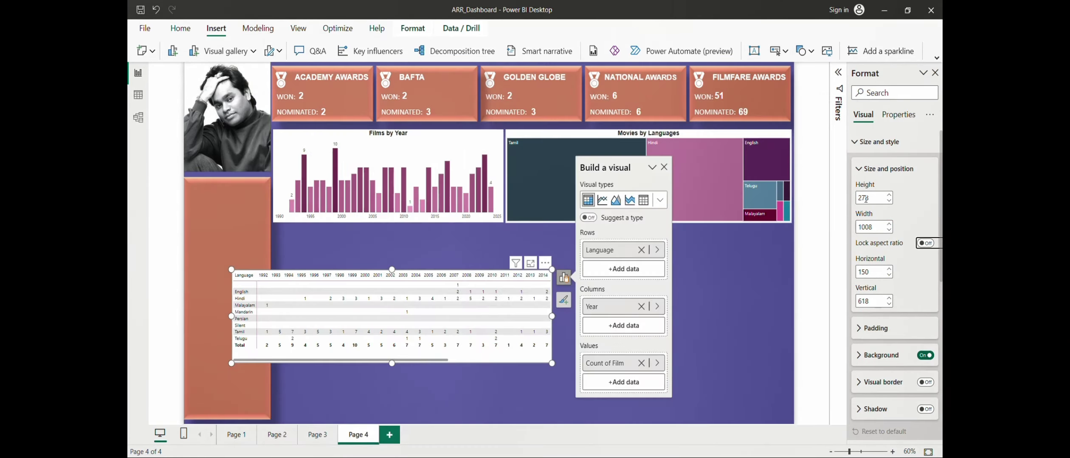
type("1014")
key("Return")
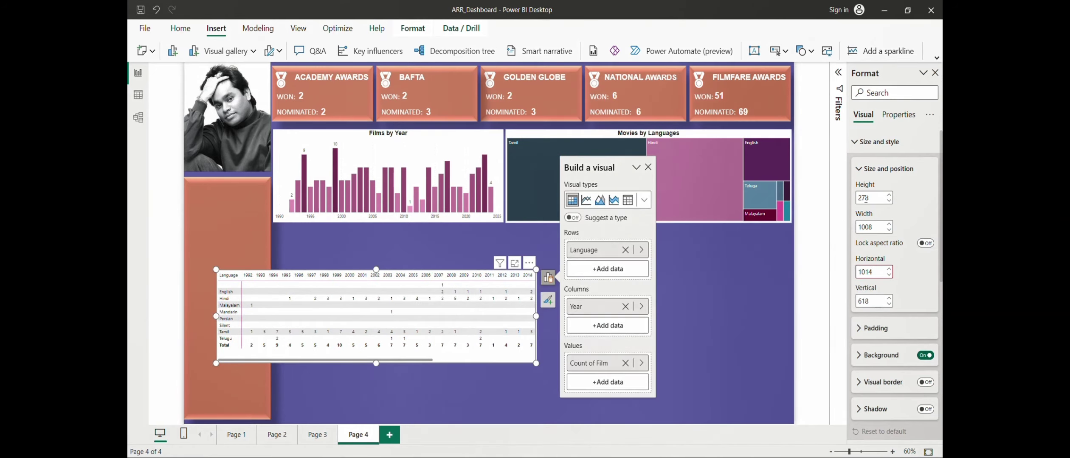
type("10")
key("Return")
key("alt+Tab")
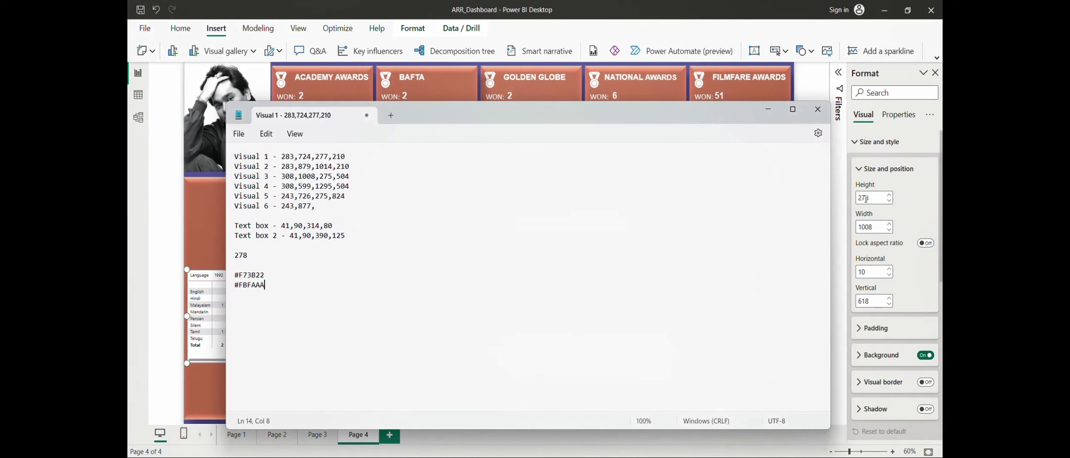
key("alt+Tab")
key("BackSpace")
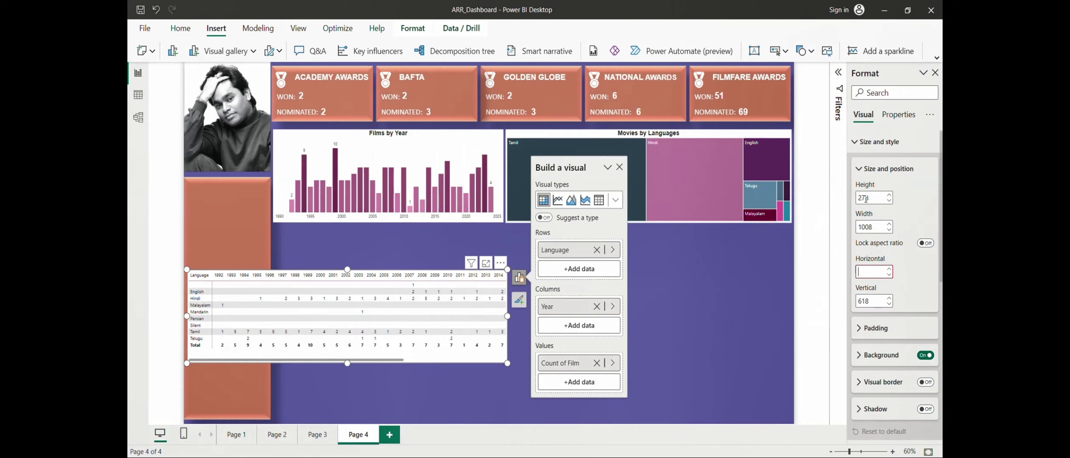
type("275")
key("Return")
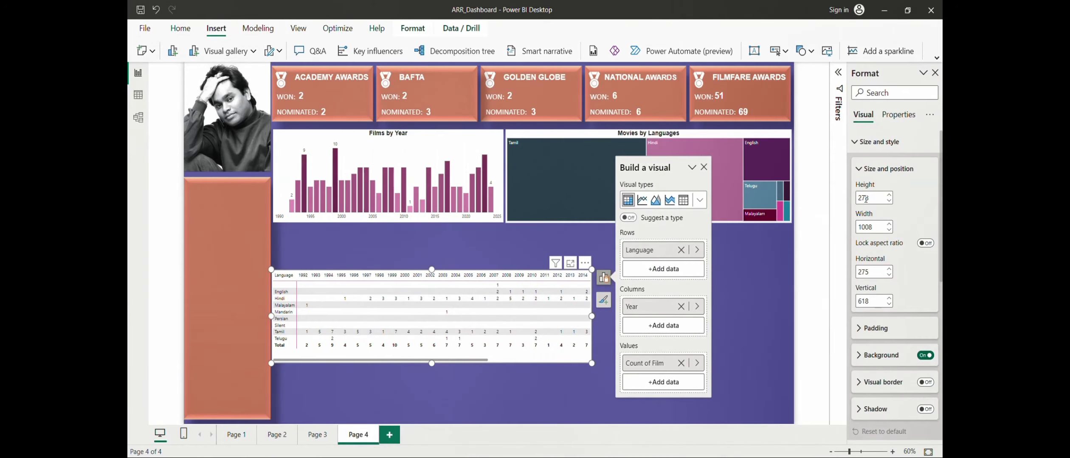
Set the matrix's vertical position to 504 from the Notepad dimensions.
key("alt+Tab")
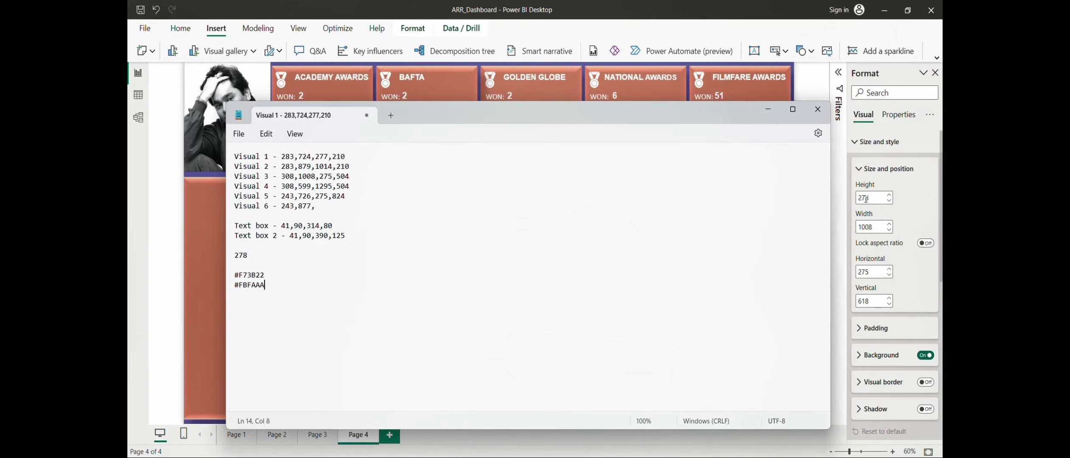
key("alt+Tab")
key("Tab")
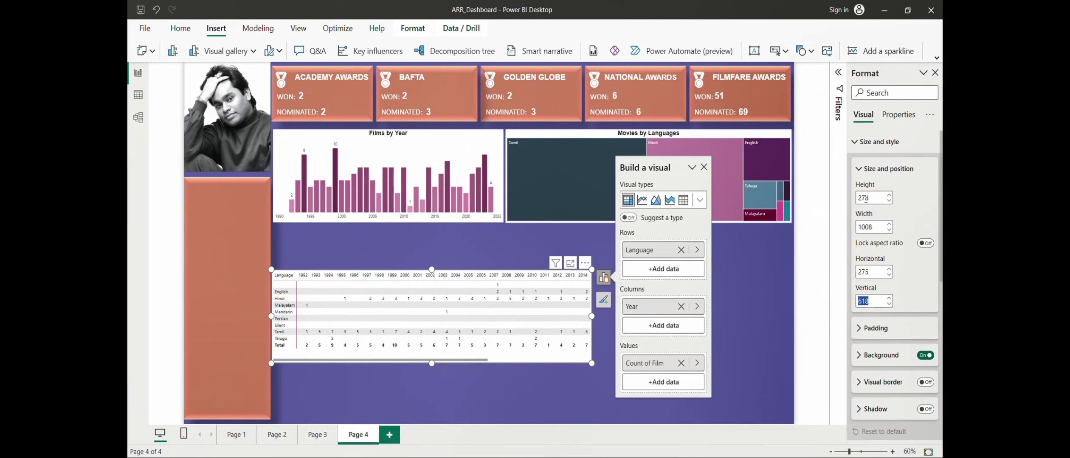
type("504")
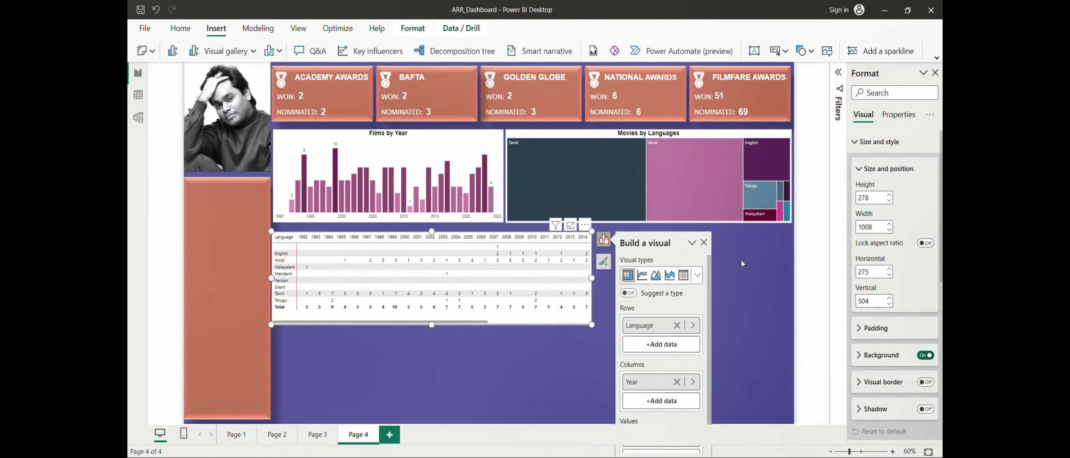
Set the matrix's vertical position to 484, after trying 284.
double_click(861, 303)
type("284")
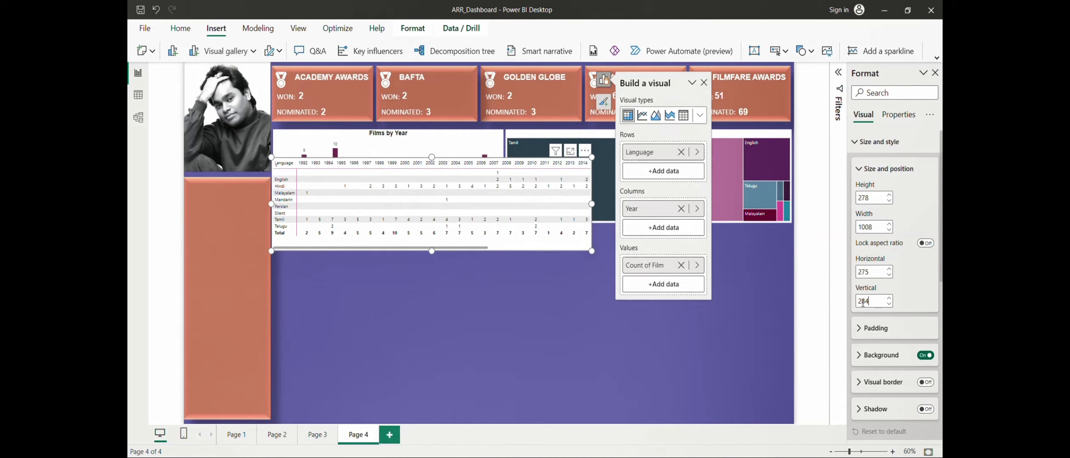
double_click(862, 303)
key("alt+Tab")
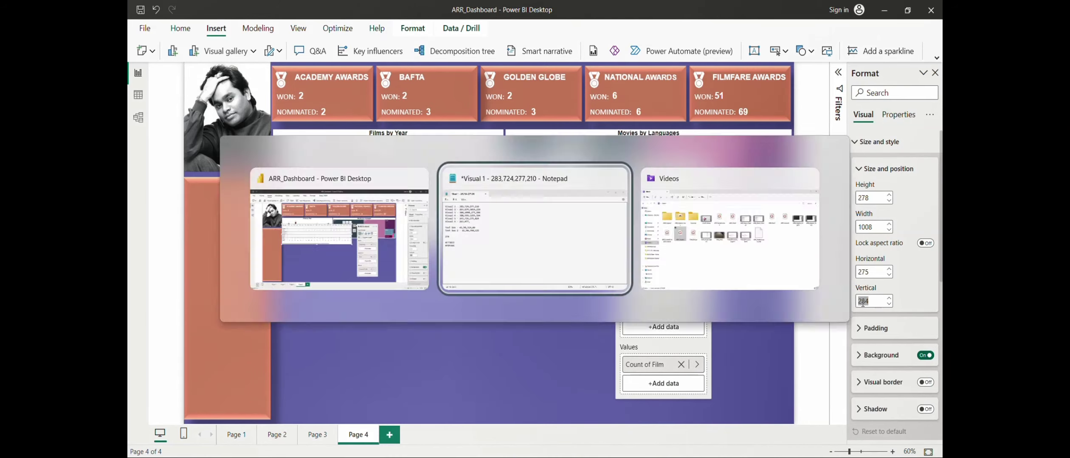
key("alt+Tab")
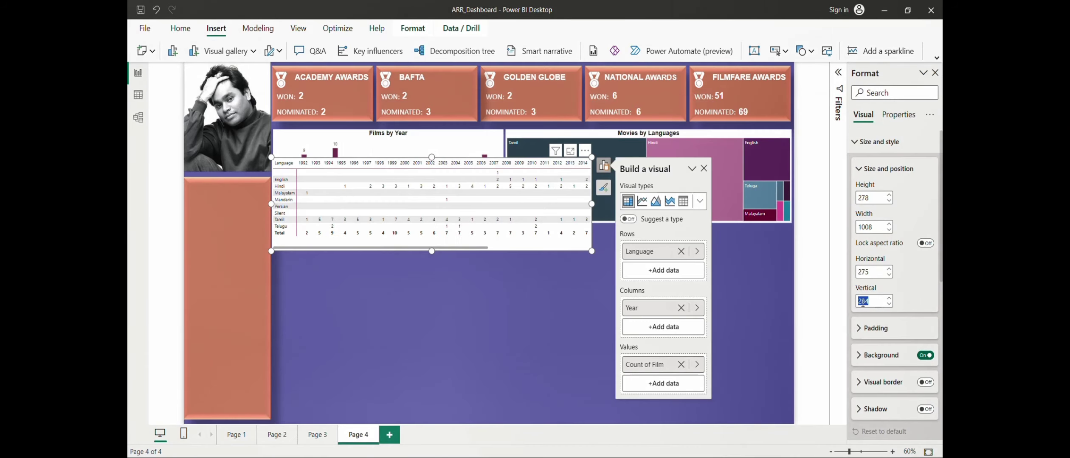
type("484")
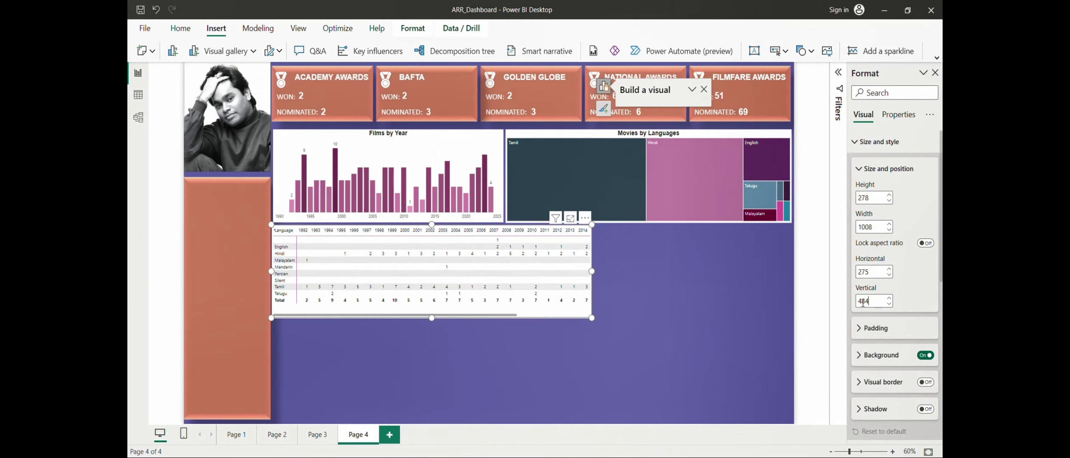
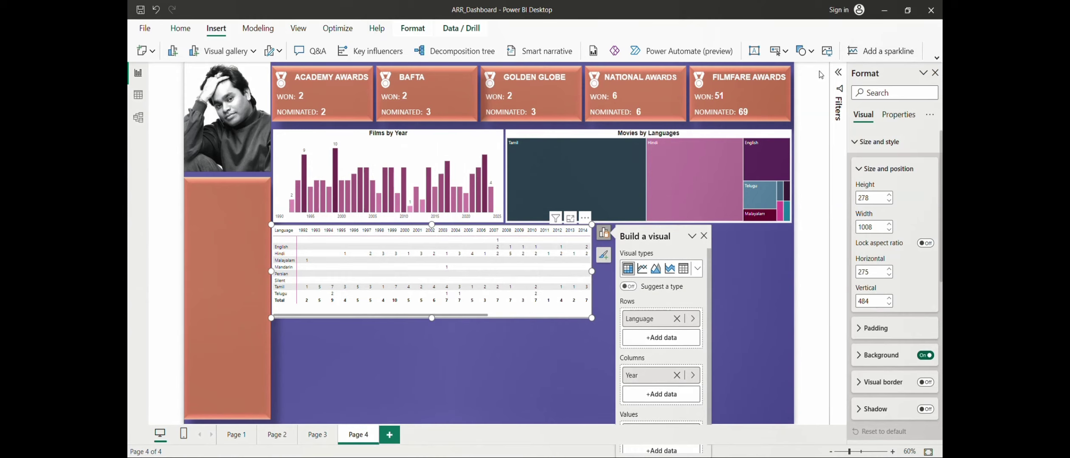
Filter the matrix's Language field to all languages except (Blank).
left_click(838, 73)
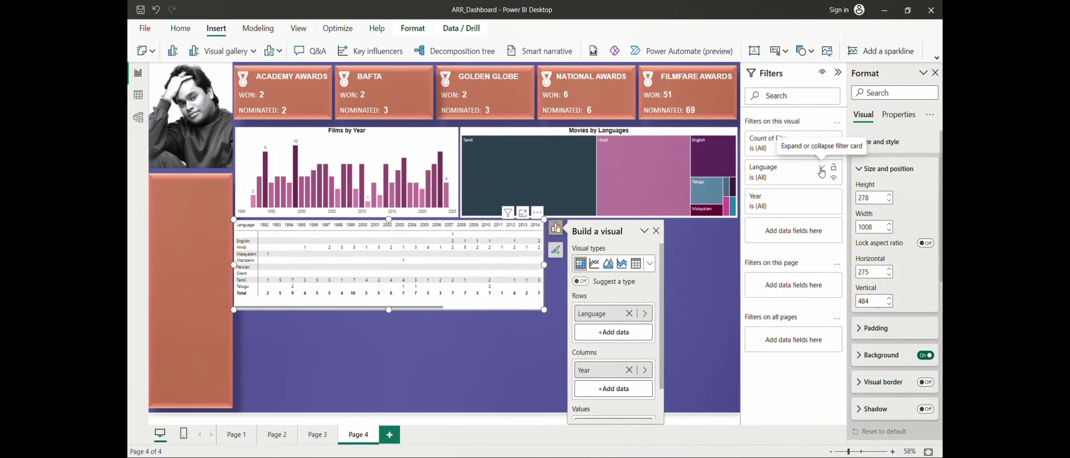
left_click(821, 170)
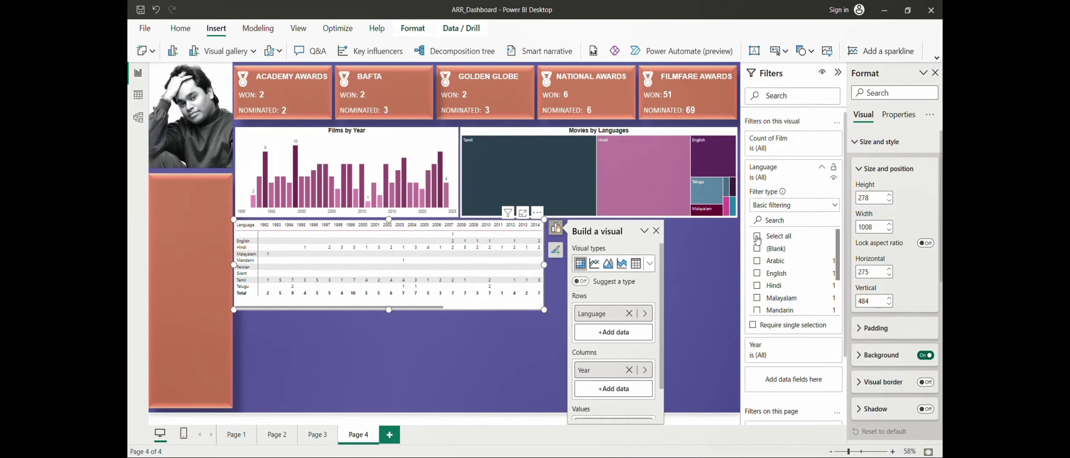
left_click(757, 250)
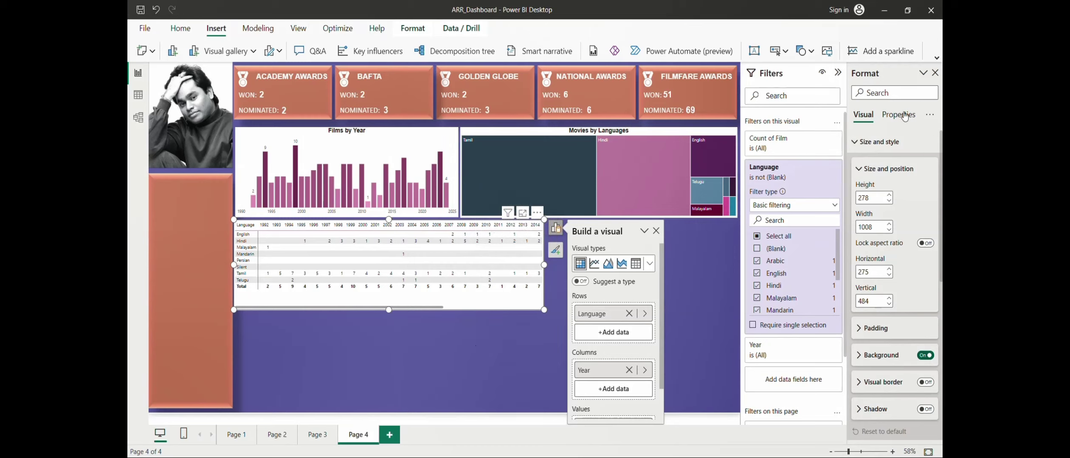
Turn on the matrix's title and set its text to "Movies by Language & Year".
left_click(867, 142)
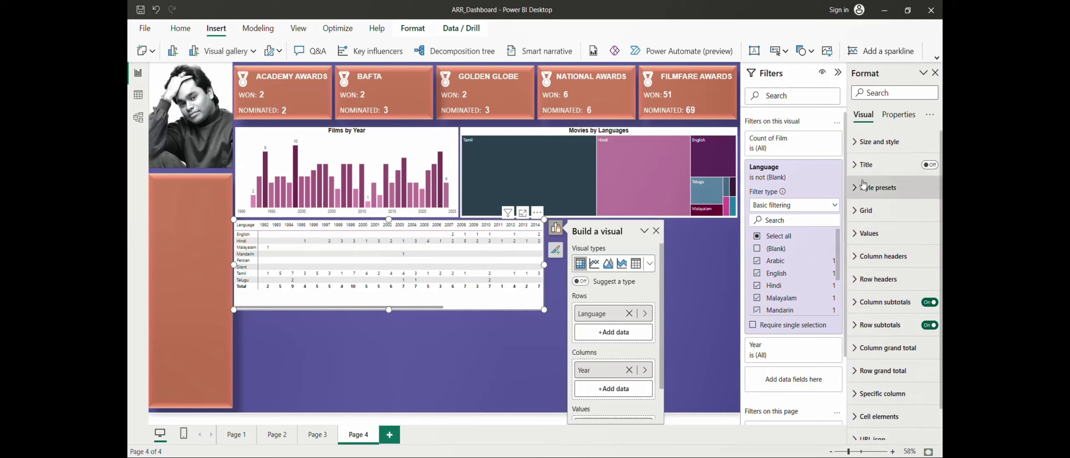
left_click(866, 166)
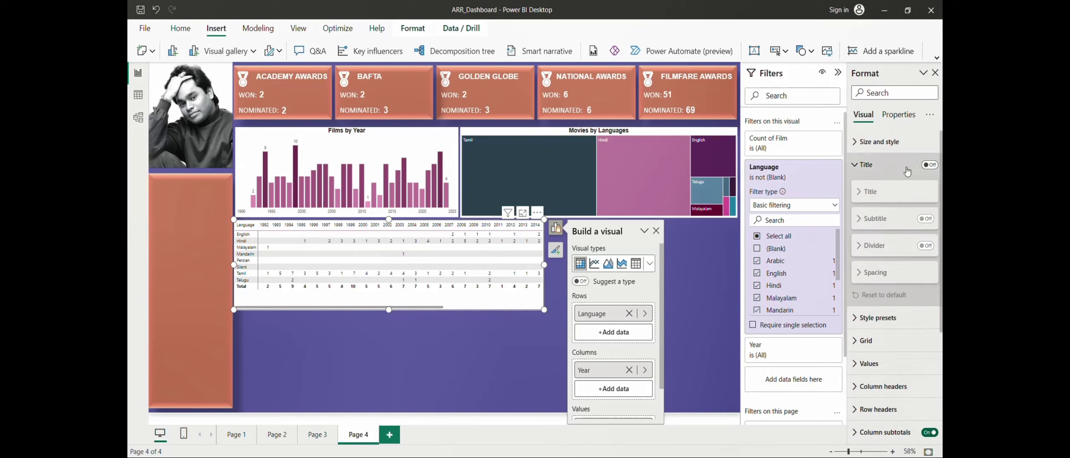
left_click(929, 164)
left_click(890, 195)
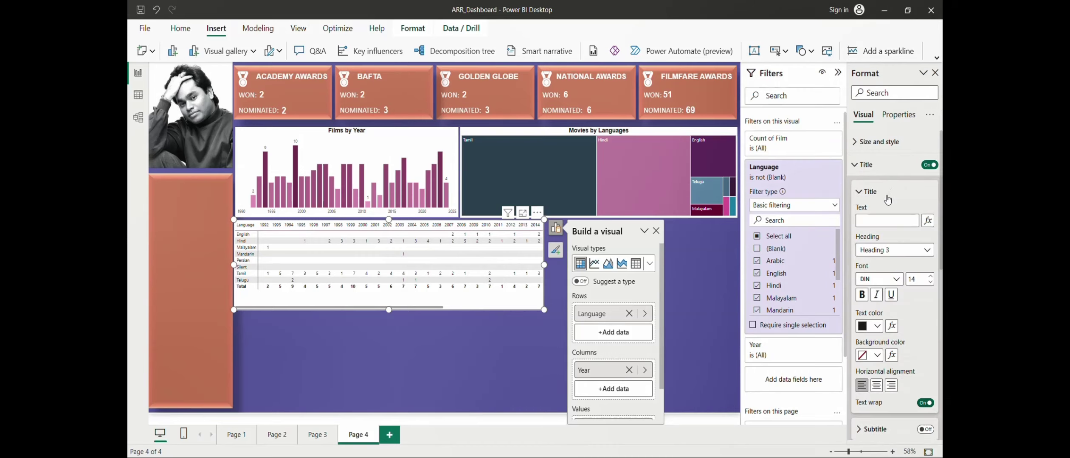
type("Movies by L")
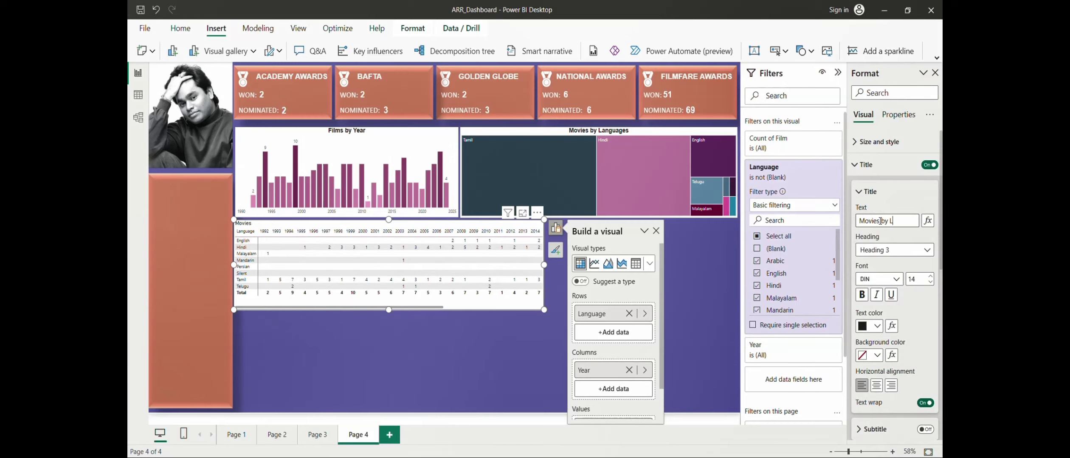
type("anguage")
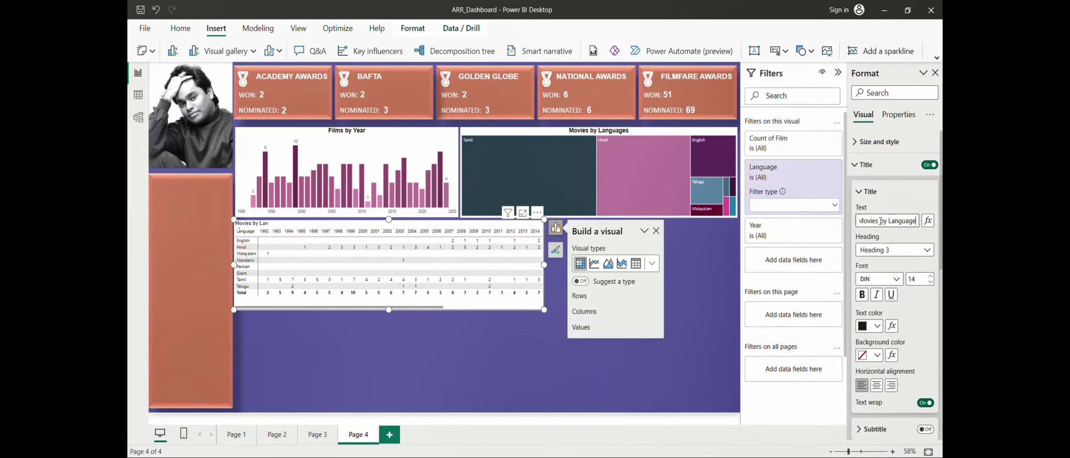
type(" & Year")
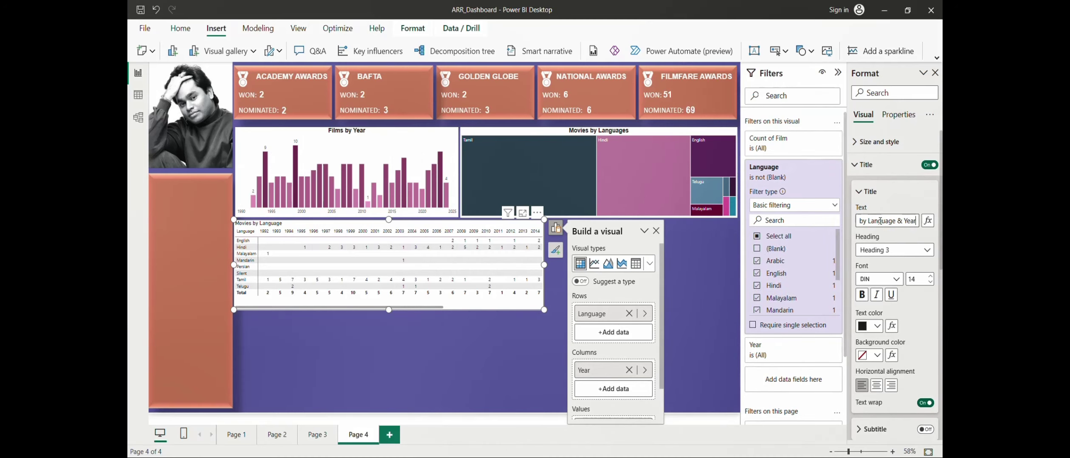
Format the matrix title in bold Arial with centered alignment and collapse the filter settings.
left_click(886, 280)
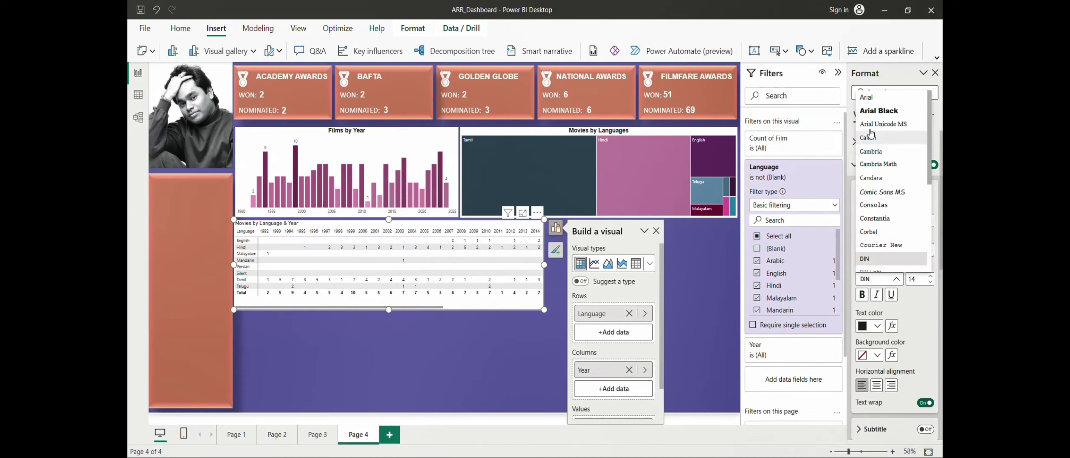
left_click(875, 105)
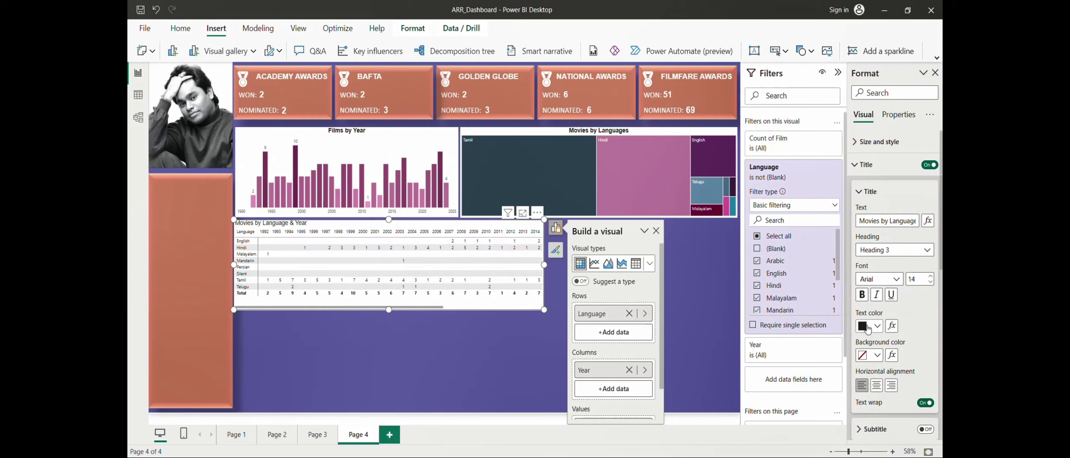
left_click(876, 386)
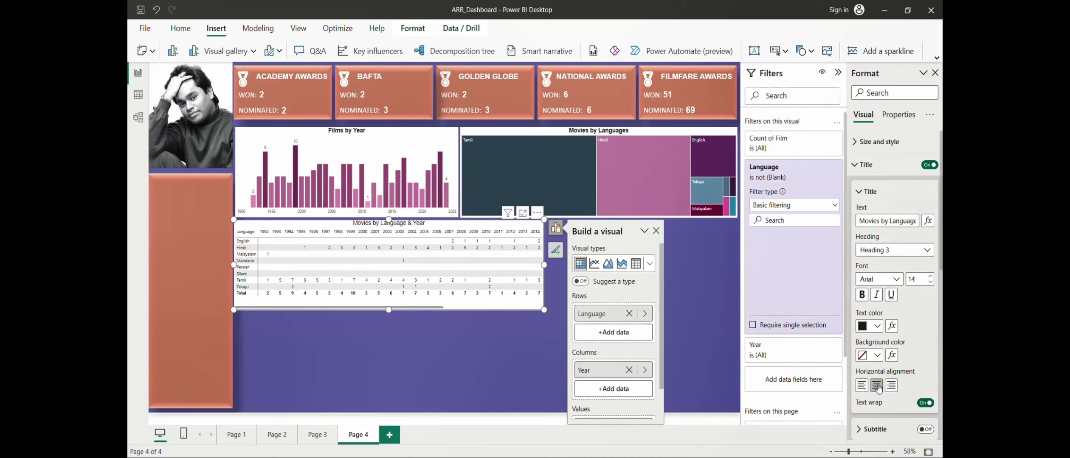
left_click(864, 296)
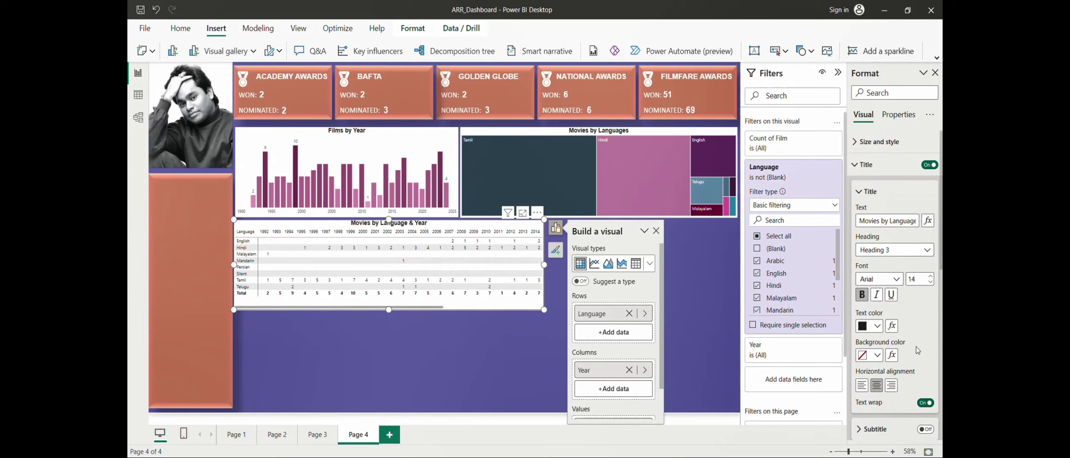
left_click(835, 73)
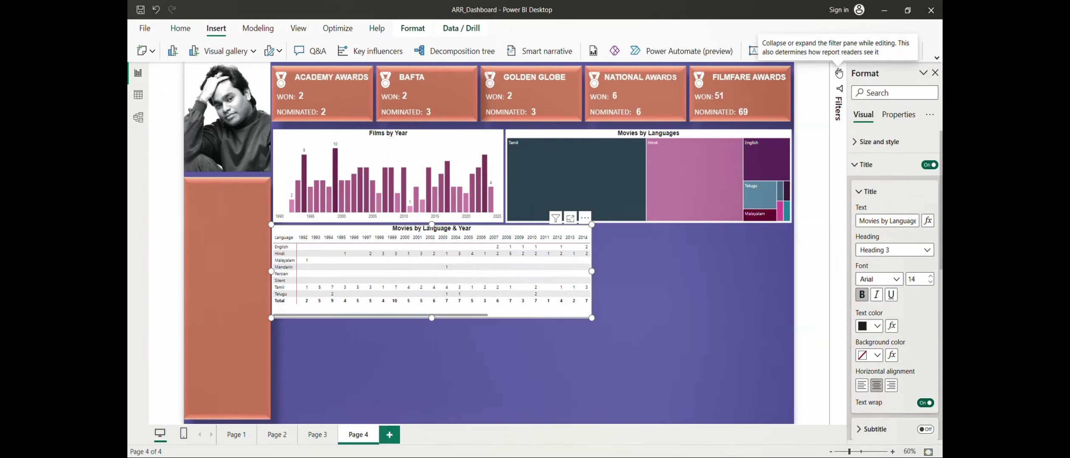
Turn on background color in the matrix's cell elements for the Count of Film series.
left_click(899, 116)
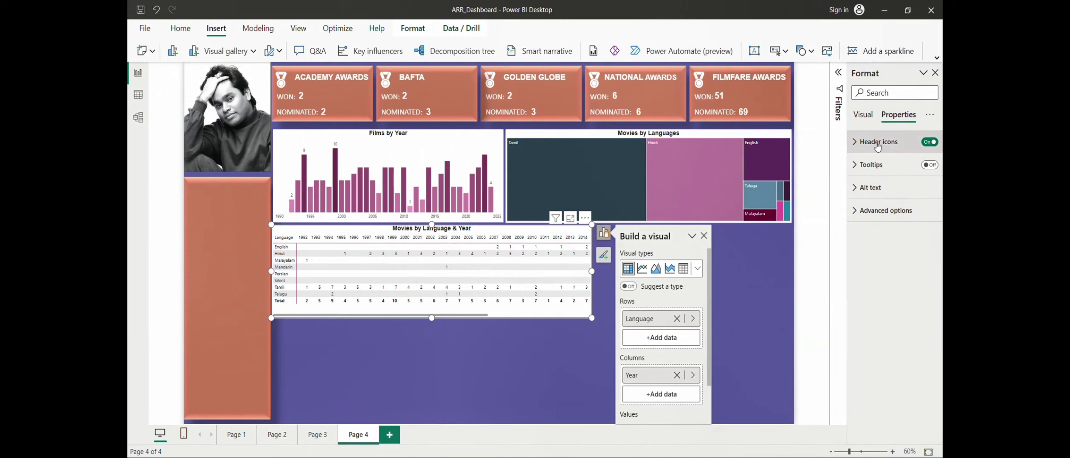
left_click(863, 114)
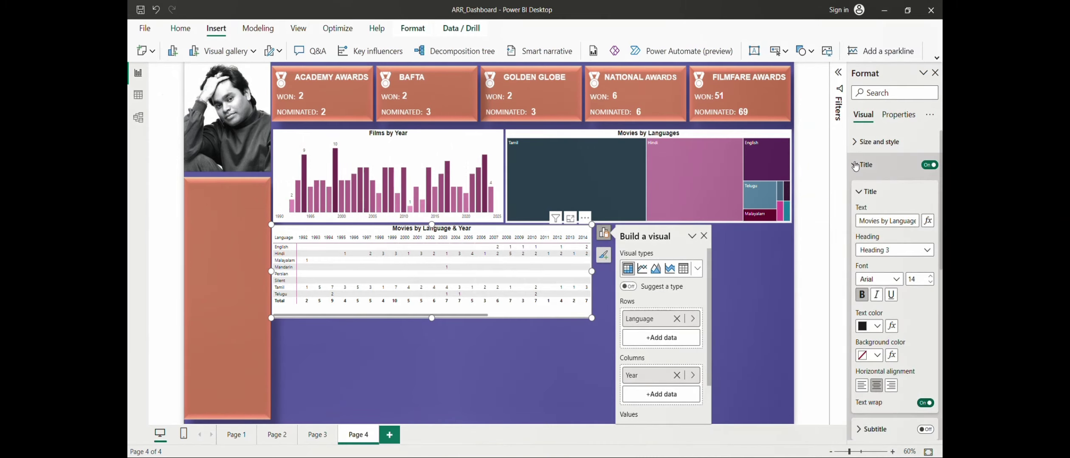
left_click(855, 166)
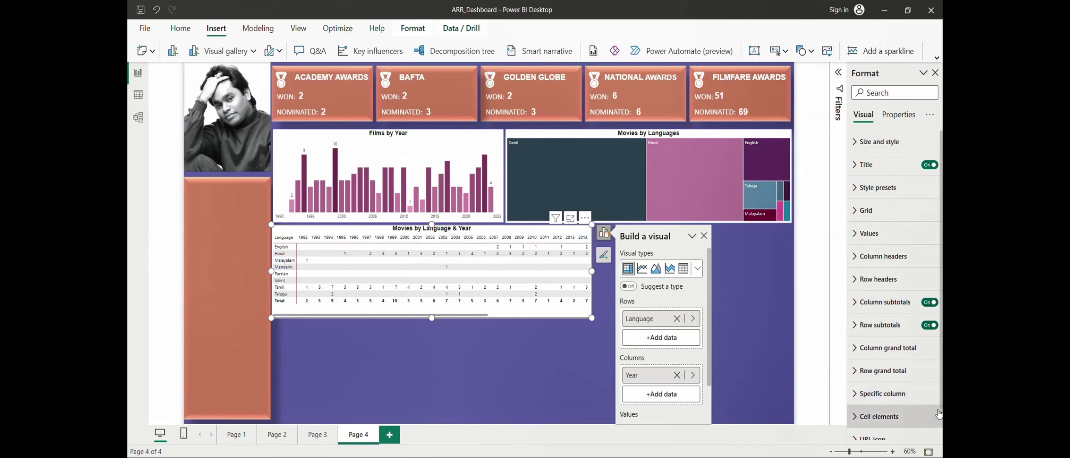
scroll(940, 417, "down", 1)
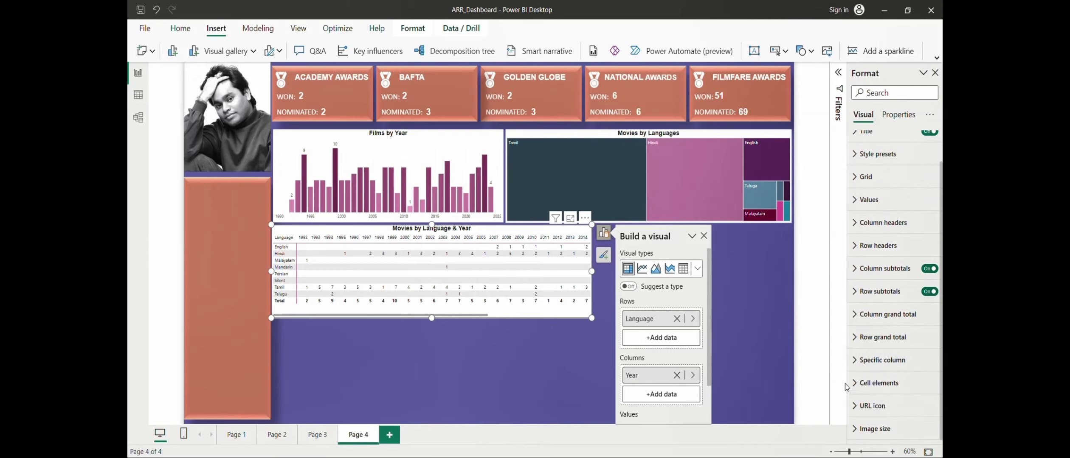
left_click(929, 383)
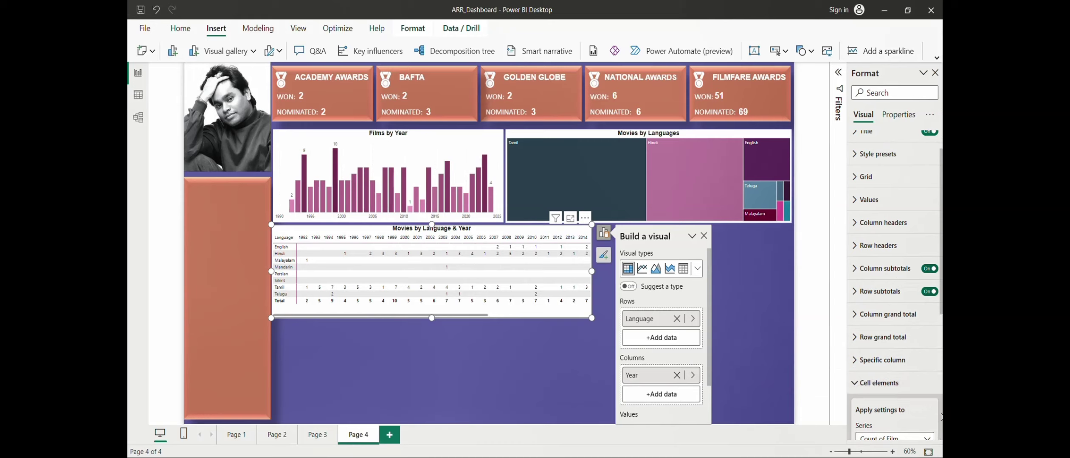
scroll(940, 417, "down", 5)
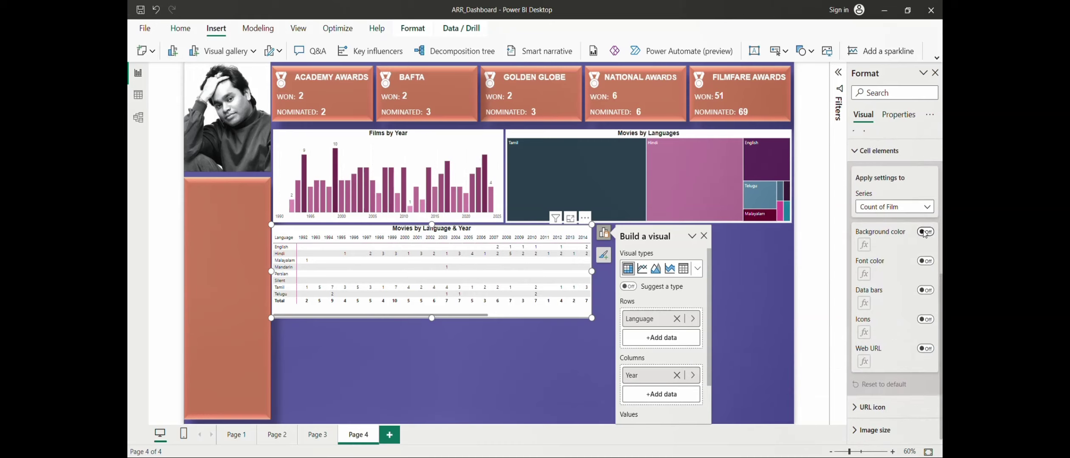
left_click(926, 232)
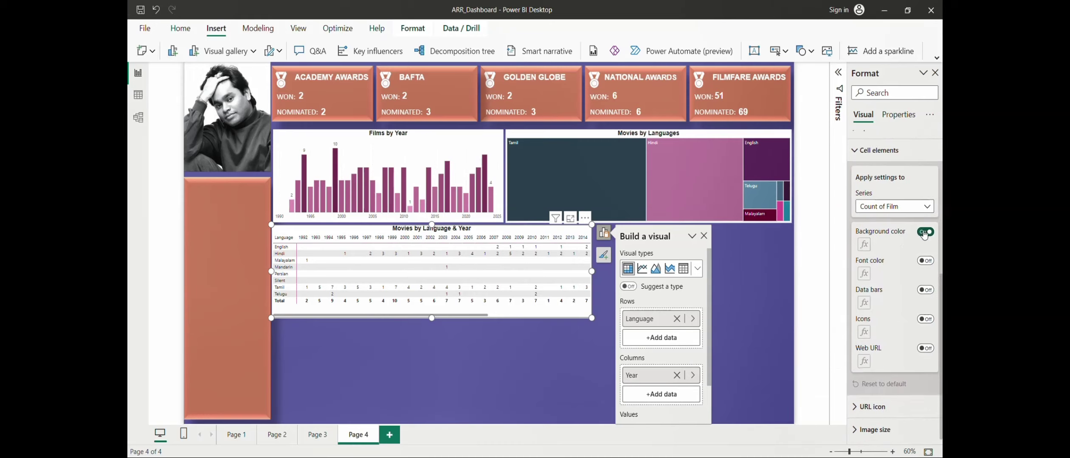
Set the background gradient's maximum color to hex #F73B22, copied from the Notepad notes.
left_click(863, 245)
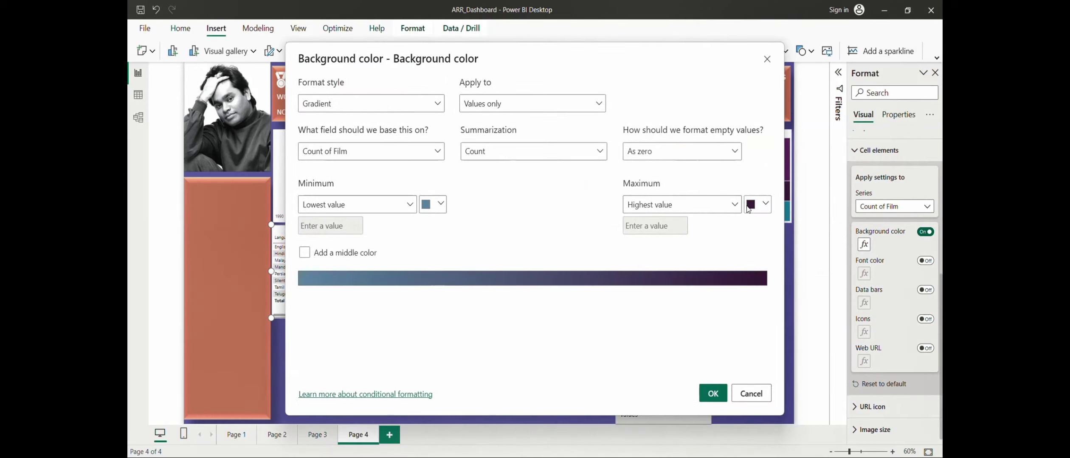
left_click(760, 211)
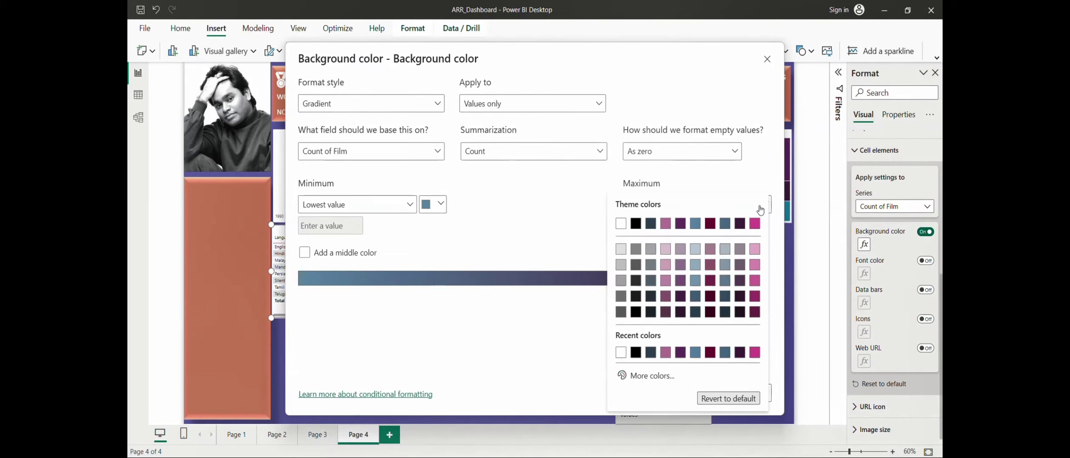
left_click(638, 375)
key("alt+Tab")
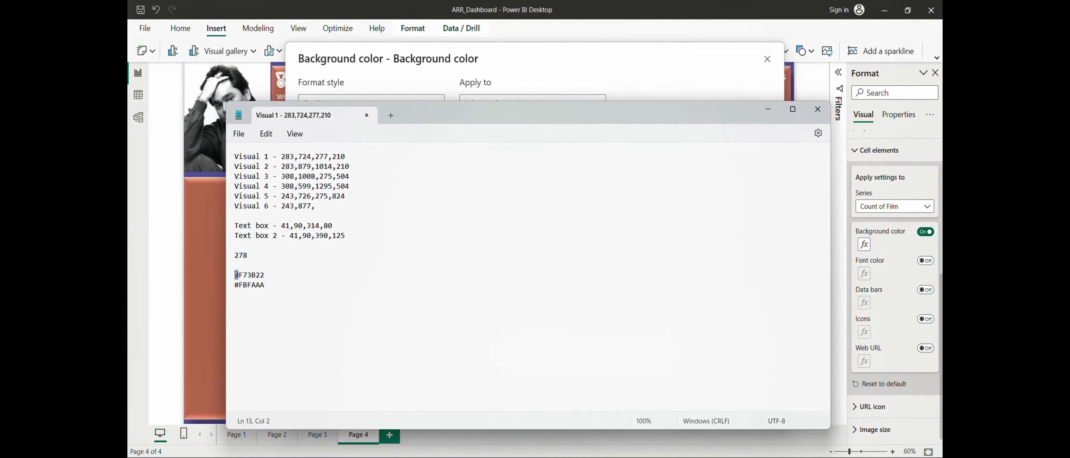
double_click(236, 275)
key("ctrl+c")
key("alt+Tab")
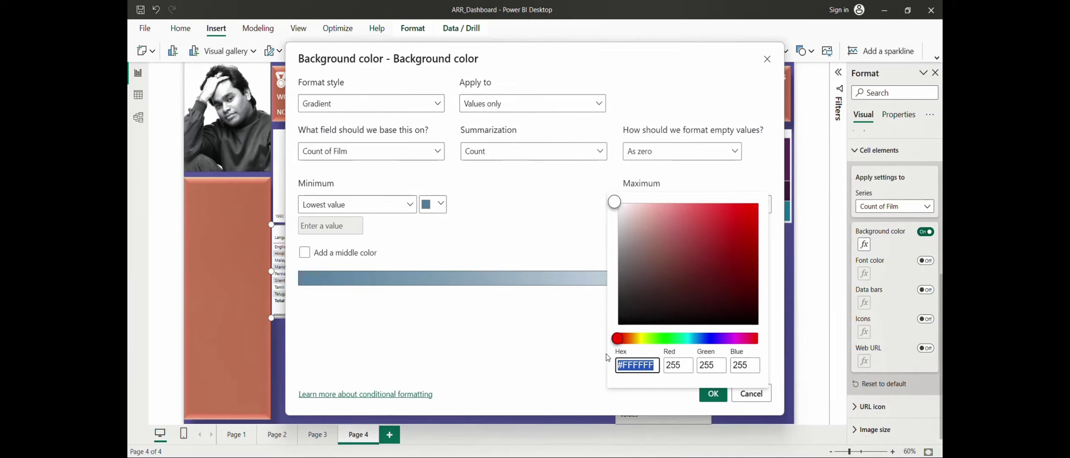
key("ctrl+v")
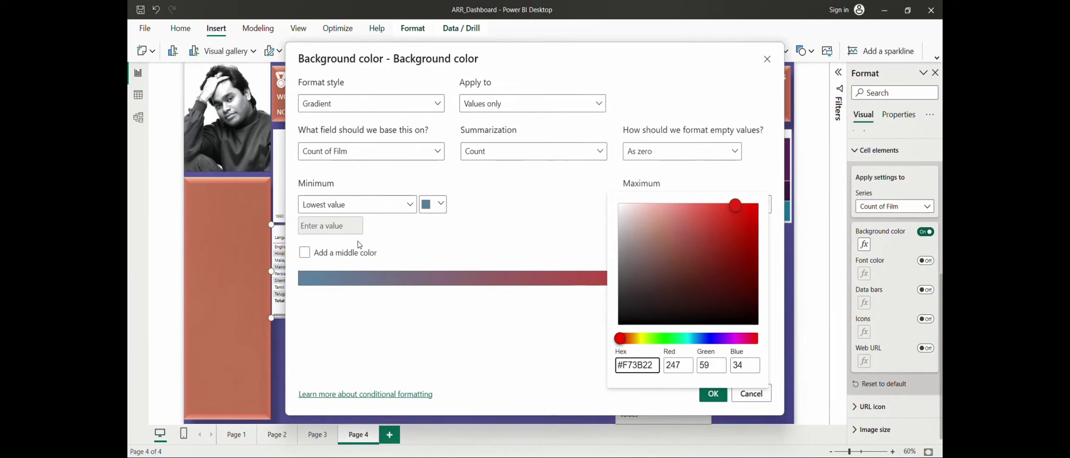
Set the background gradient's minimum color to hex #FBFAAA, copied from the Notepad notes, and apply the gradient to the matrix.
left_click(436, 209)
key("alt+Tab")
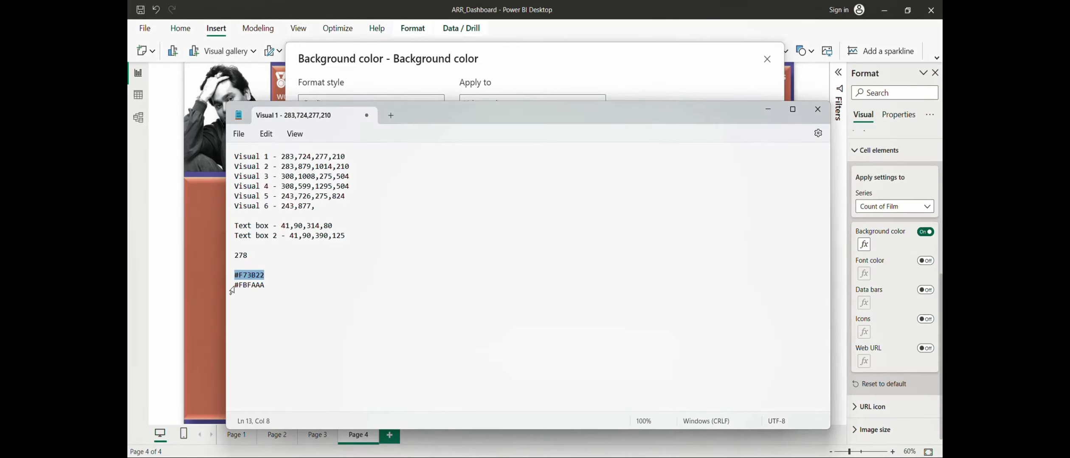
key("Right")
key("shift+End")
key("ctrl+c")
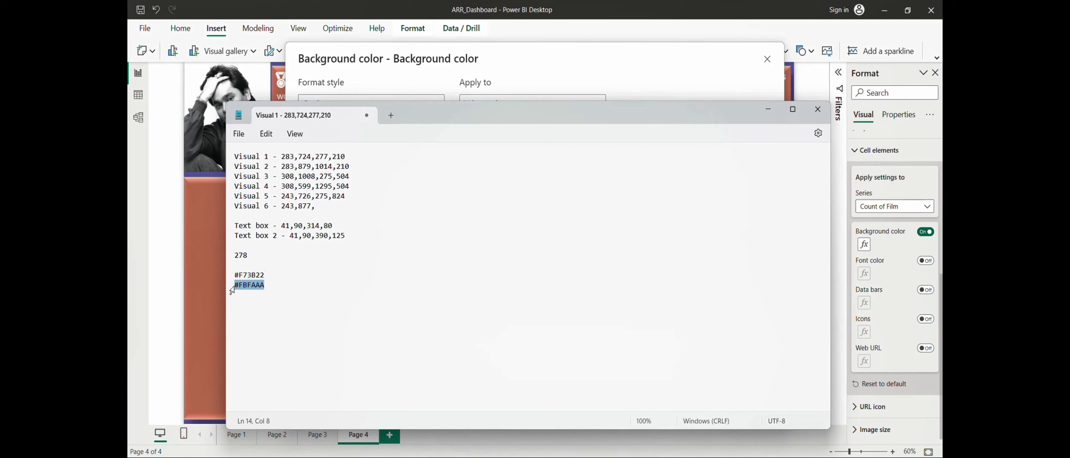
key("alt+Tab")
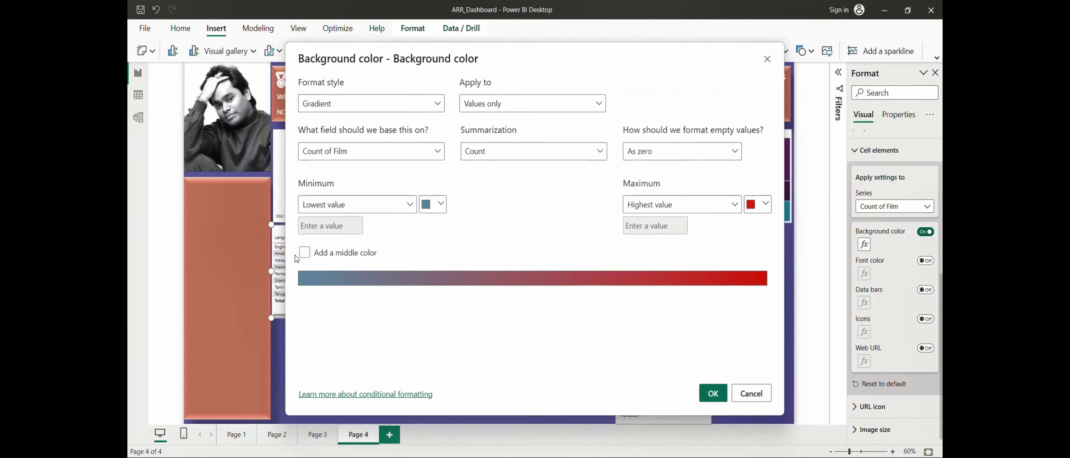
left_click(446, 202)
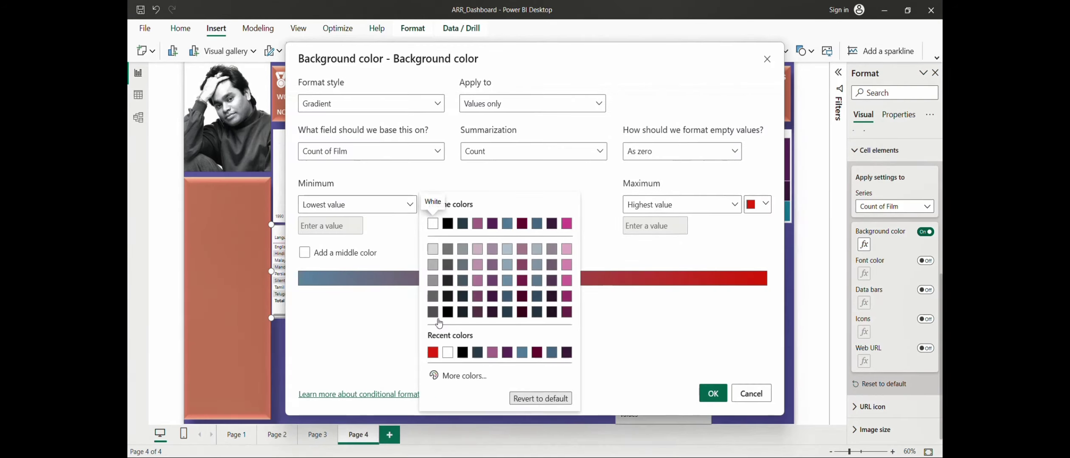
left_click(456, 376)
key("ctrl+v")
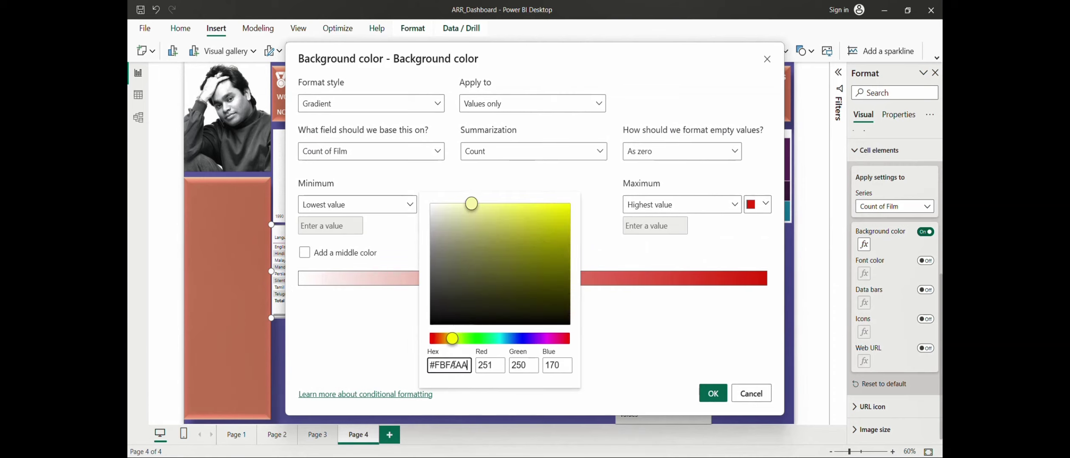
left_click(679, 369)
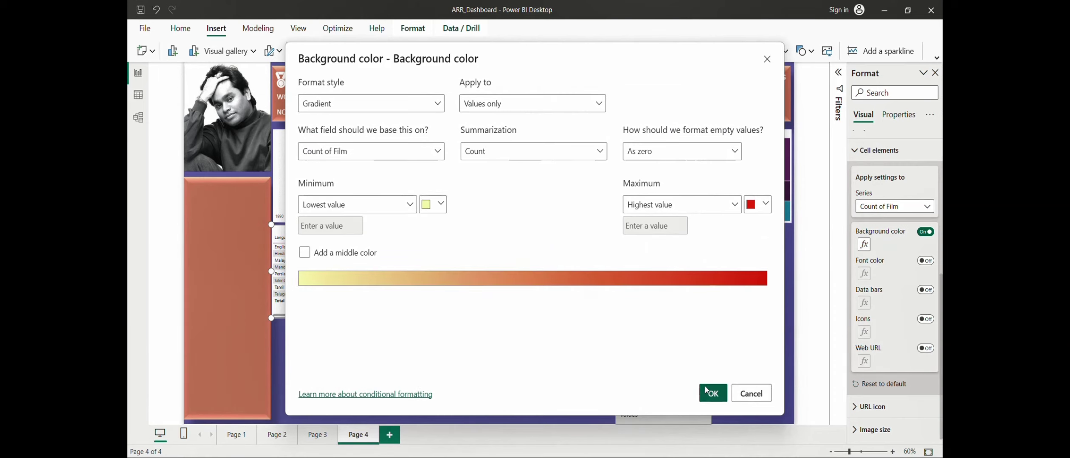
left_click(709, 393)
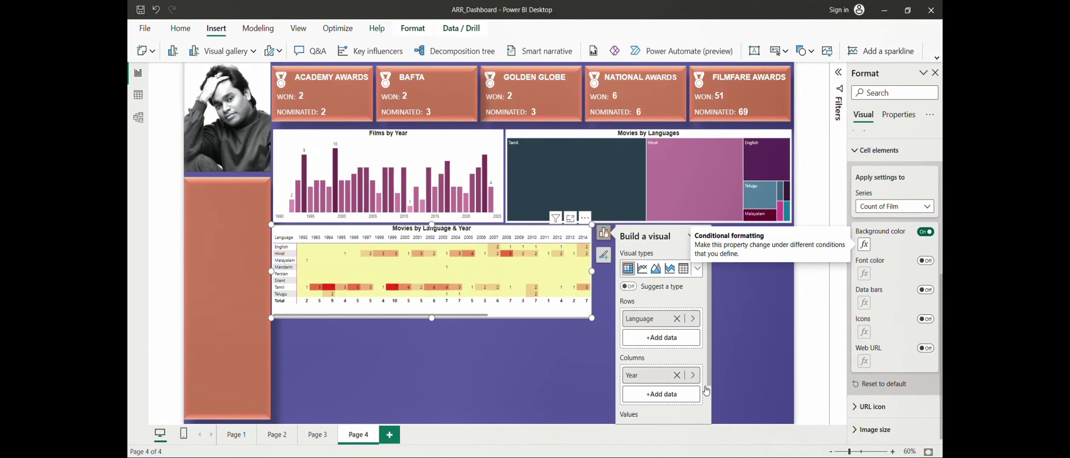
left_click(515, 316)
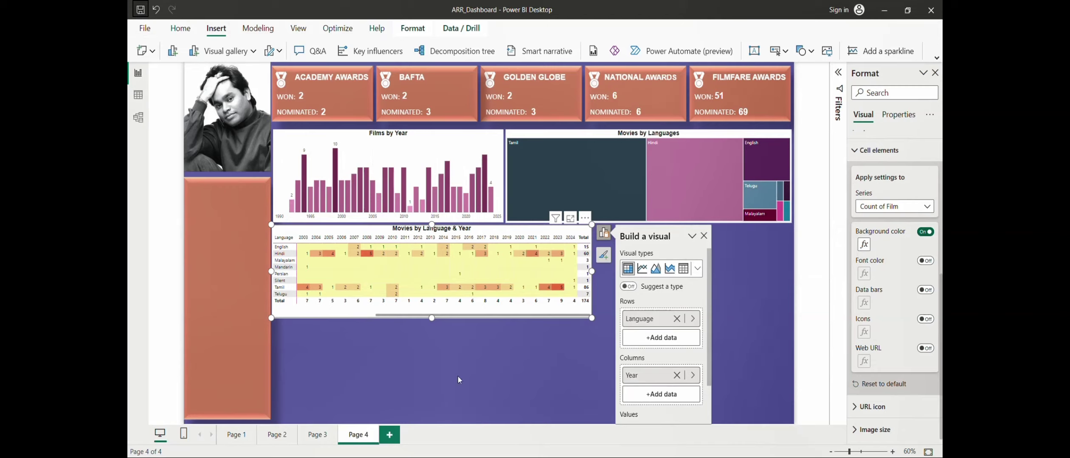
Insert a horizontal bar chart and put the Language field from the Languages table on its Y-axis.
left_click(452, 401)
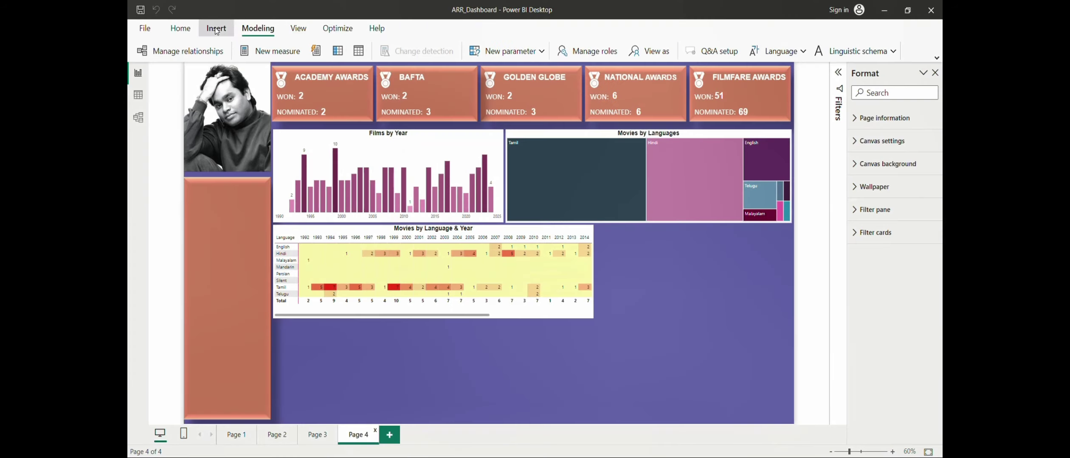
left_click(216, 28)
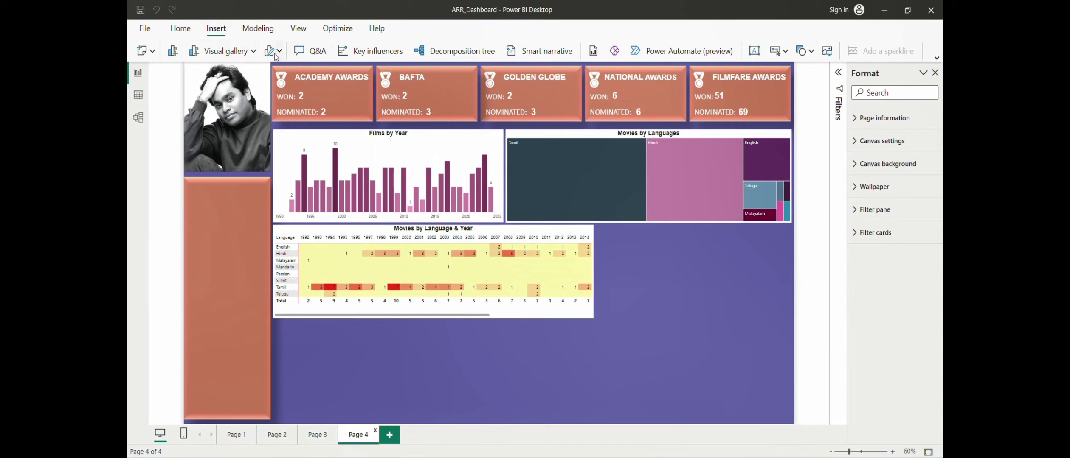
left_click(225, 51)
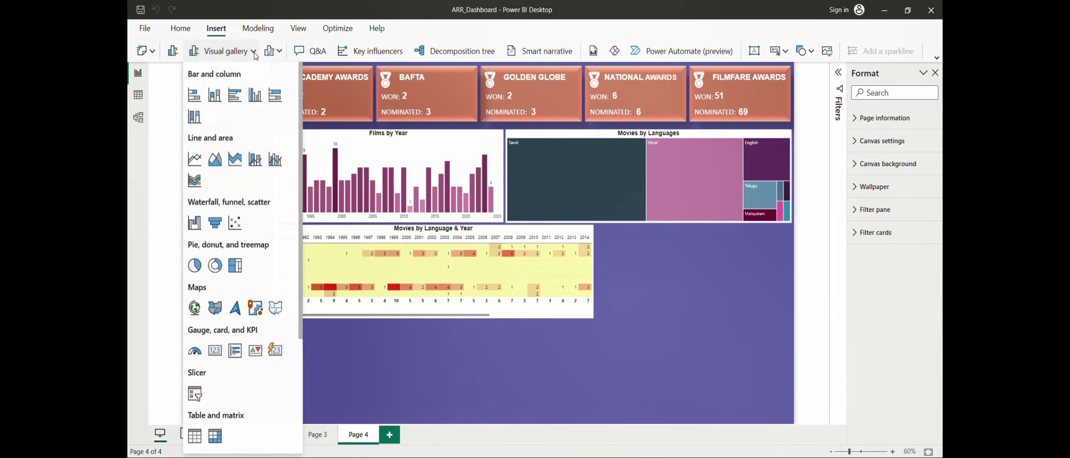
left_click(234, 101)
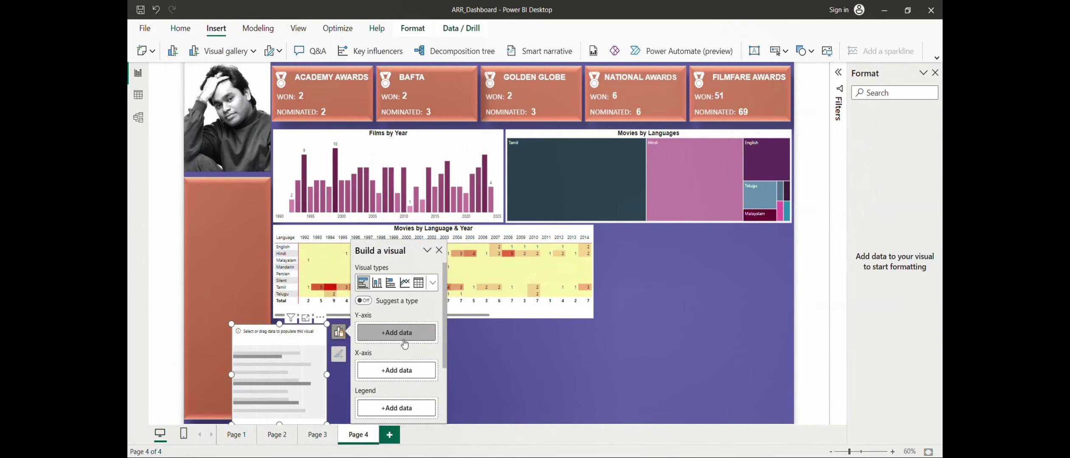
left_click(404, 342)
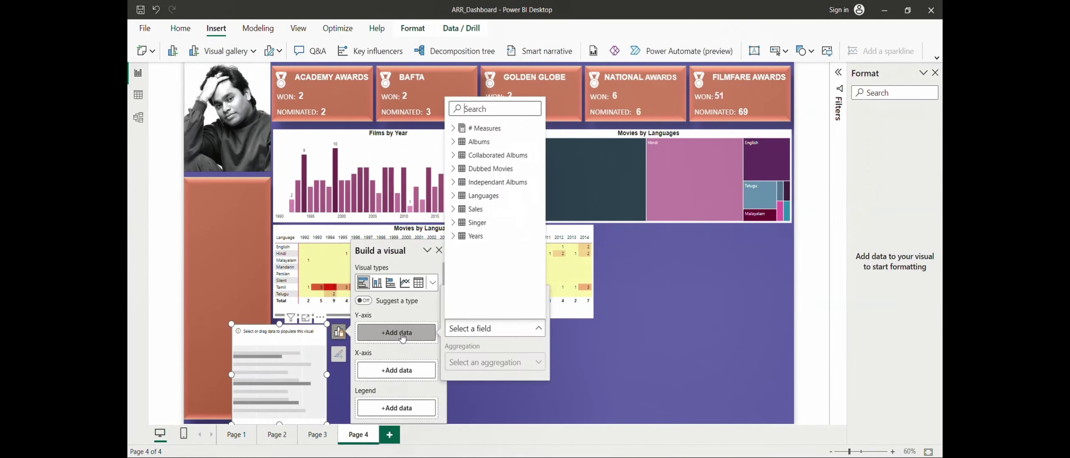
left_click(454, 196)
left_click(477, 208)
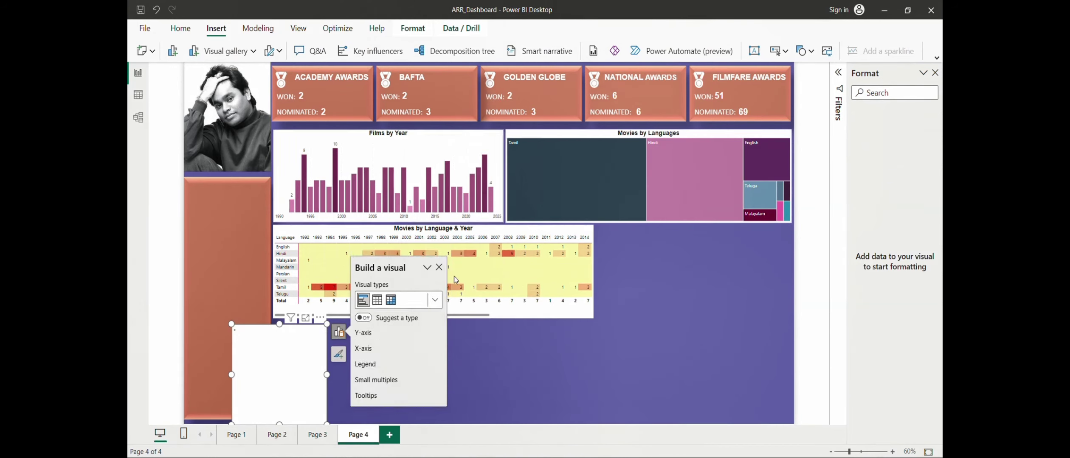
Add Song title from the Singer table to the bar chart's X-axis as a count.
left_click(397, 389)
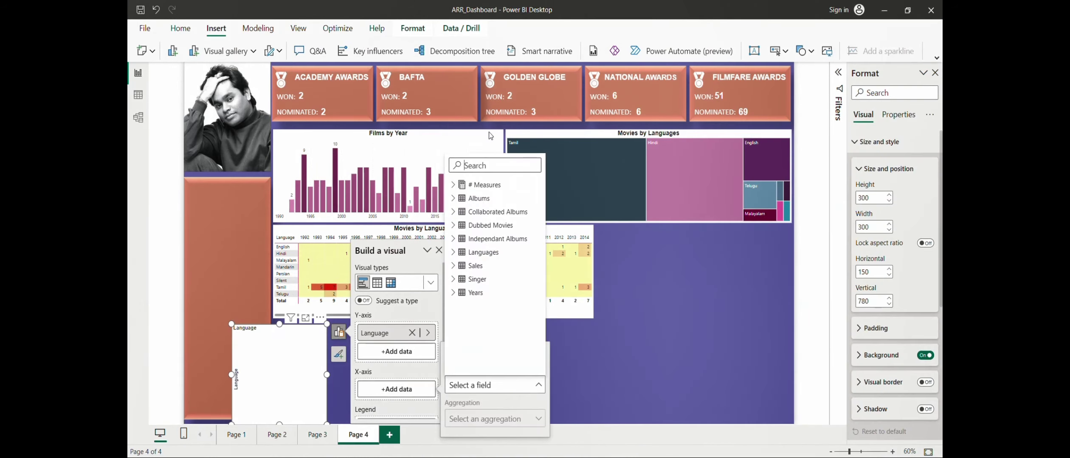
left_click(463, 279)
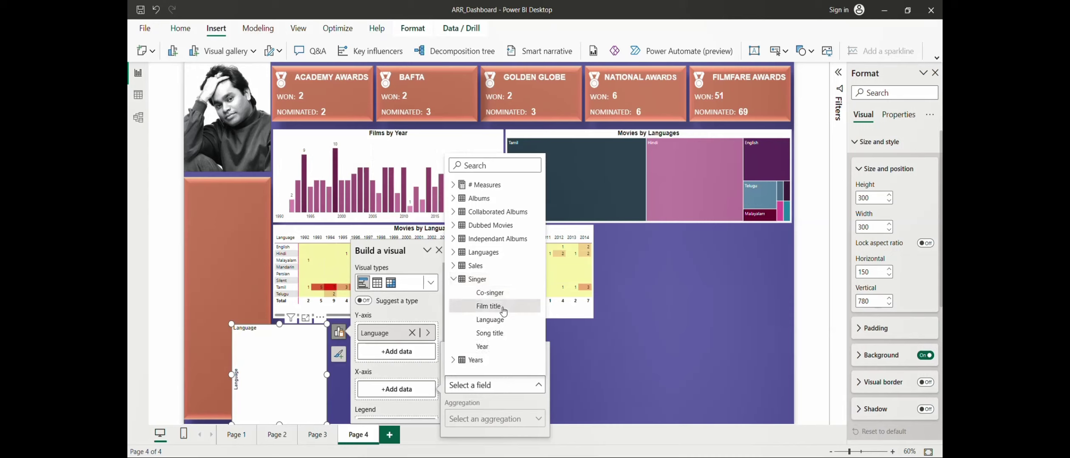
left_click(498, 334)
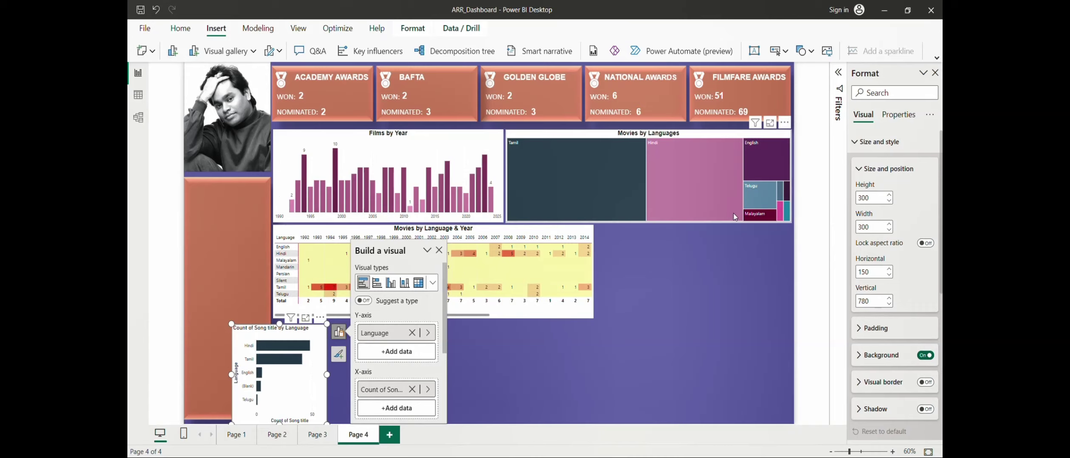
Set the bar chart's height to 278 and width to 599, following the sizes in the Notepad notes.
key("alt+Tab")
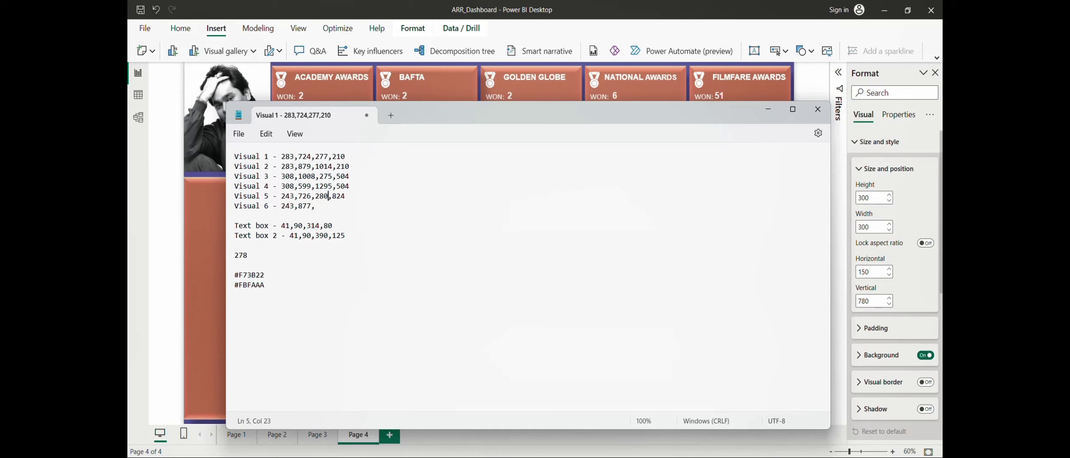
key("alt+Tab")
double_click(870, 201)
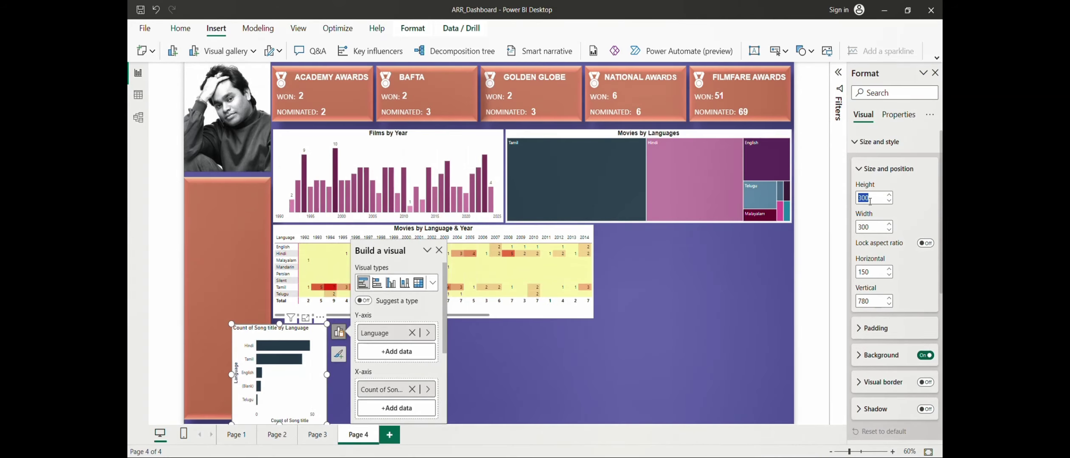
type("278")
key("Tab")
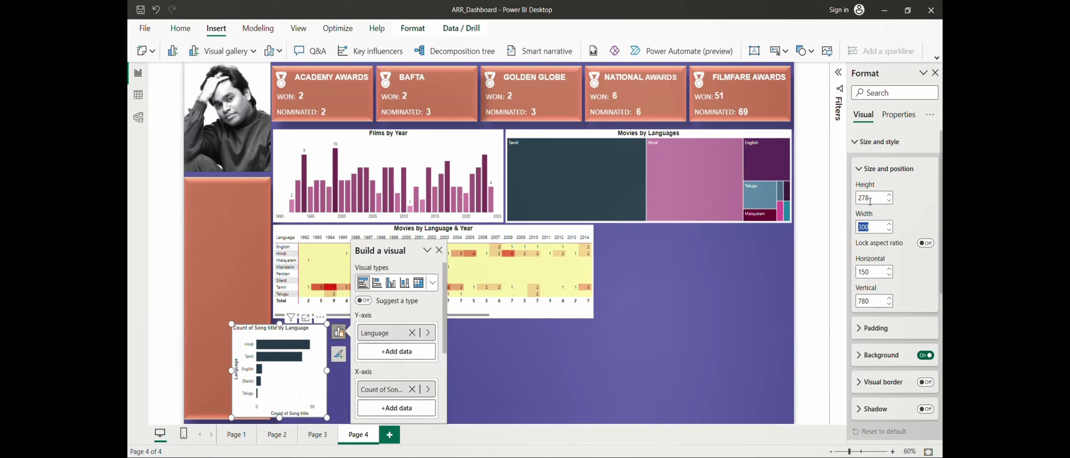
key("alt+Tab")
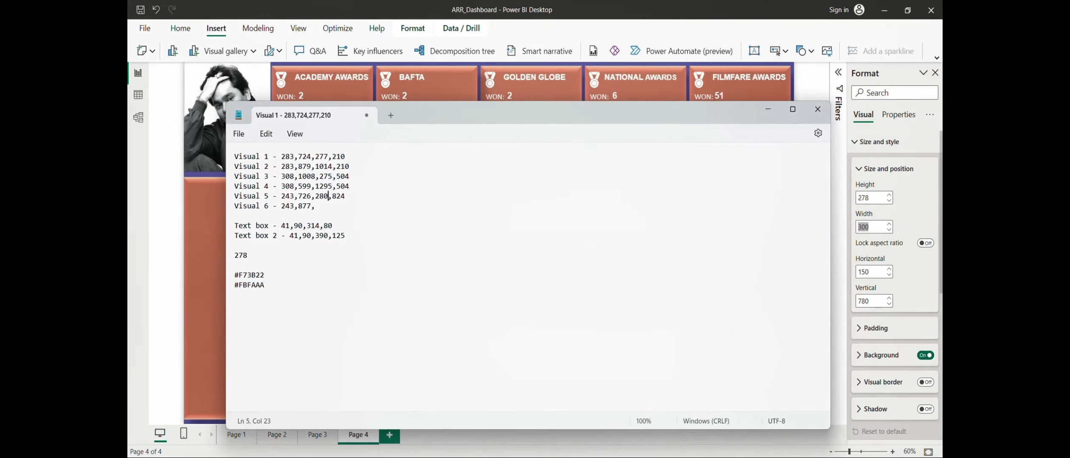
key("alt+Tab")
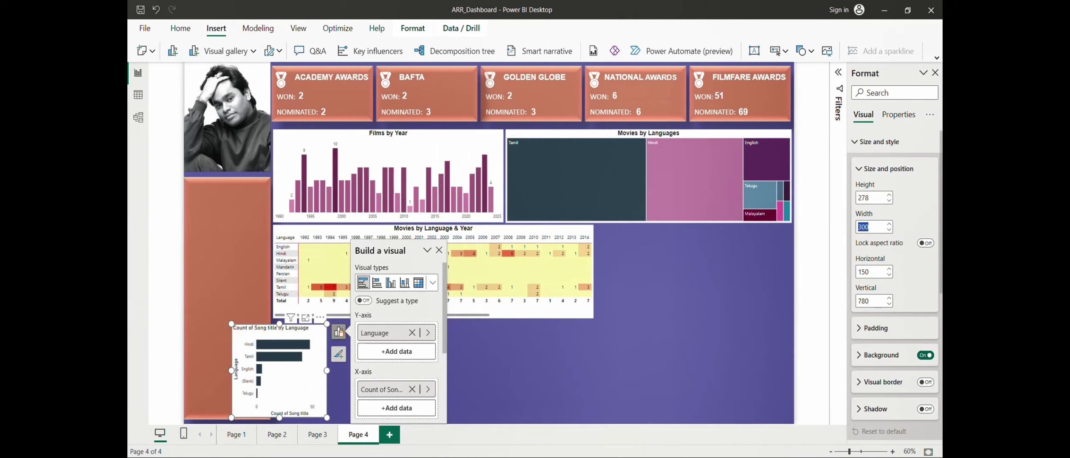
type("599")
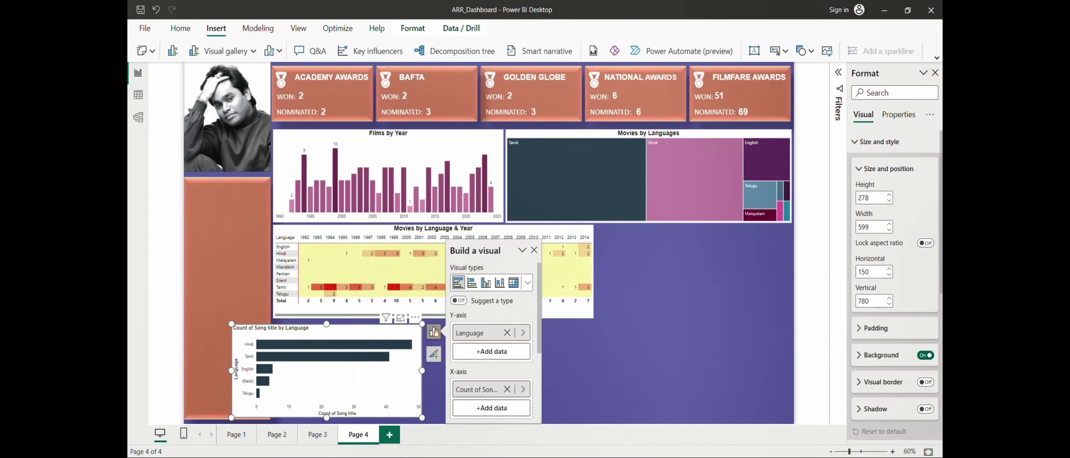
Set the bar chart's horizontal position to 1295, following the Visual 4 entry in the Notepad notes.
key("alt+Tab")
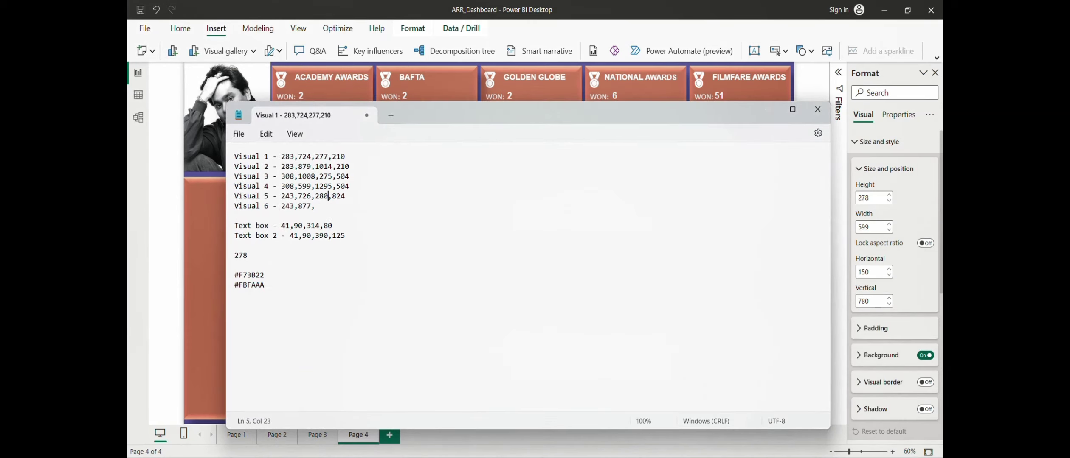
key("alt+Tab")
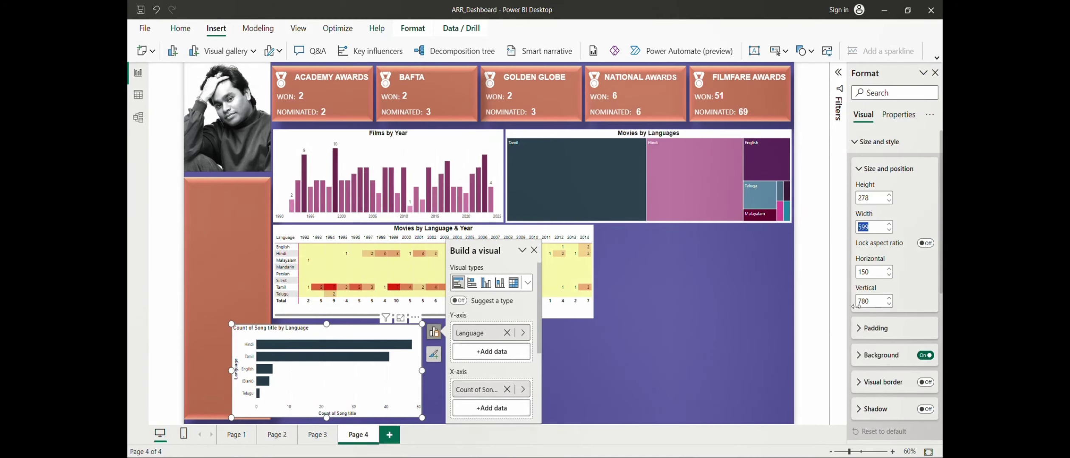
double_click(870, 272)
type("1295")
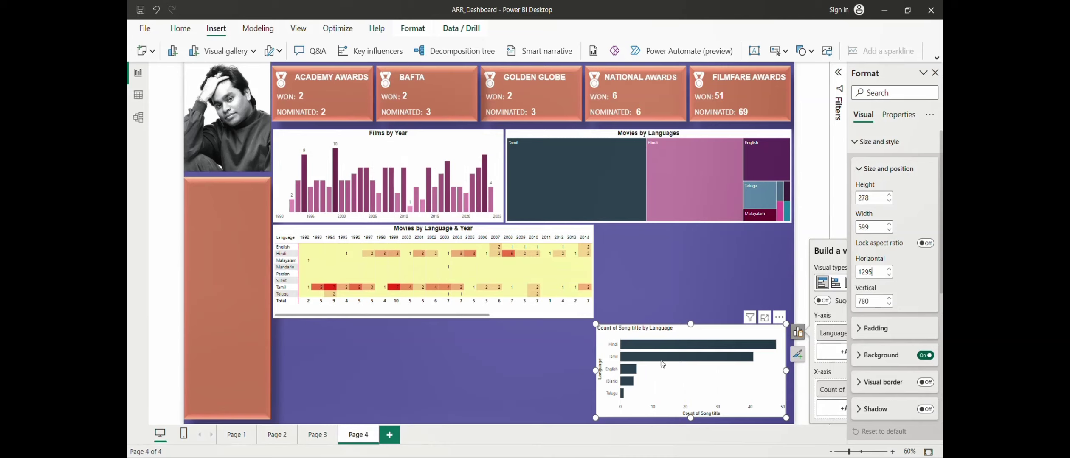
Set the bar chart's vertical position to 504, following the Visual 4 entry in the Notepad notes.
key("alt+Tab")
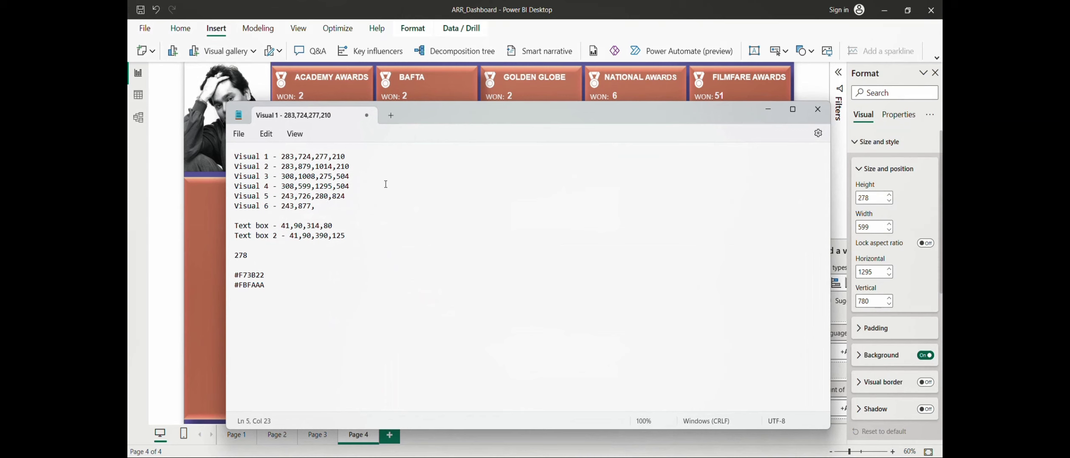
key("alt+Tab")
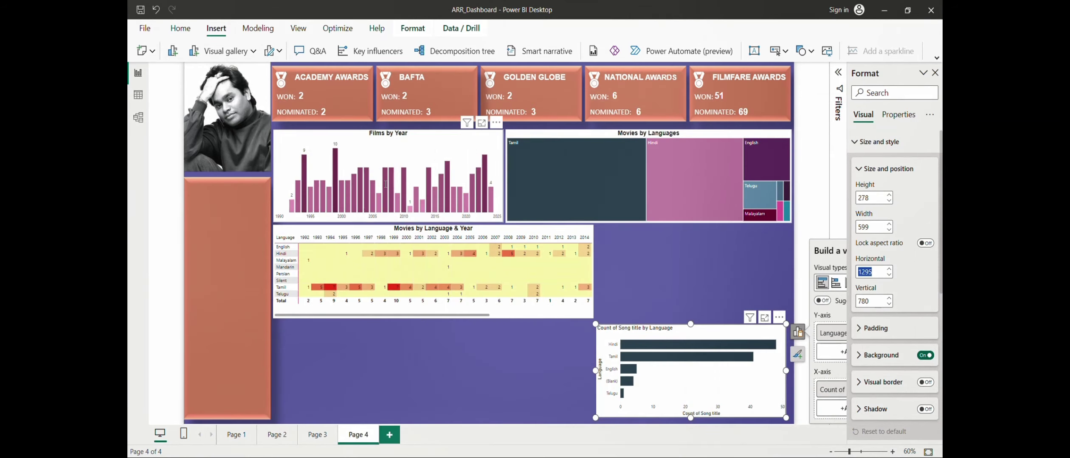
left_click(866, 302)
type("504")
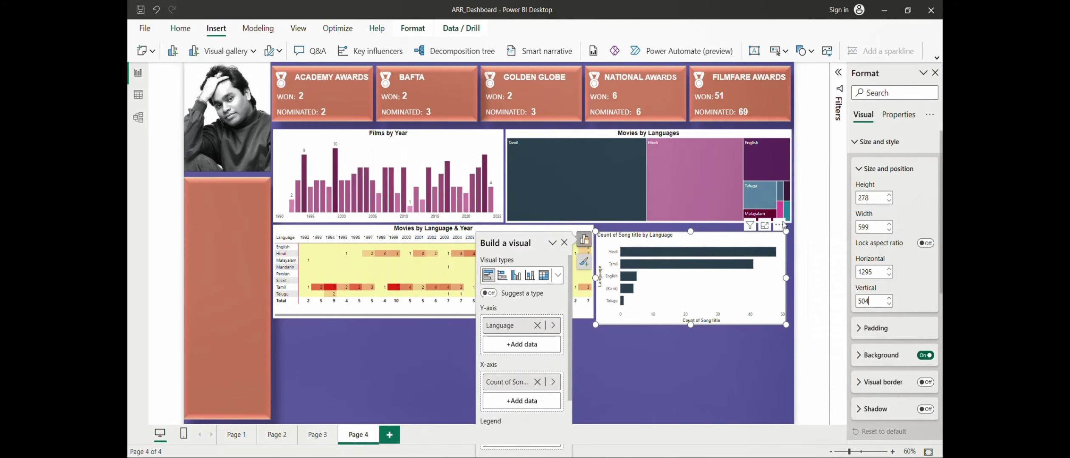
Check the matrix's vertical position and set the bar chart's vertical position to 484 to align the two visuals.
left_click(583, 232)
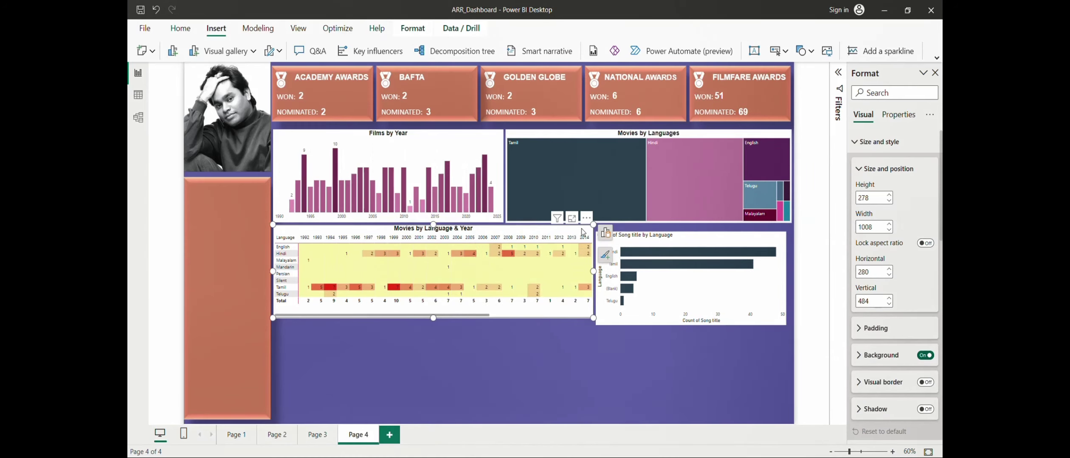
left_click(685, 235)
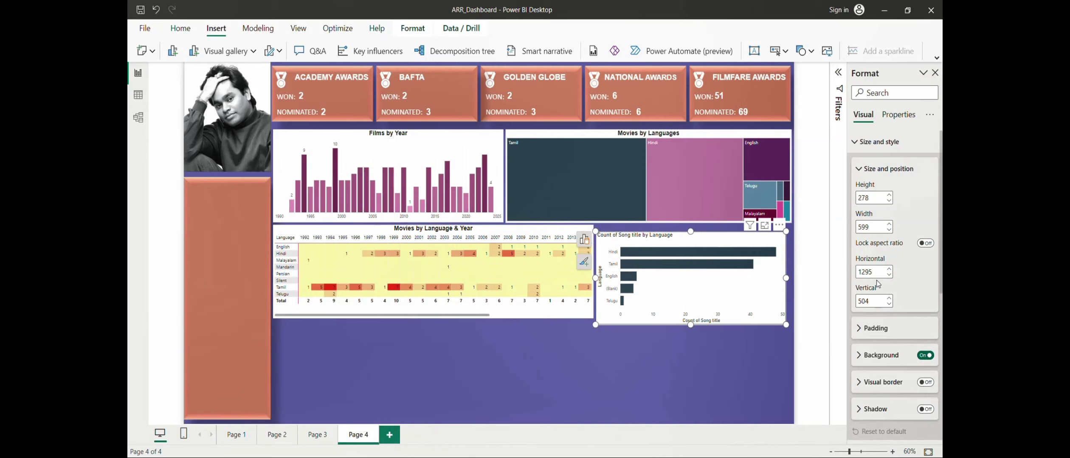
double_click(868, 301)
type("48")
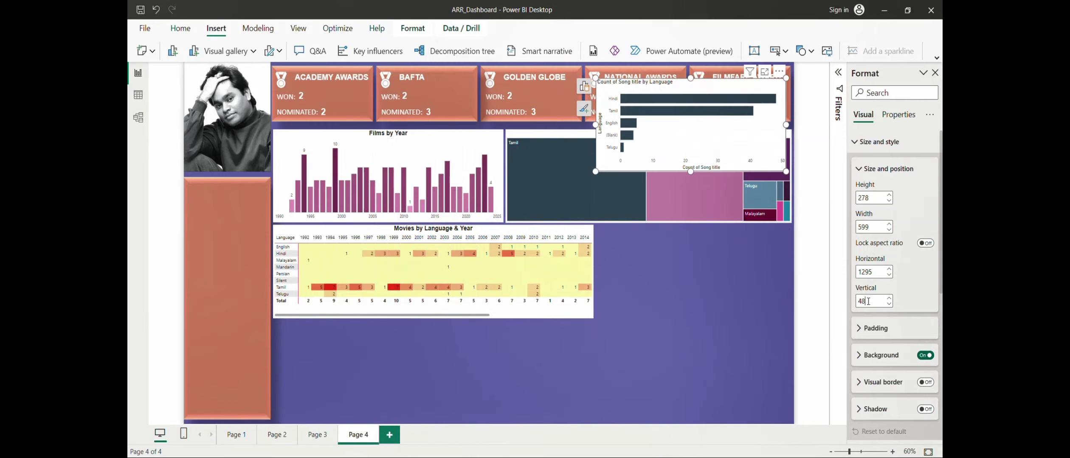
type("4")
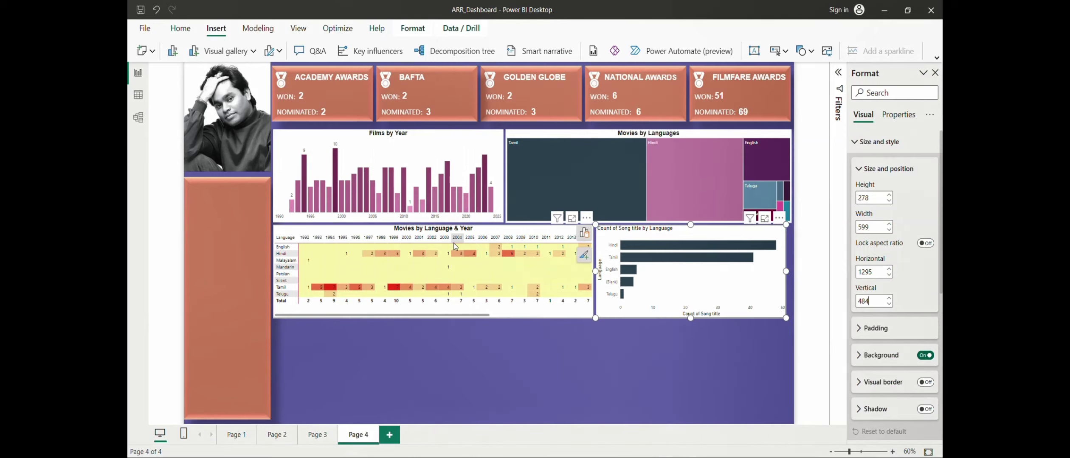
Insert a matrix visual on Page 4 and add the Film field from the Albums table as its rows.
left_click(144, 17)
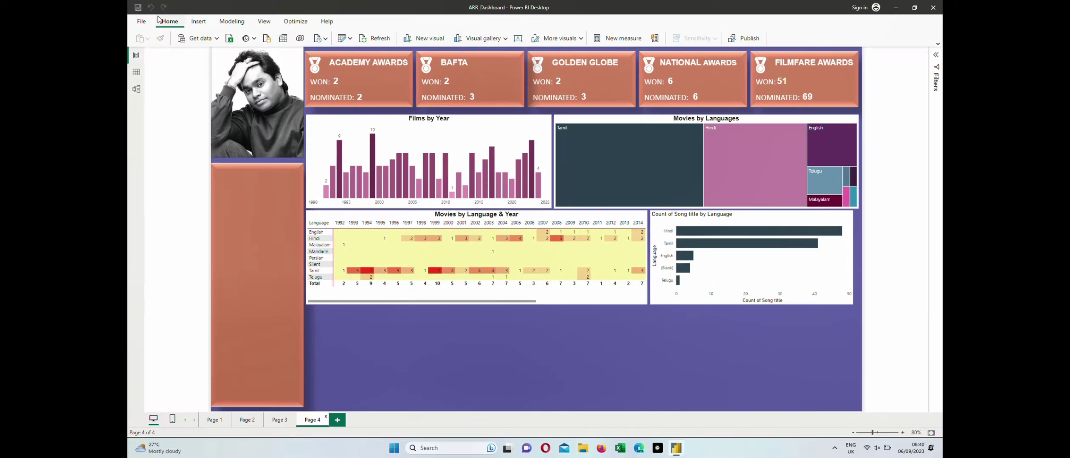
left_click(198, 21)
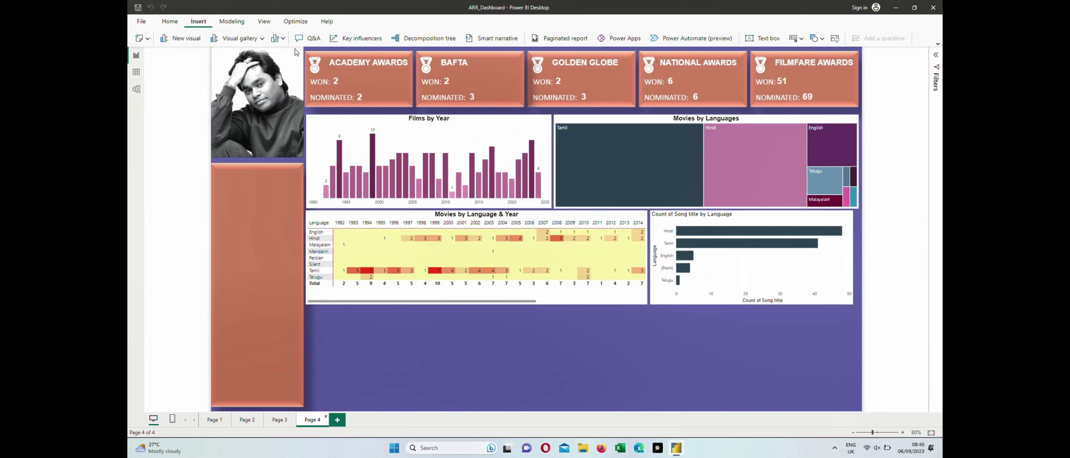
left_click(263, 39)
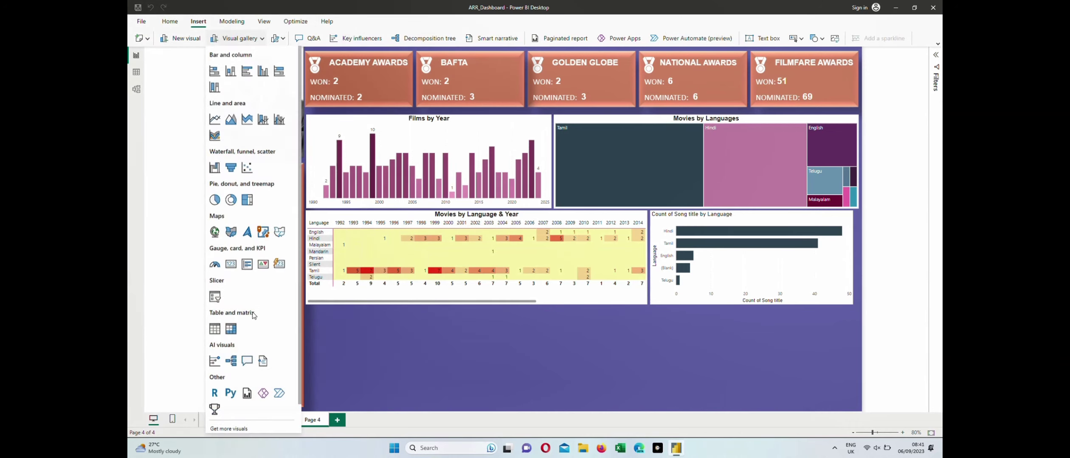
left_click(229, 333)
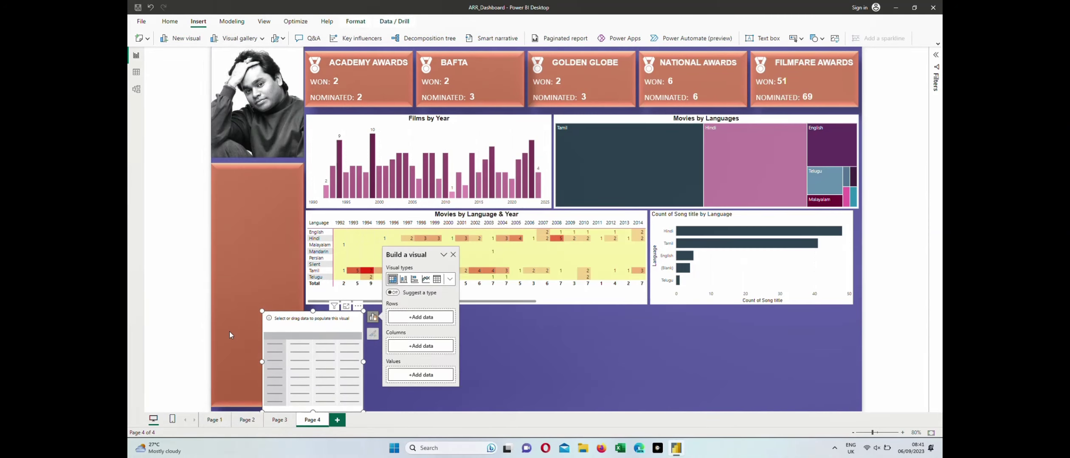
left_click(410, 318)
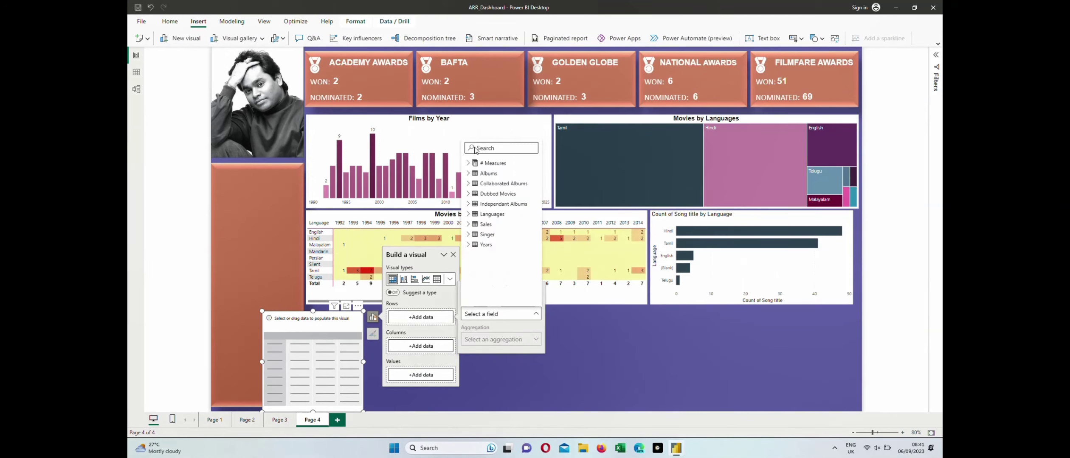
left_click(468, 174)
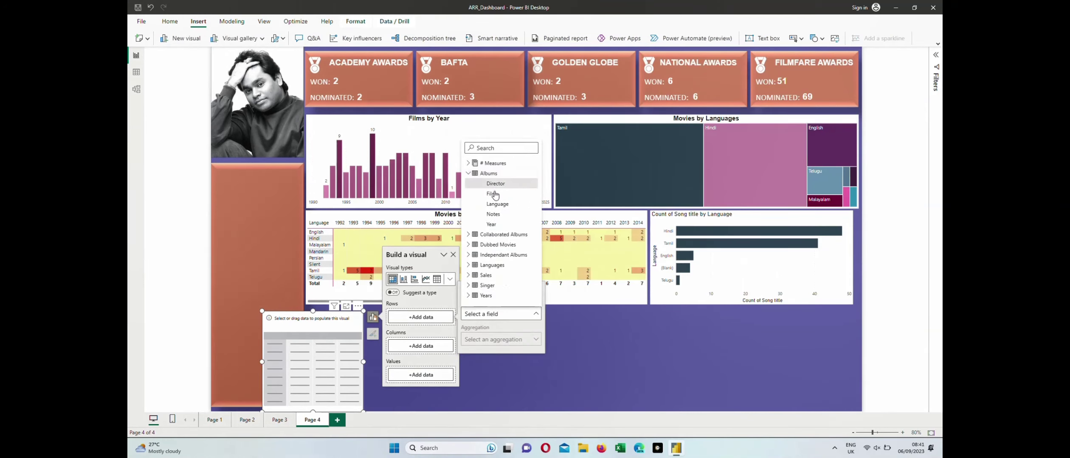
left_click(495, 196)
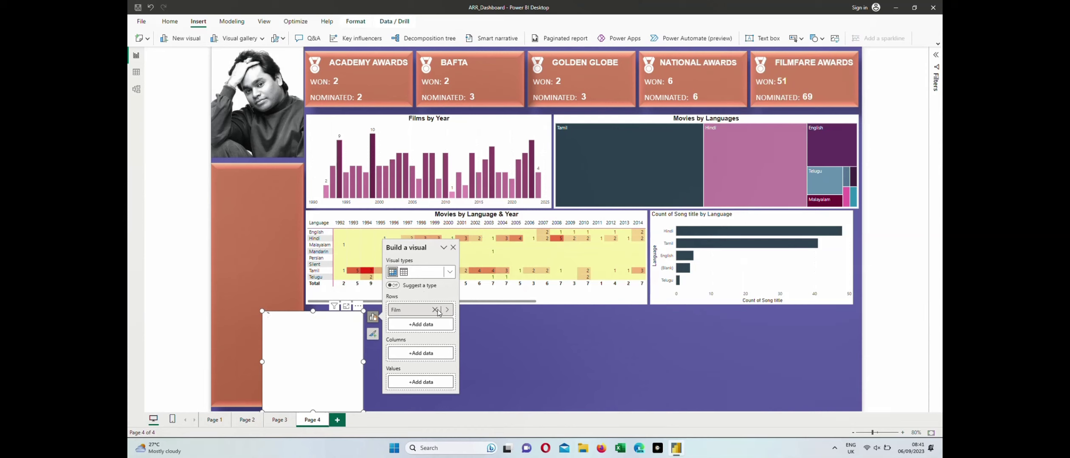
Add the Language field from the Languages table as the new matrix's columns.
left_click(416, 356)
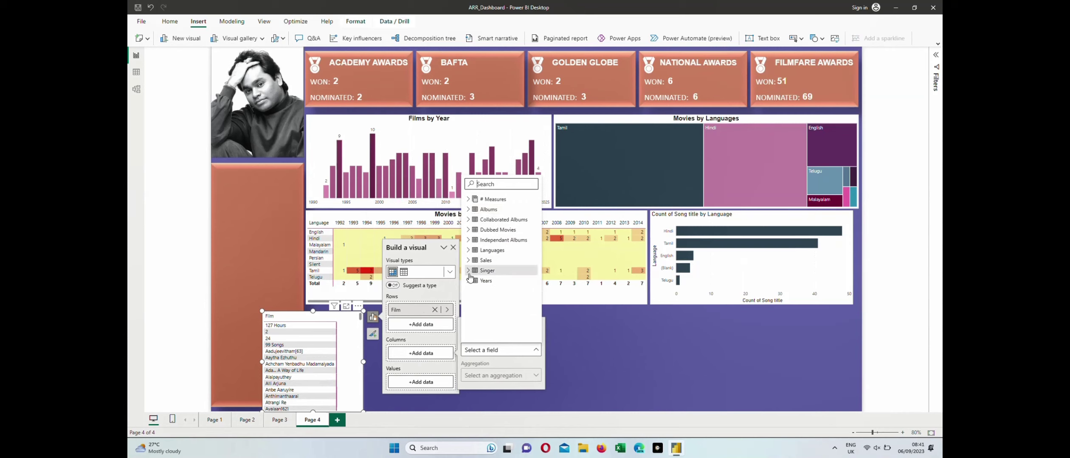
left_click(476, 251)
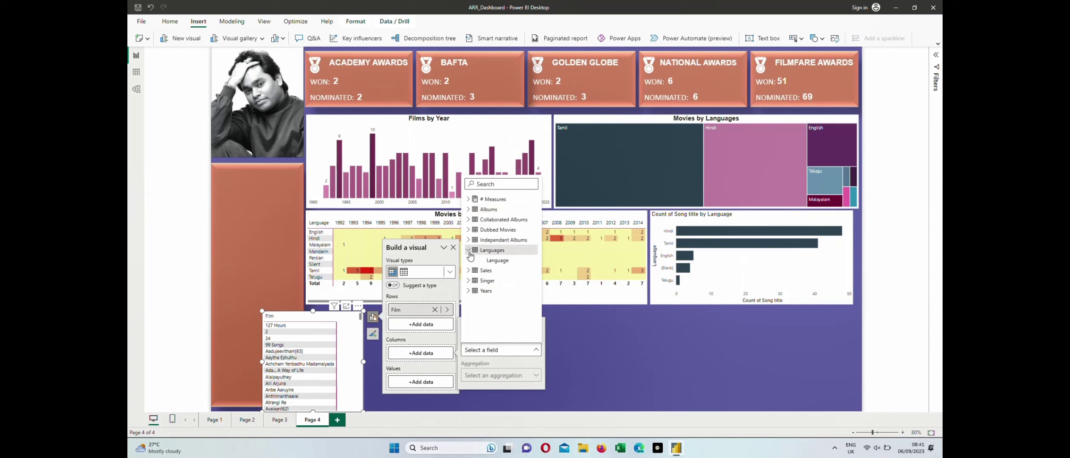
left_click(477, 261)
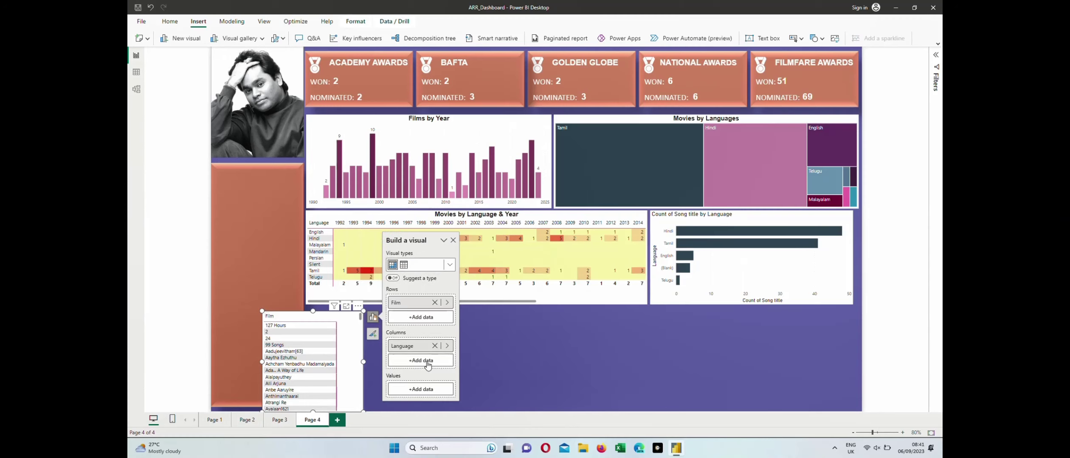
Add the Albums table's Film field to the new matrix's values and set its aggregation to Count.
left_click(426, 389)
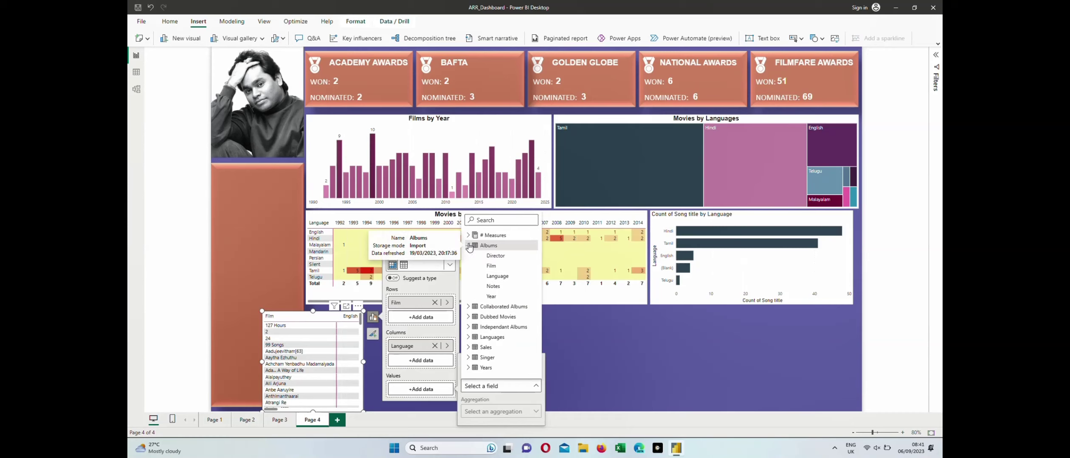
key("Escape")
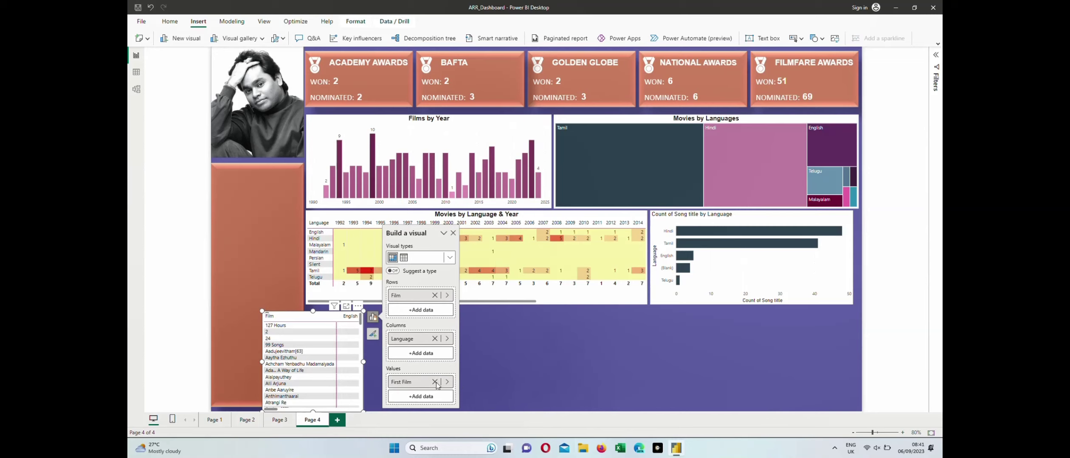
left_click(447, 383)
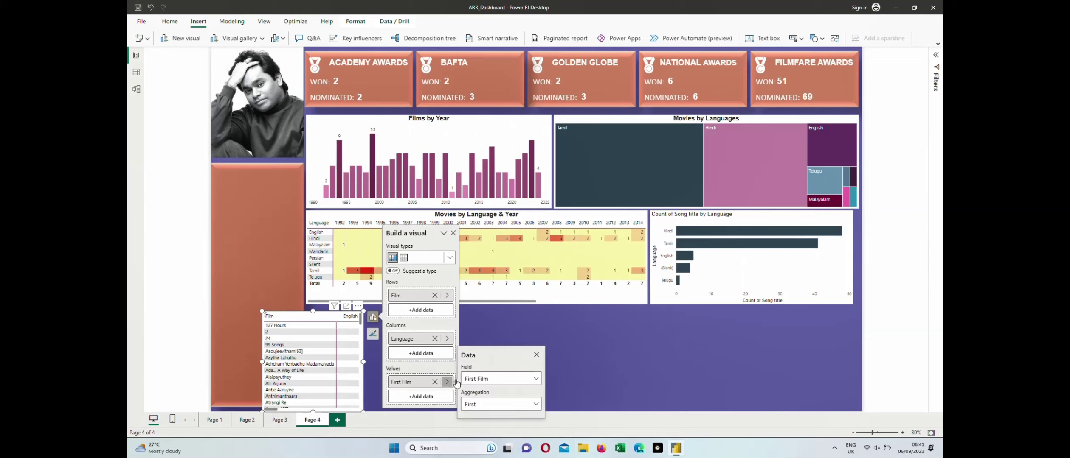
left_click(489, 408)
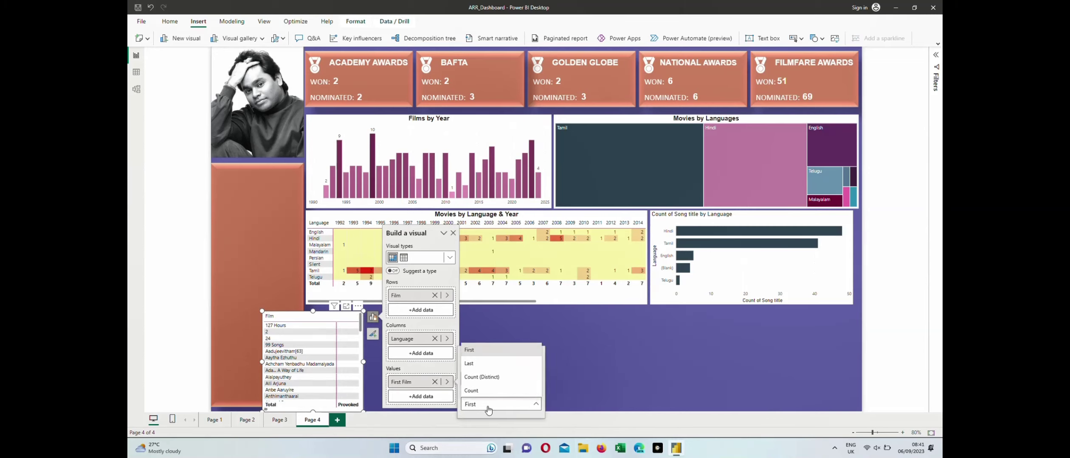
left_click(483, 391)
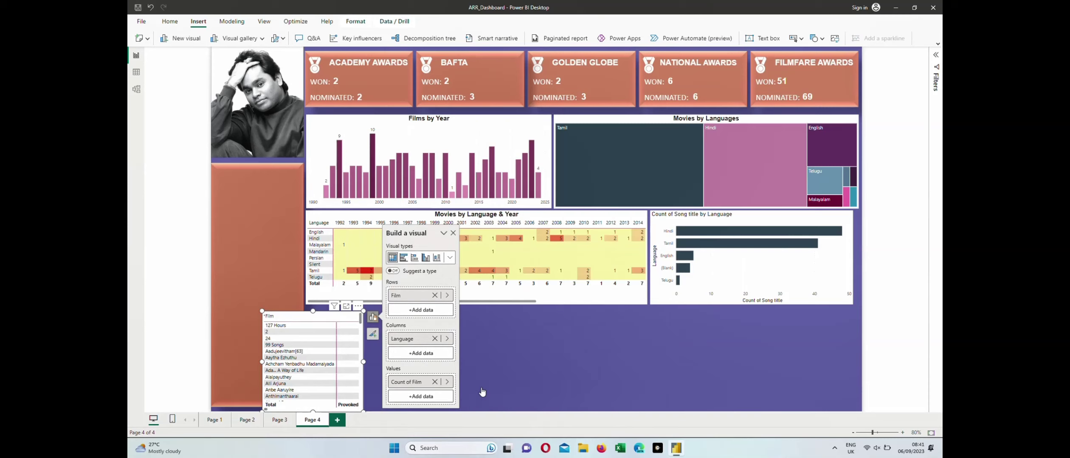
left_click(447, 384)
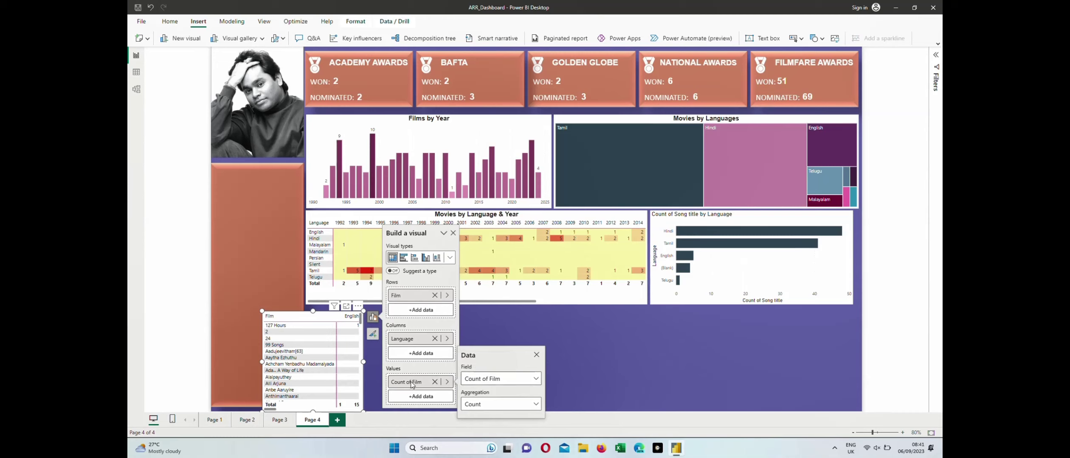
Show the Films by Year chart's size and position settings in the Format pane.
left_click(397, 116)
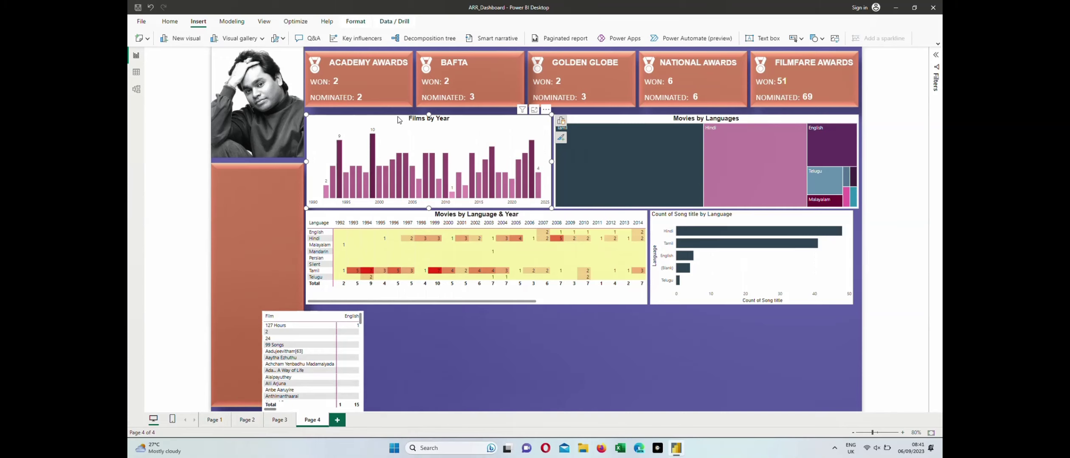
left_click(264, 22)
left_click(598, 41)
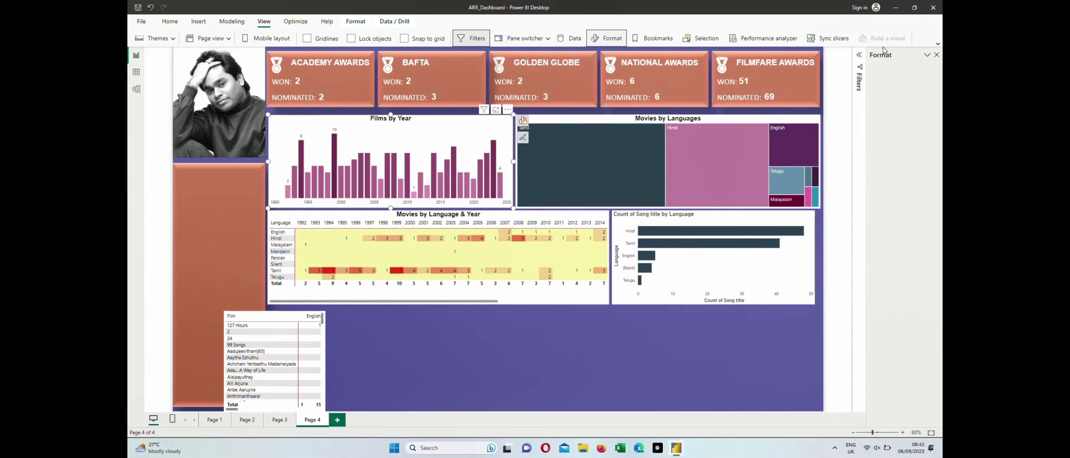
left_click(927, 55)
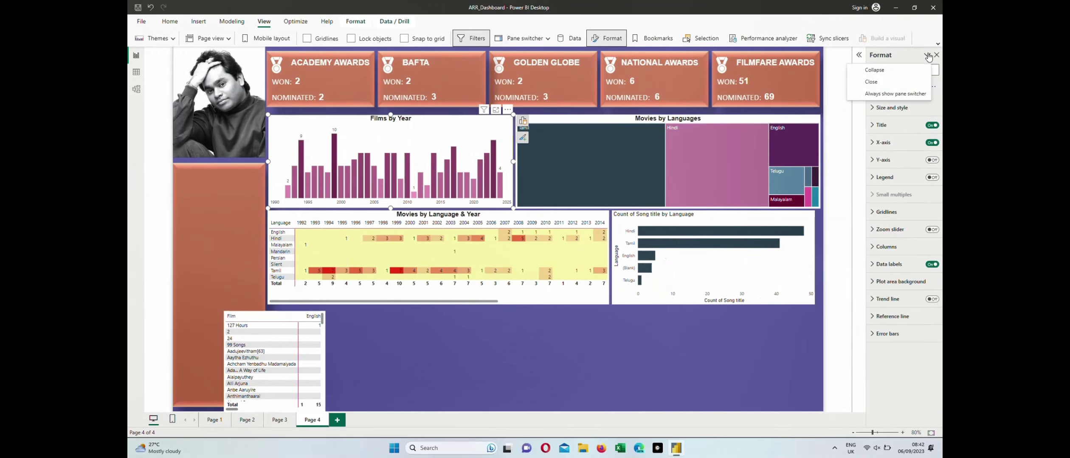
left_click(879, 108)
left_click(879, 108)
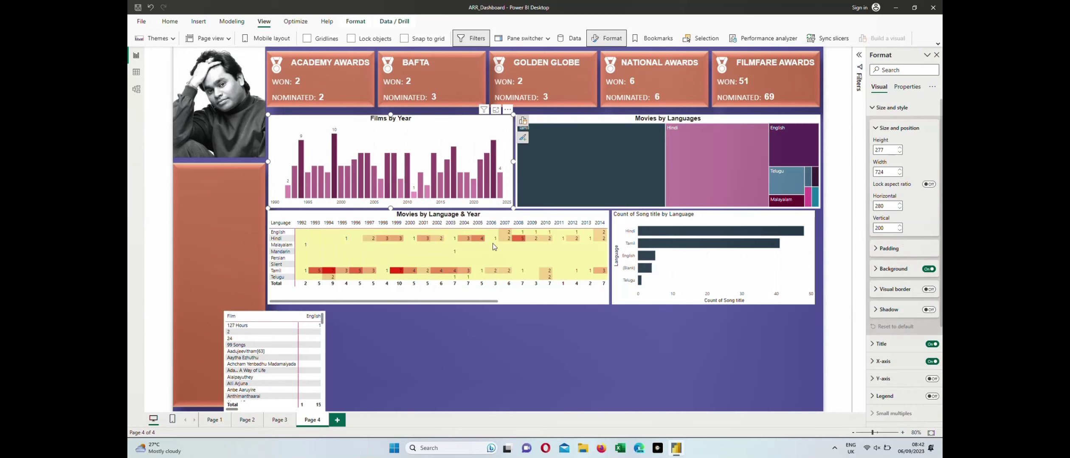
Set the film matrix's height to 277 and width to 724, matching the Films by Year chart.
left_click(322, 321)
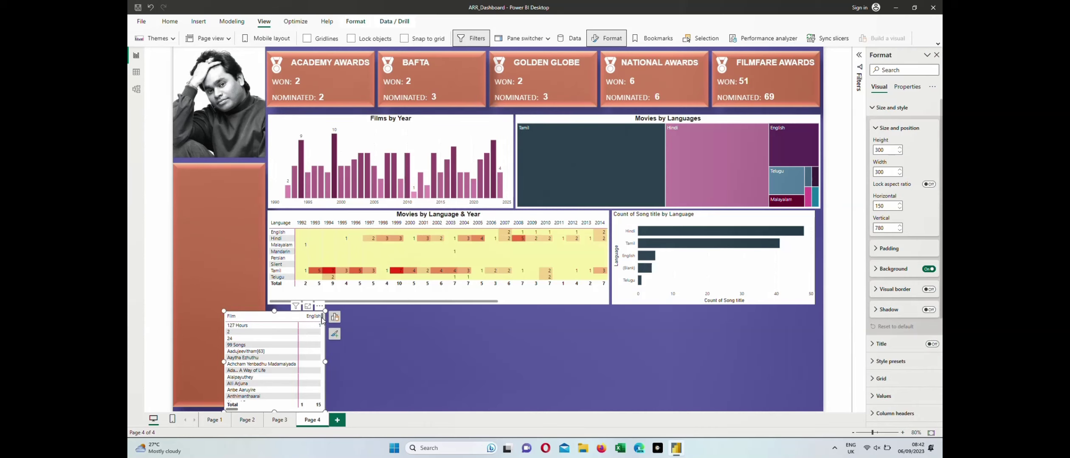
left_click(471, 121)
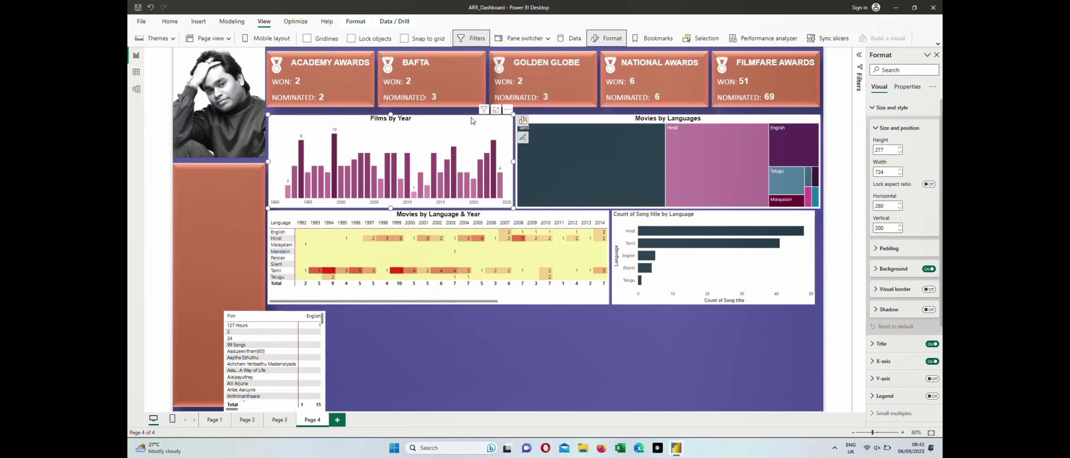
left_click(323, 324)
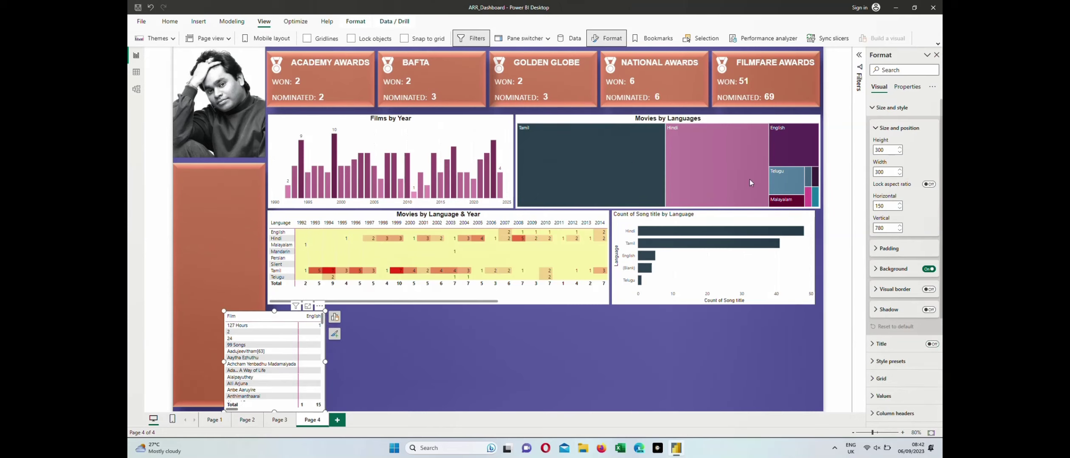
double_click(881, 150)
type("77")
key("Tab")
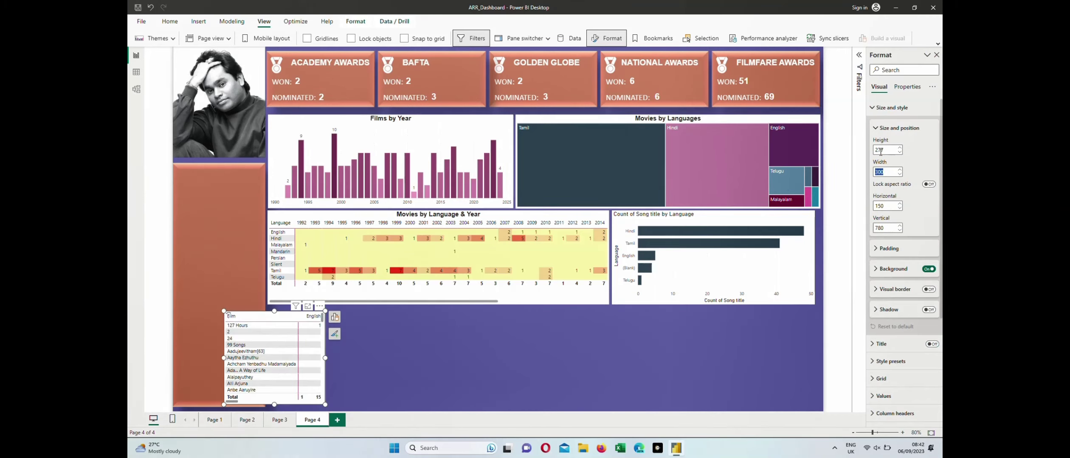
type("724")
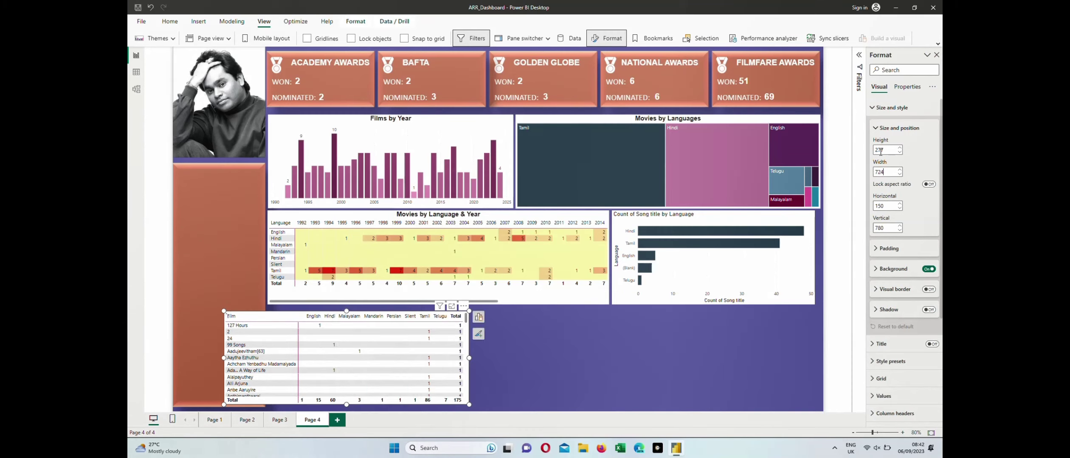
Set the film matrix's horizontal position to 280 to align it with the Films by Year chart.
left_click(505, 121)
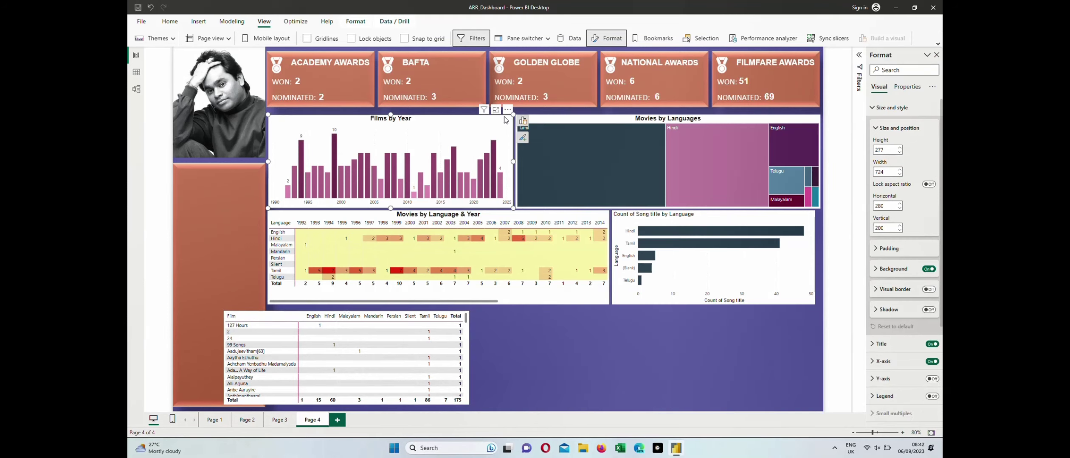
left_click(466, 321)
double_click(882, 206)
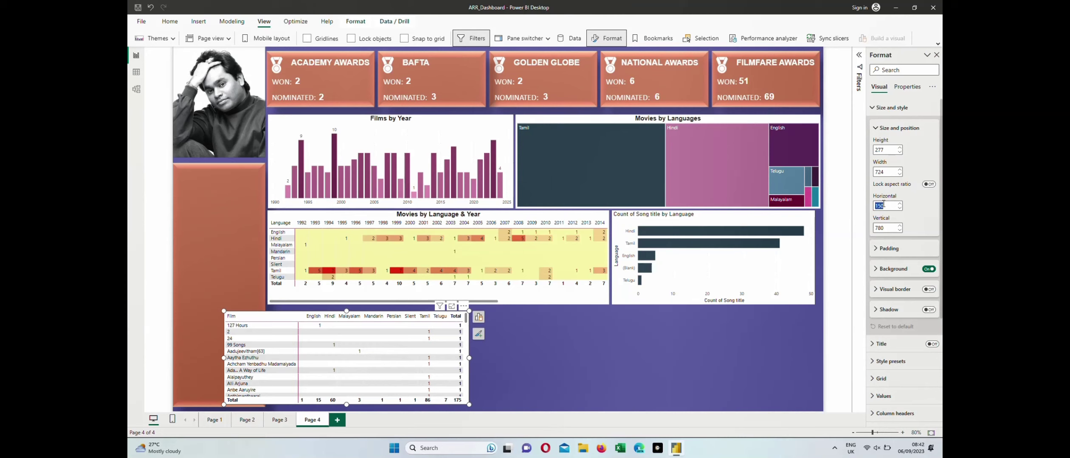
type("2")
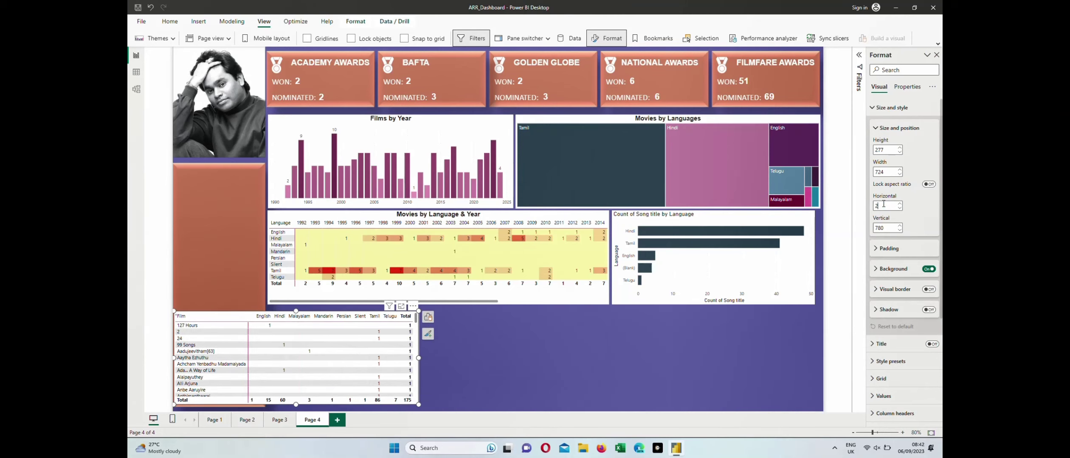
type("8")
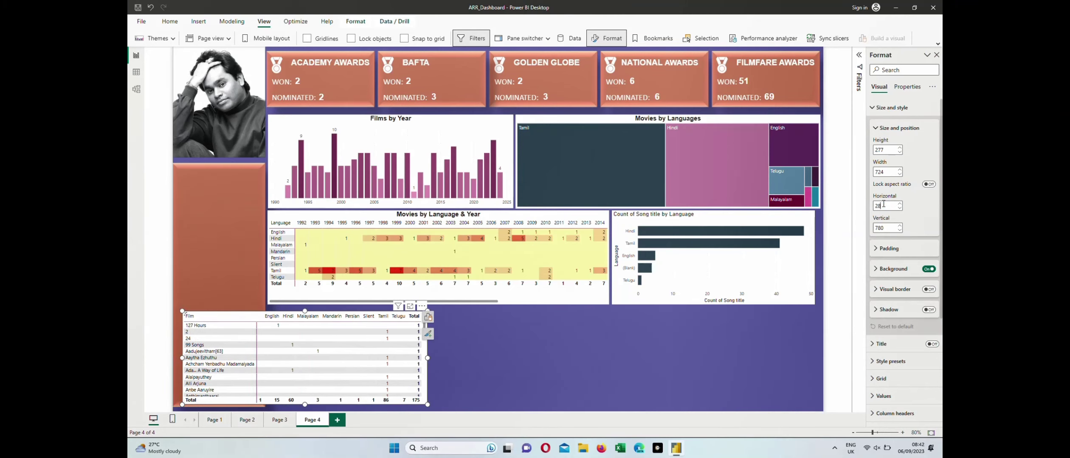
type("0")
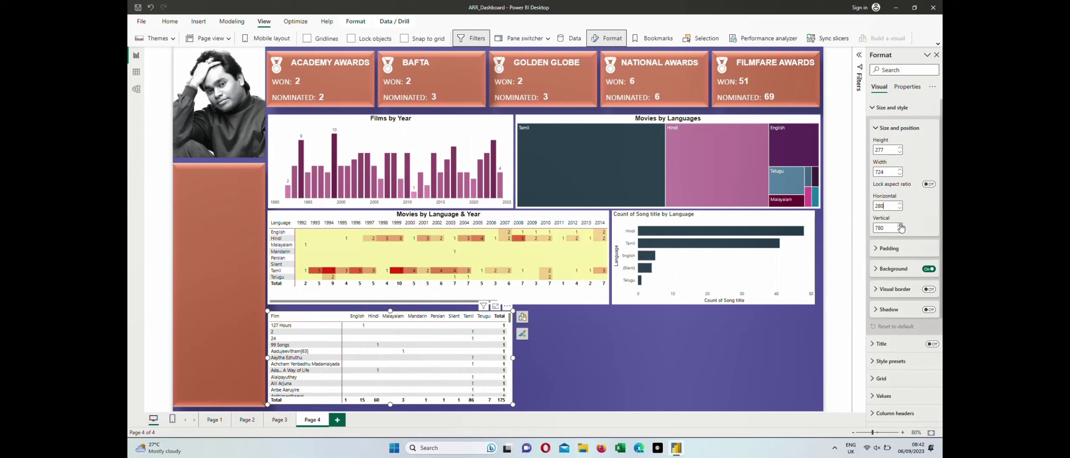
left_click(663, 379)
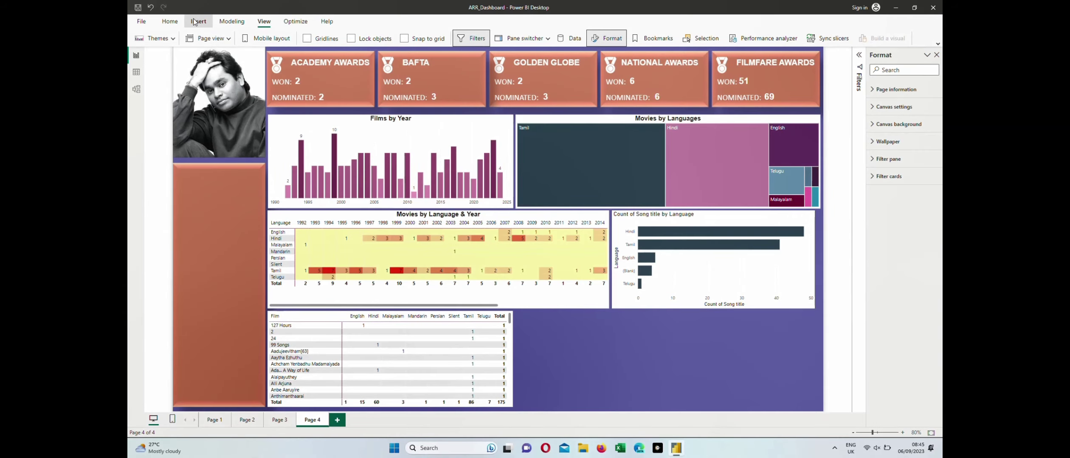
Insert an empty funnel chart on Page 4.
left_click(198, 21)
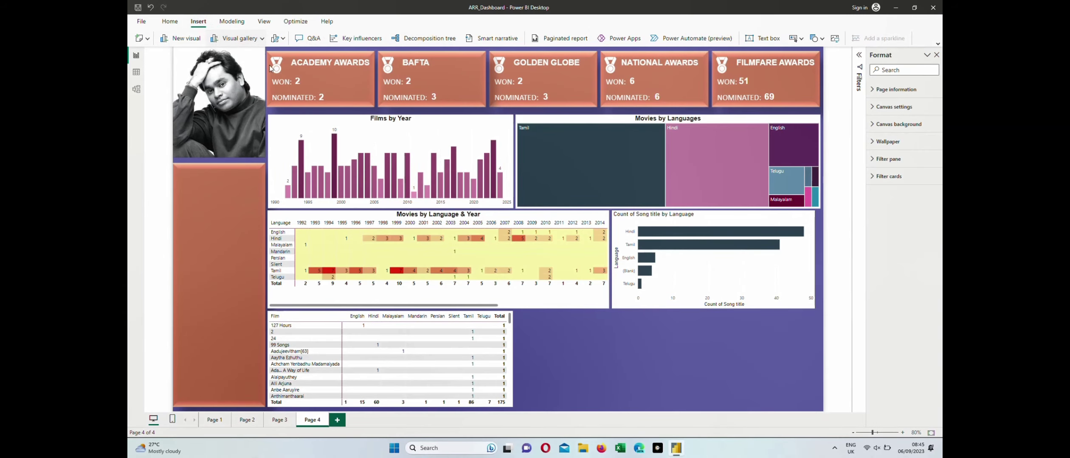
left_click(262, 38)
left_click(262, 38)
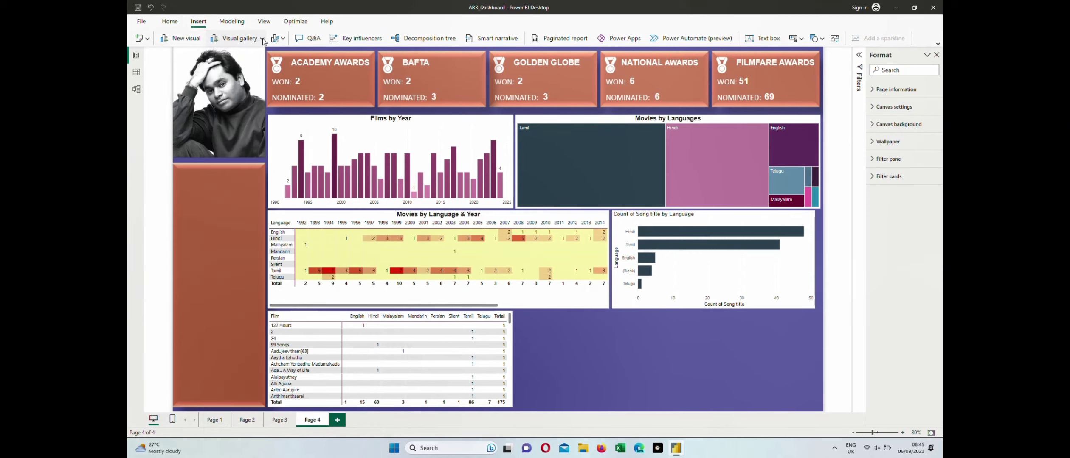
left_click(262, 39)
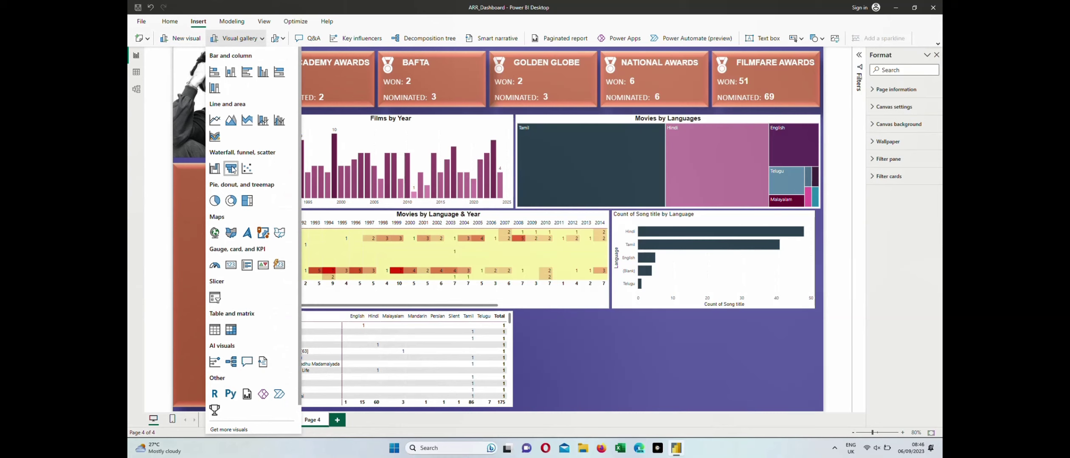
left_click(232, 168)
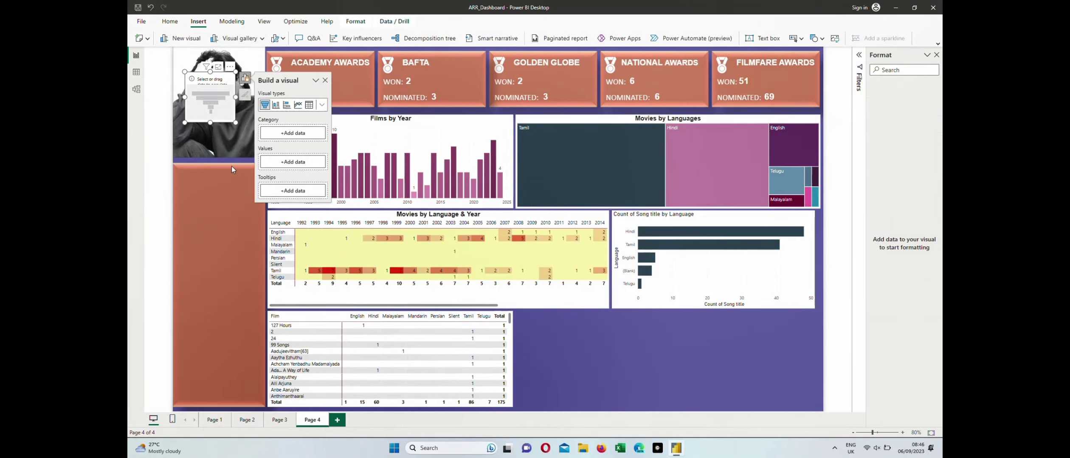
Add the Soundtrack album field from the Sales table to the funnel chart's category.
left_click(287, 142)
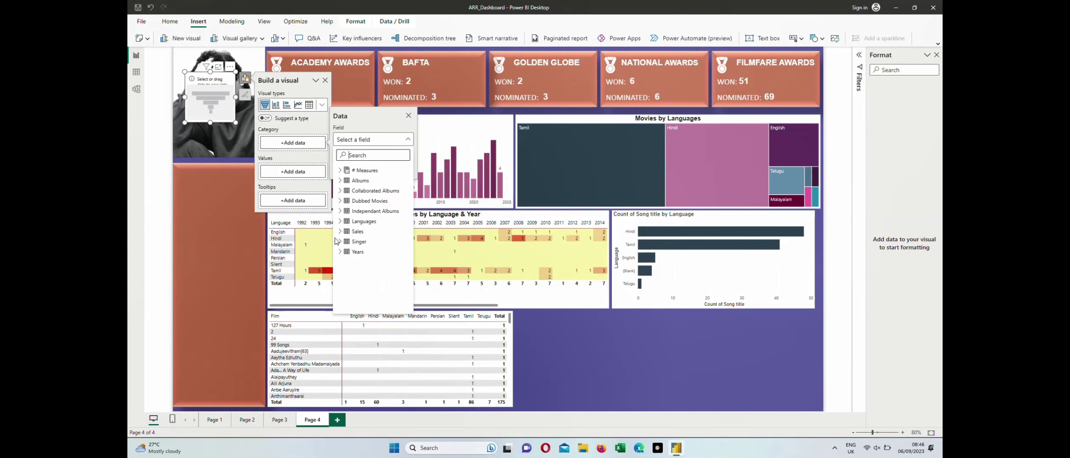
left_click(339, 232)
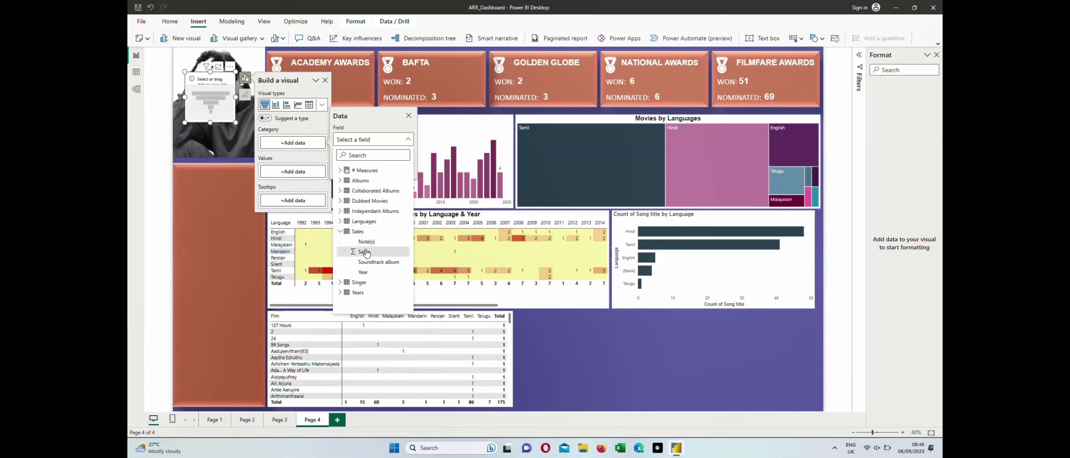
left_click_drag(369, 262, 289, 172)
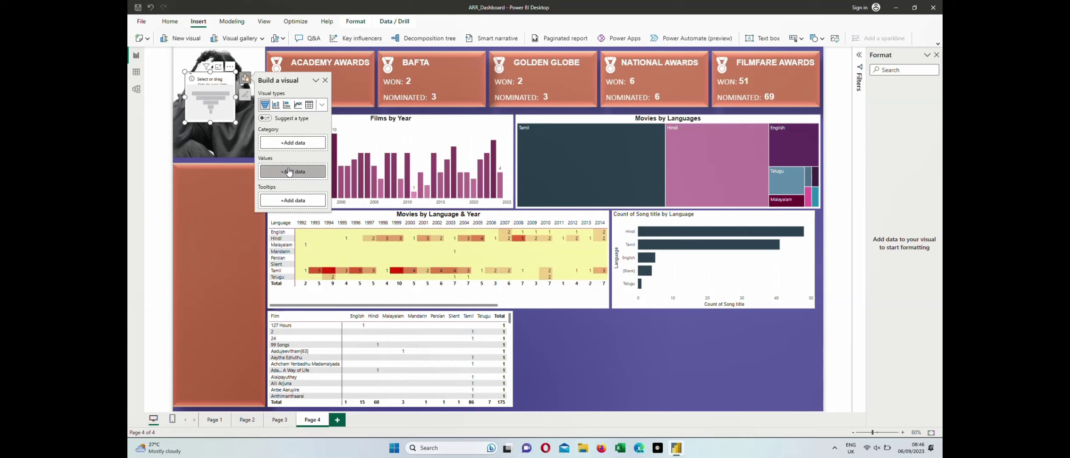
left_click_drag(289, 171, 289, 177)
left_click(289, 177)
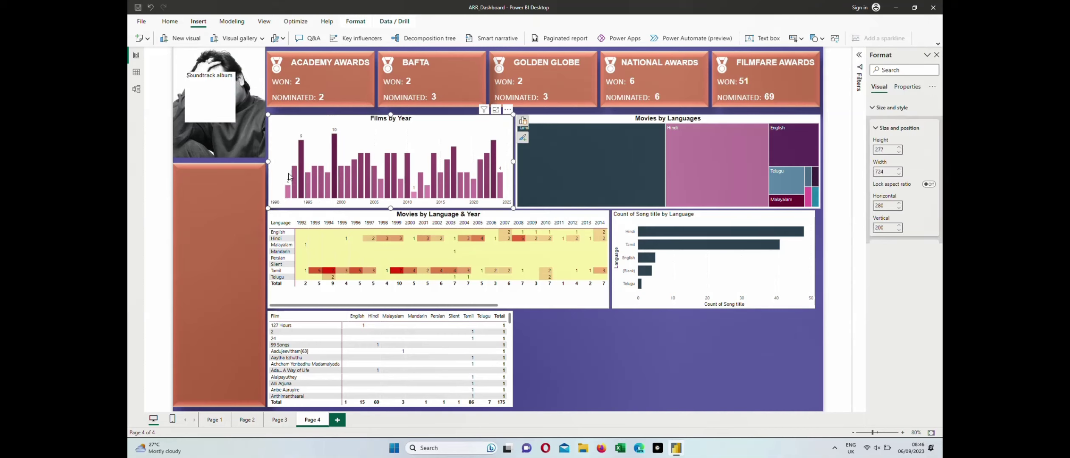
Add the Sales field from the Sales table as the funnel chart's values and check the chart enlarged in focus mode.
left_click(233, 77)
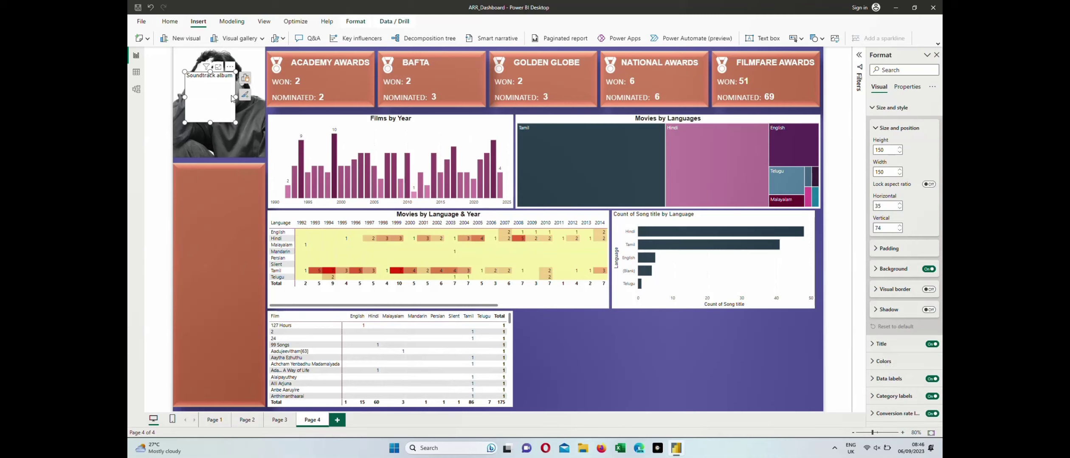
left_click(245, 79)
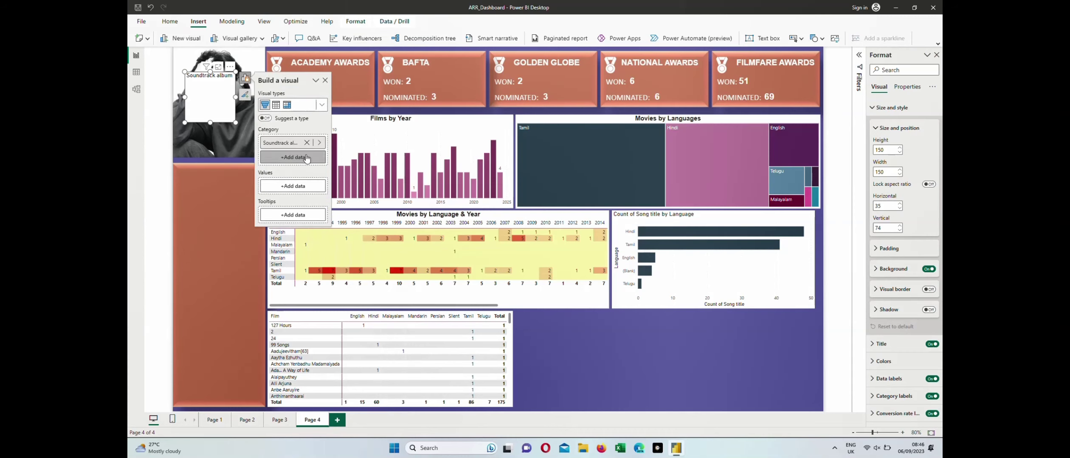
left_click(290, 189)
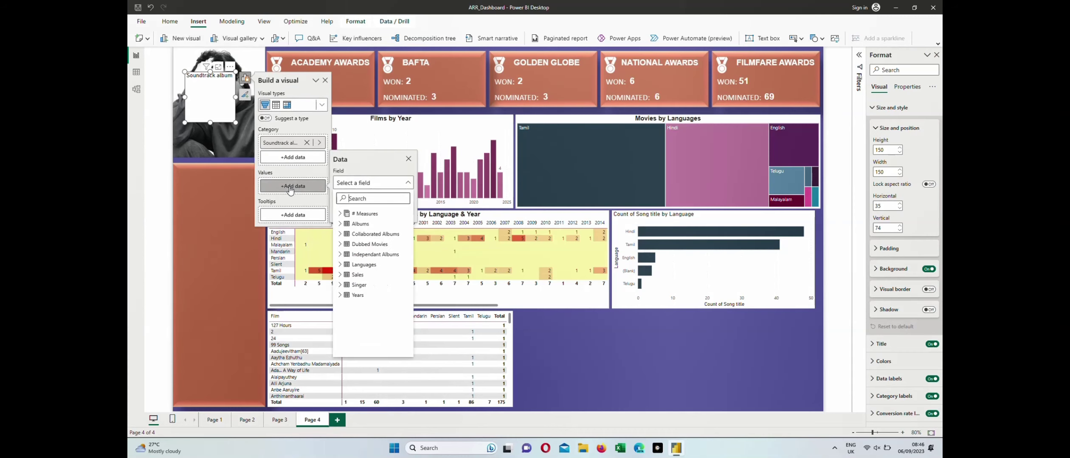
left_click(339, 276)
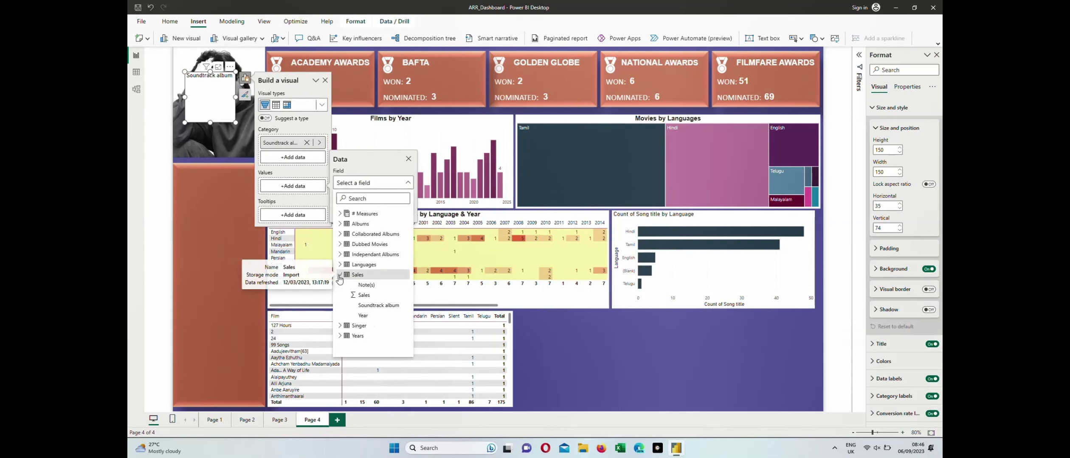
left_click(366, 295)
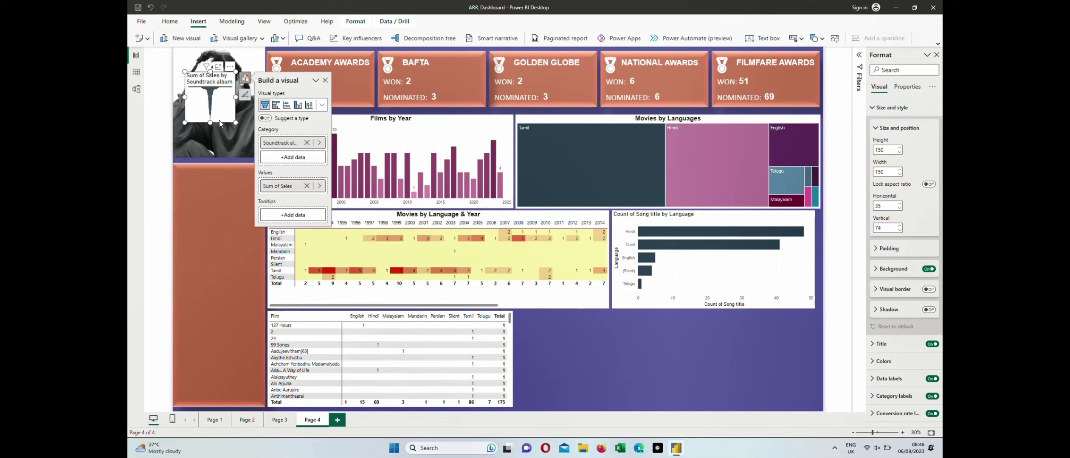
left_click(218, 68)
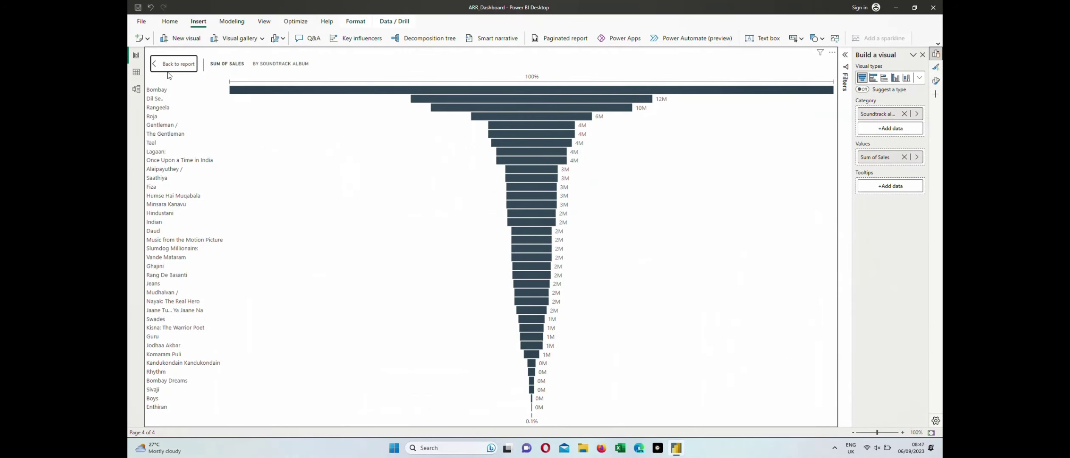
left_click(178, 66)
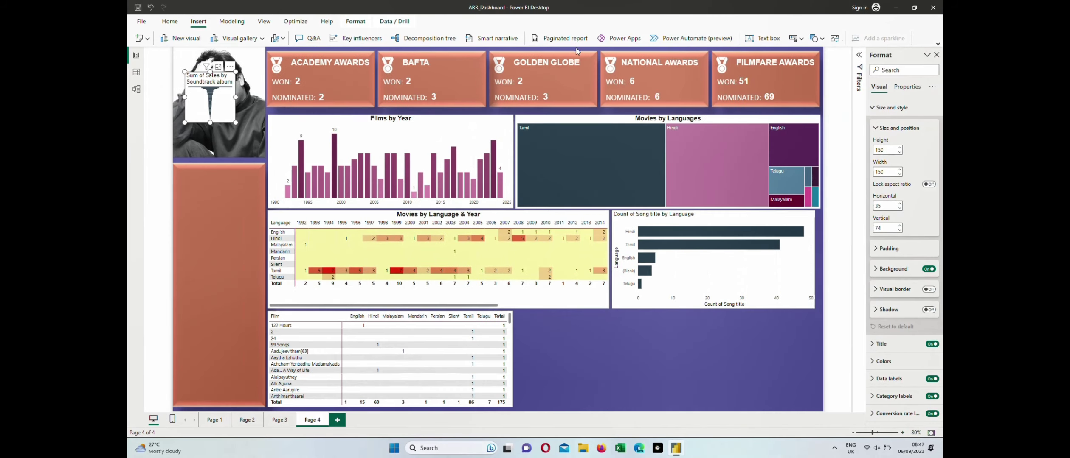
Set the funnel chart's Soundtrack album filter to Top N, showing the top 10 items.
left_click(857, 58)
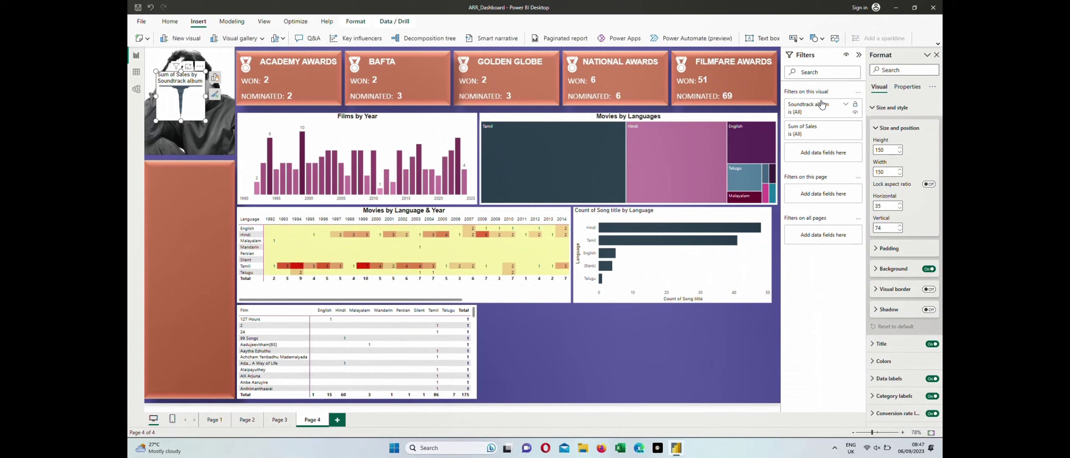
left_click(821, 104)
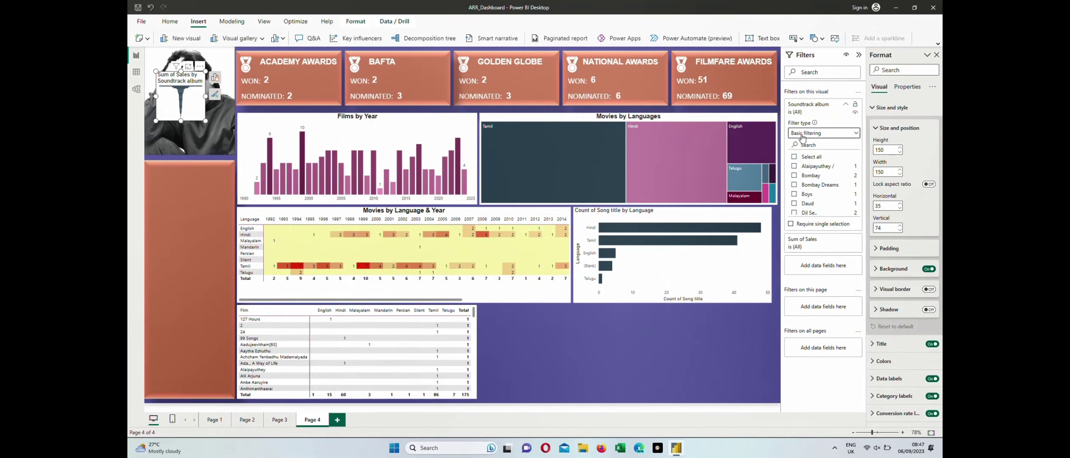
left_click(802, 137)
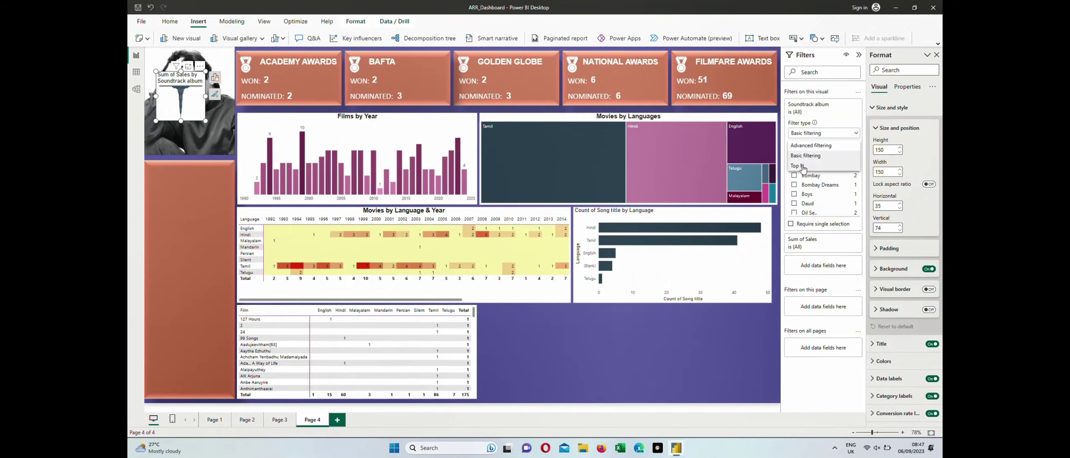
left_click(802, 166)
left_click(839, 157)
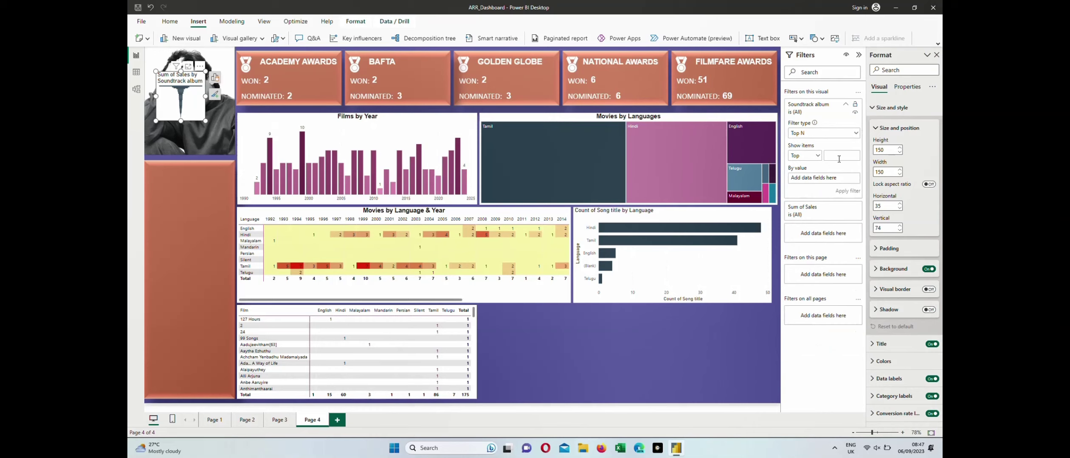
key("Tab")
Base the Top N filter on Sum of Sales, apply it and check the filtered funnel in focus mode.
left_click(822, 180)
left_click(262, 26)
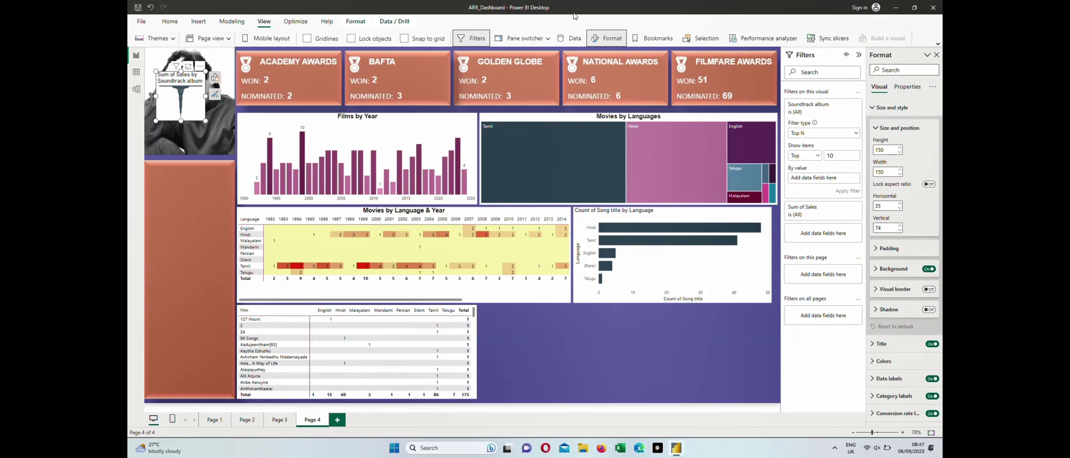
left_click(570, 38)
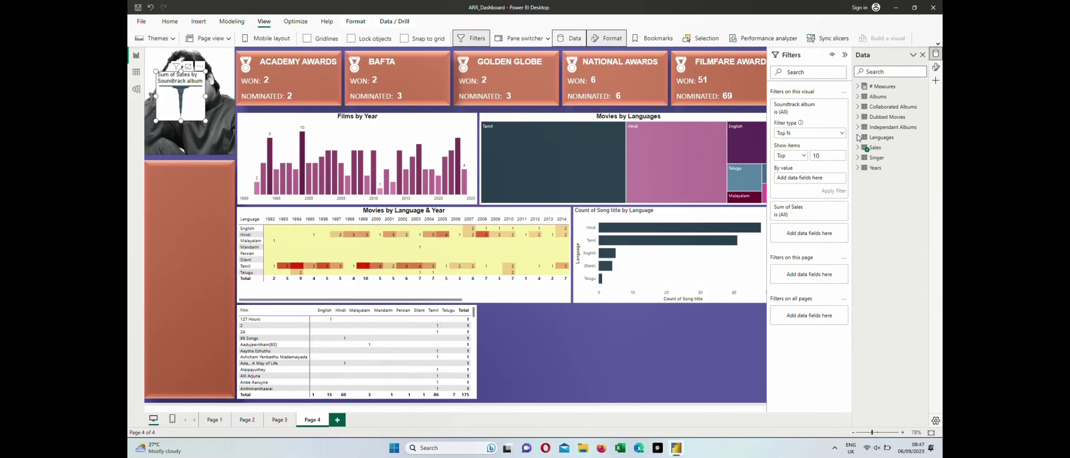
left_click(858, 149)
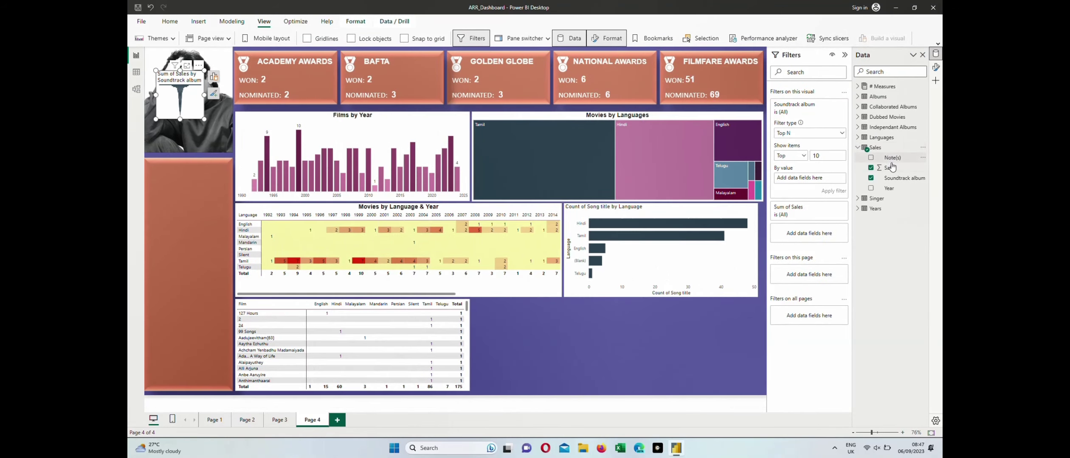
left_click_drag(890, 167, 822, 177)
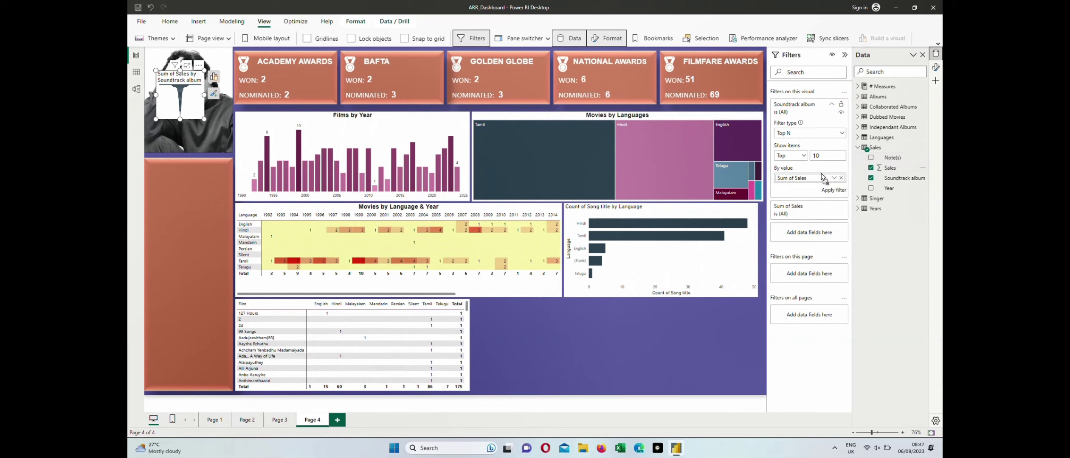
left_click(828, 195)
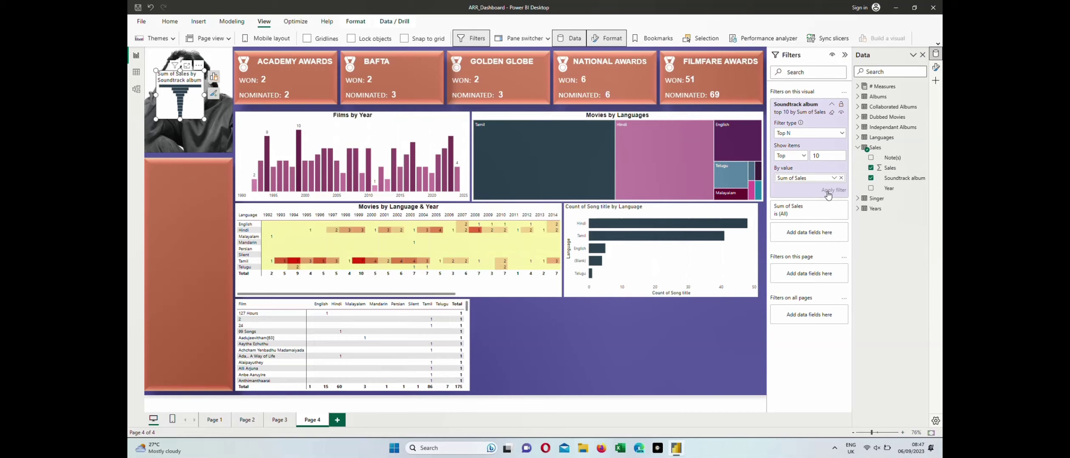
left_click(190, 69)
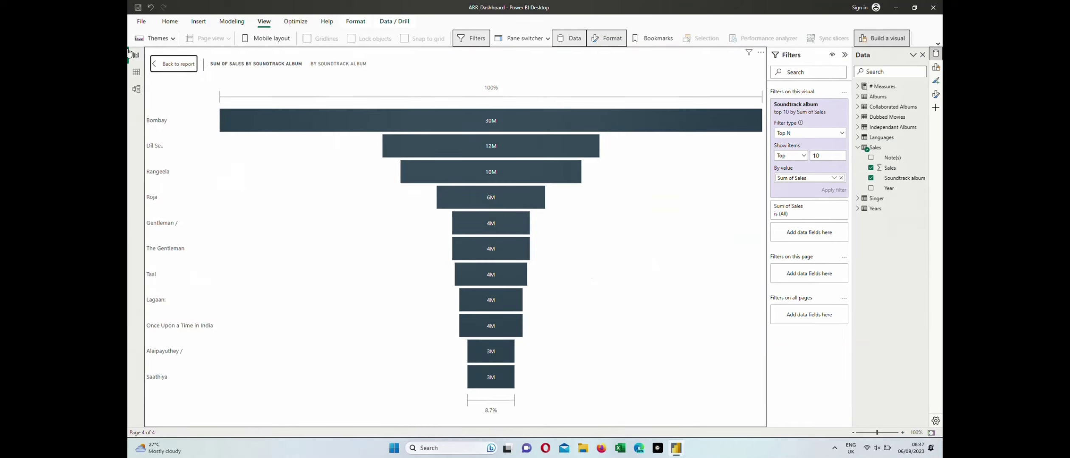
left_click(174, 64)
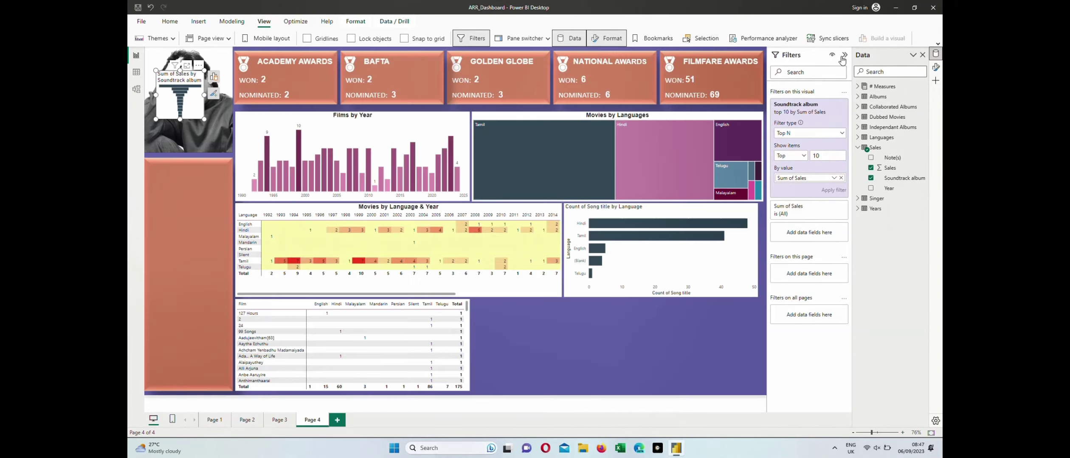
Turn off the conversion rate labels on the funnel chart.
left_click(923, 56)
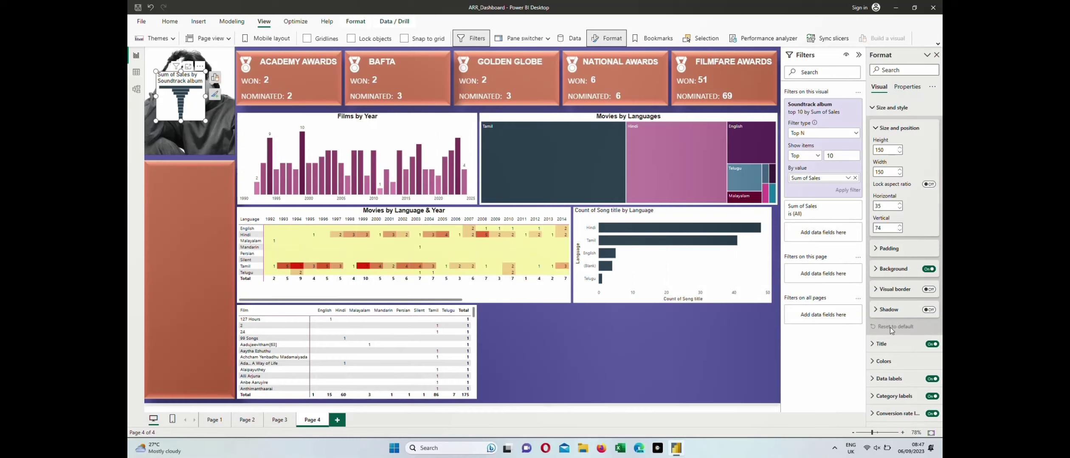
left_click(879, 313)
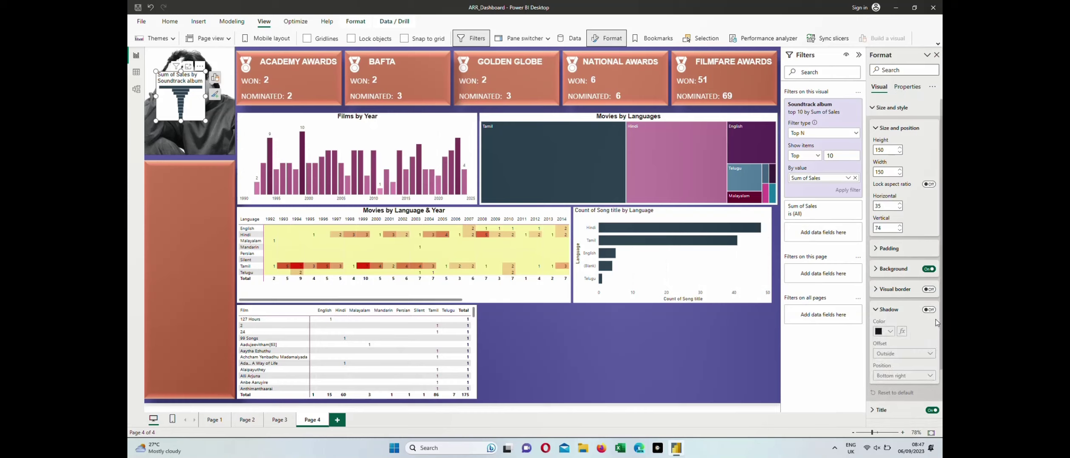
left_click(879, 110)
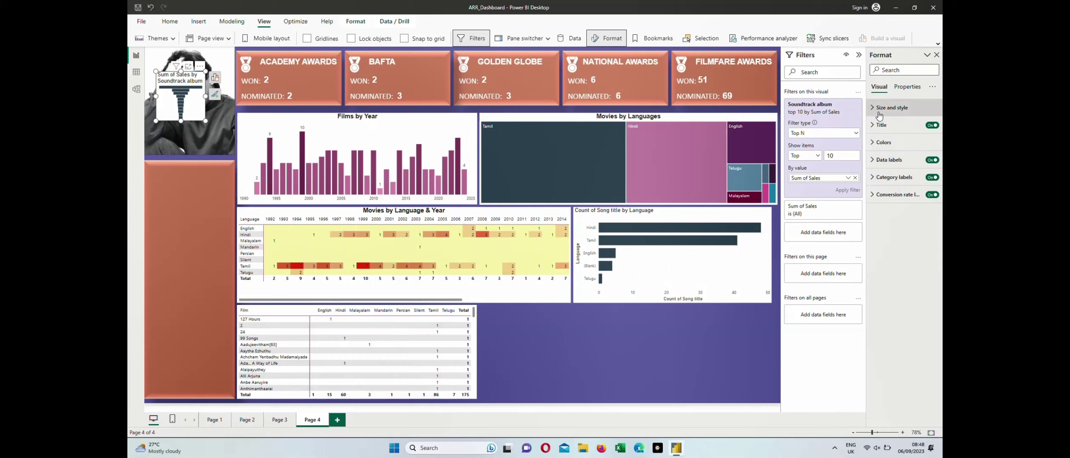
left_click(931, 195)
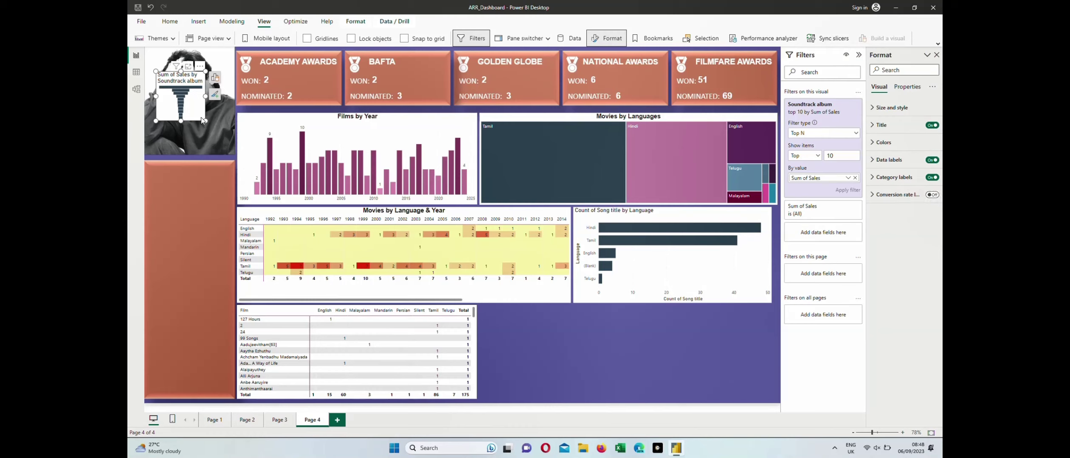
Compare the treemap's and film matrix's sizes, and set the funnel chart's height to 284 to match the film matrix.
left_click(563, 119)
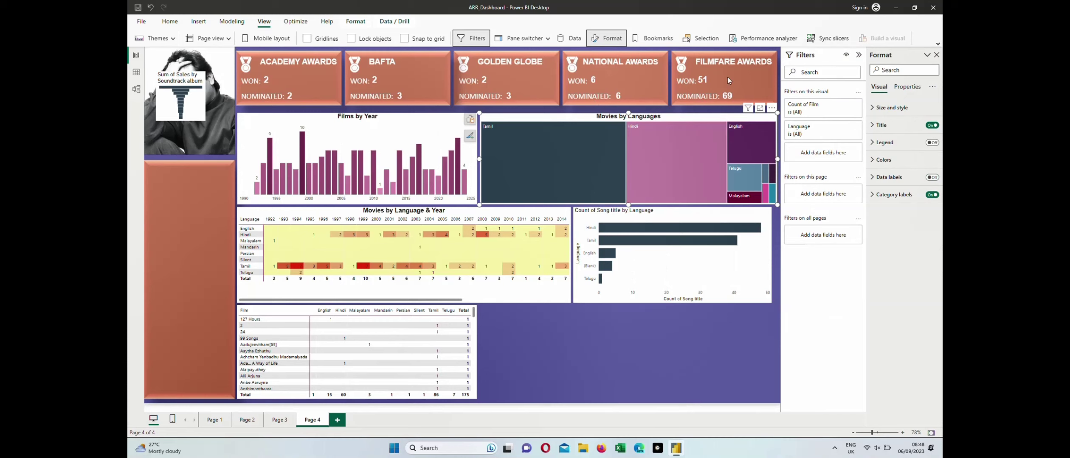
left_click(889, 108)
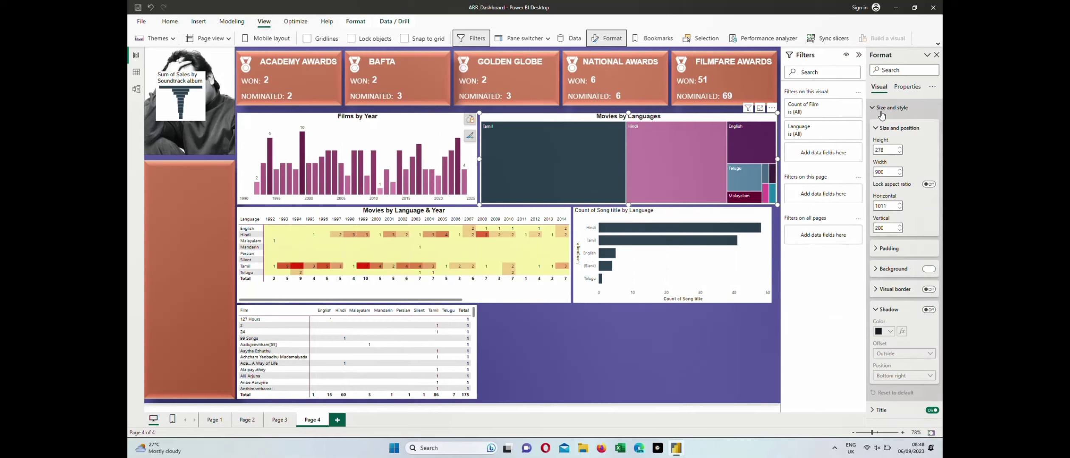
left_click(885, 153)
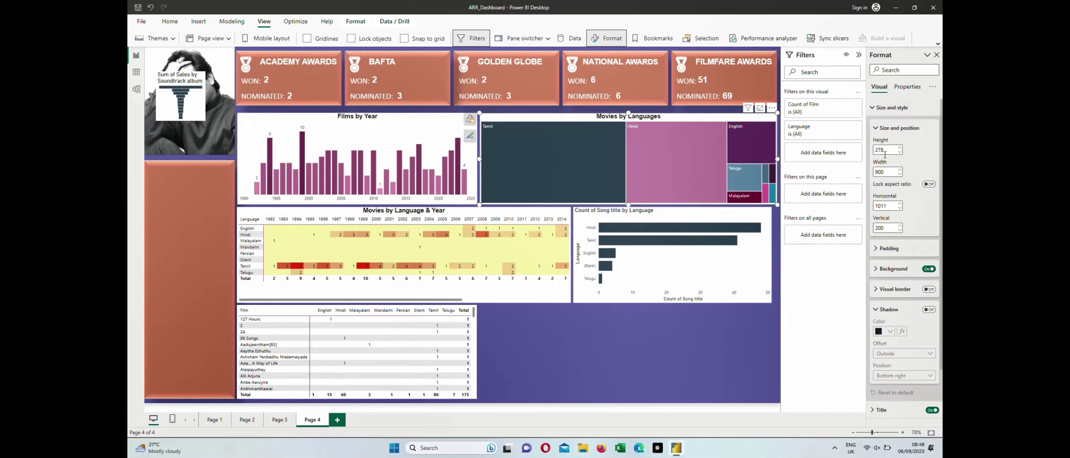
left_click(474, 320)
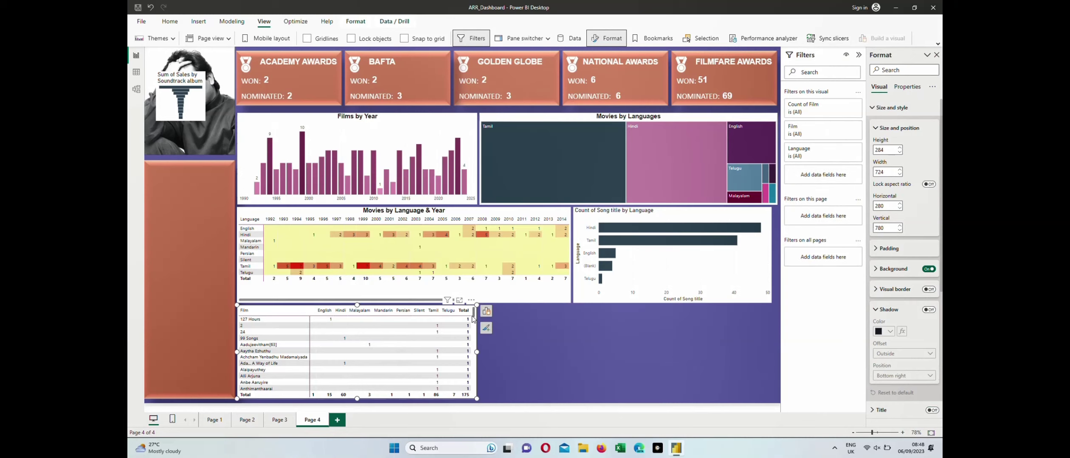
left_click(179, 77)
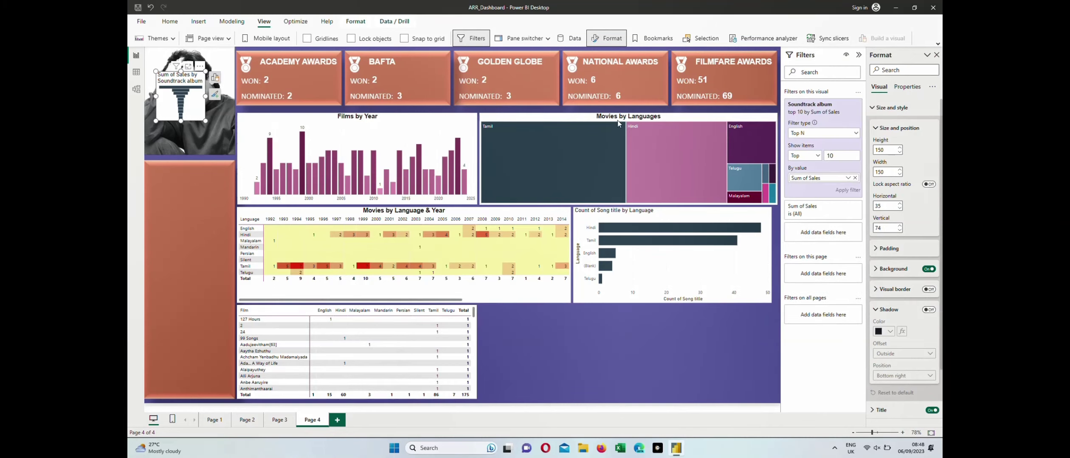
left_click(882, 152)
type("28")
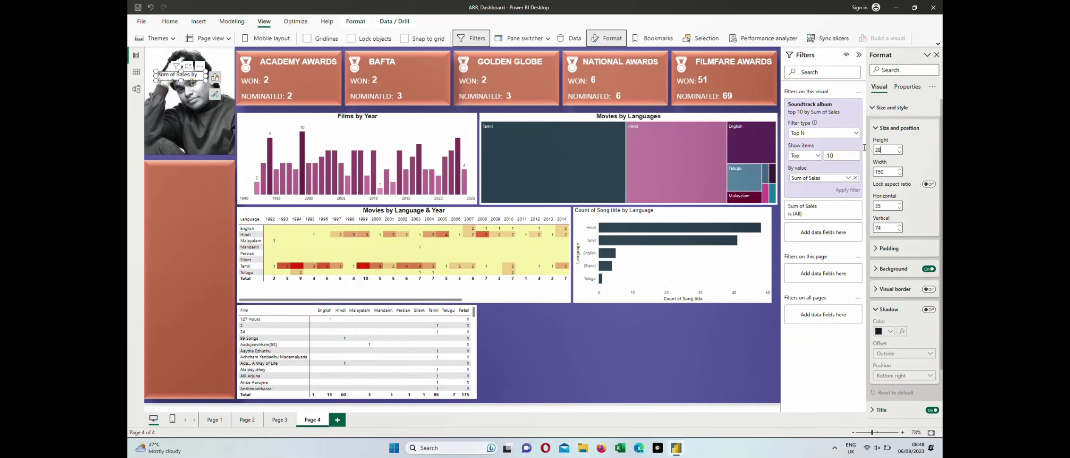
type("4")
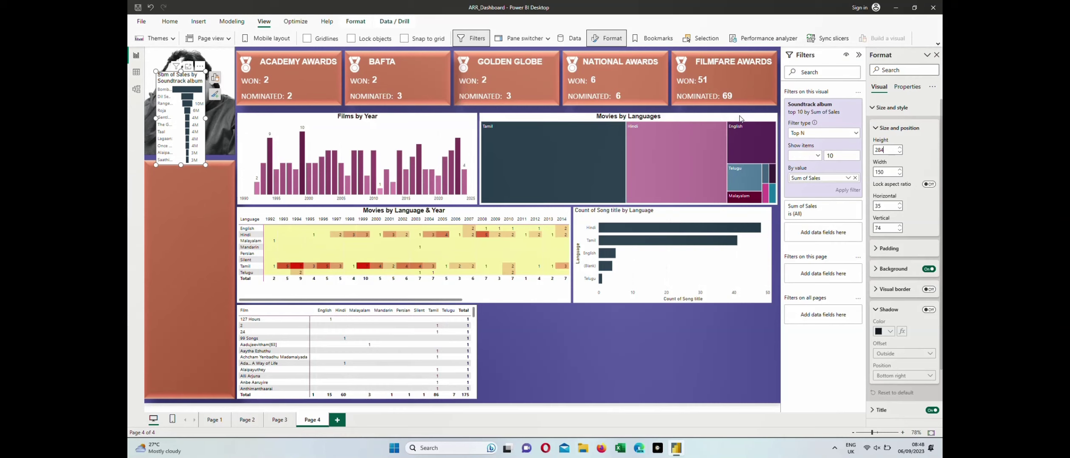
Check the Movies by Languages treemap's size and set the funnel chart's width to 900 to match it.
left_click(739, 117)
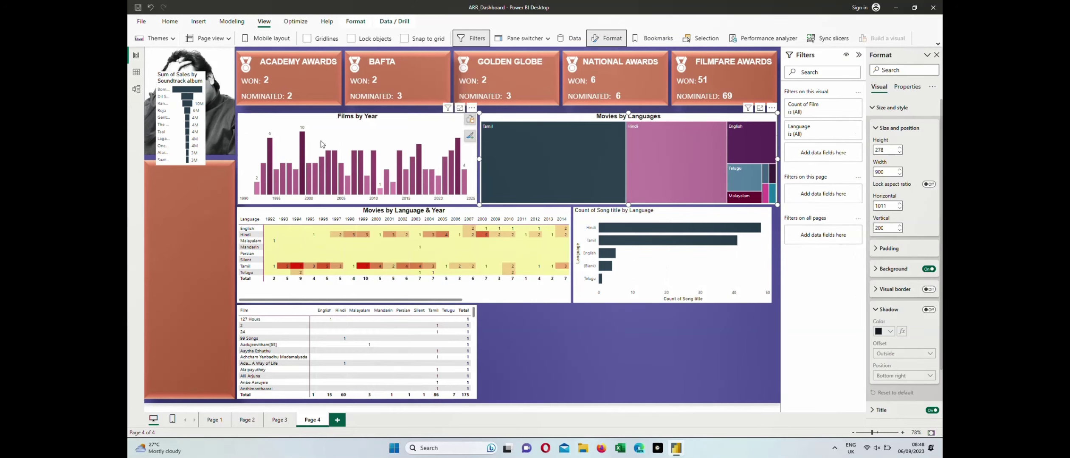
left_click(184, 80)
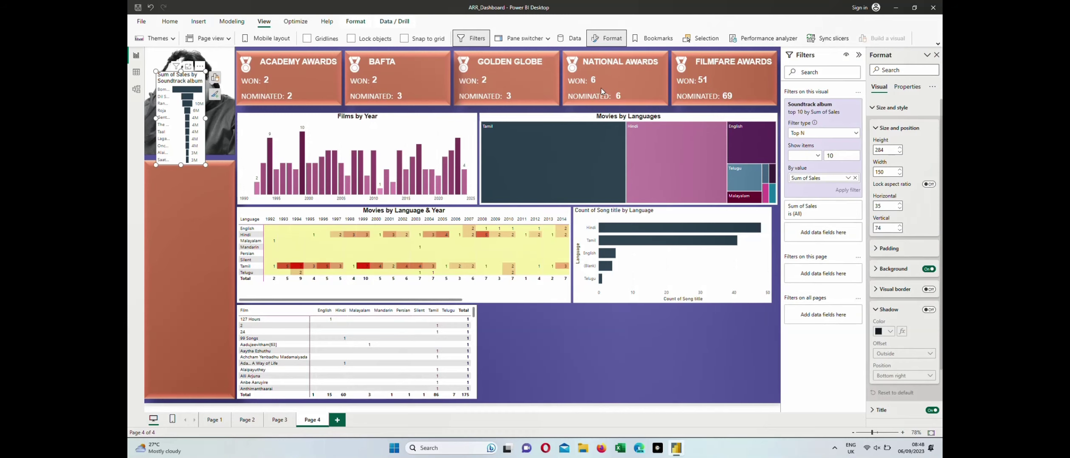
double_click(882, 172)
type("90")
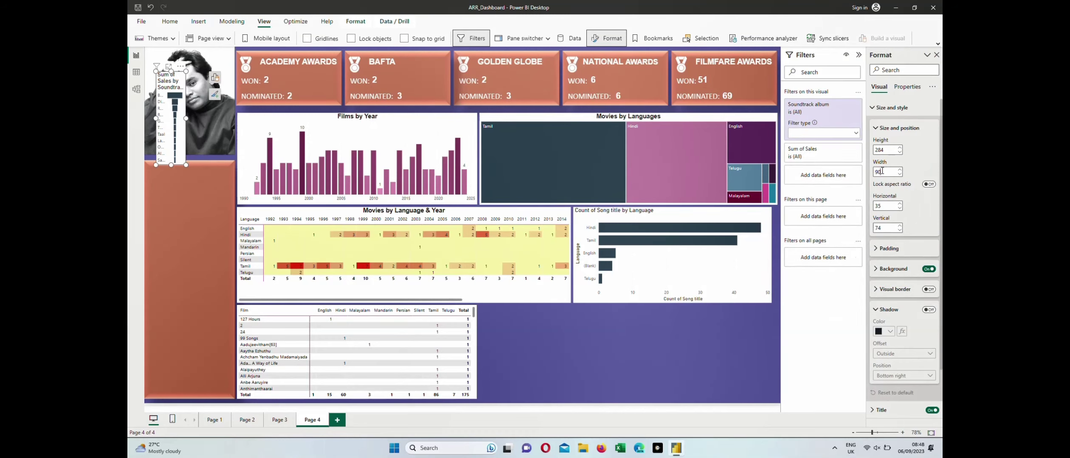
type("0")
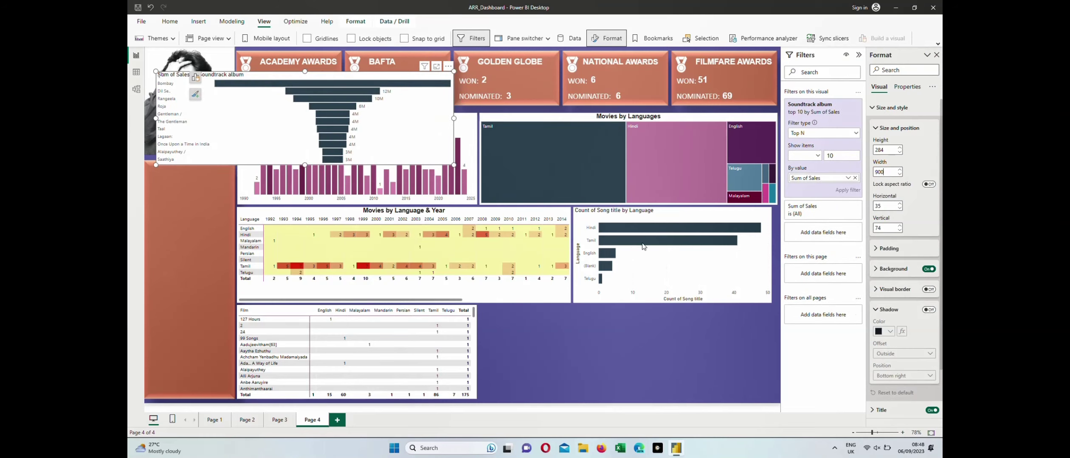
Check the film matrix's position and set the funnel chart's vertical position to 780 to align with it.
left_click(474, 314)
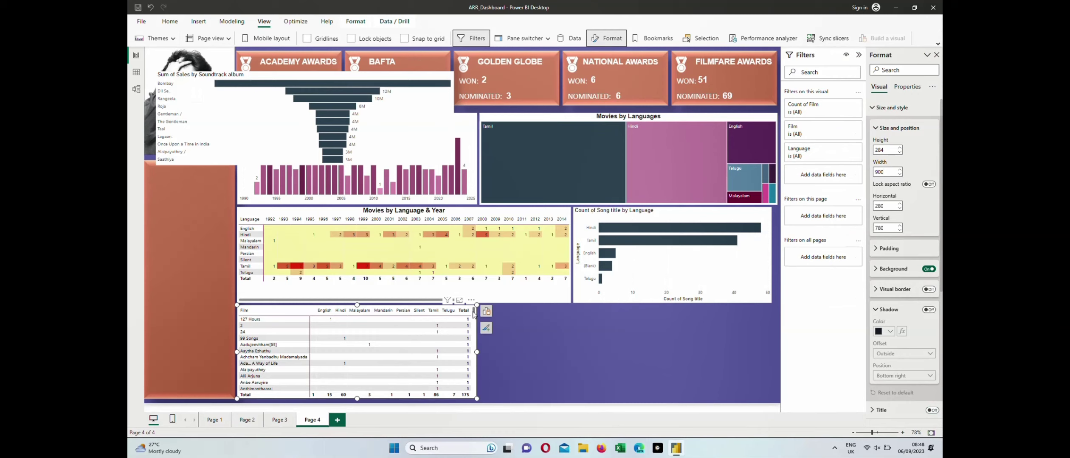
left_click(373, 79)
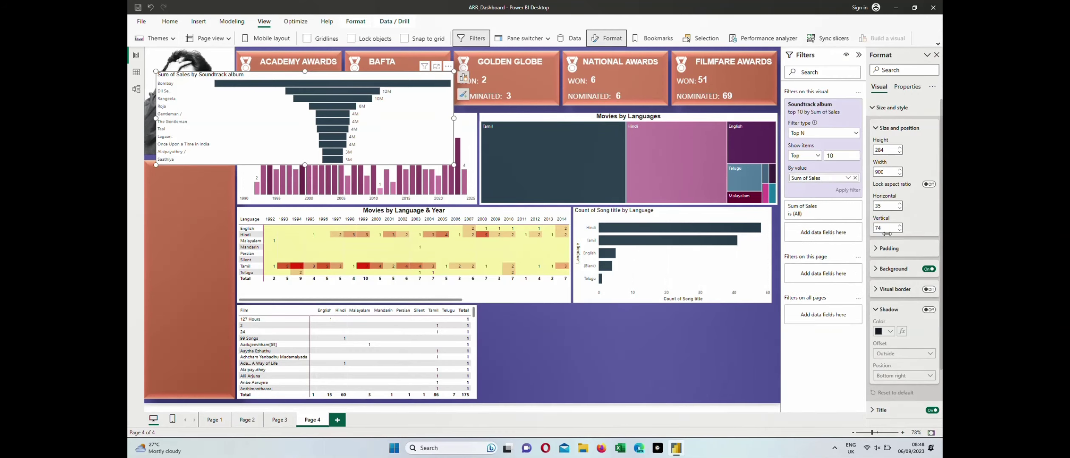
type("7")
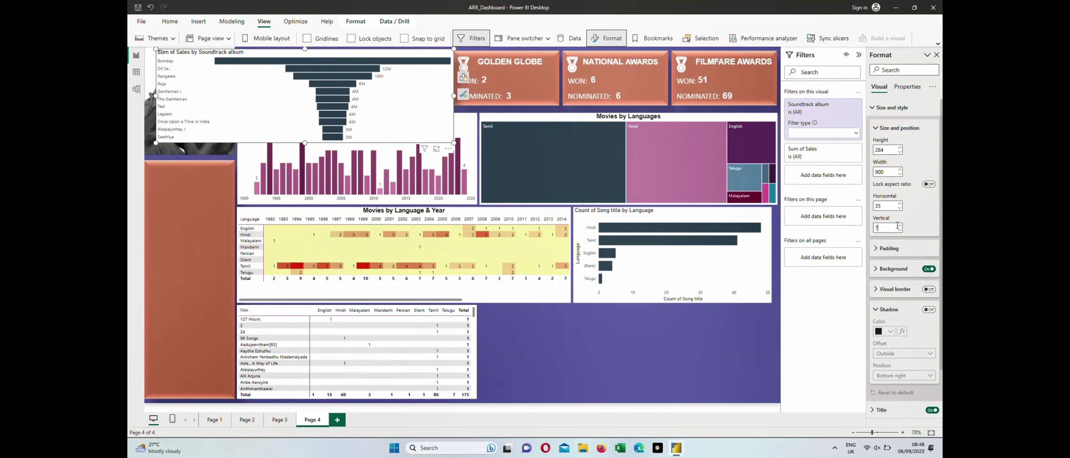
type("80")
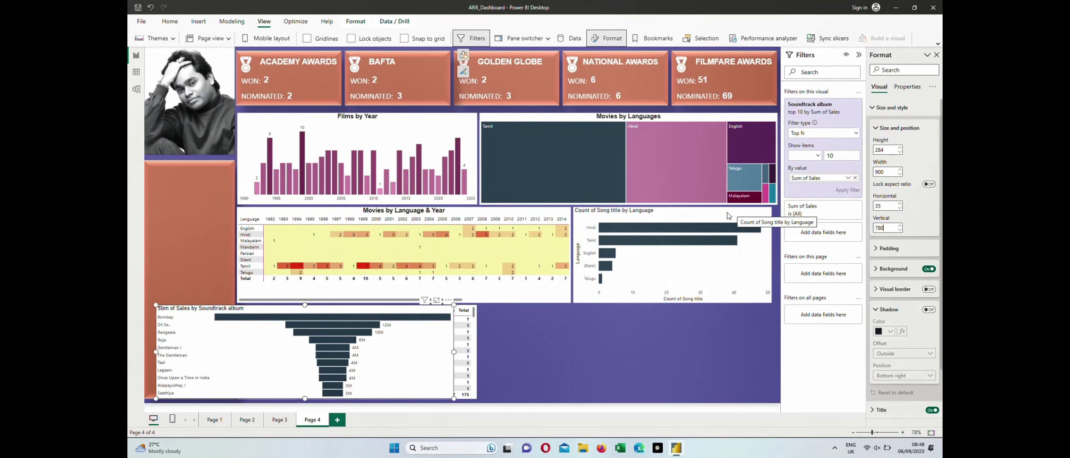
Check the treemap's position and set the funnel chart's horizontal position to 1011 to align with it.
left_click(637, 120)
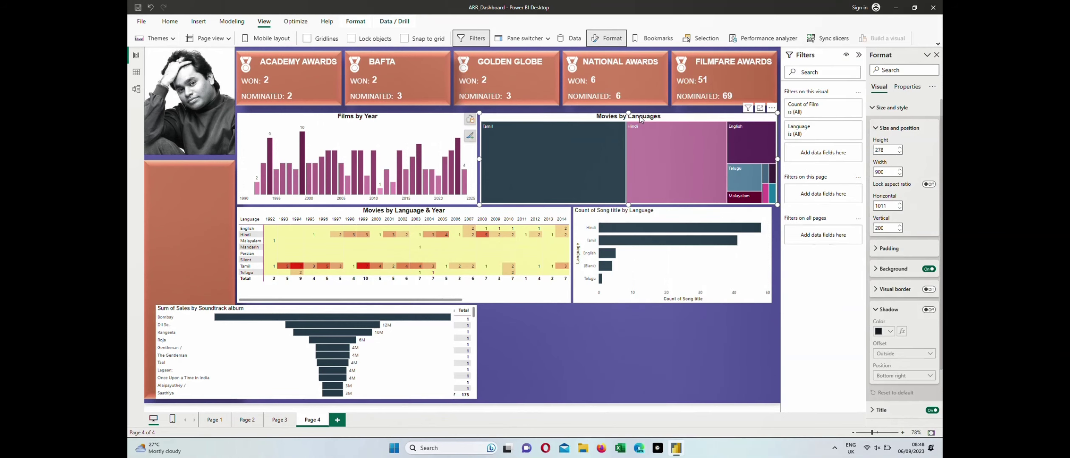
left_click(429, 314)
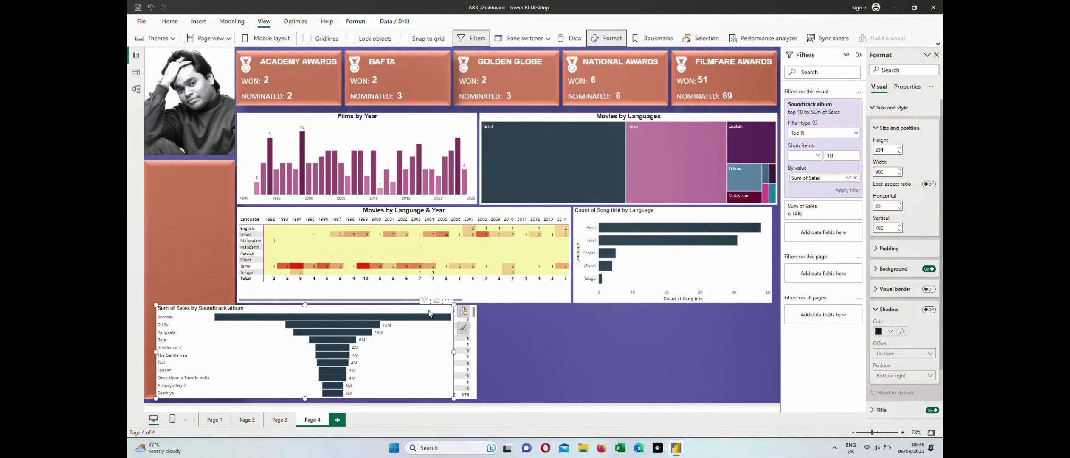
double_click(879, 206)
type("1011")
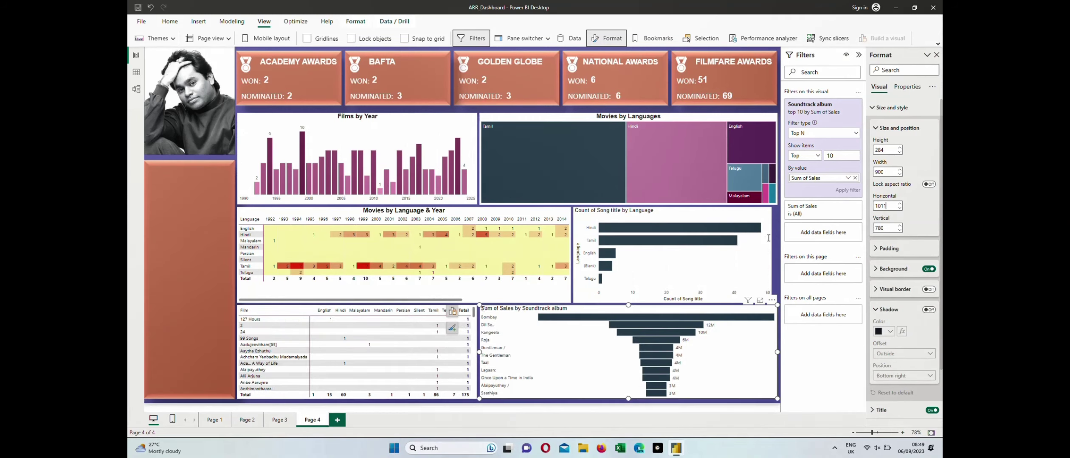
Change the funnel chart's title text to "Top 10 Sales".
left_click(904, 88)
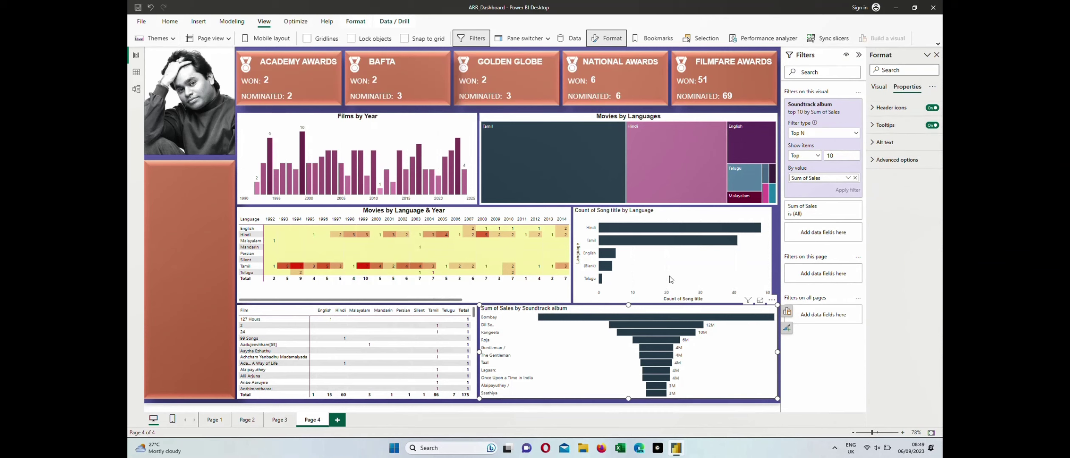
left_click(878, 87)
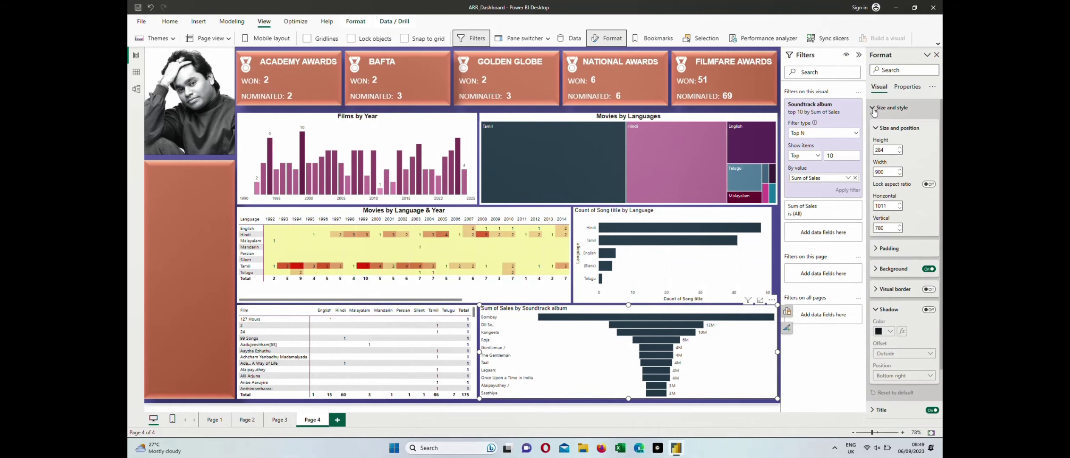
left_click(874, 109)
left_click(881, 125)
left_click(898, 168)
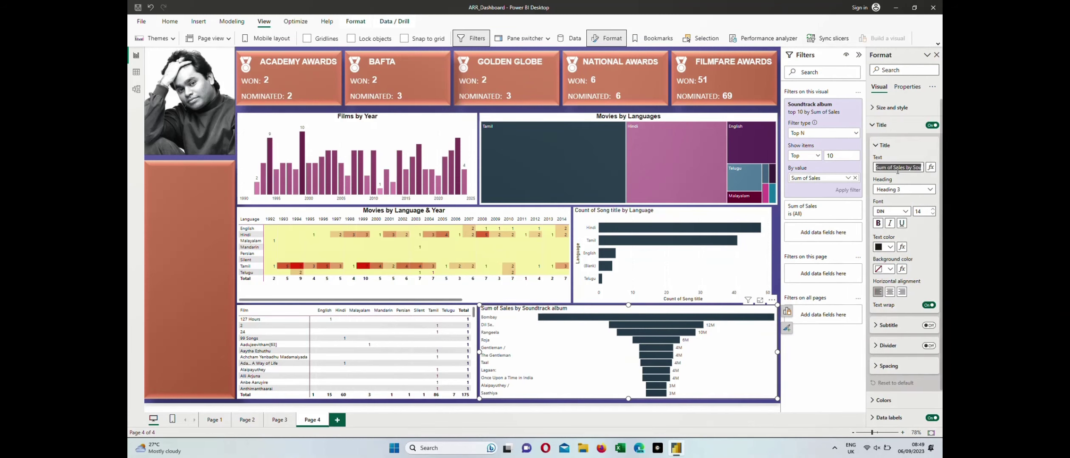
type("Top 10 Sales")
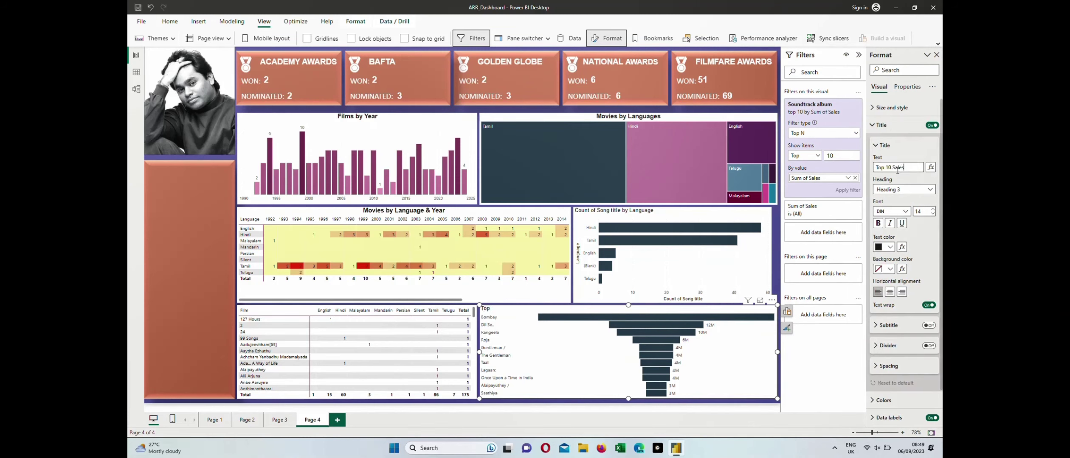
Format the funnel chart's title as bold Arial, size 13, centred.
left_click(885, 211)
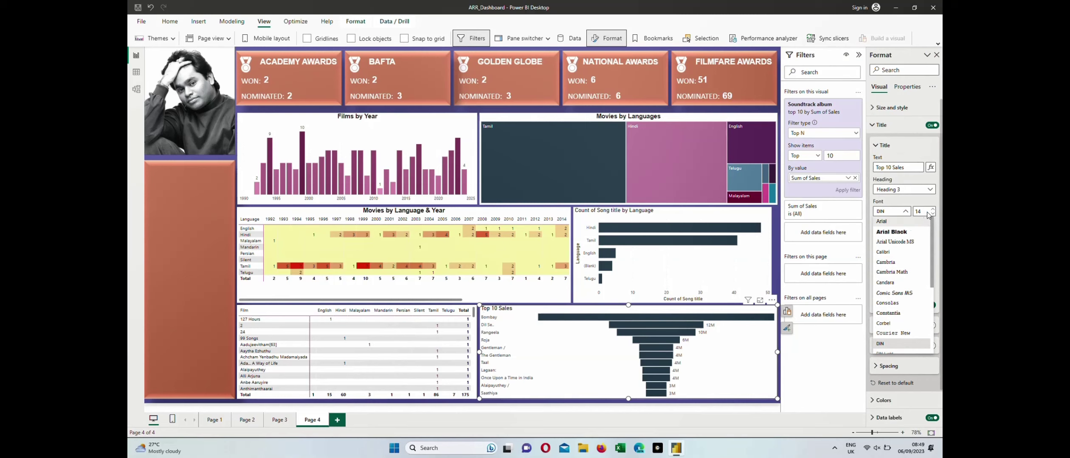
left_click(887, 221)
left_click(933, 214)
left_click(877, 223)
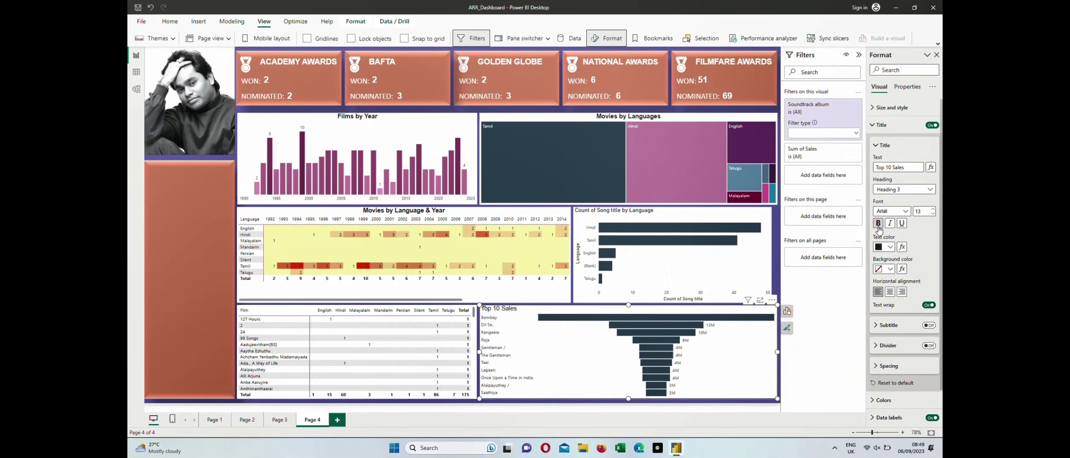
left_click(889, 293)
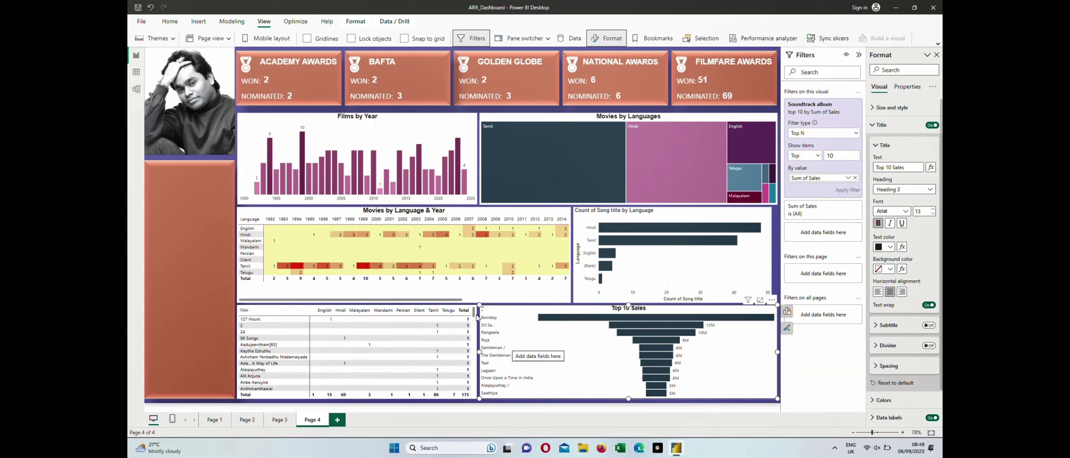
Give the film matrix the title "Movies by Language".
left_click(475, 318)
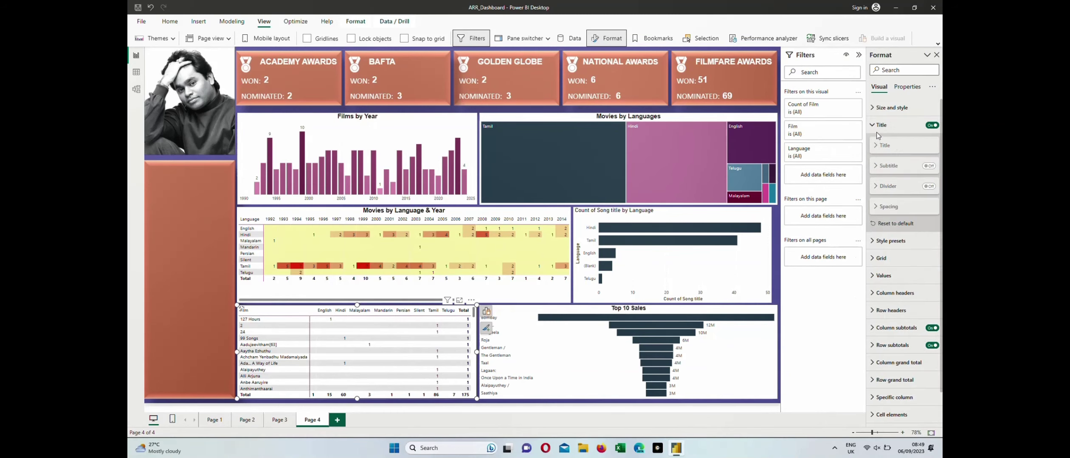
left_click(883, 145)
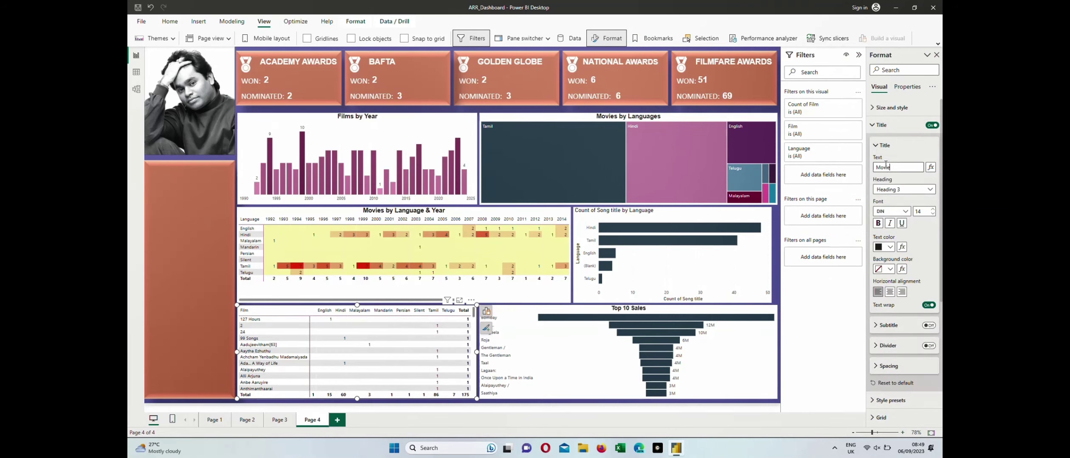
left_click(886, 164)
type("Movies by Language")
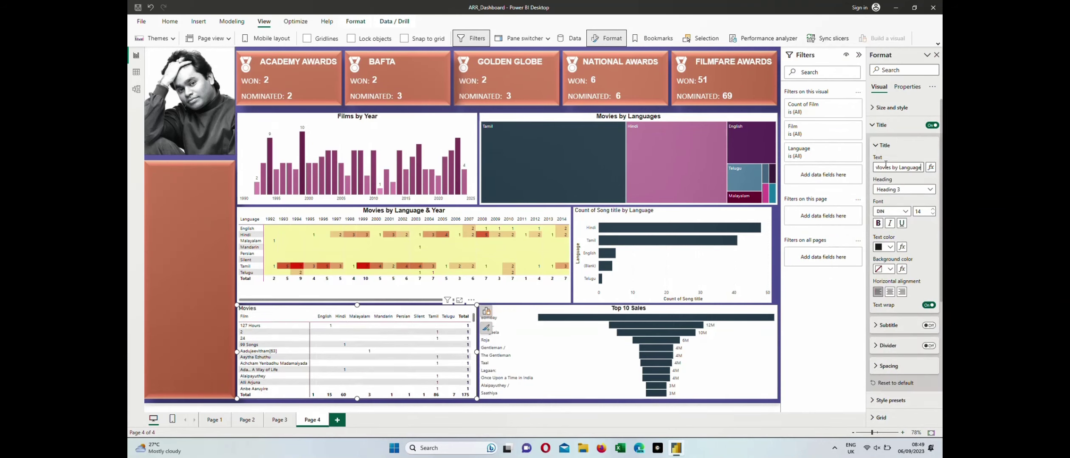
Format the film matrix's title as bold Arial, size 13, centred.
left_click(888, 213)
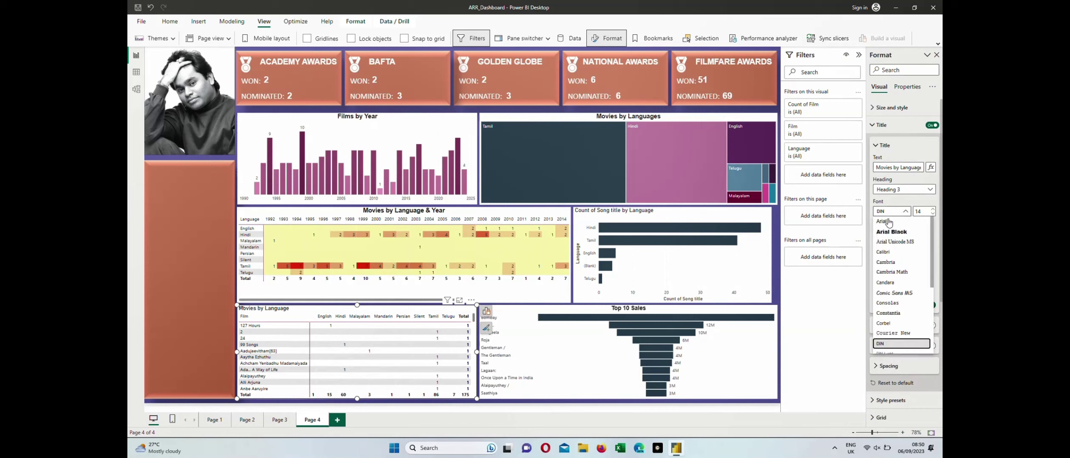
left_click(892, 223)
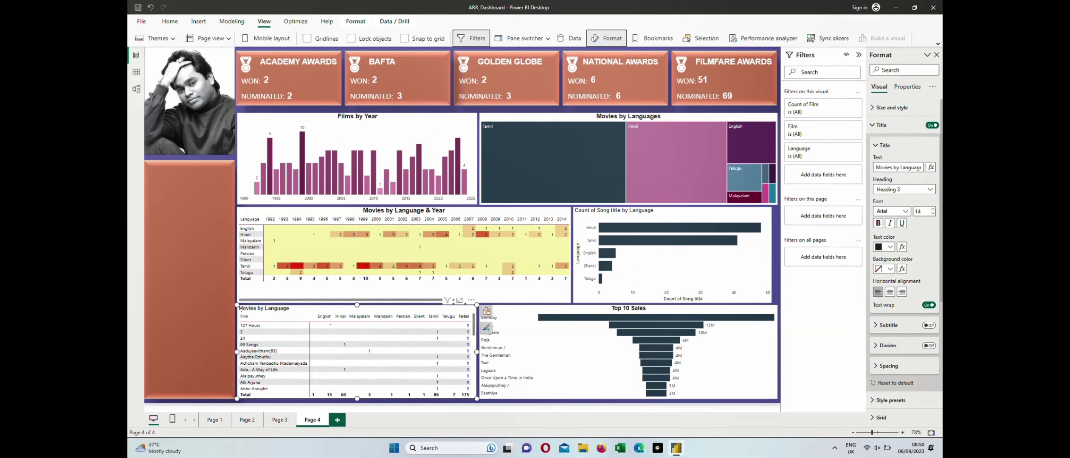
left_click(933, 214)
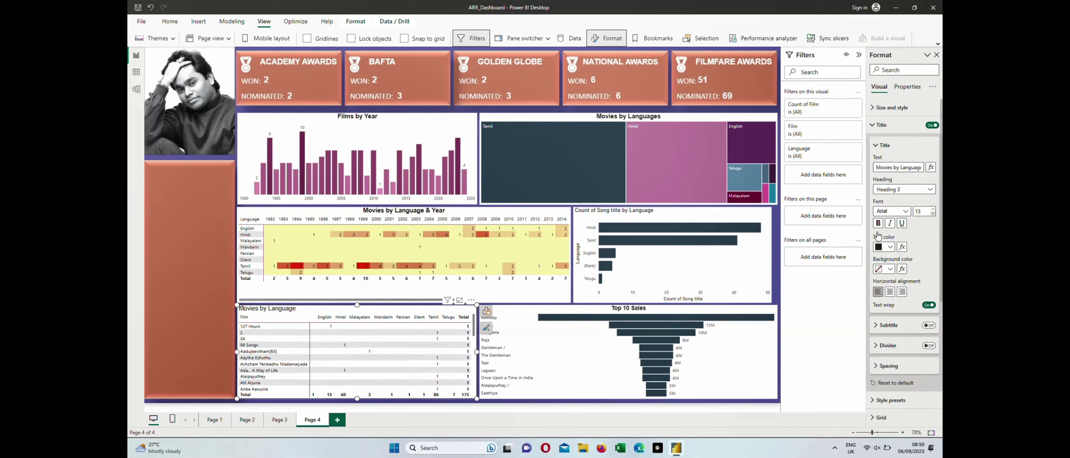
left_click(889, 292)
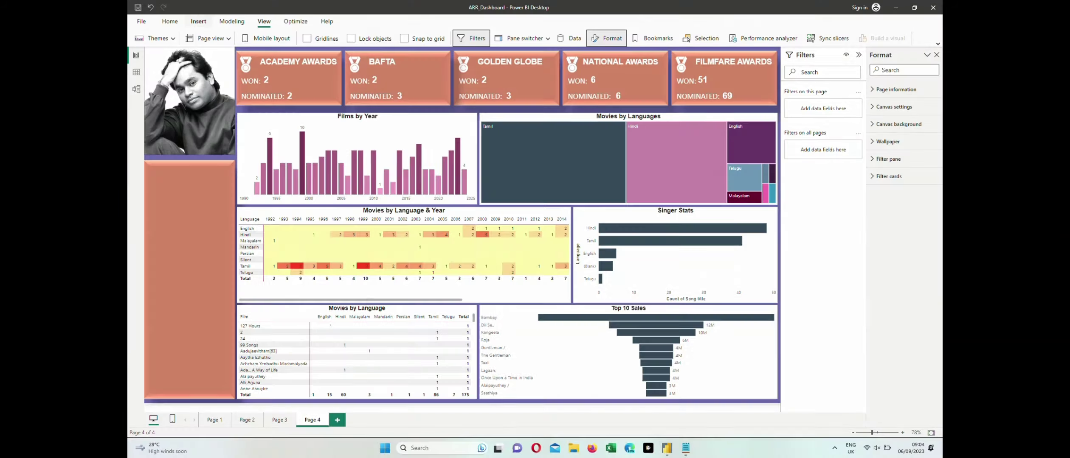
Insert a slicer on Page 4 and add the Year field from the Years table to it.
left_click(198, 22)
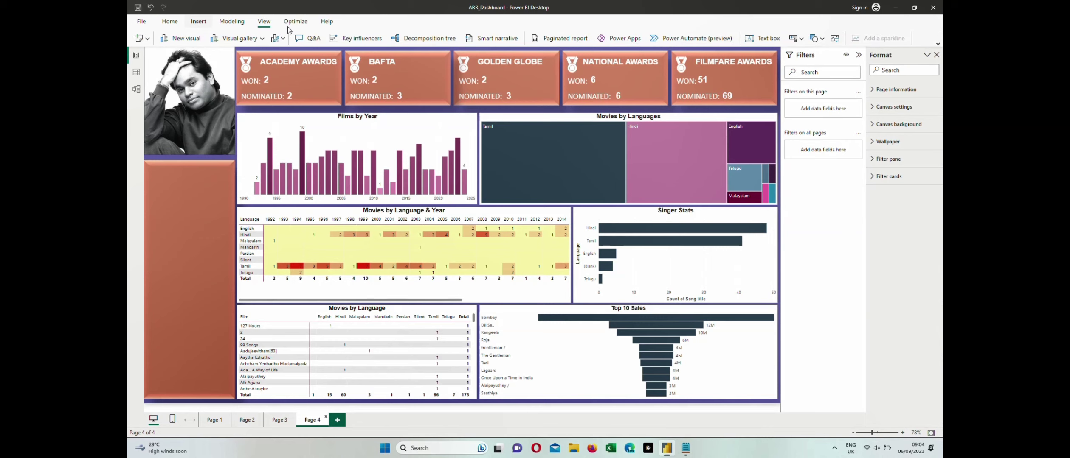
left_click(258, 42)
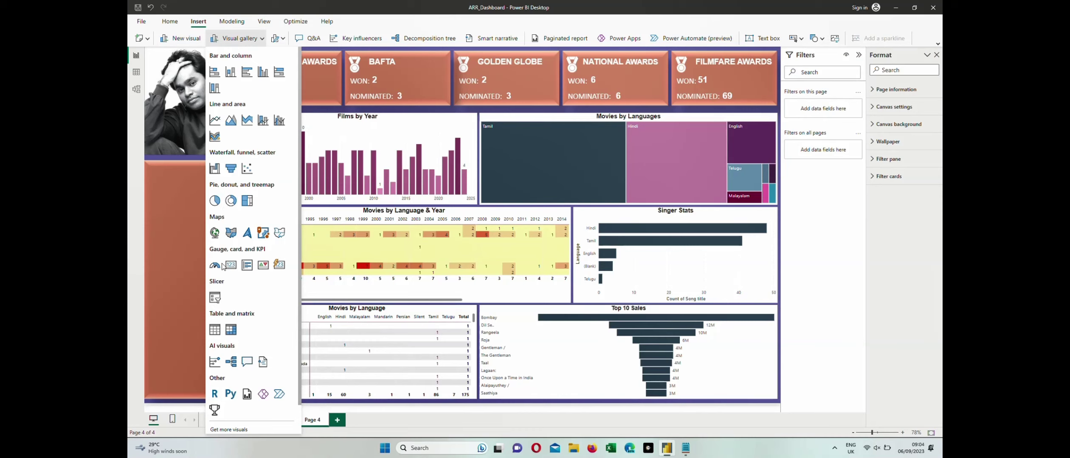
left_click(216, 297)
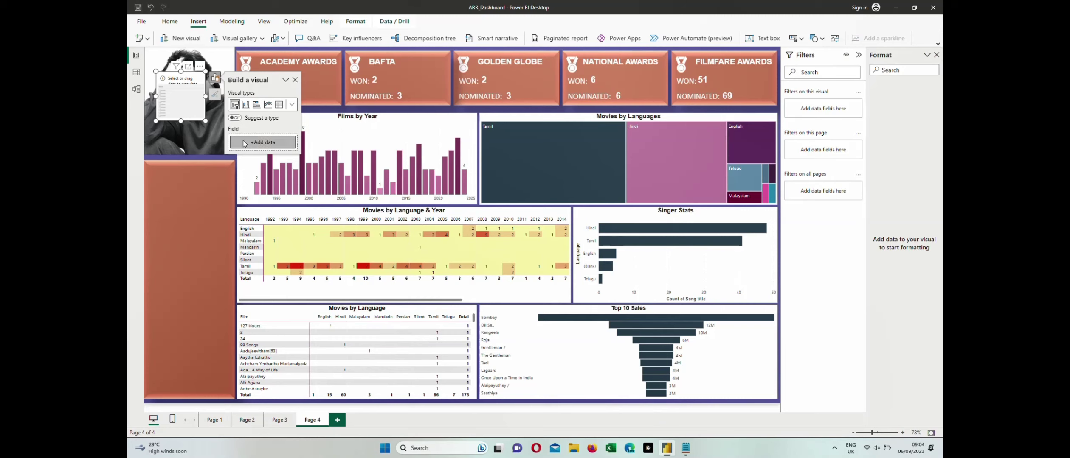
left_click(263, 143)
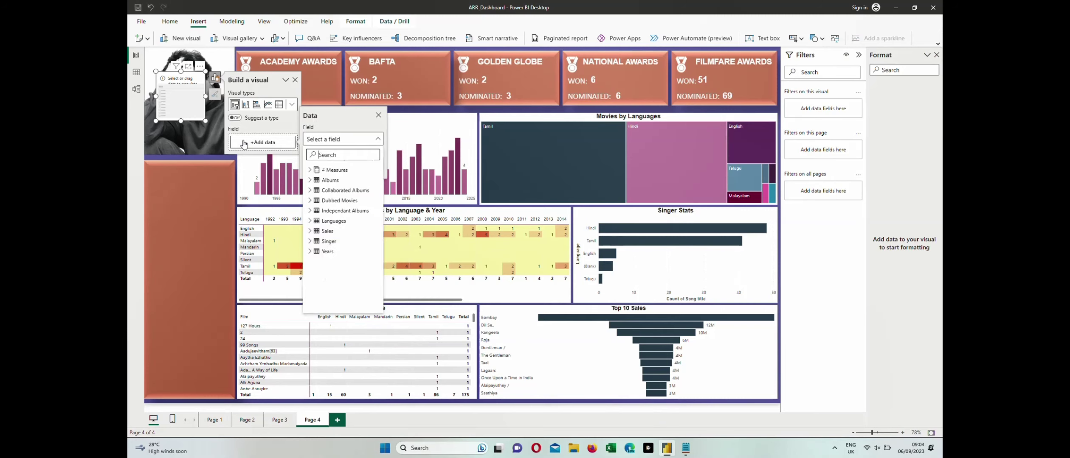
left_click(314, 252)
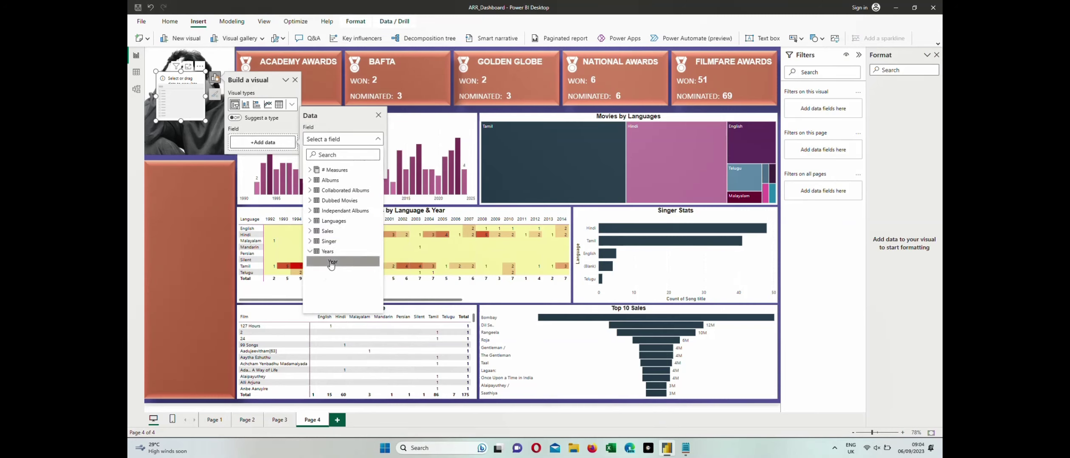
left_click(253, 141)
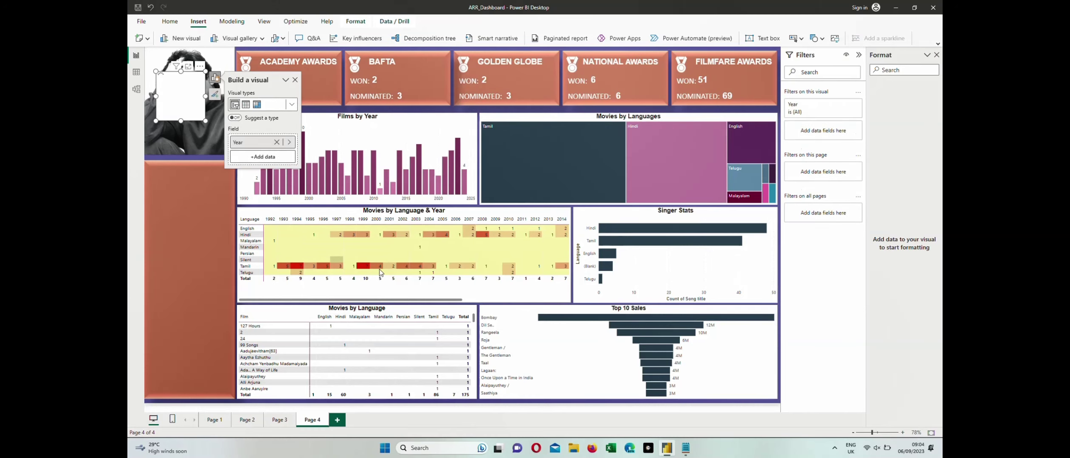
Consult the Notepad dimensions and set the Year slicer's height to 76 and width to 253.
left_click(687, 454)
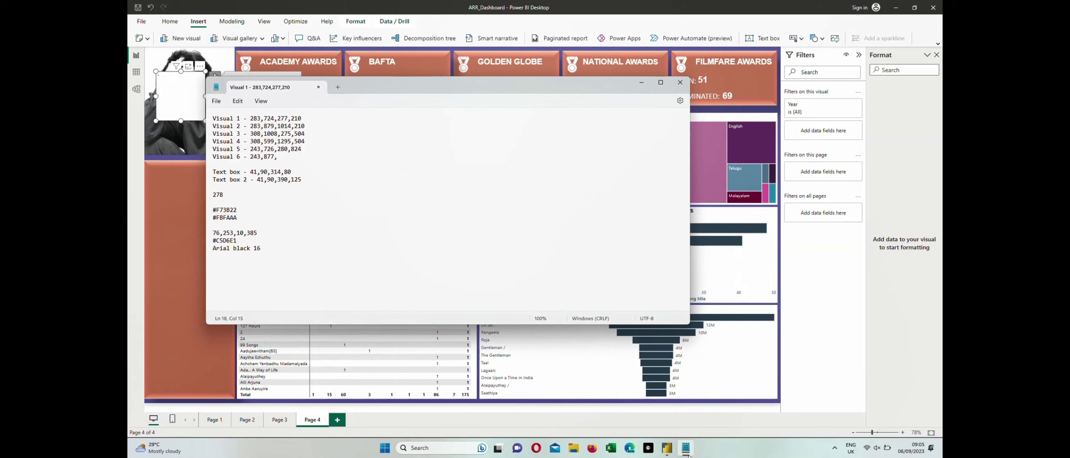
left_click(687, 454)
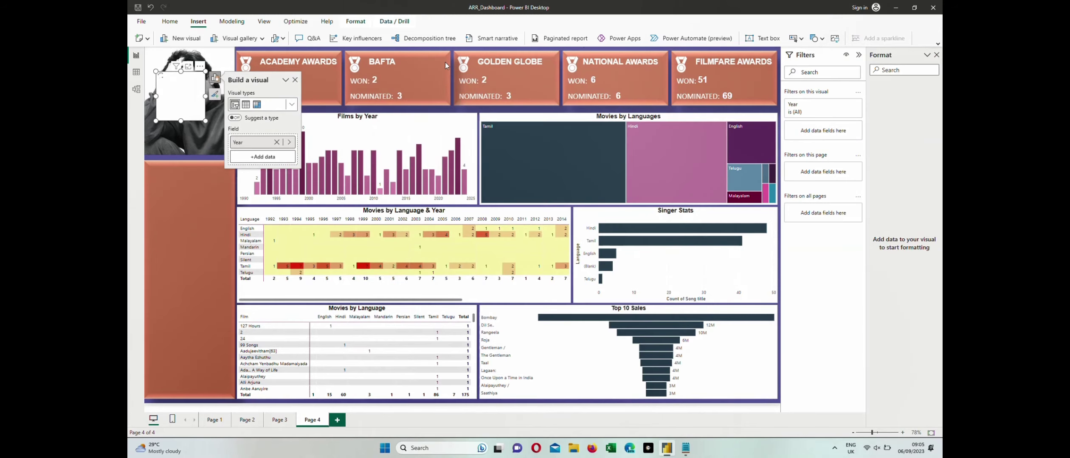
left_click(187, 77)
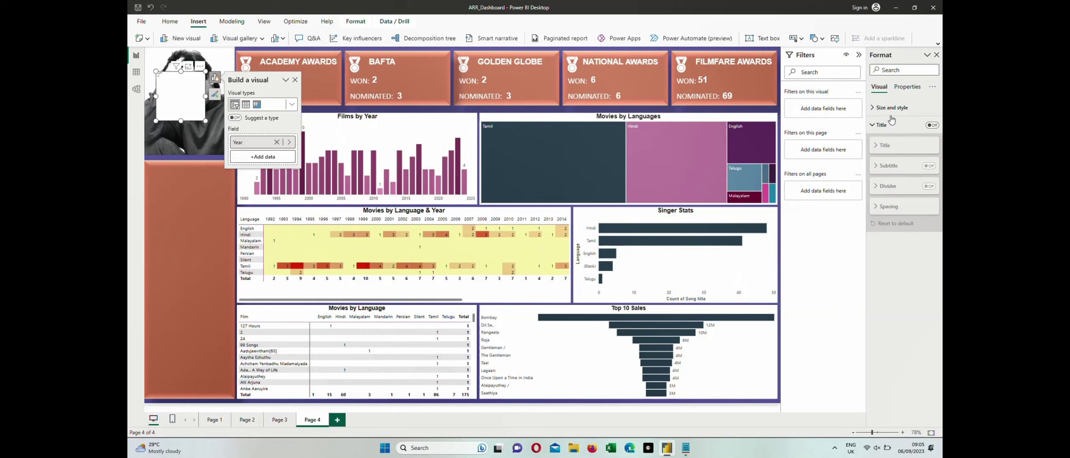
left_click(891, 117)
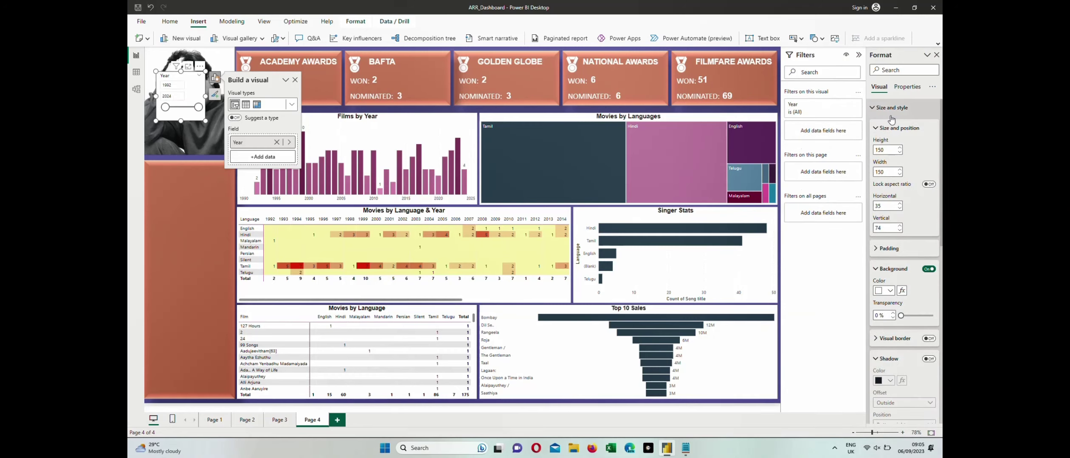
double_click(879, 150)
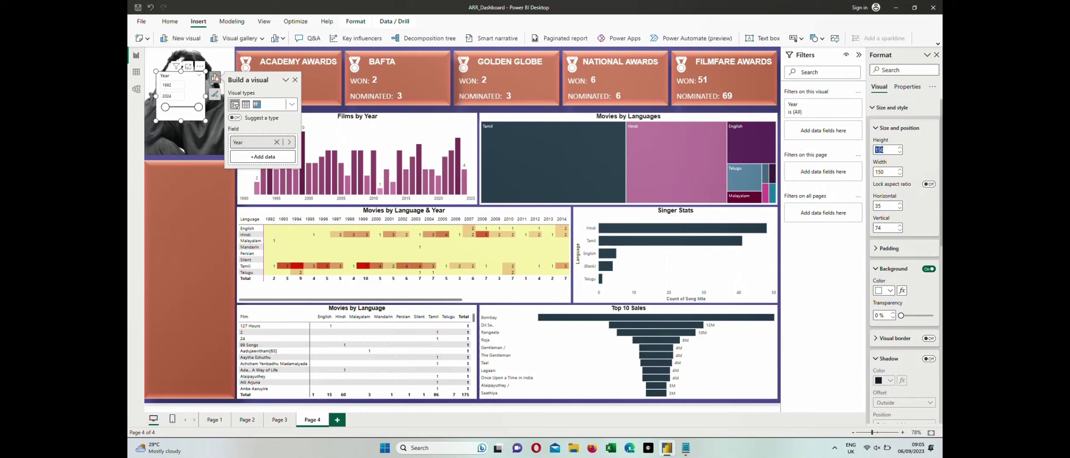
type("75")
key("Tab")
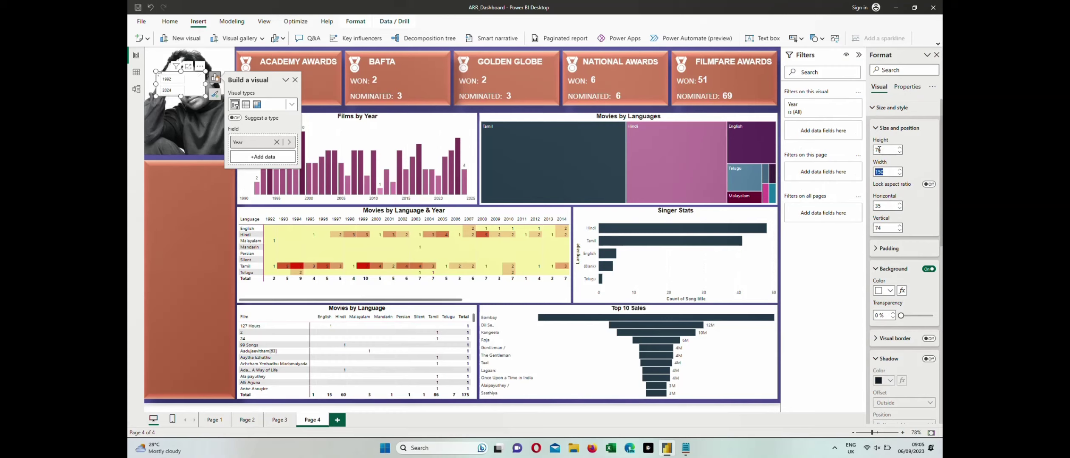
type("253")
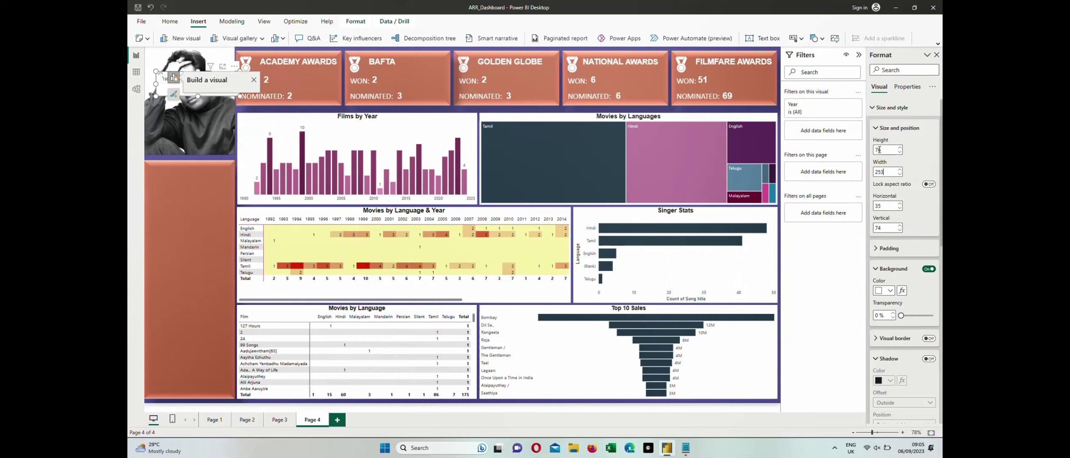
Recheck the dimension notes and position the Year slicer at horizontal 10 and vertical 385.
left_click(685, 449)
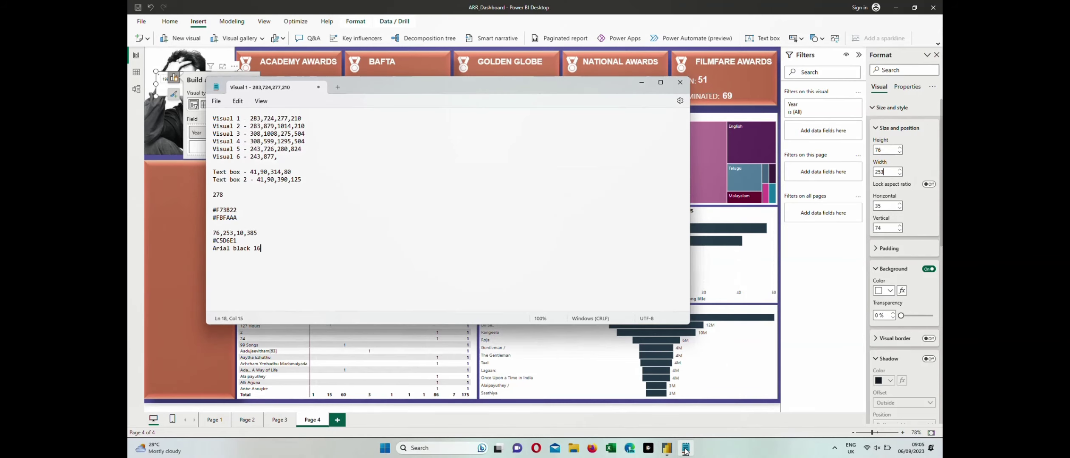
left_click(685, 449)
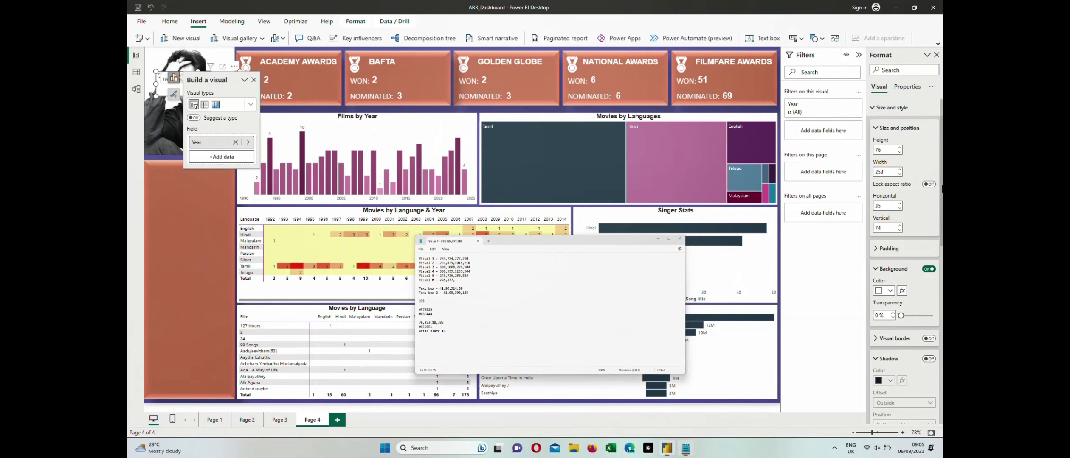
double_click(891, 205)
type("1")
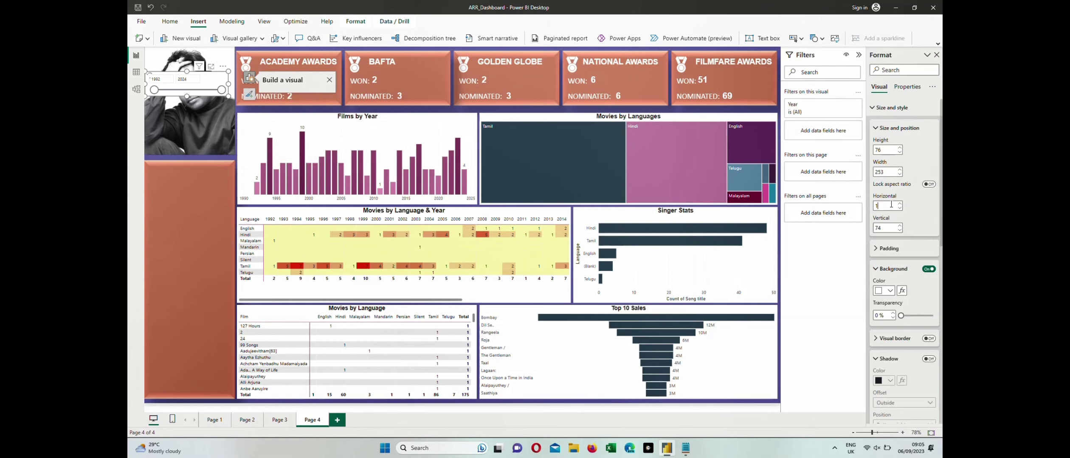
type("0")
double_click(886, 228)
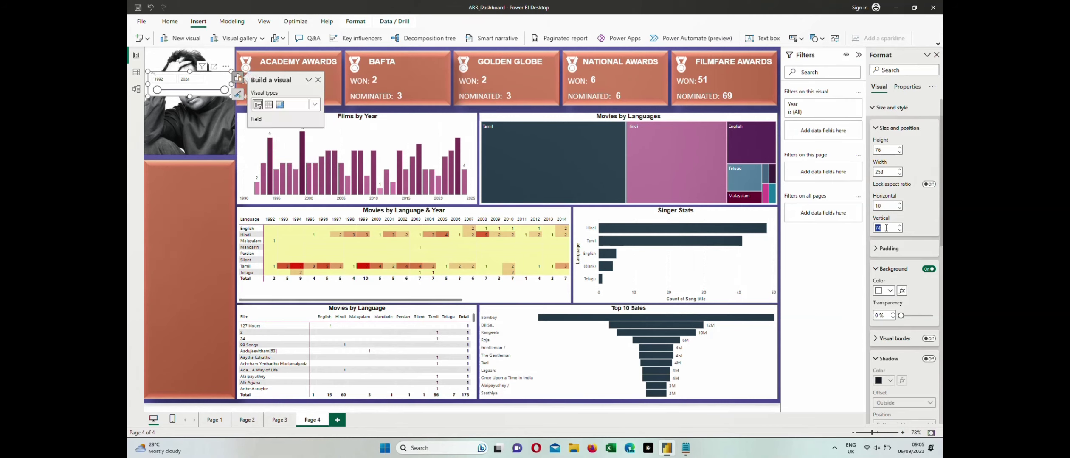
type("3")
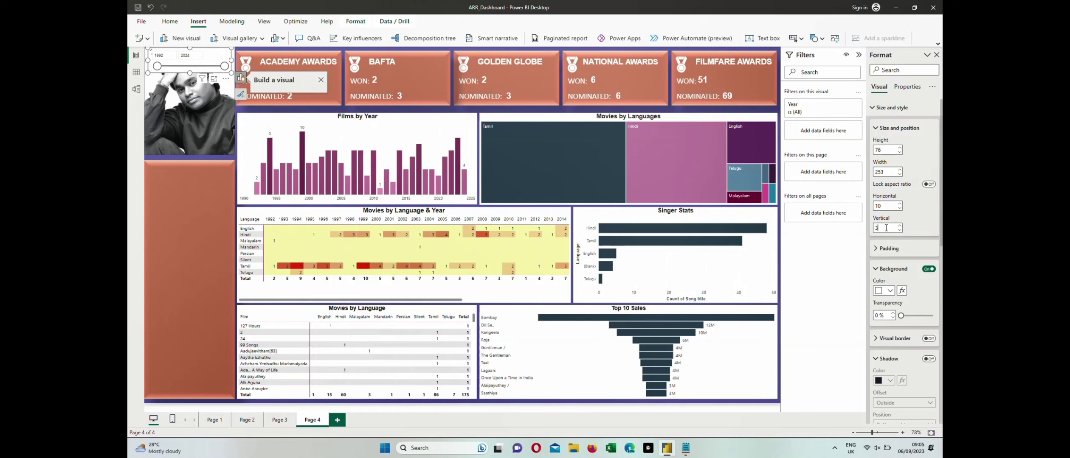
type("85")
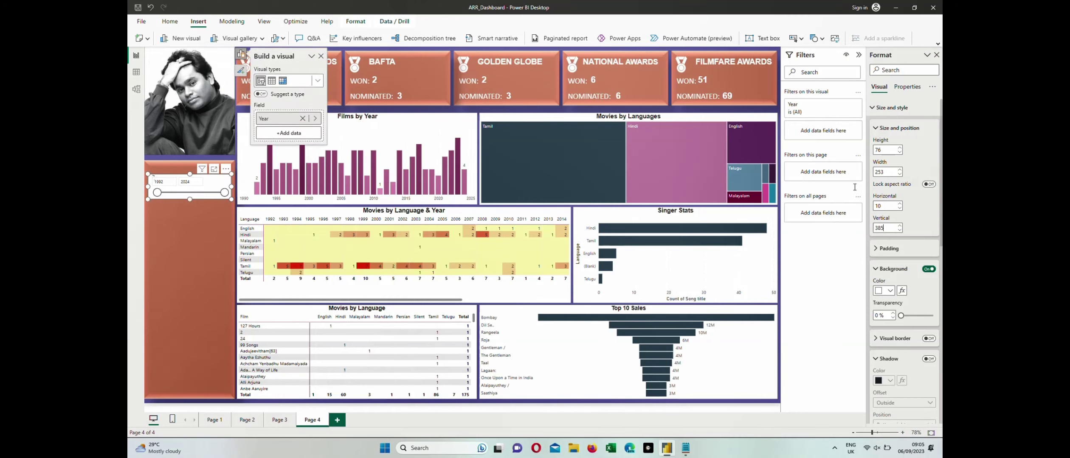
Format the Year slicer's header text in Arial Black, size 16.
left_click(878, 109)
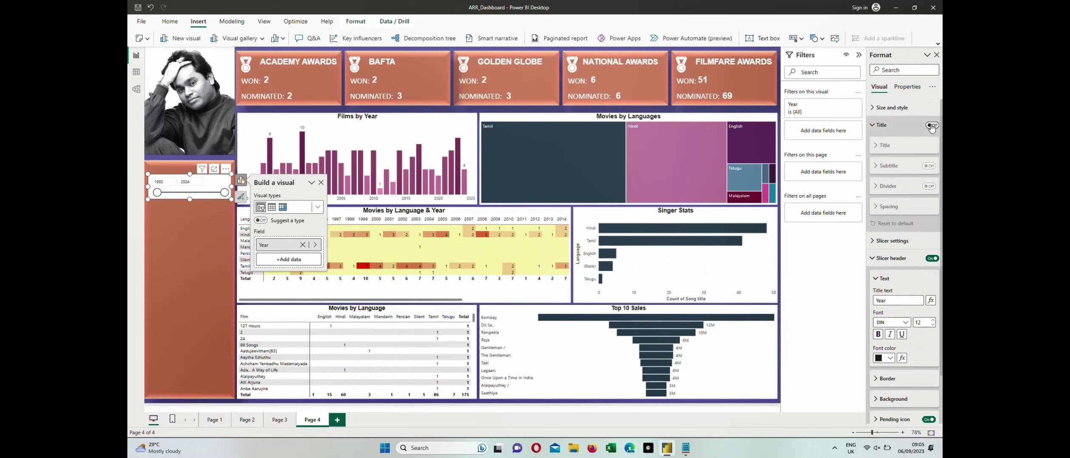
left_click(877, 126)
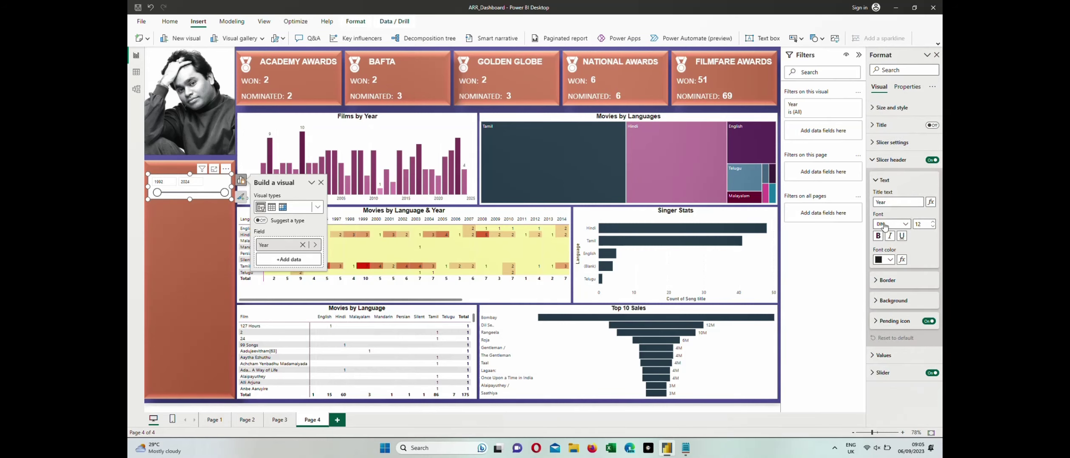
left_click(884, 225)
left_click(891, 245)
left_click(920, 225)
type("16")
Turn off the Year slicer's range slider.
left_click(924, 379)
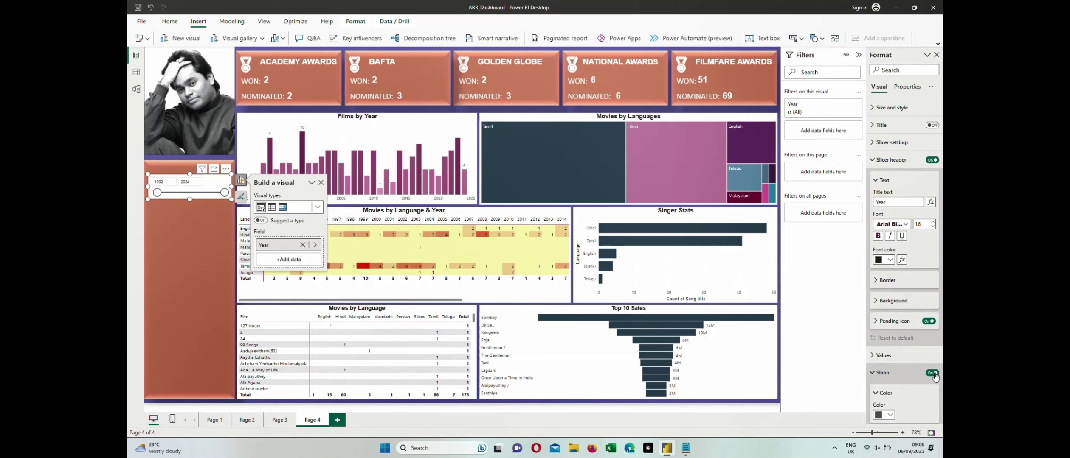
left_click(929, 375)
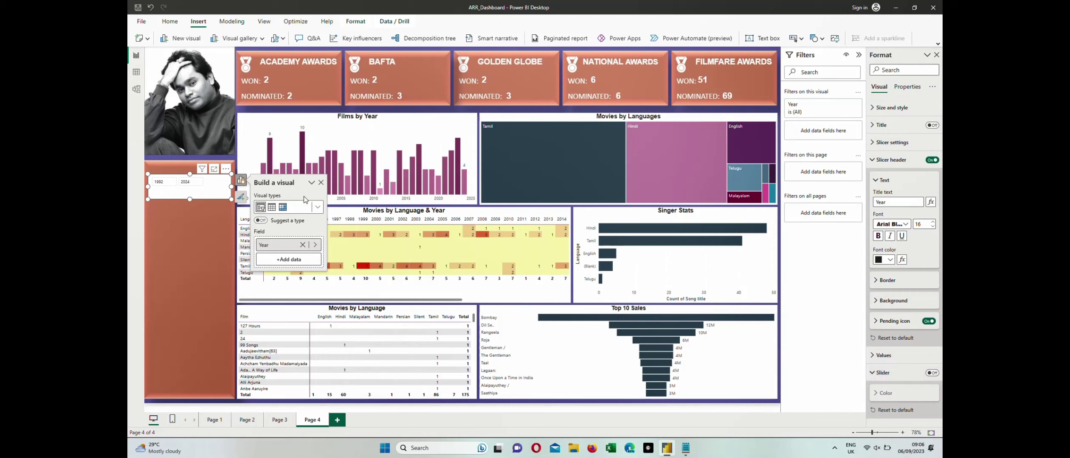
left_click(225, 170)
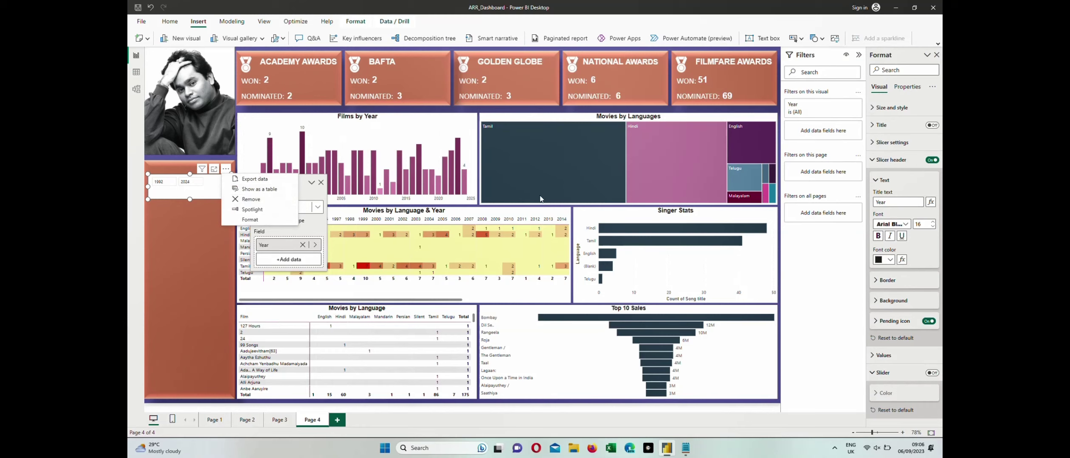
left_click(872, 373)
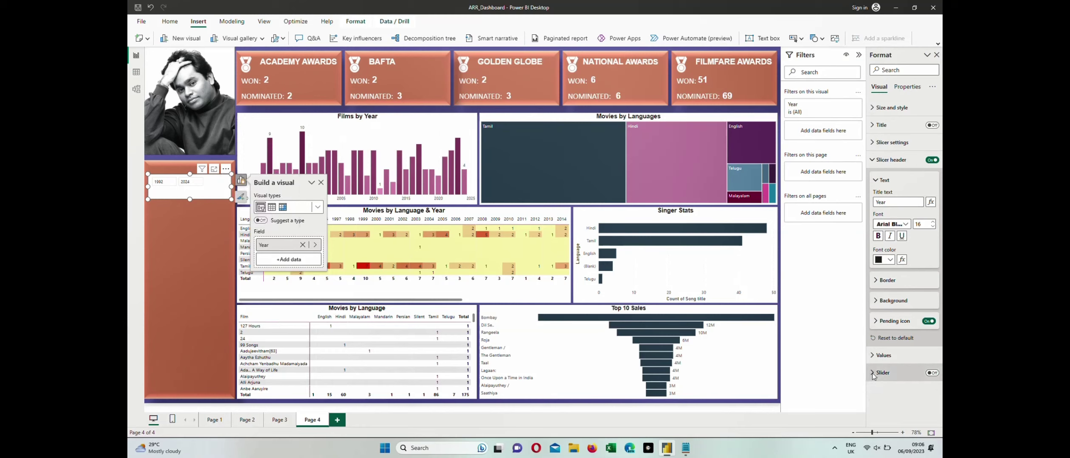
Set the Year slicer to the Dropdown style, with Ctrl multi-select off and the "Select all" option on.
left_click(890, 160)
left_click(893, 143)
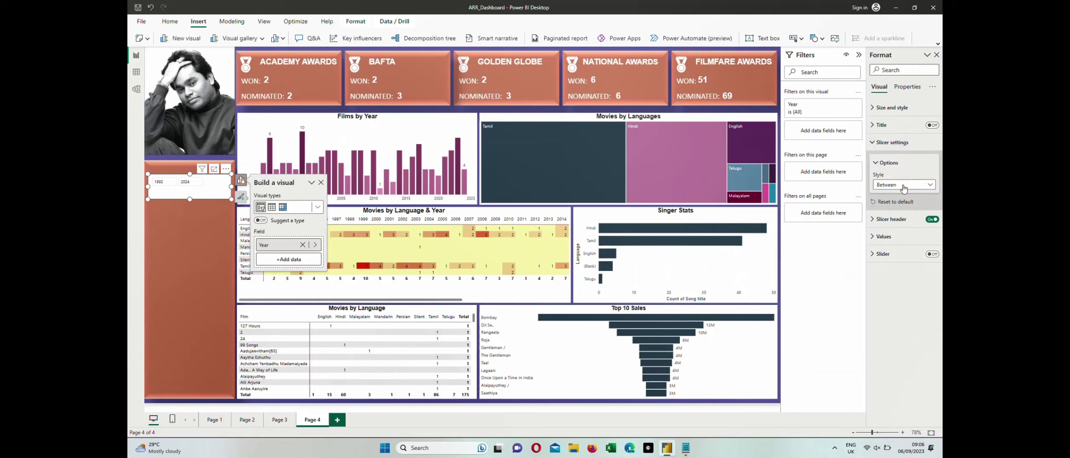
left_click(891, 186)
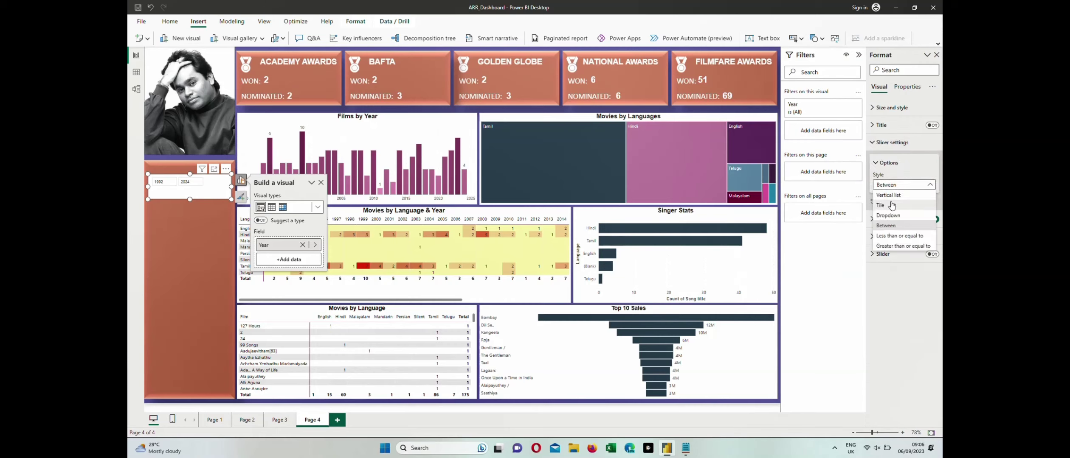
left_click(888, 225)
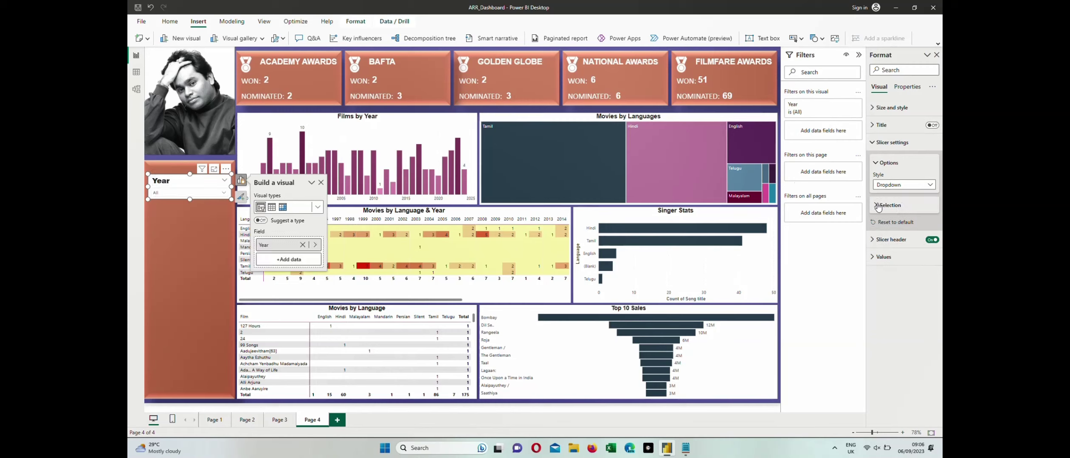
left_click(889, 206)
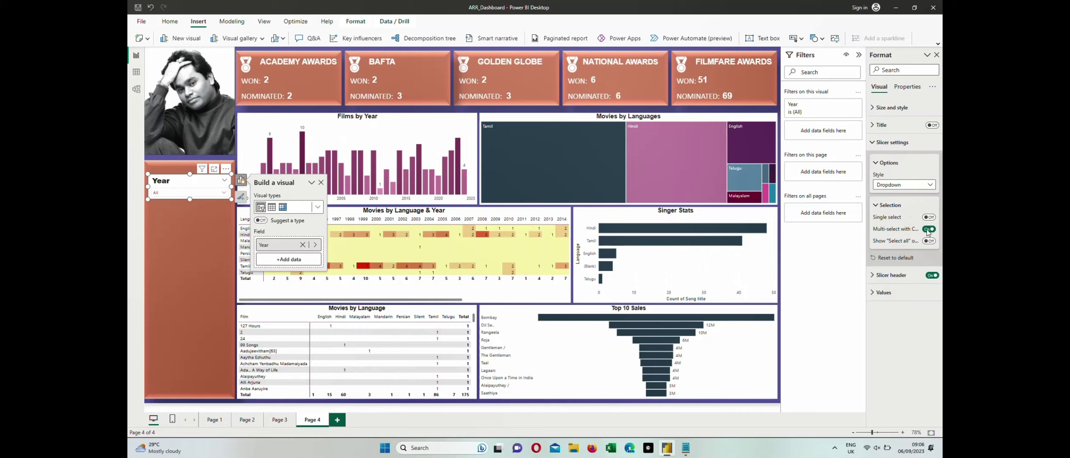
left_click(930, 242)
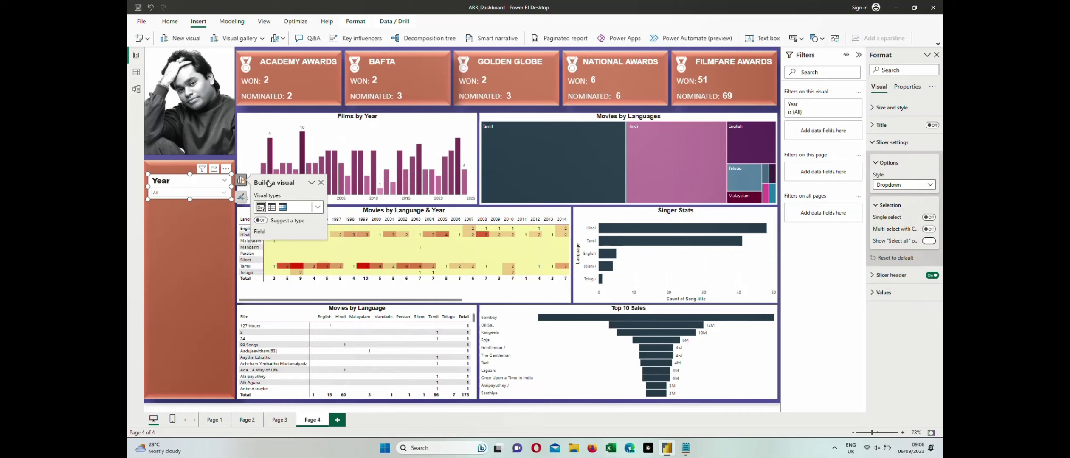
Test the Year slicer by filtering the dashboard to 1992 and clear that selection.
left_click(225, 170)
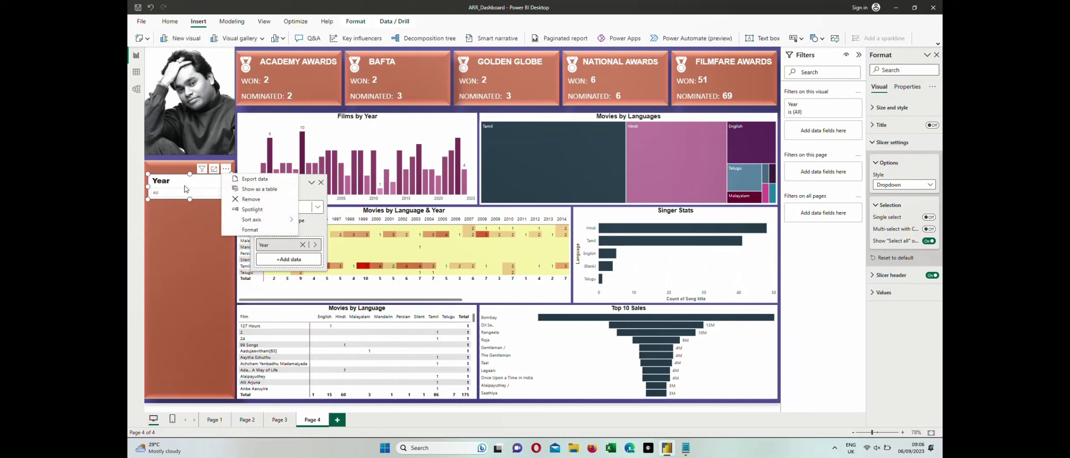
left_click(185, 183)
left_click(201, 192)
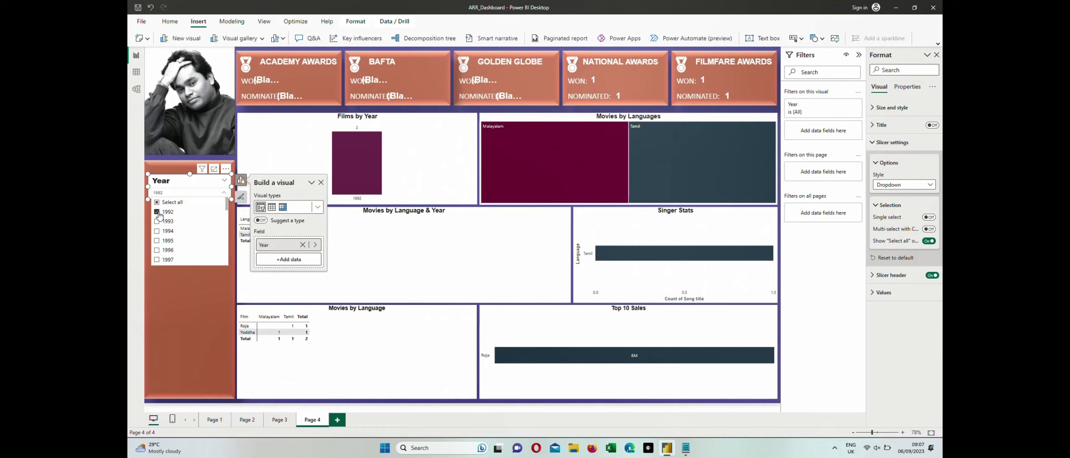
left_click(158, 213)
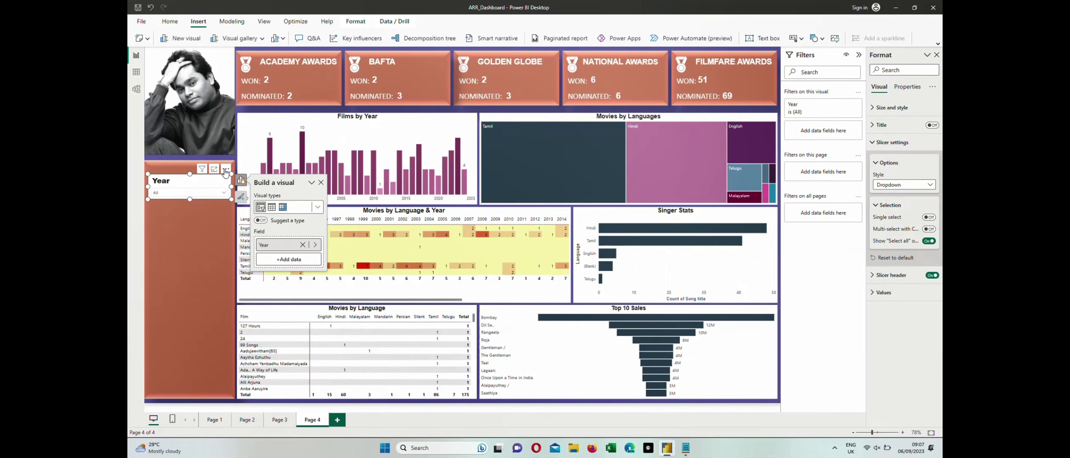
left_click(225, 170)
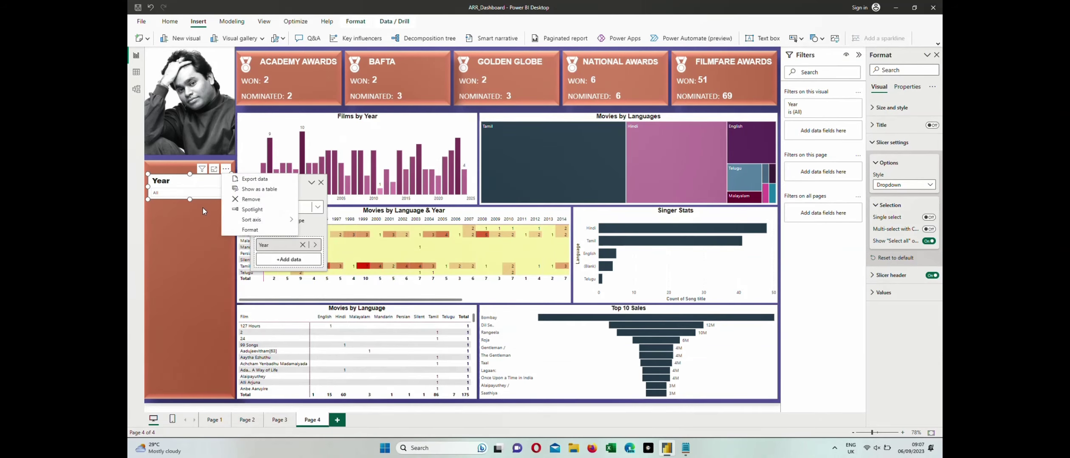
left_click(191, 242)
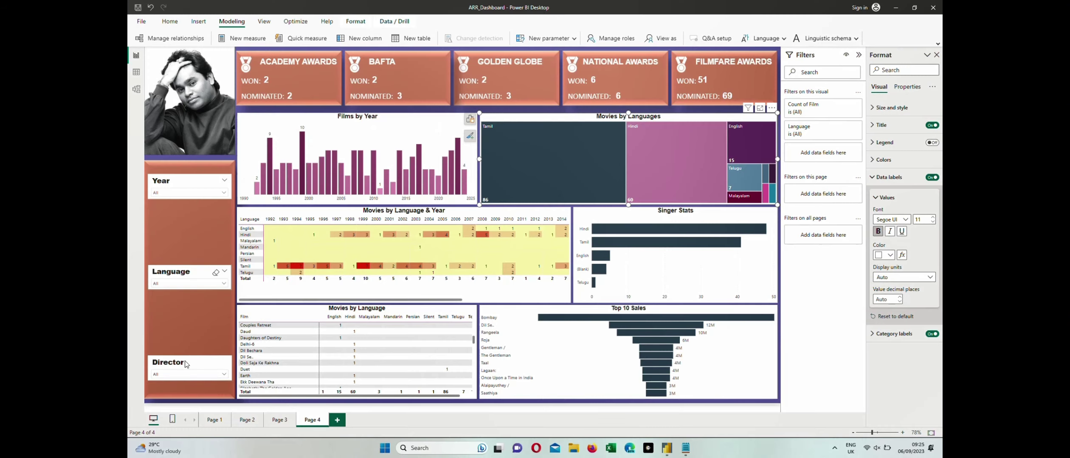
Search the Director slicer for "mani", filter the dashboard to Mani Ratnam, and clear the director selection.
left_click(183, 373)
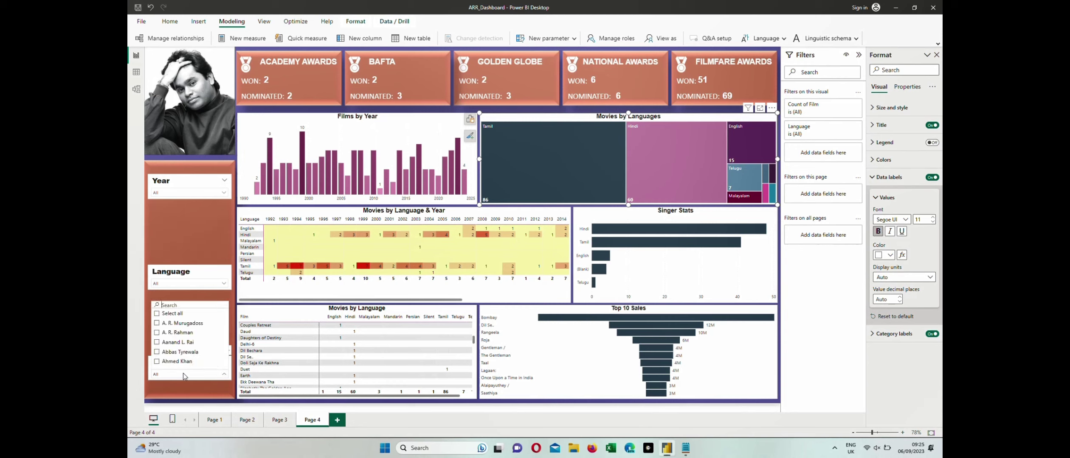
type("mani")
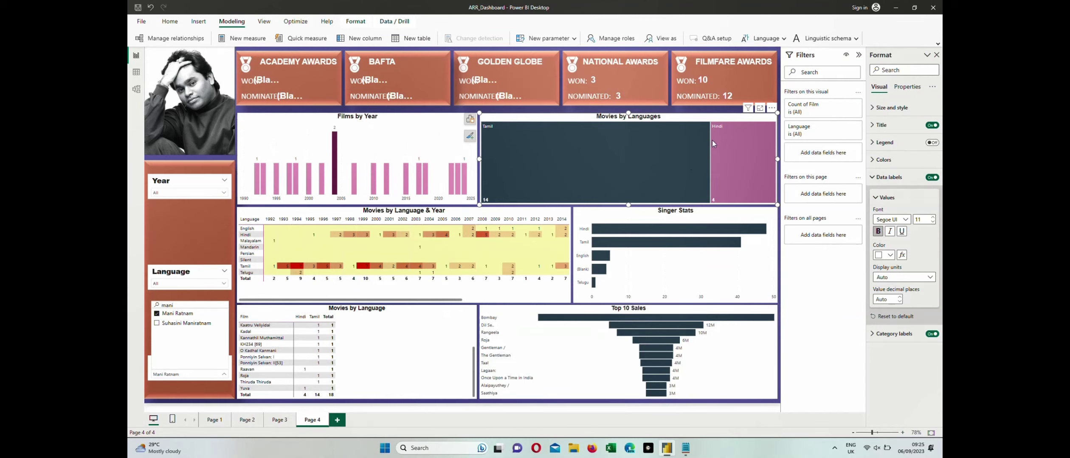
mouse_move(685, 154)
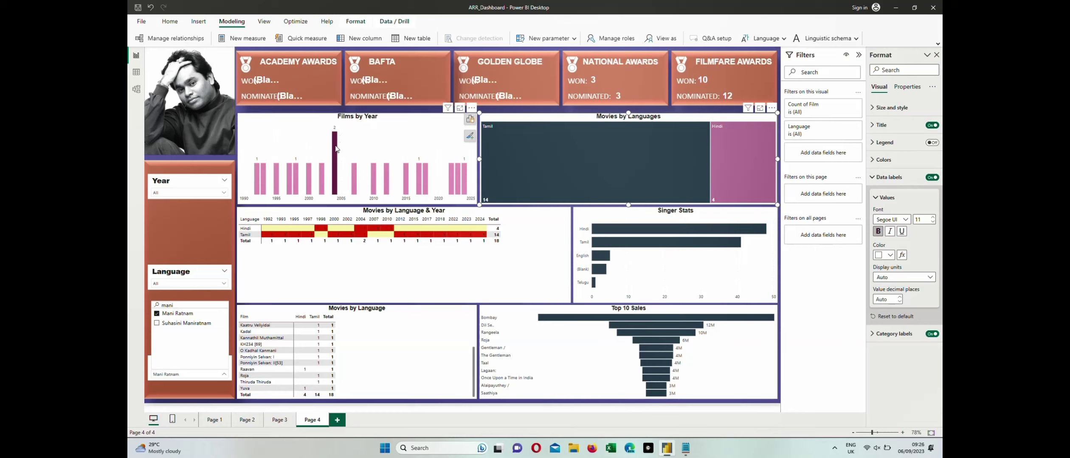
mouse_move(336, 148)
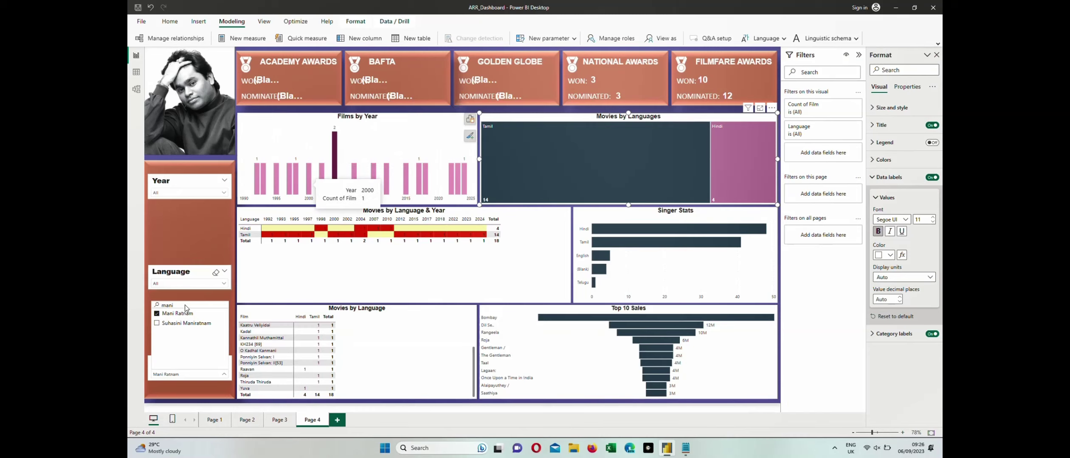
left_click(193, 374)
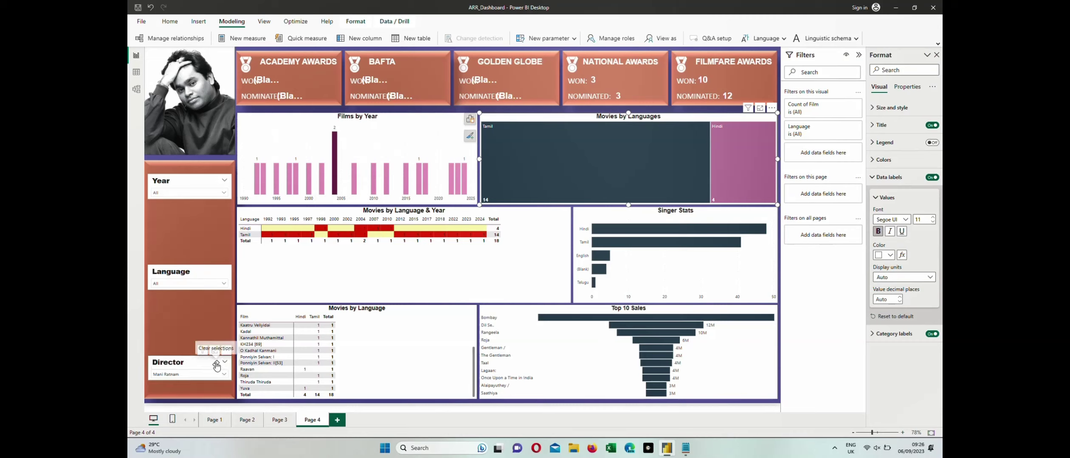
left_click(215, 365)
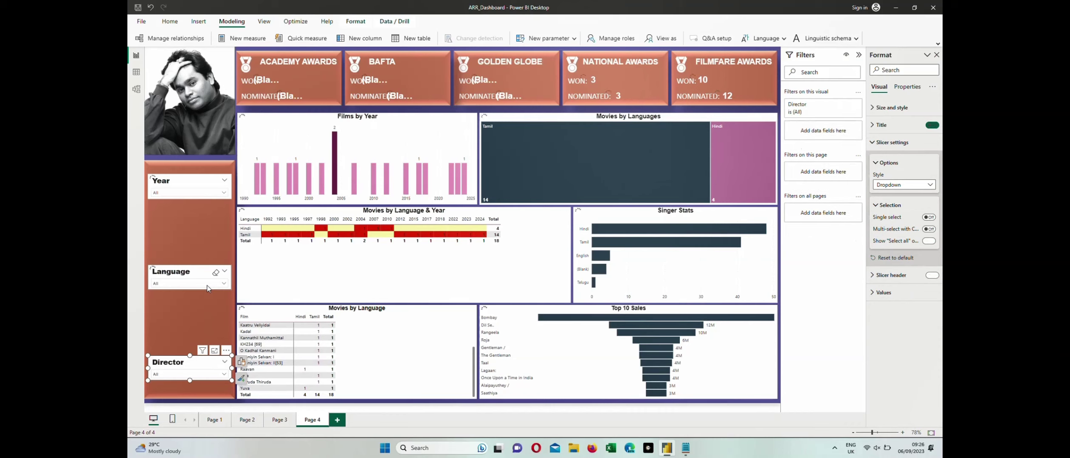
Filter the dashboard to Hindi with the Language slicer and examine the year matrix and the film matrix.
left_click(208, 287)
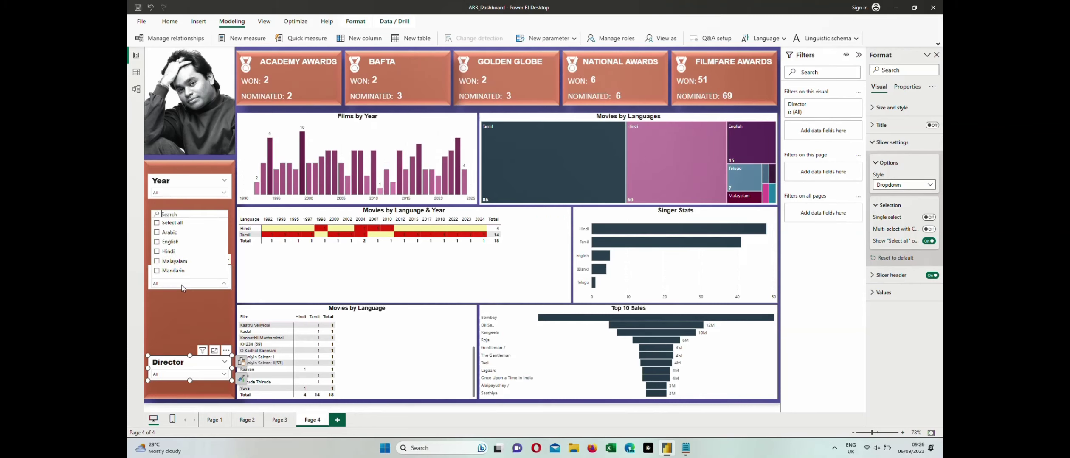
left_click(156, 252)
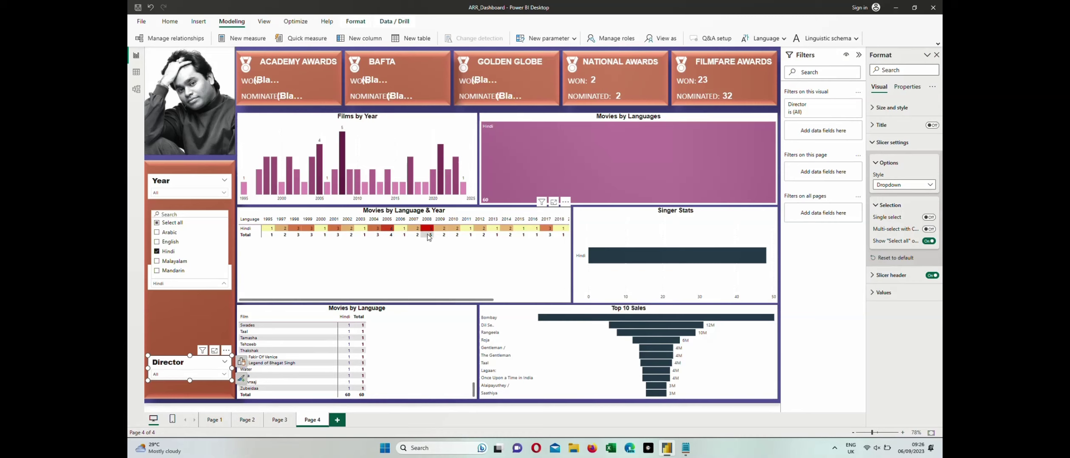
left_click(510, 299)
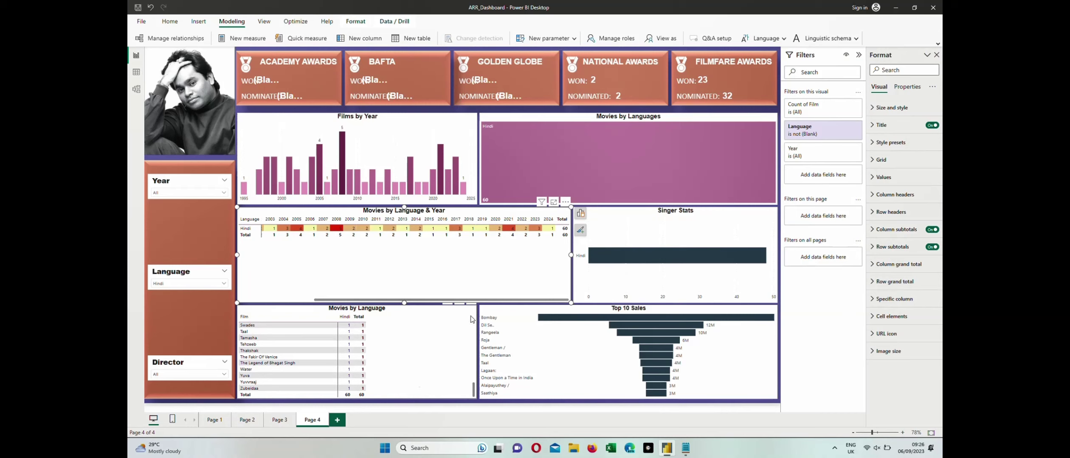
left_click(474, 332)
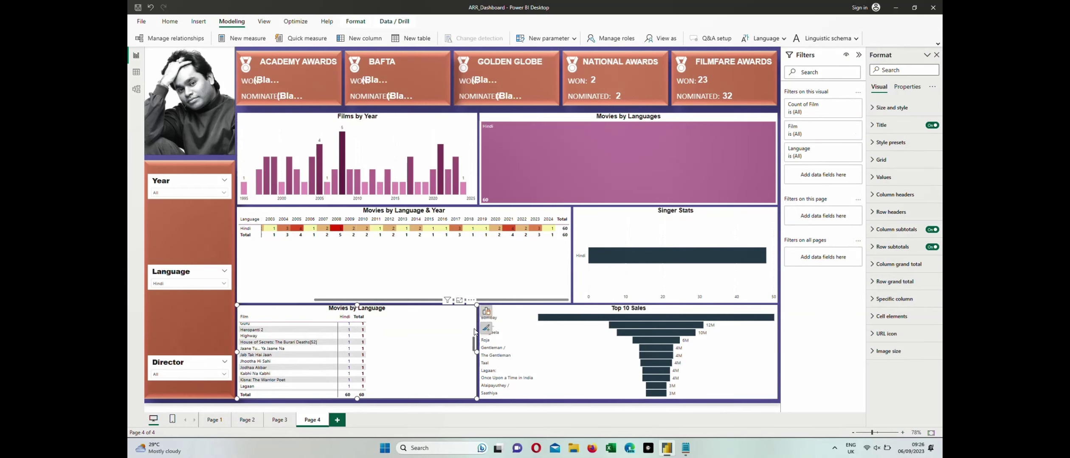